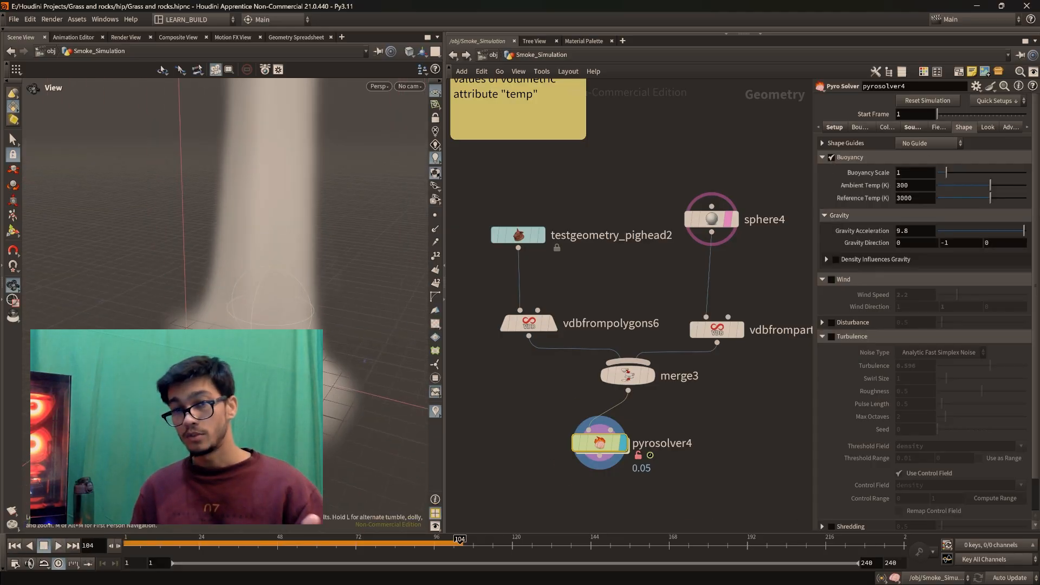
Inspect the smoke plume rising from the sphere source in the viewport
scroll(225, 204, "down", 3)
scroll(225, 204, "up", 4)
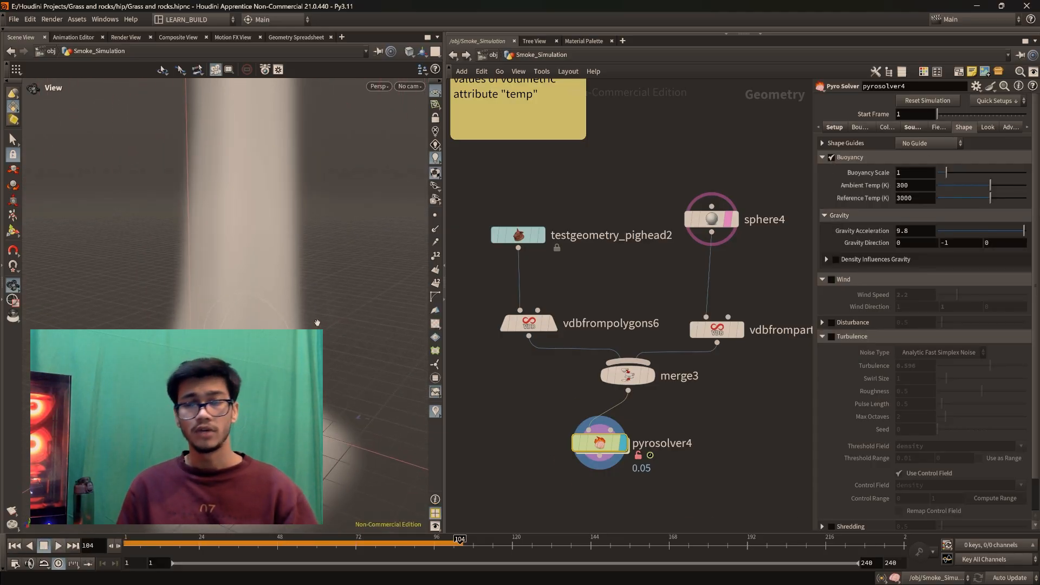
scroll(214, 321, "down", 2)
key("ctrl+z")
left_click_drag(181, 297, 388, 329)
key("ctrl+z")
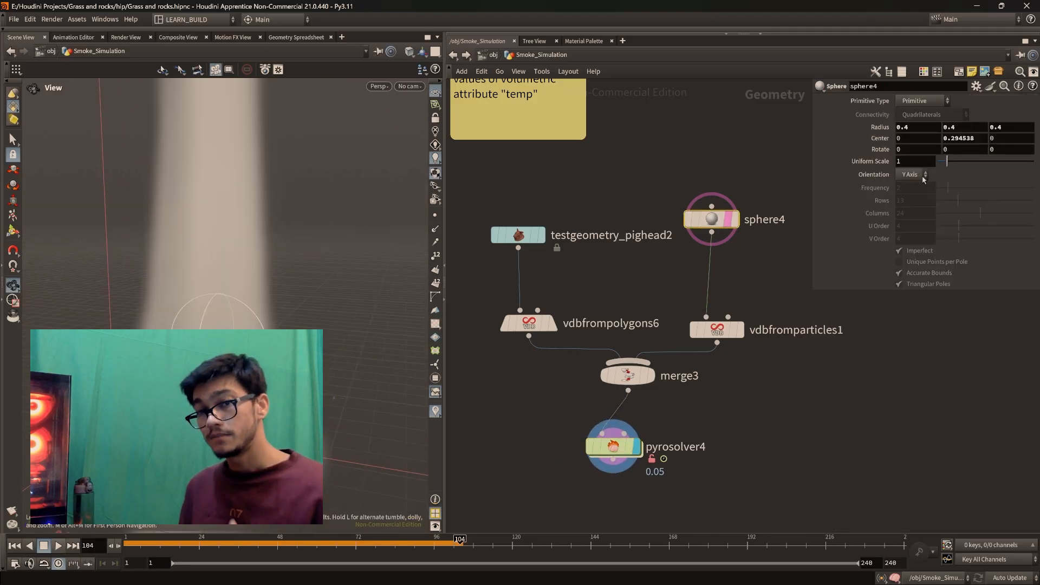
Undo the latest translation changes on the transform1 node
key("ctrl+z")
middle_click_drag(596, 218, 573, 156)
key("ctrl+z")
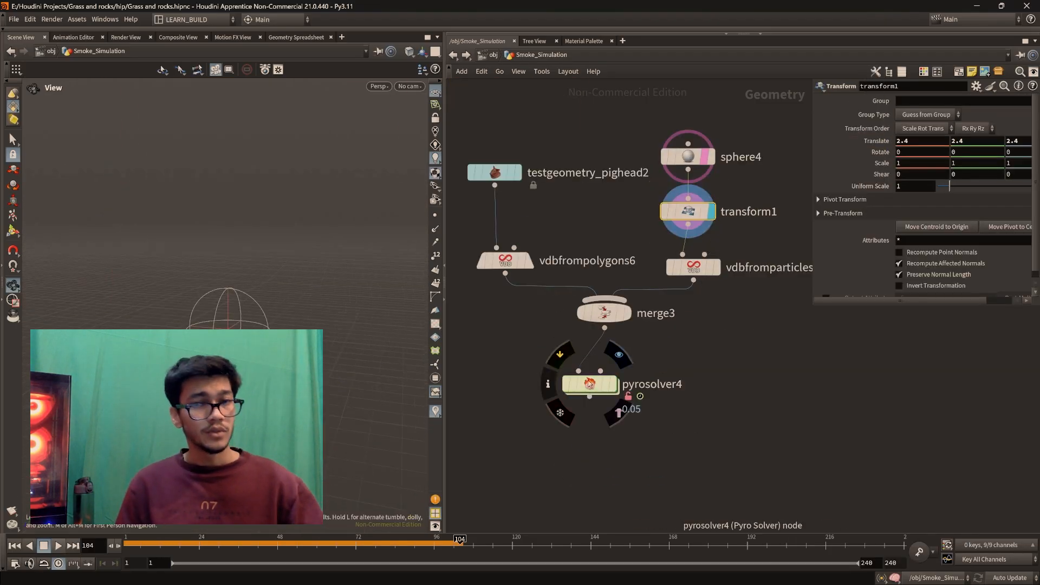
key("ctrl+z")
key("ctrl+z")
Return to the first frame, revert transform1's trial translation and turn on its template flag
left_click_drag(282, 189, 304, 304)
key("ctrl+Up")
middle_click_drag(903, 140, 24, 152)
key("ctrl+z")
left_click(709, 212)
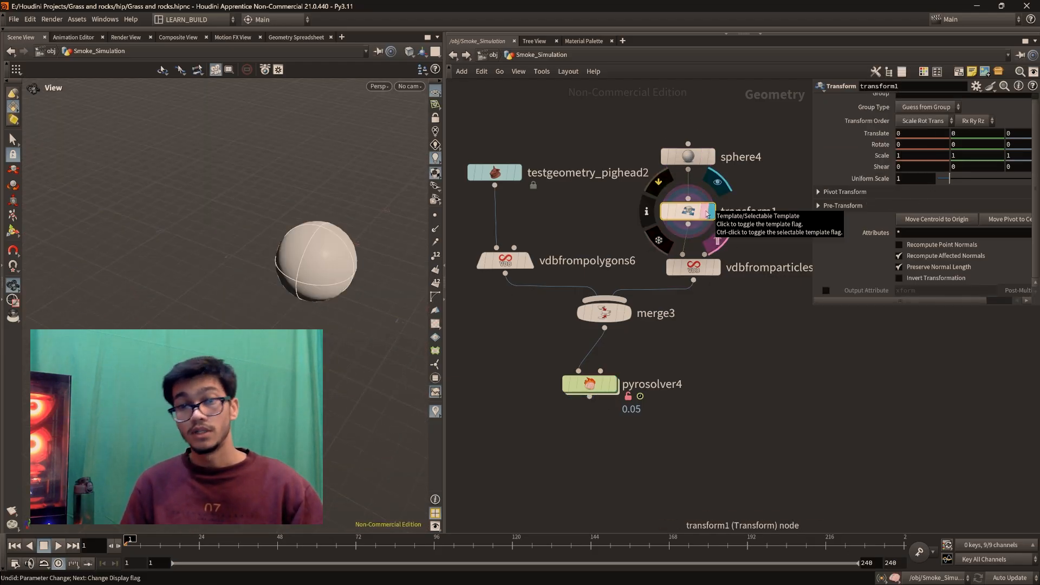
key("ctrl+z")
Reposition the sphere along Y and Z by adjusting transform1's Translate values
left_click_drag(325, 271, 379, 270)
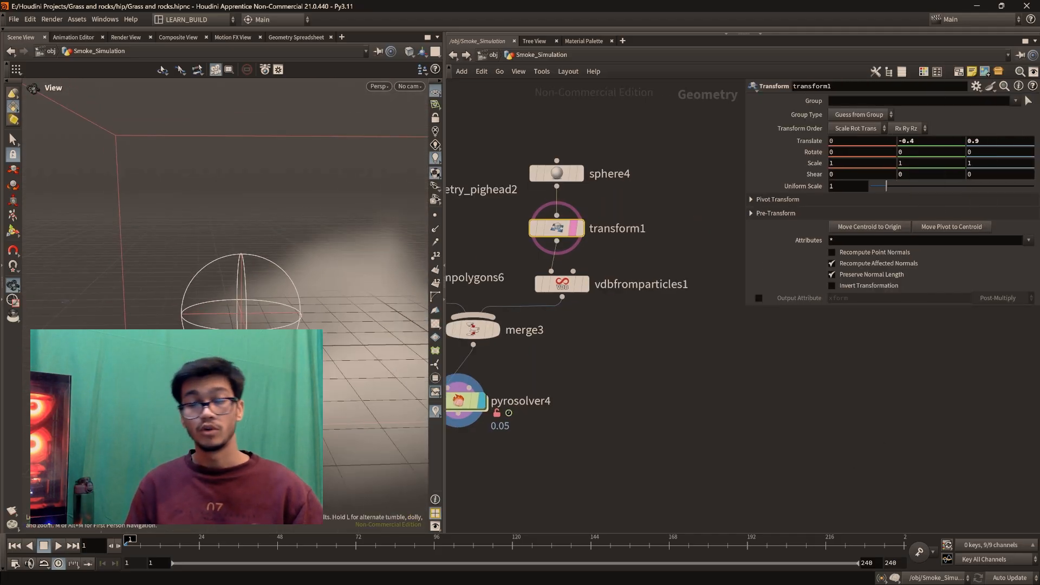
key("Up")
middle_click_drag(544, 262, 645, 246)
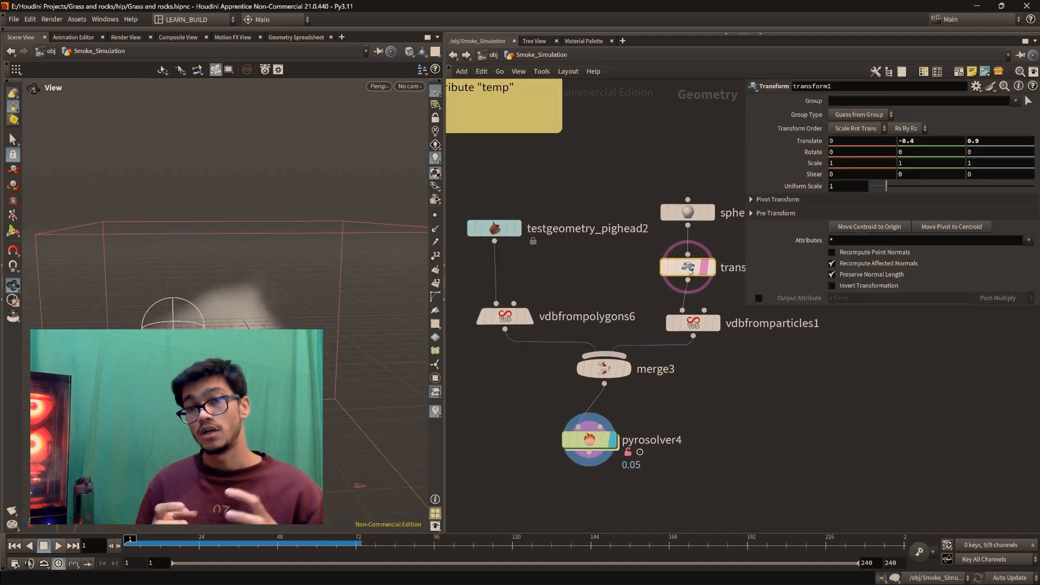
middle_click_drag(910, 140, 920, 140)
middle_click_drag(972, 140, 948, 157)
Set the turbulence Threshold Field of pyrosolver4 to temperature
left_click(589, 440)
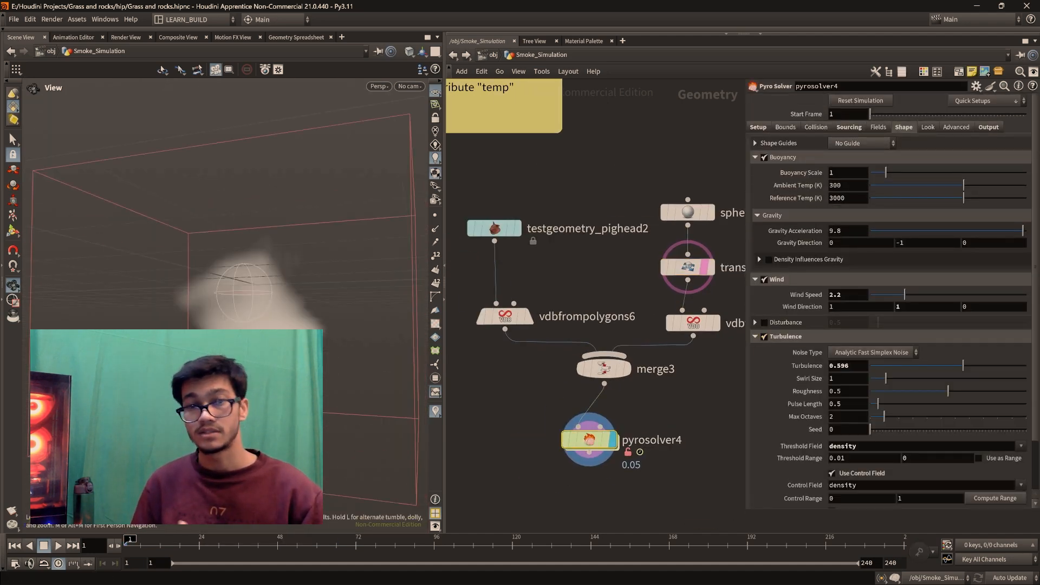
scroll(862, 388, "down", 3)
double_click(863, 389)
type("temperature")
key("Return")
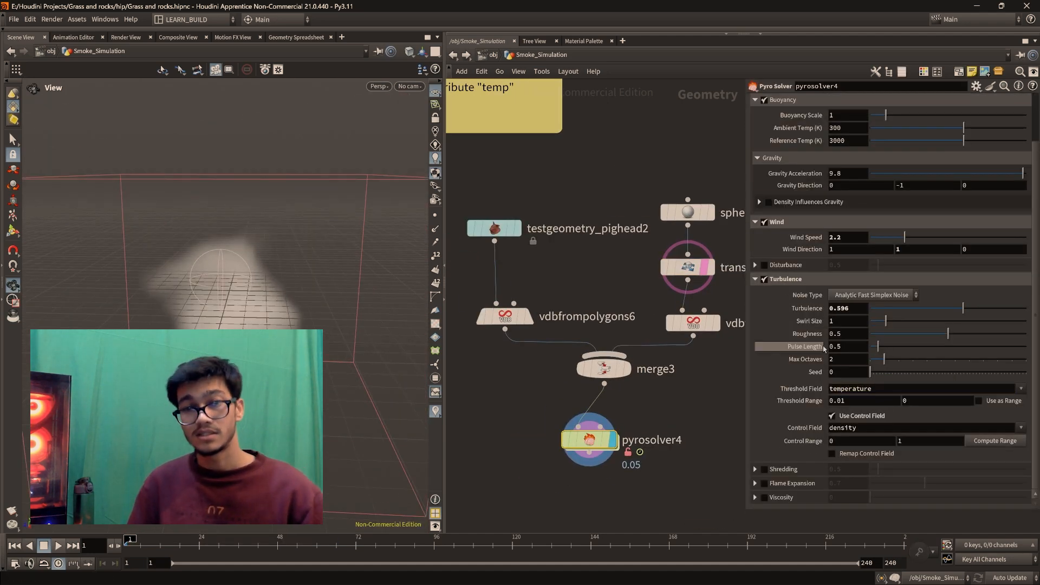
middle_click_drag(221, 280, 266, 349)
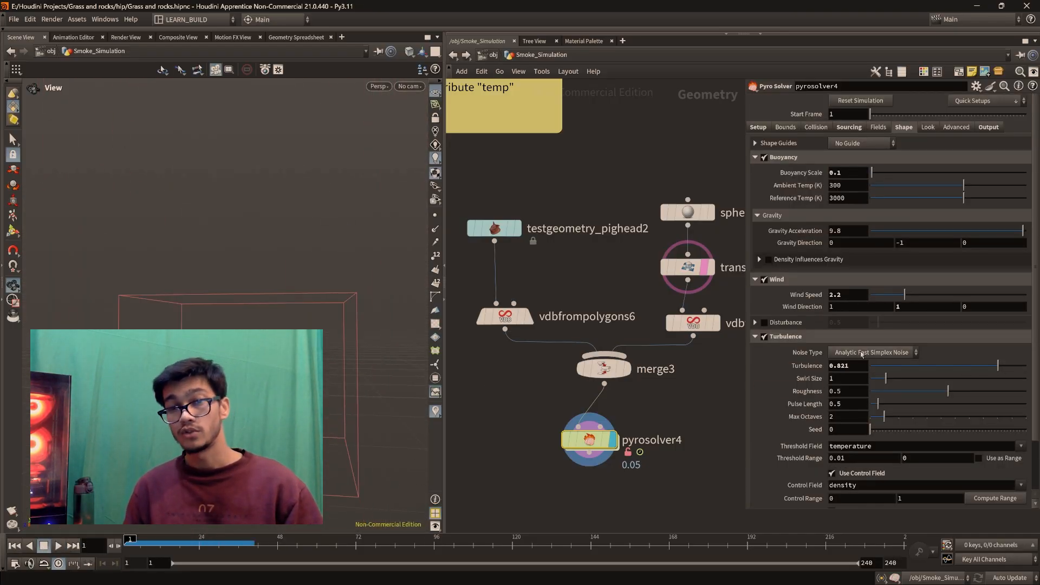
left_click(765, 157)
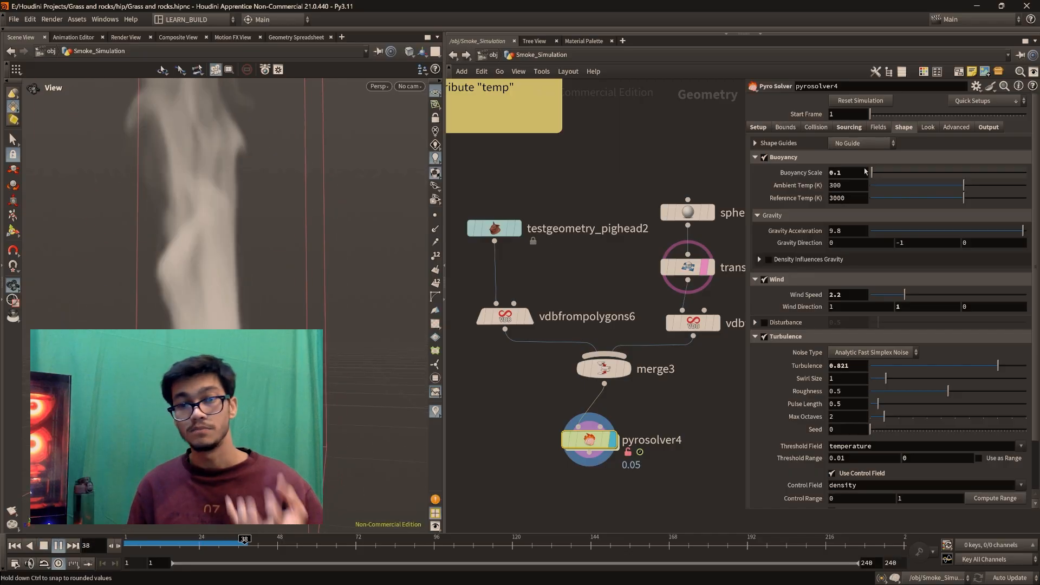
Set transform1's Translate to 0 in Y and -1.52 in Z and return to the first frame
left_click(688, 267)
middle_click(912, 139)
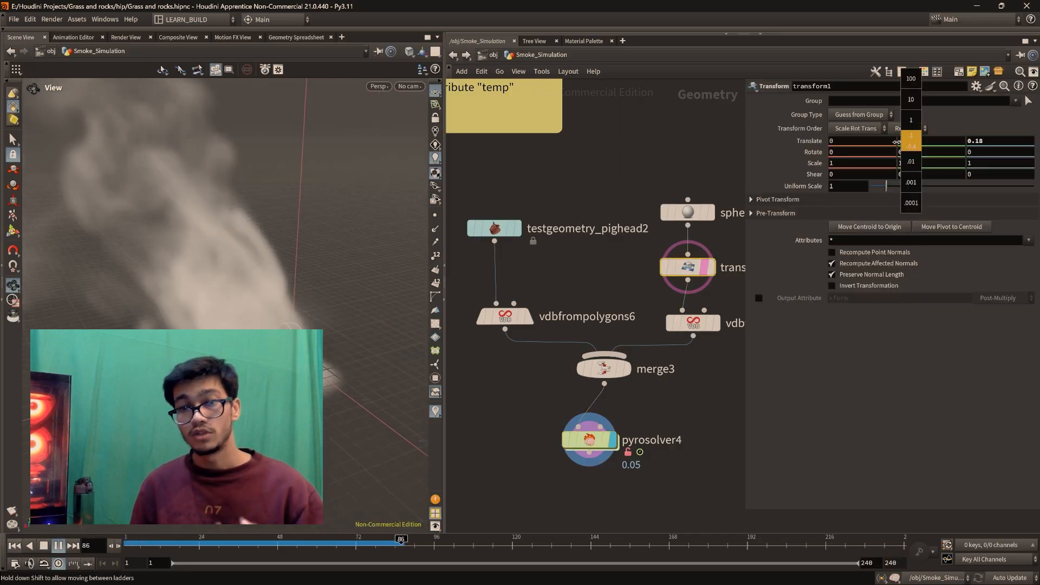
middle_click_drag(977, 139, 834, 150)
key("ctrl+Up")
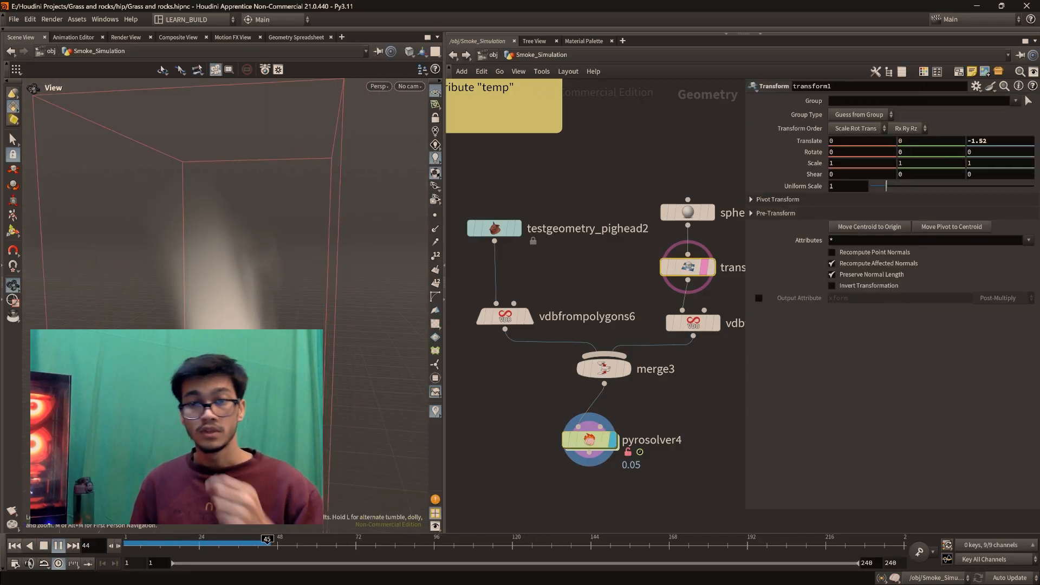
key("ctrl+Up")
Set pyrosolver4's turbulence Threshold Field to density and Turbulence to 0.802, and check the simulation on the timeline
left_click(589, 440)
left_click(58, 546)
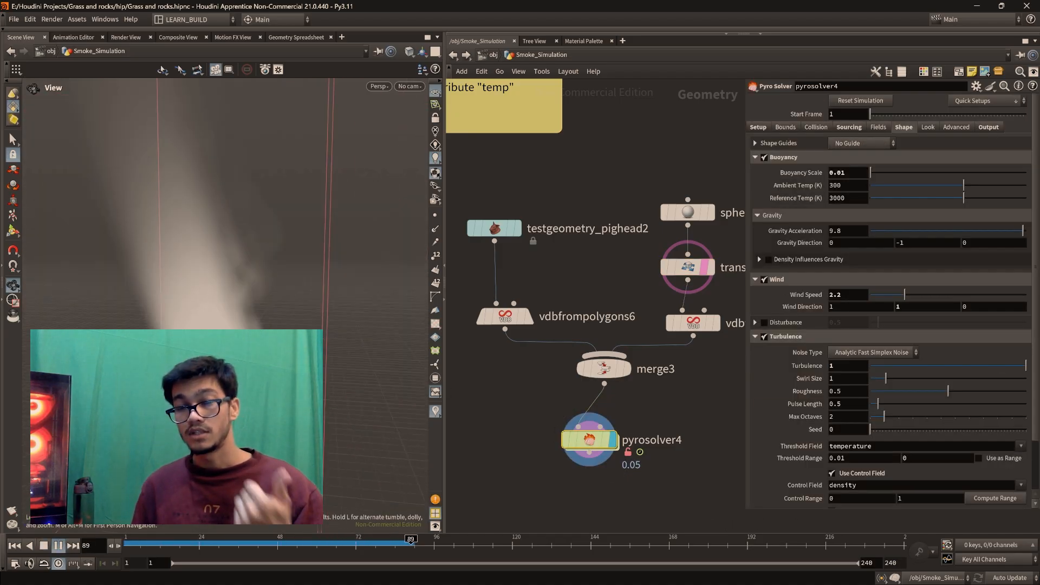
double_click(891, 445)
type("density")
key("Return")
left_click_drag(215, 547, 286, 546)
left_click(995, 365)
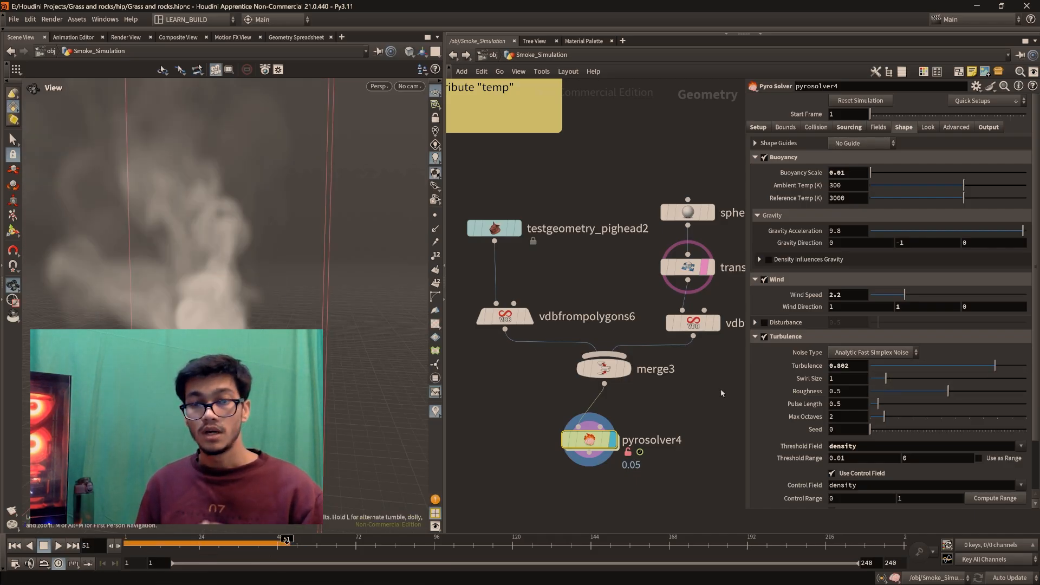
left_click(255, 542)
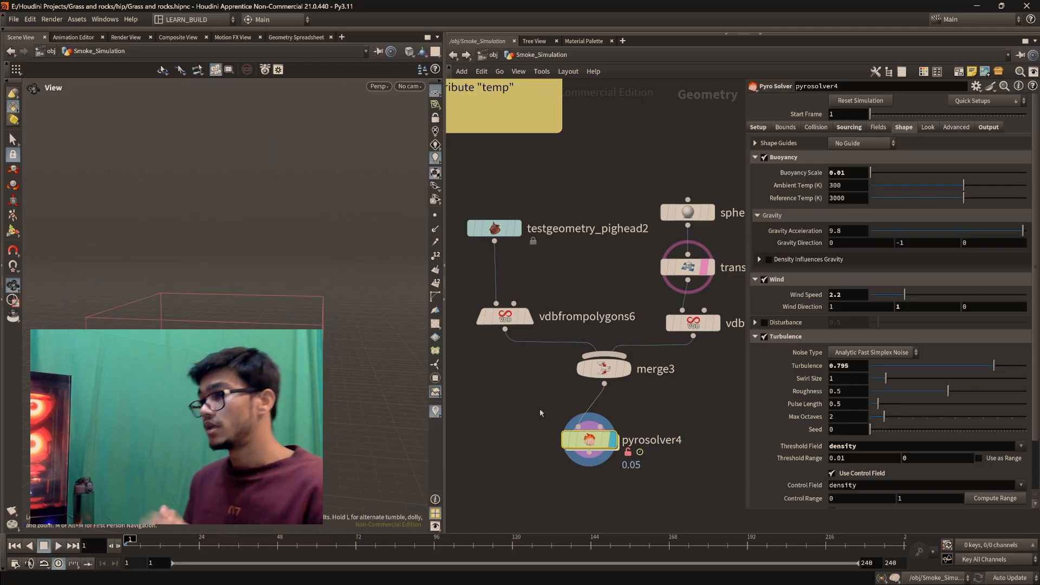
left_click(928, 127)
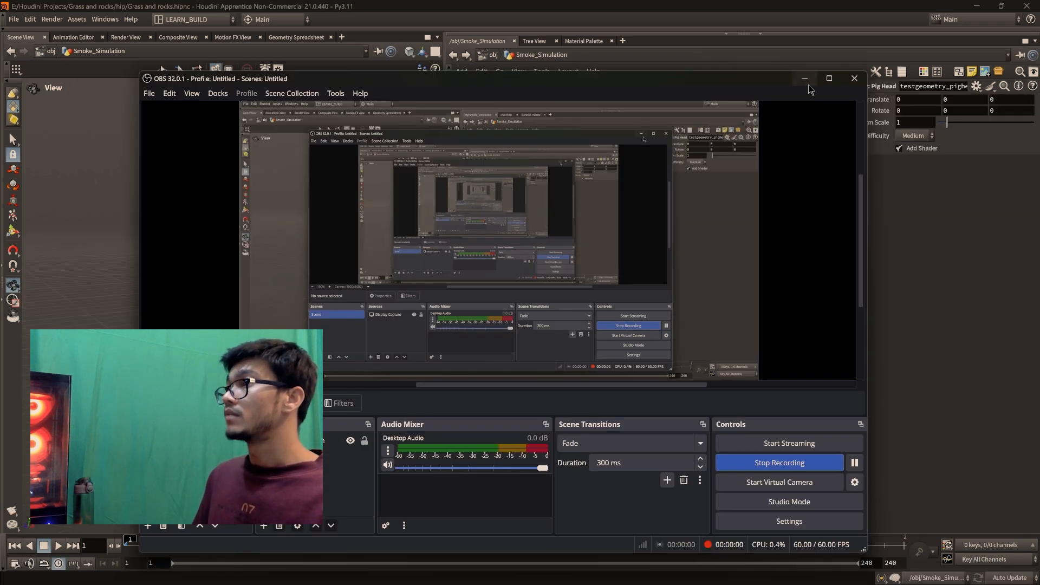
left_click(805, 79)
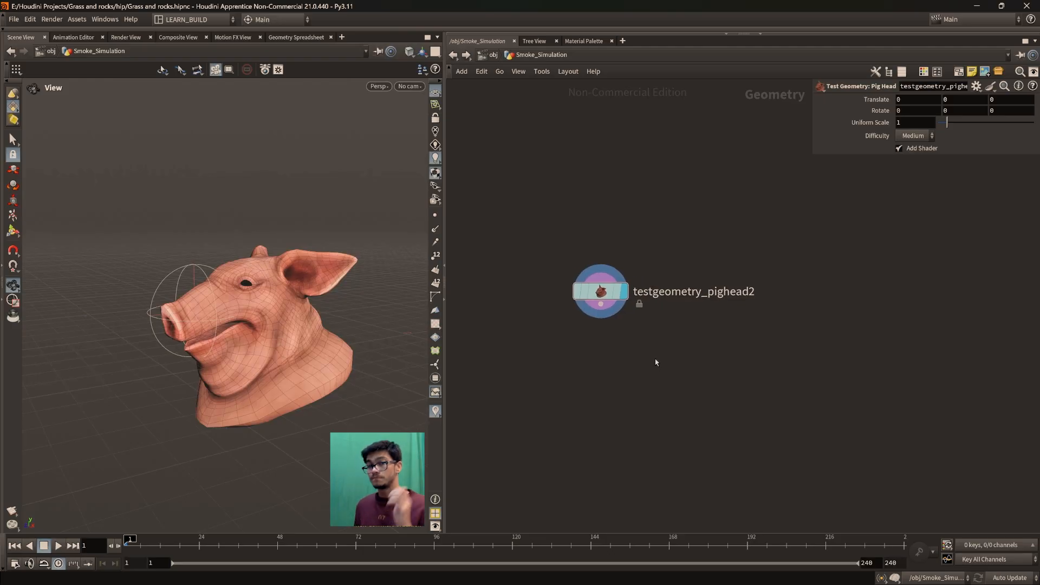
left_click_drag(825, 378, 561, 218)
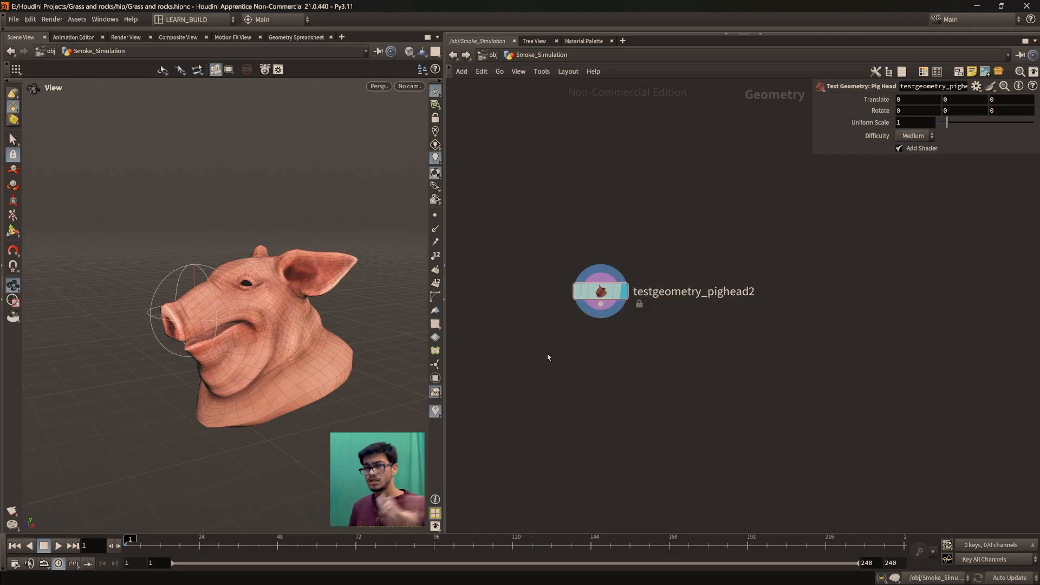
middle_click_drag(691, 438, 670, 386)
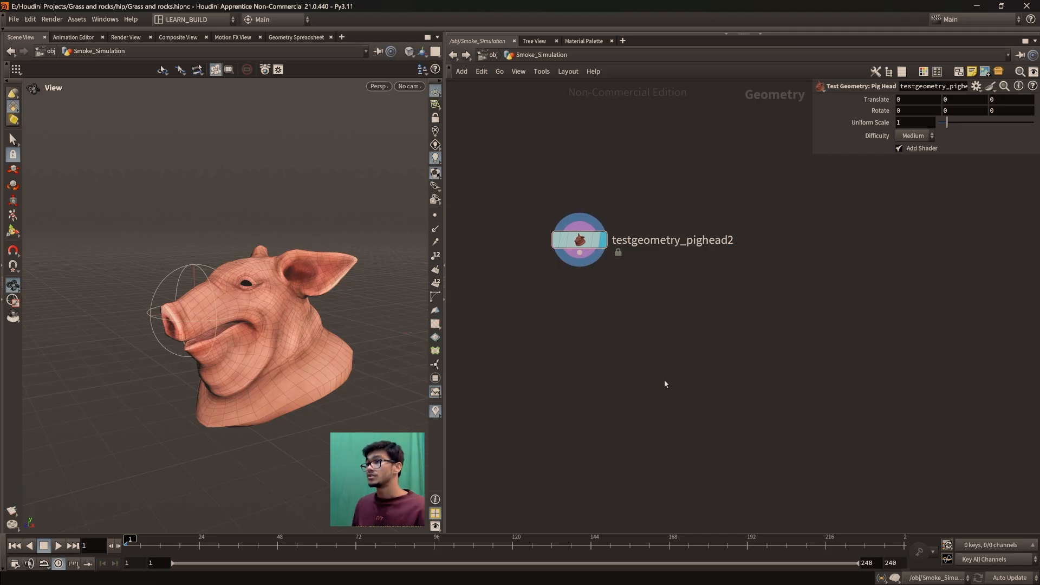
middle_click_drag(596, 368, 805, 371)
scroll(645, 341, "down", 3)
scroll(712, 372, "up", 3)
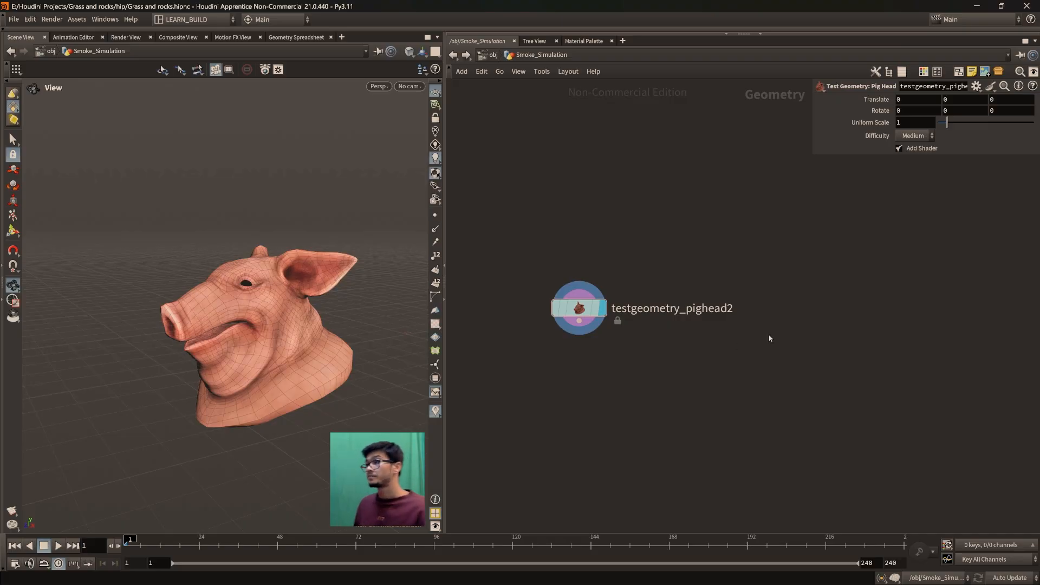
Add a Sphere (Primitive) node beside the pig head test geometry node
key("Tab")
type("sphere")
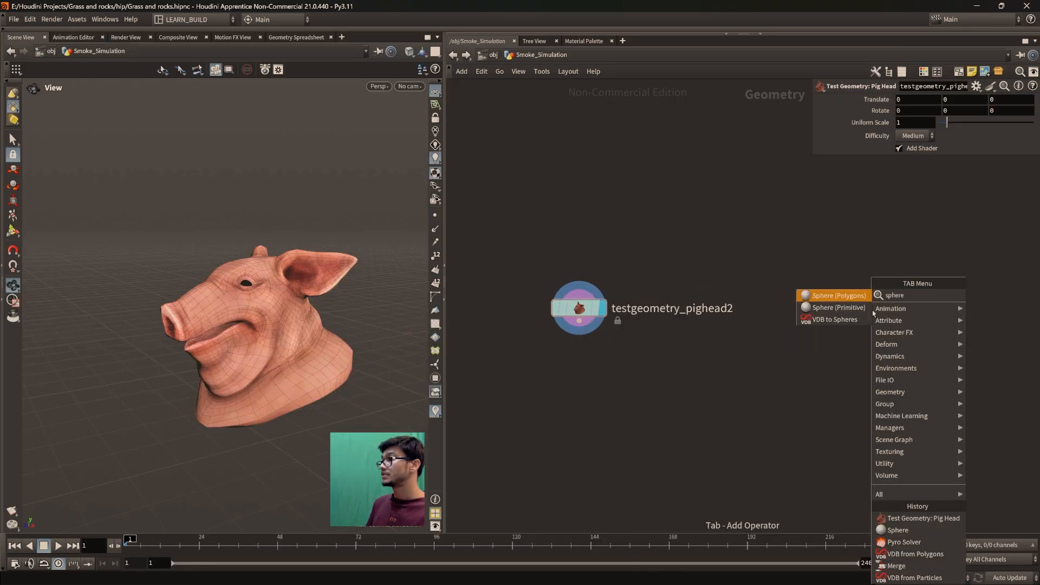
left_click(869, 308)
left_click(866, 310)
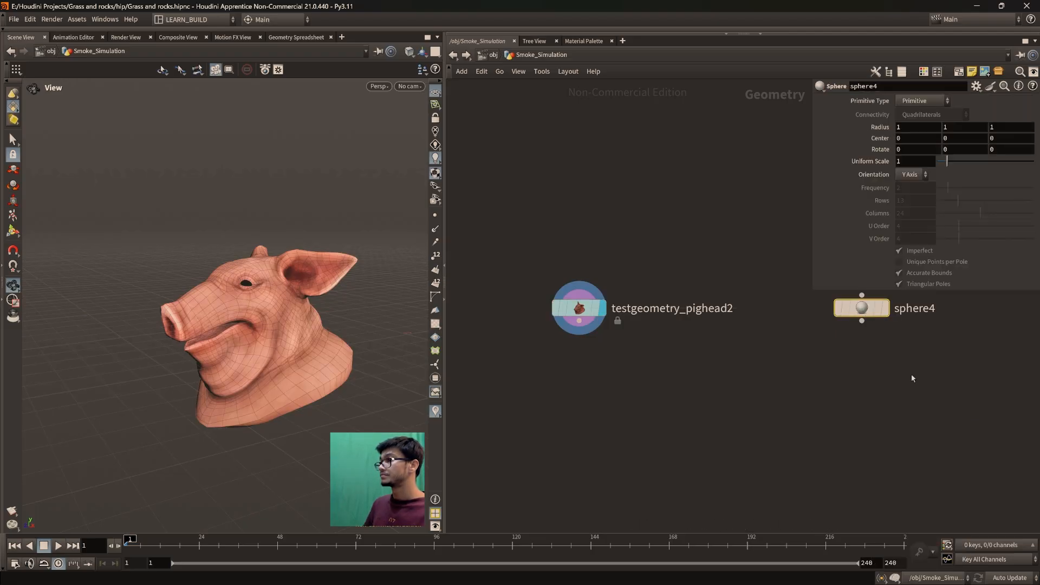
Add a VDB from Particles node below the sphere node
left_click(709, 440)
scroll(745, 456, "down", 1)
middle_click_drag(744, 456, 676, 399)
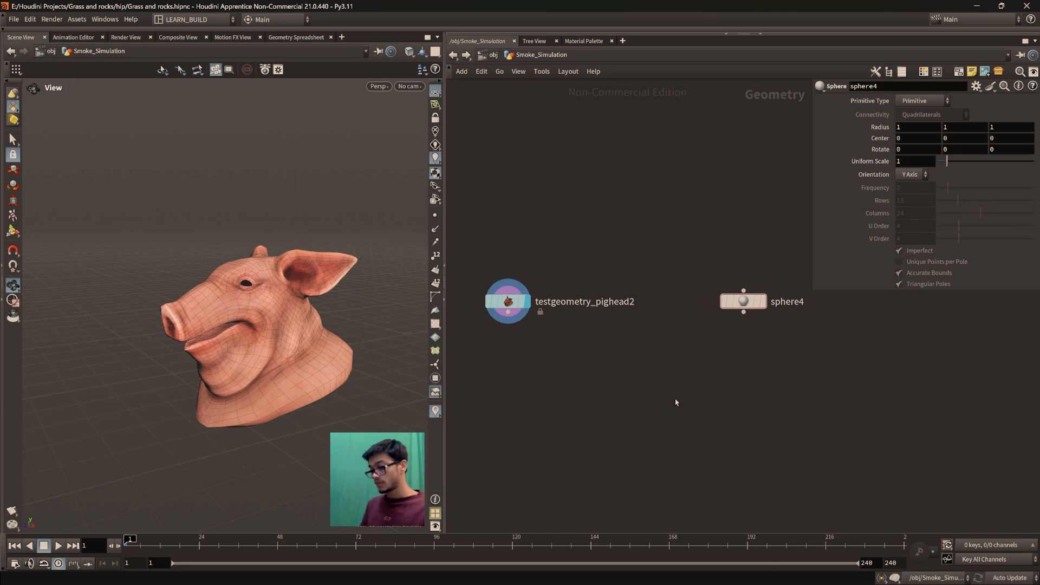
key("Tab")
type("vdbfrompa")
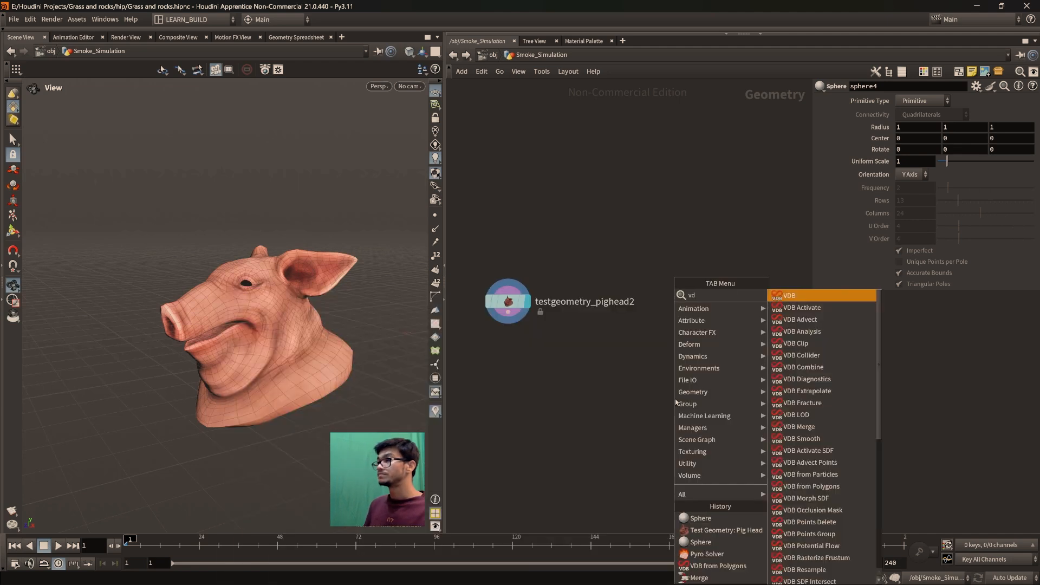
key("Return")
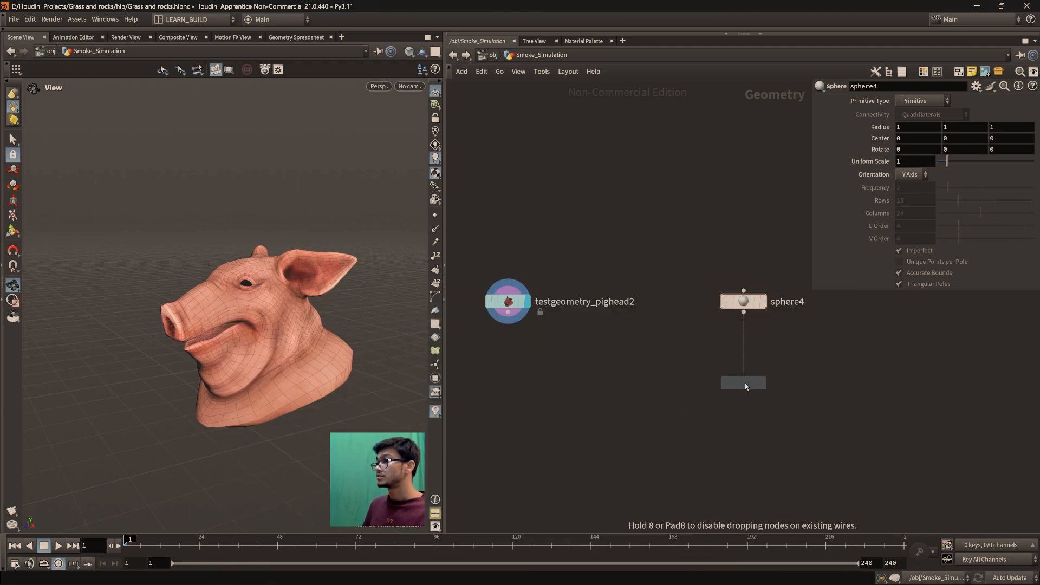
left_click(772, 385)
Display the sphere node and wire its output into the first input of the VDB from Particles node
left_click(764, 301)
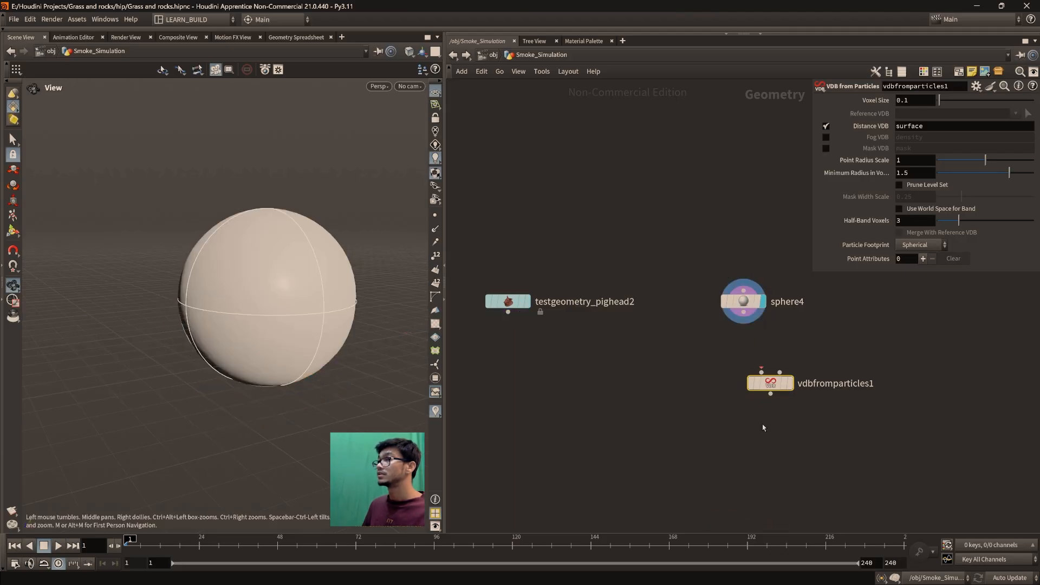
left_click_drag(769, 382, 714, 398)
left_click_drag(746, 321, 733, 388)
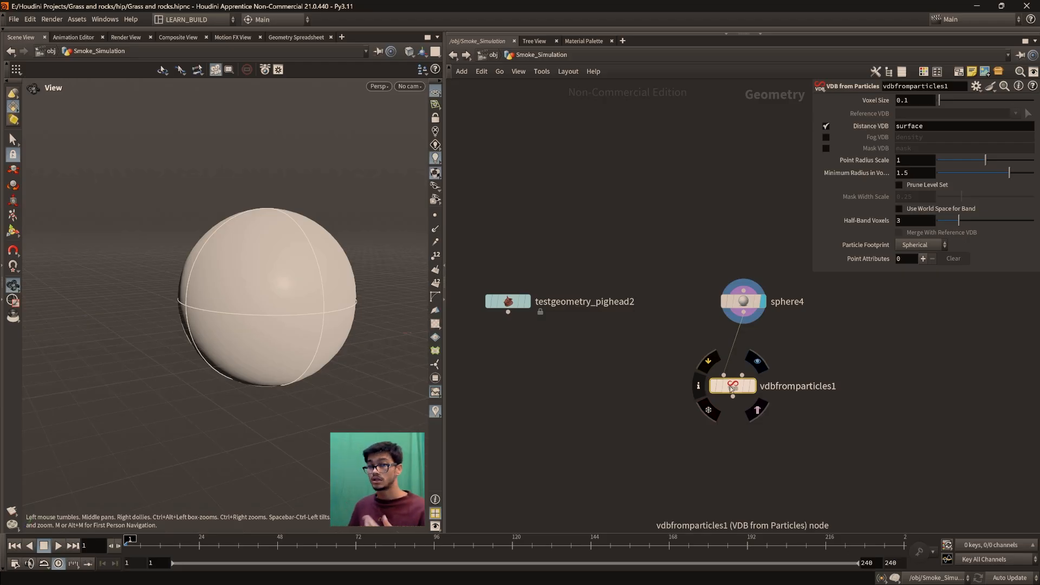
middle_click_drag(698, 365, 690, 386)
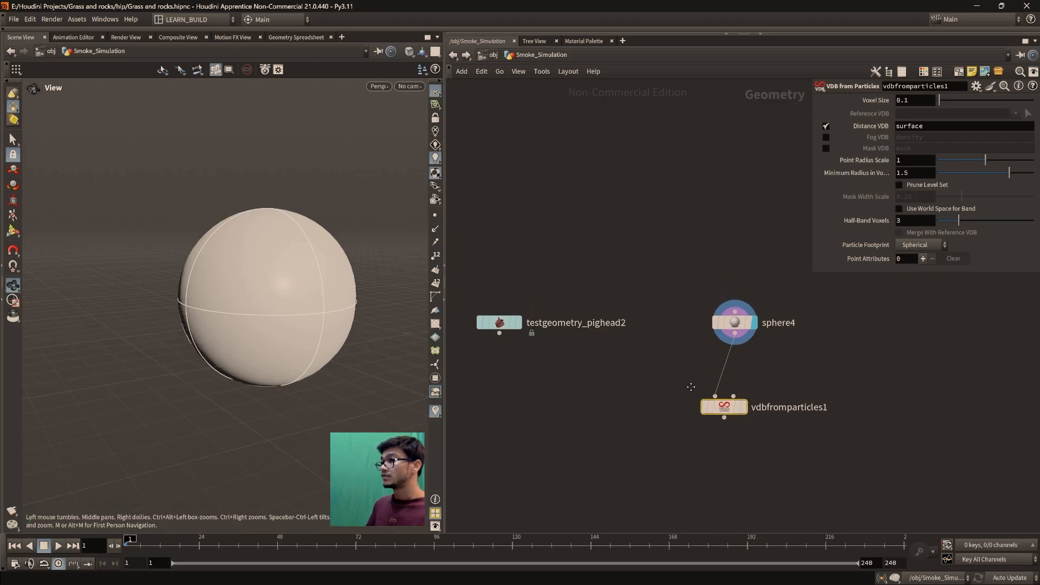
Add a VDB from Polygons node below the pig head test geometry node
left_click_drag(691, 275, 824, 358)
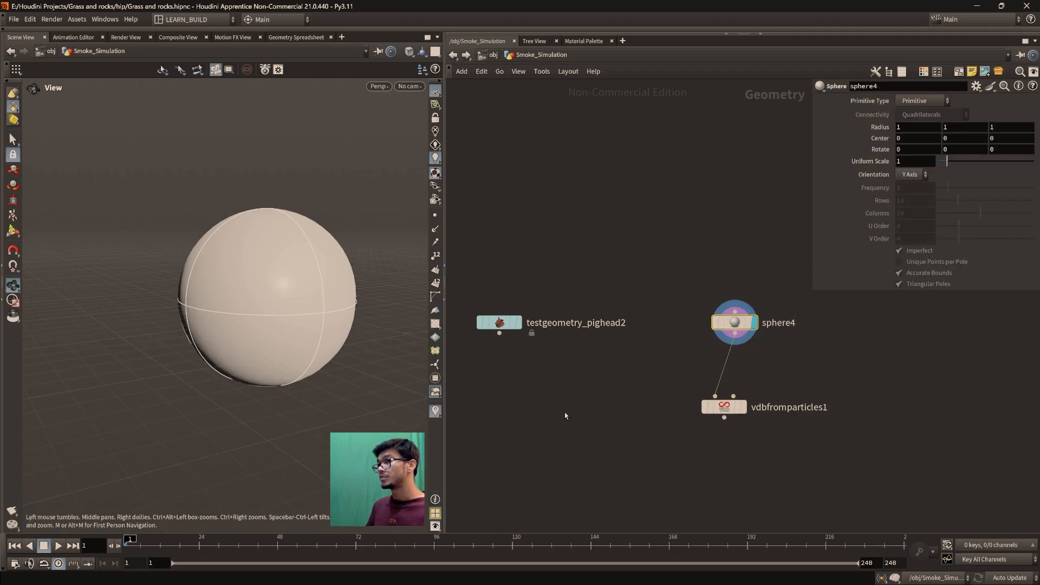
middle_click_drag(571, 418, 568, 408)
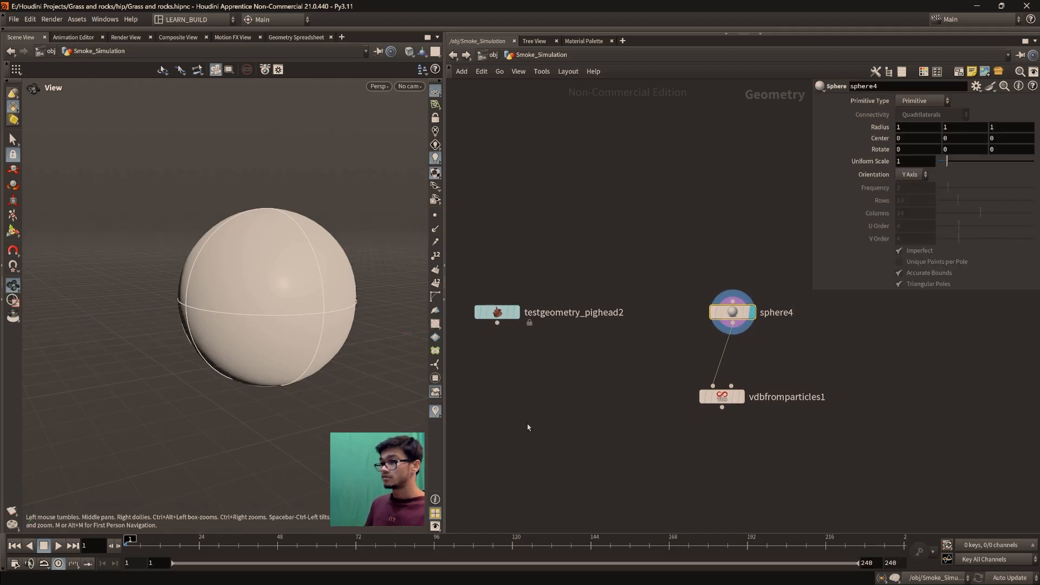
middle_click_drag(527, 401, 534, 394)
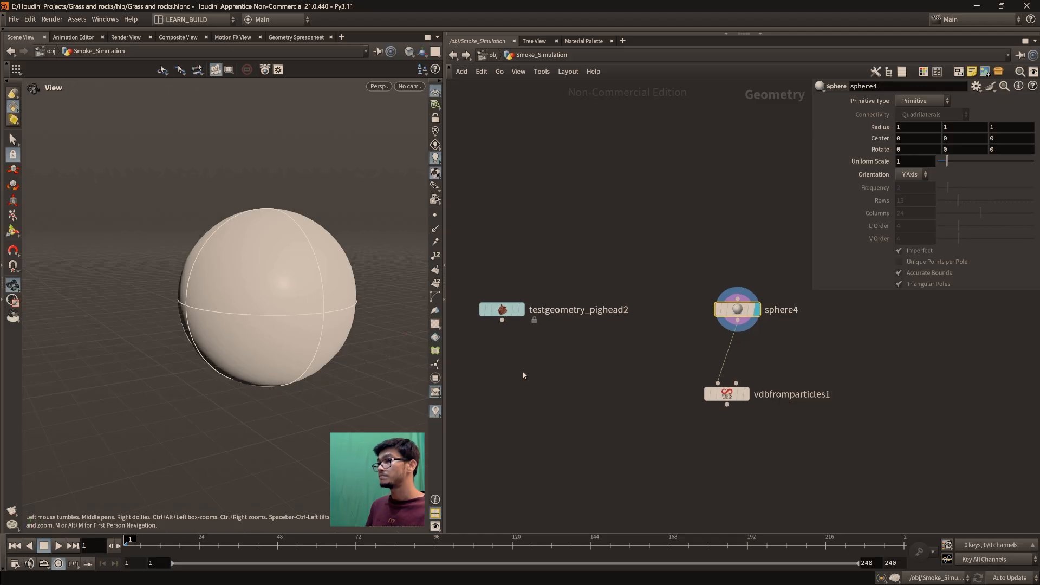
key("Tab")
type("vdbfrom")
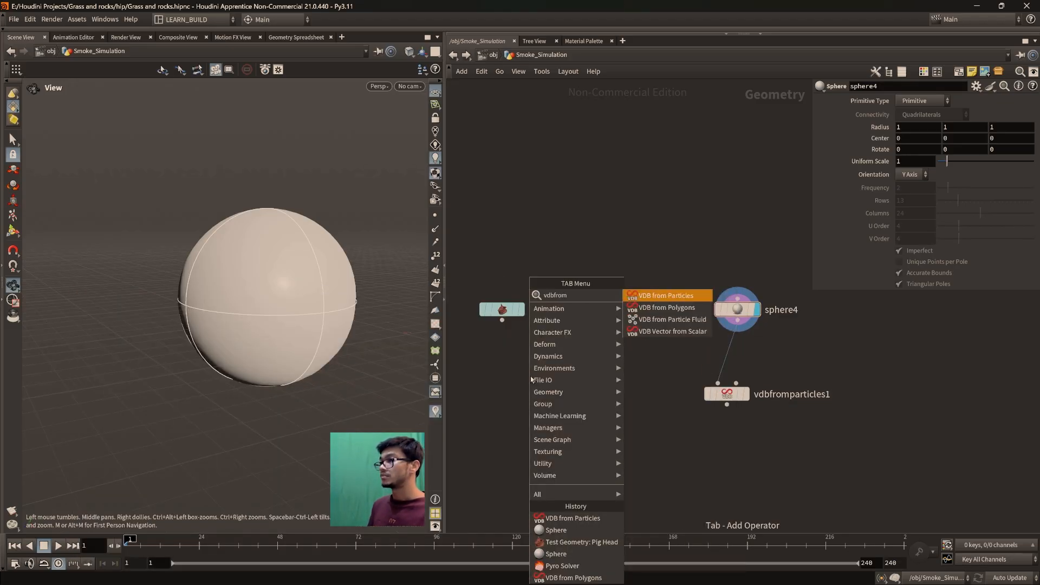
key("Return")
left_click(552, 407)
Wire the pig head node into the first input of VDB from Polygons and display the converted volume
left_click_drag(502, 320, 543, 394)
key("y")
left_click(578, 379)
left_click_drag(307, 360, 364, 383)
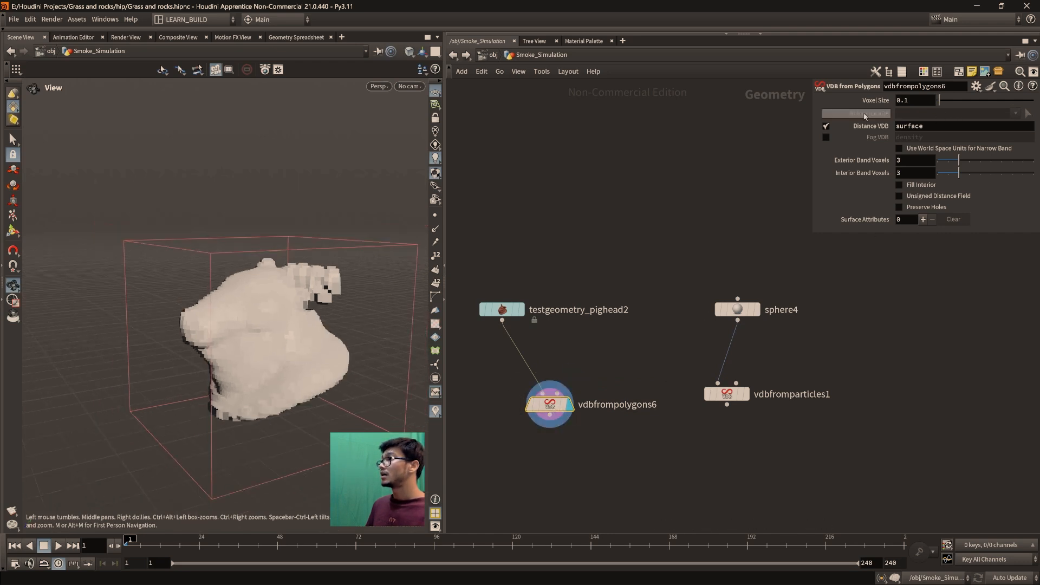
Enable the Fog VDB density output and disable the Distance VDB output on the VDB from Polygons node
left_click(826, 138)
left_click(826, 125)
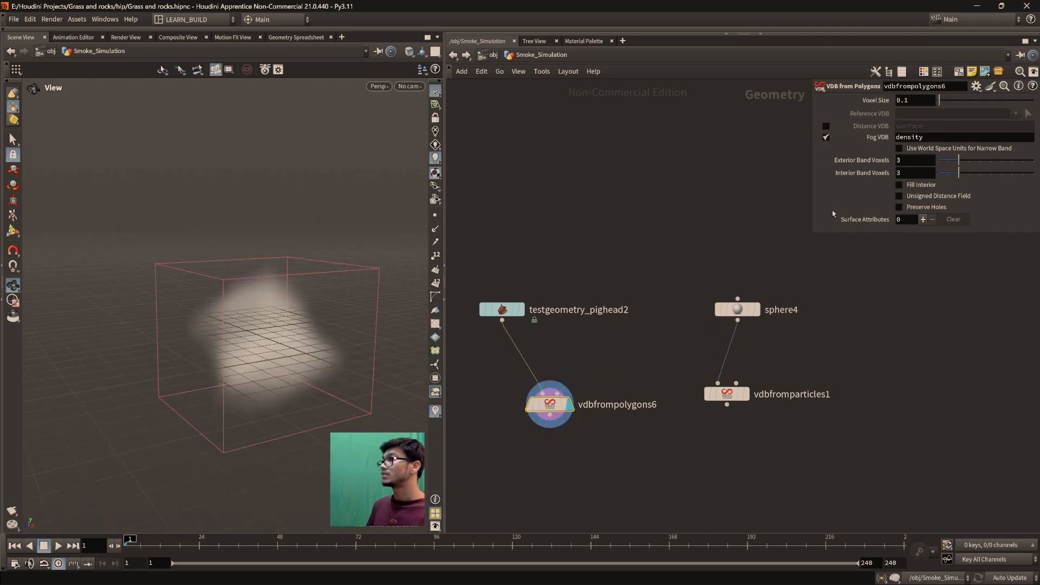
On the VDB from Particles node, enable Fog VDB, disable Distance VDB and name the fog volume temperature
left_click_drag(727, 394, 727, 418)
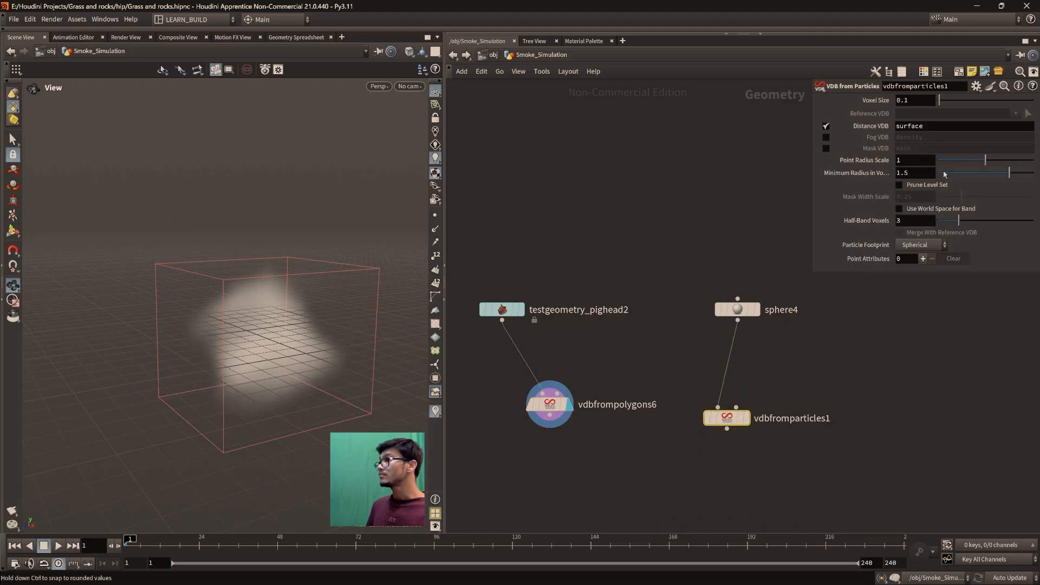
left_click(827, 138)
left_click(826, 126)
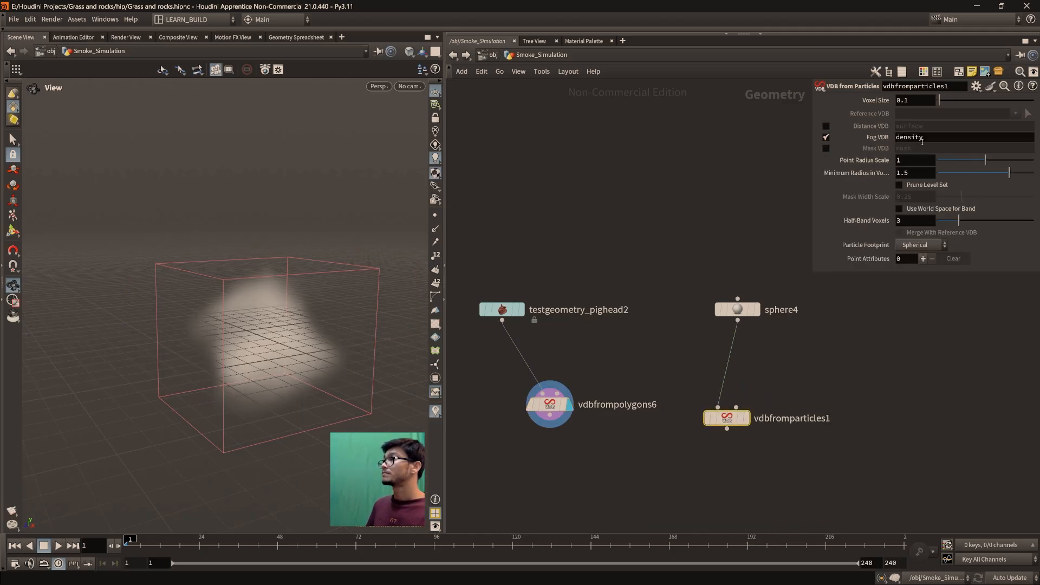
double_click(936, 139)
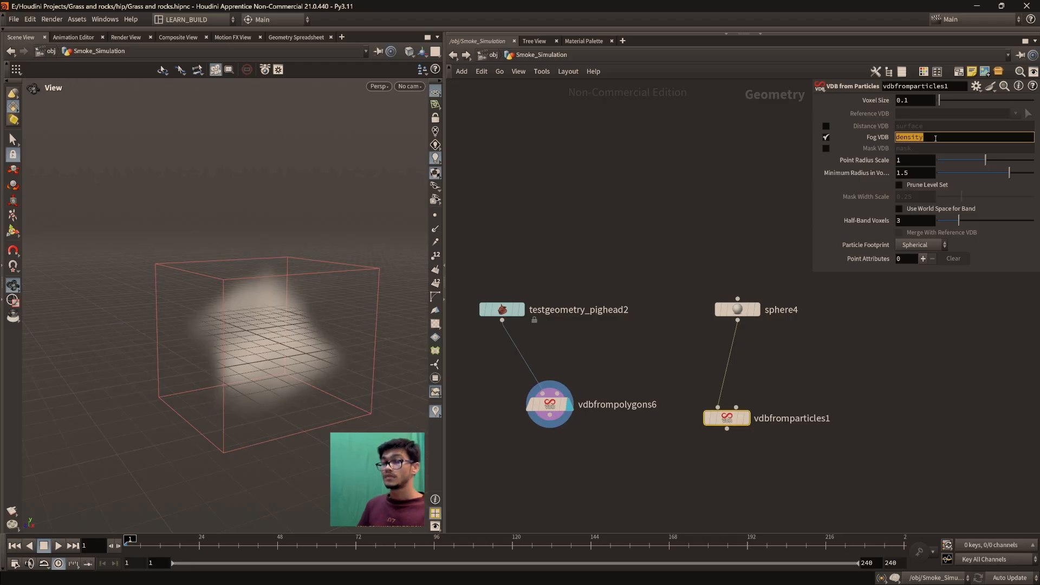
type("temperature")
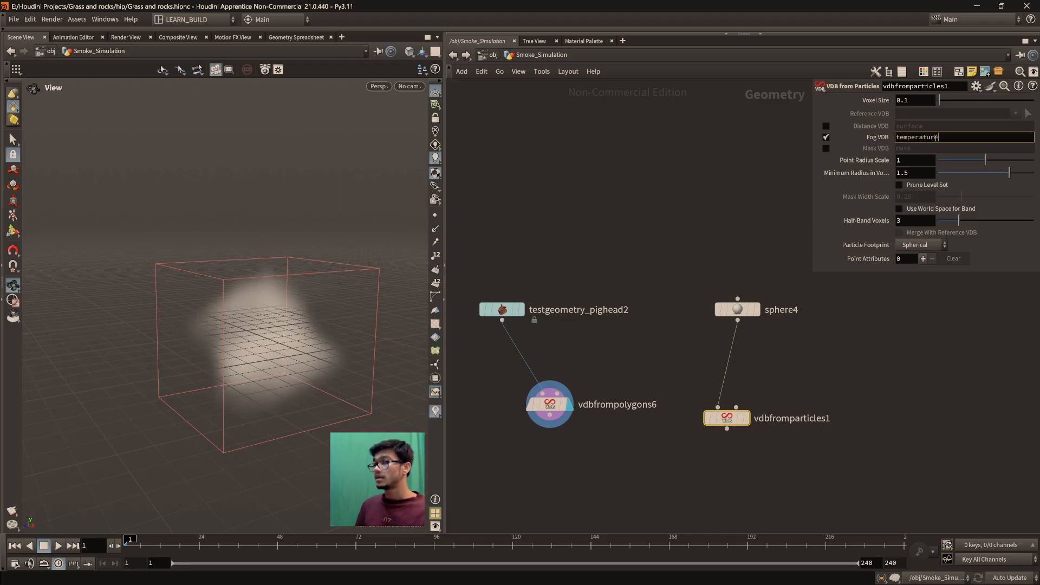
key("Return")
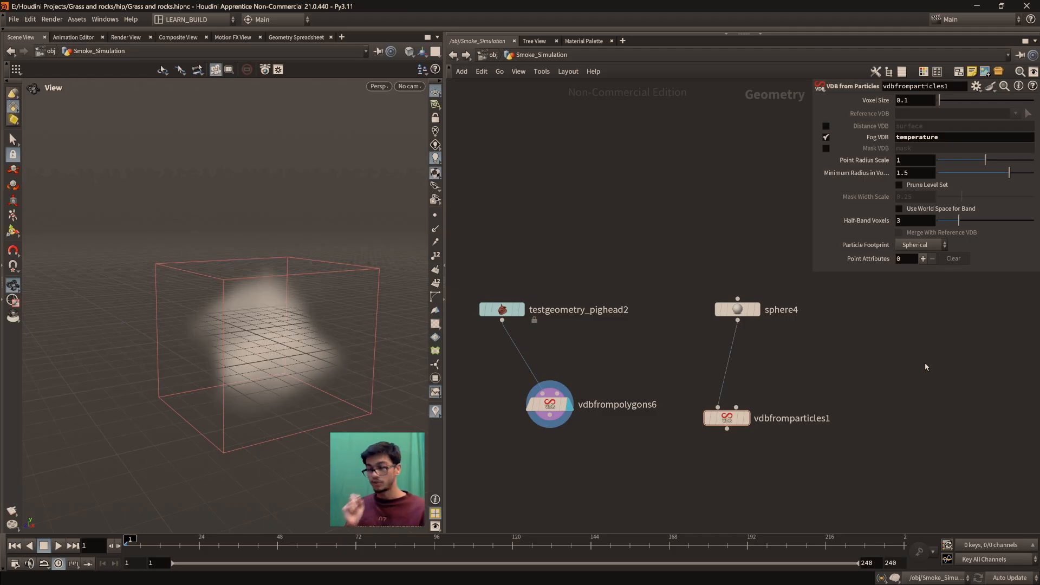
Add a sticky note above the nodes in the network and enter the text "density:"
left_click(972, 71)
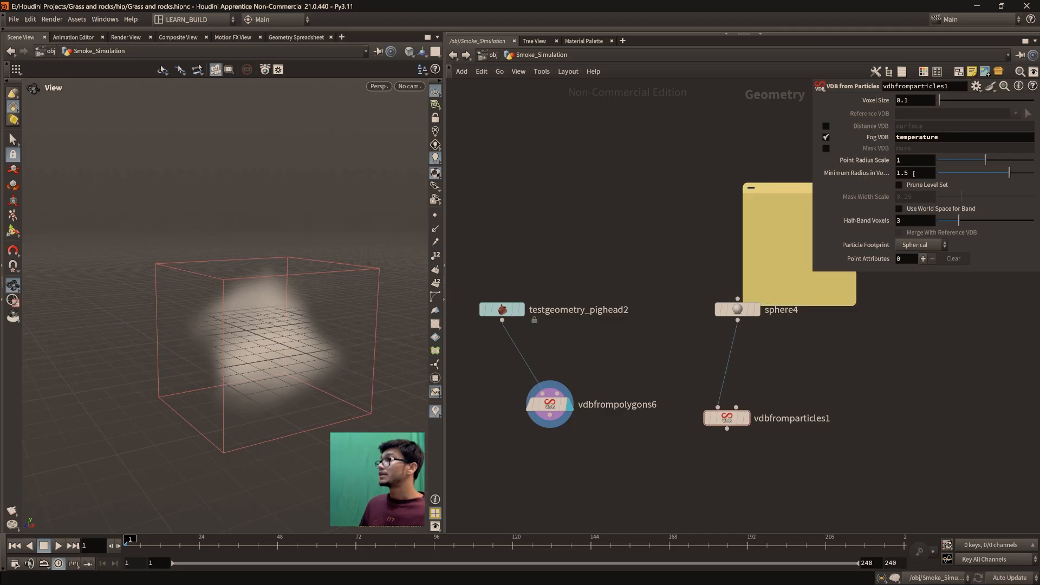
left_click_drag(801, 192, 650, 150)
left_click(652, 161)
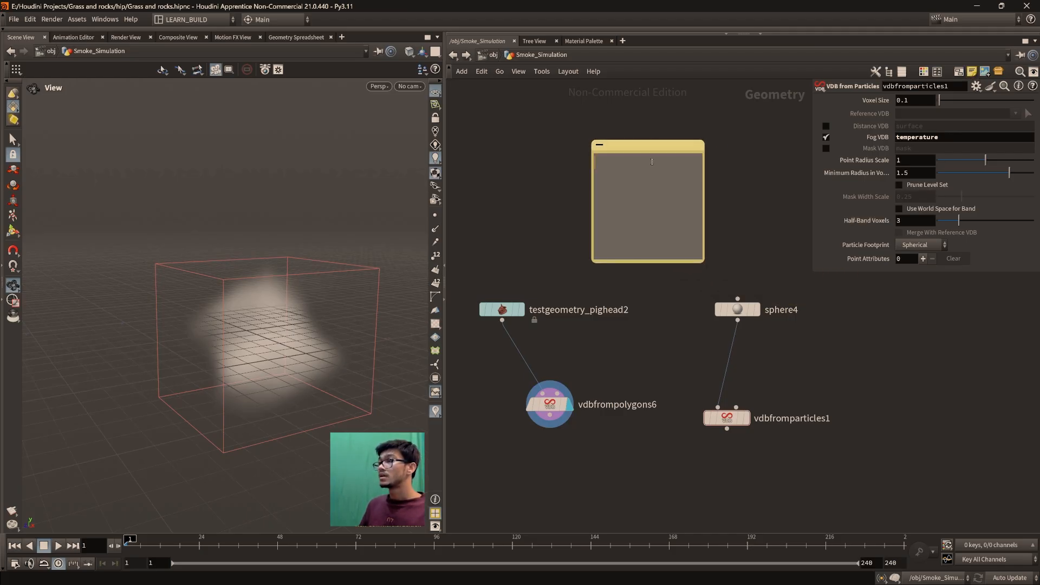
type("density:")
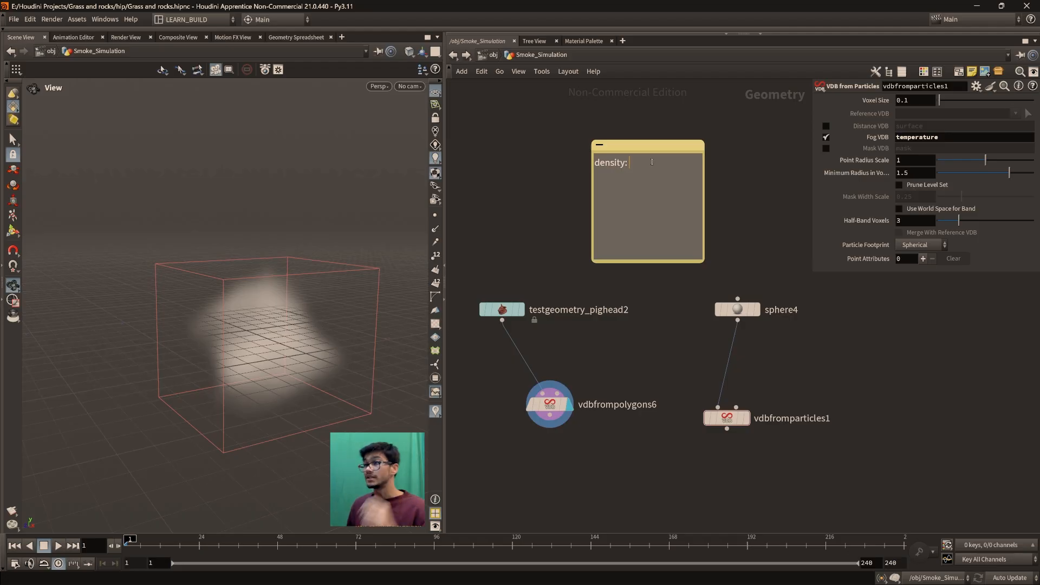
left_click_drag(207, 302, 268, 293)
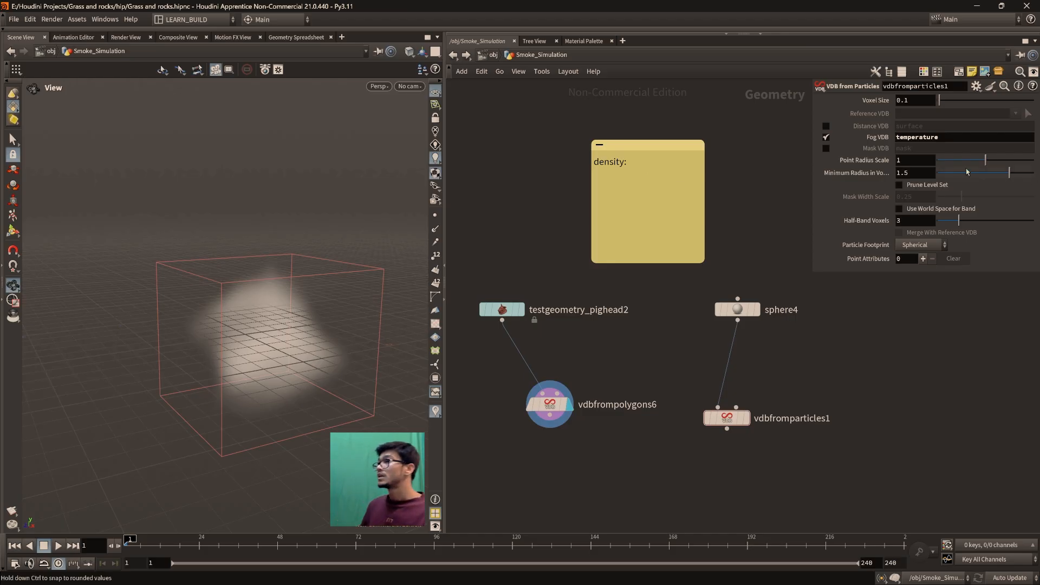
double_click(929, 140)
left_click(956, 139)
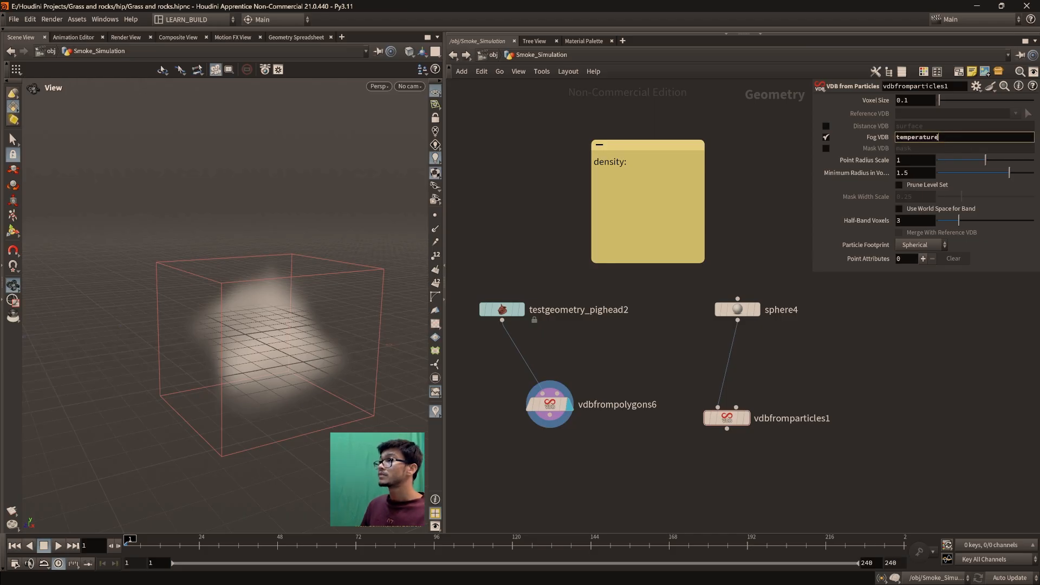
left_click_drag(921, 139, 894, 139)
left_click(910, 343)
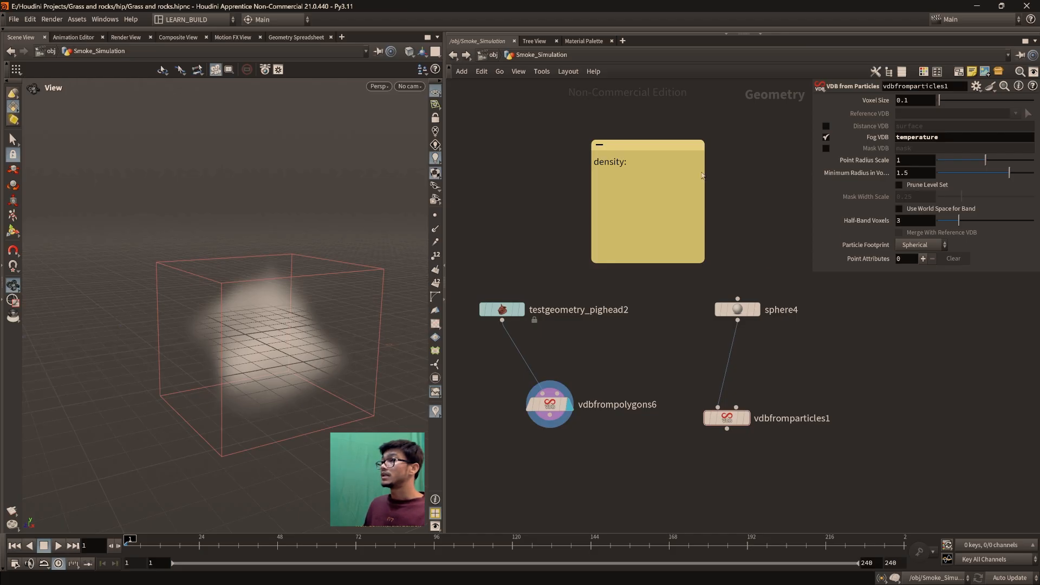
Move the sticky note above the pig head branch and display the VDB from Particles volume
left_click_drag(677, 146, 610, 142)
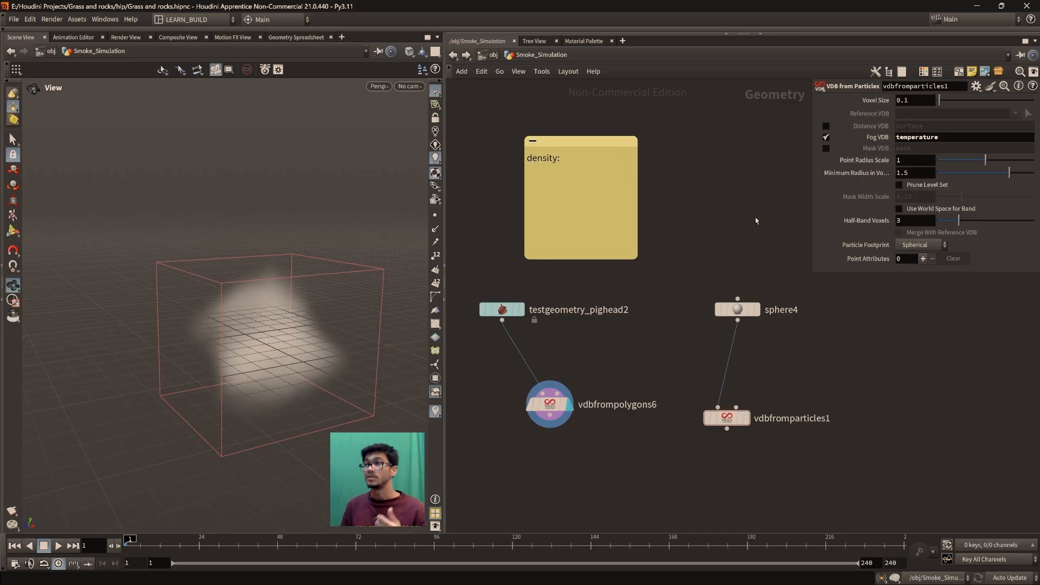
mouse_move(575, 160)
left_mouse_down()
mouse_move(541, 158)
mouse_move(573, 159)
left_mouse_up()
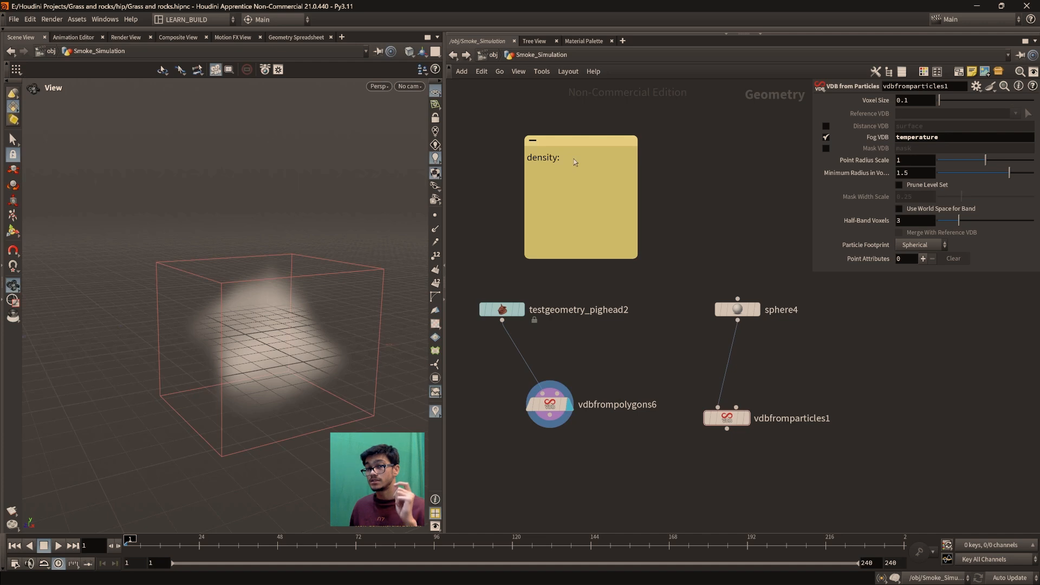
left_click_drag(743, 314, 747, 329)
left_click(725, 420)
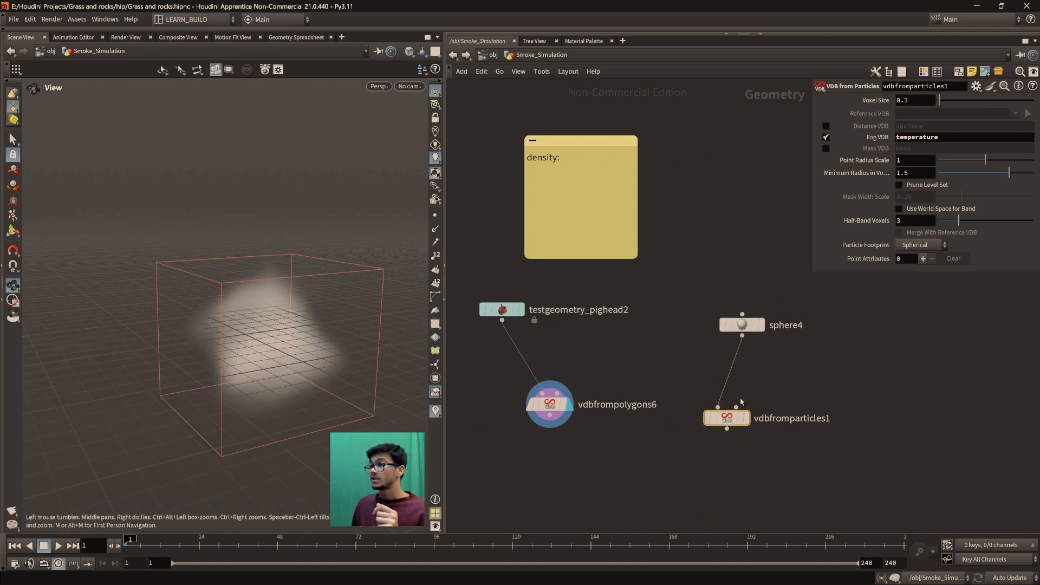
left_click(746, 418)
left_click_drag(315, 292, 281, 307)
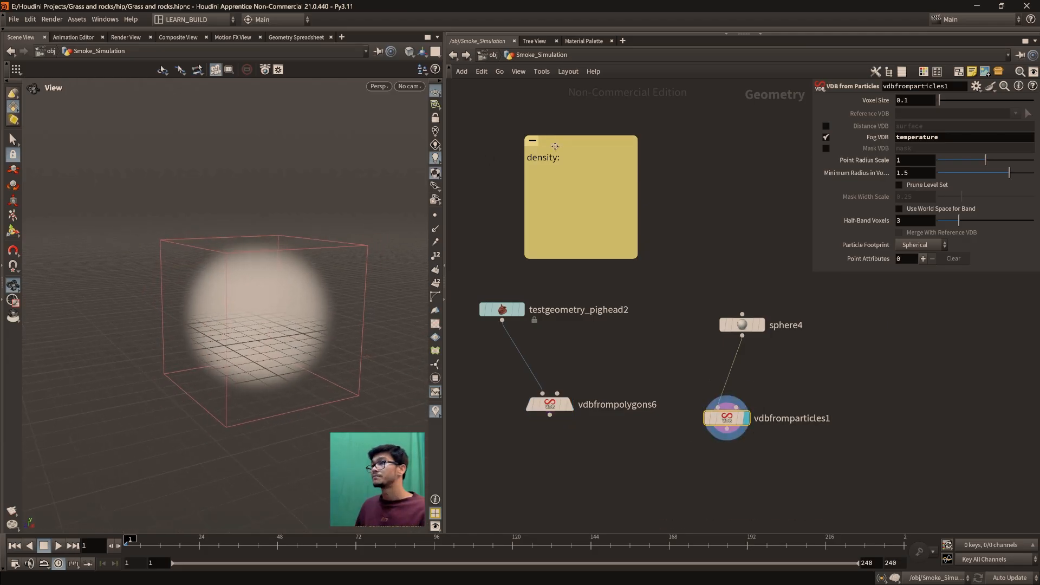
Complete the sticky note's entry as: density: values of volumetric attribute "density"
left_click(575, 161)
type("values with")
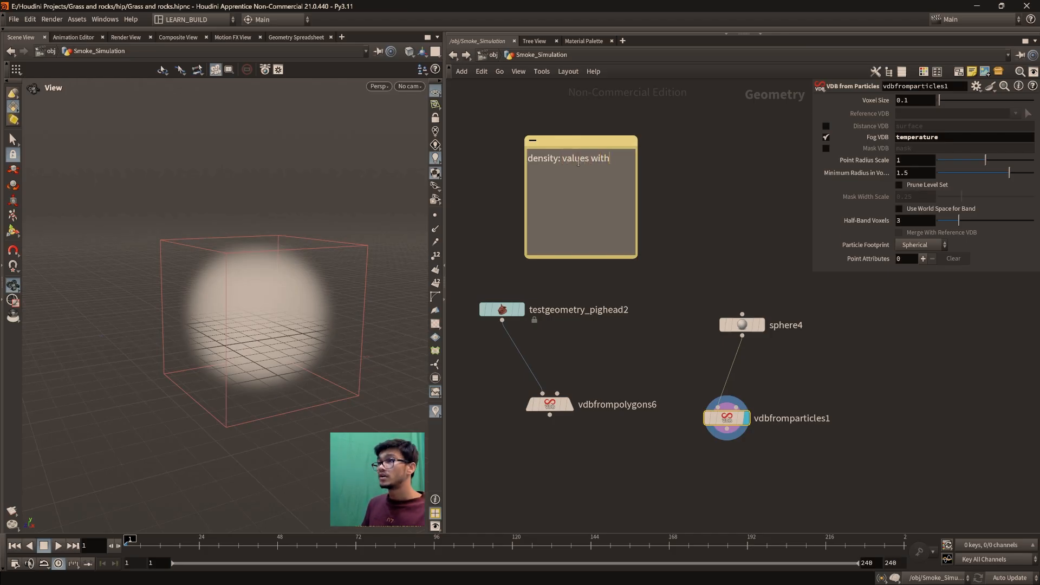
key("BackSpace")
key("BackSpace")
key("BackSpace")
type("of attribute")
key("BackSpace")
key("BackSpace")
key("BackSpace")
key("BackSpace")
key("BackSpace")
key("BackSpace")
key("BackSpace")
type("volumetric attribute \"den")
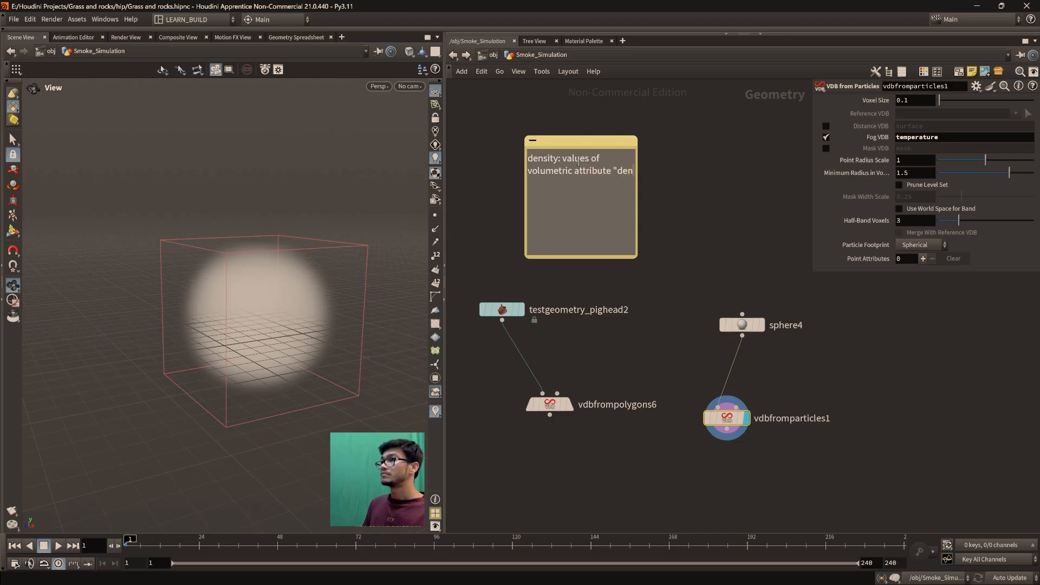
type("sity\"")
left_click(755, 228)
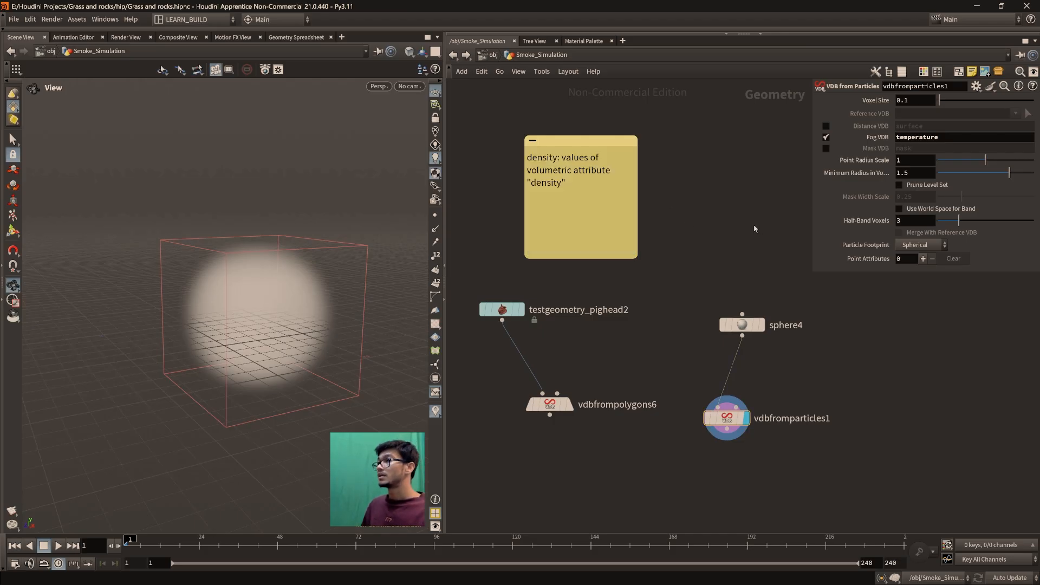
Add a second paragraph to the sticky note: values of volumetric attribute "temp"
left_click(563, 223)
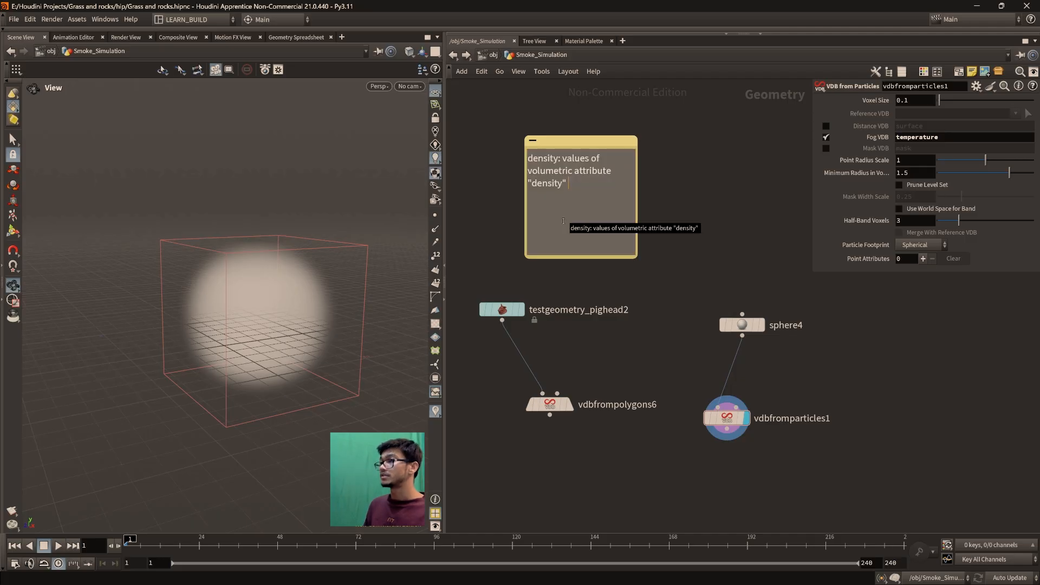
type("values of")
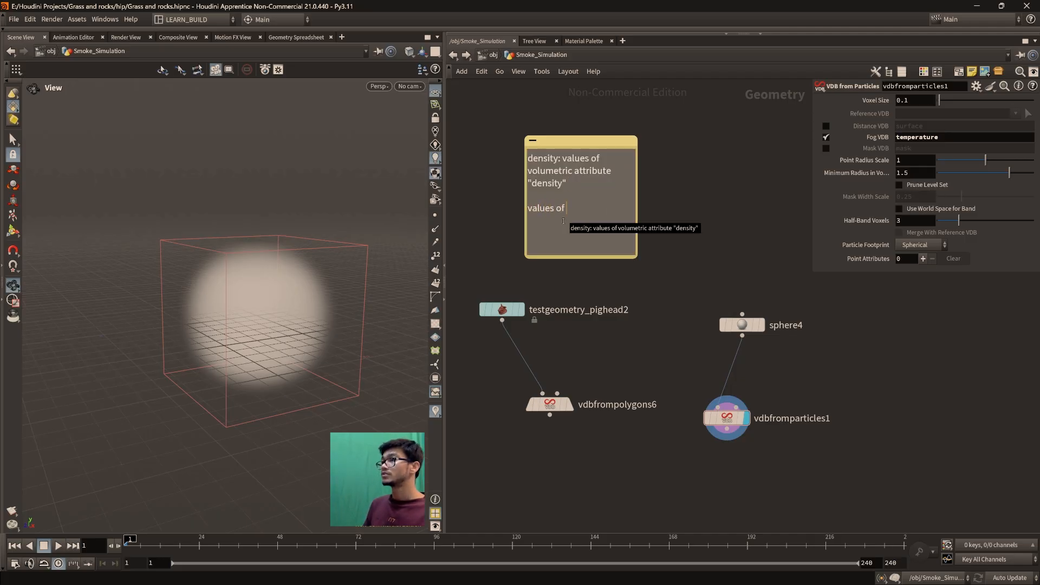
type("umet")
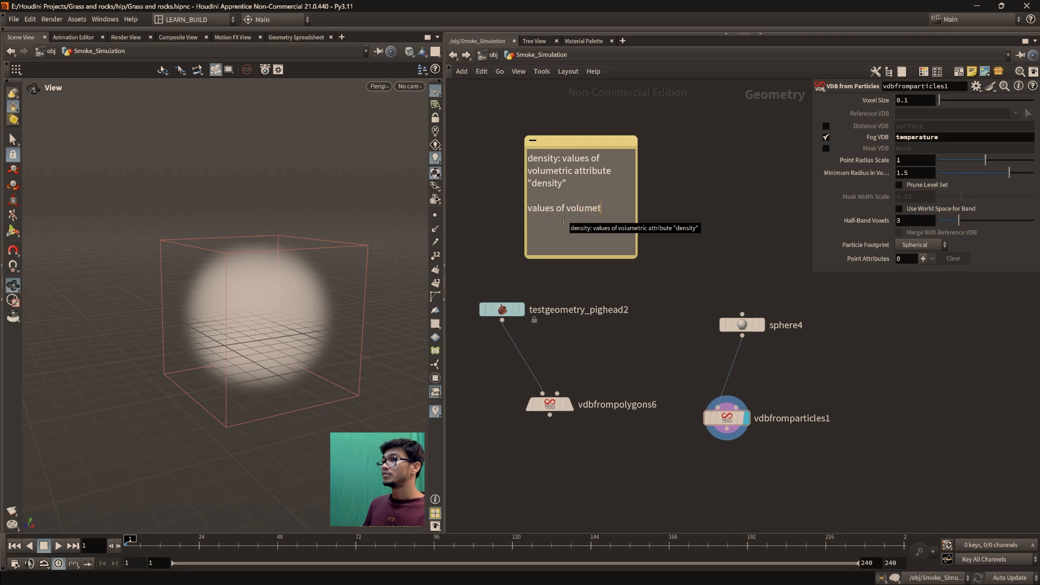
type("ric attriub")
type("ut")
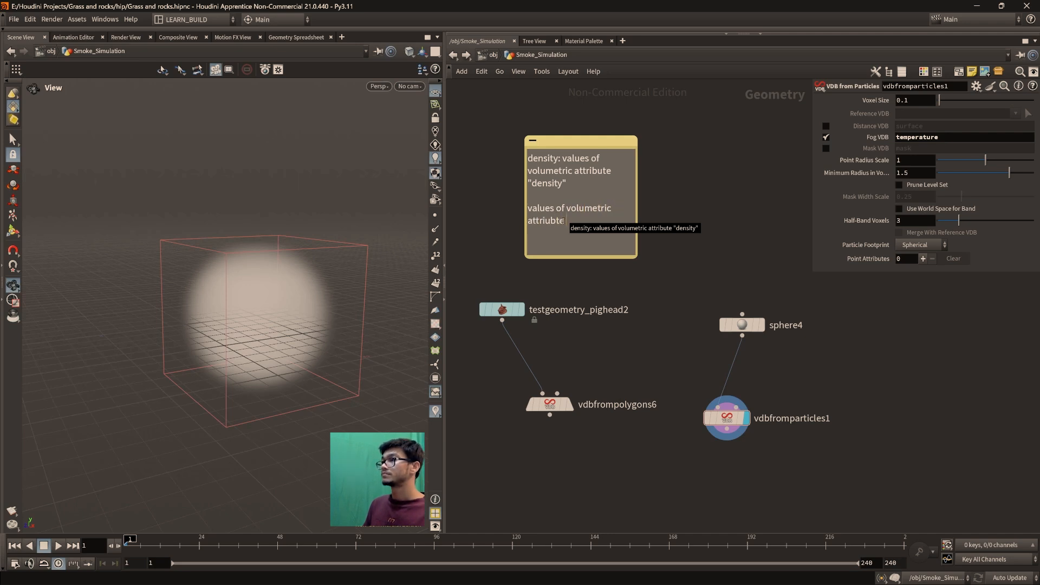
key("BackSpace")
key("BackSpace")
key("BackSpace")
key("BackSpace")
type("bute temp")
key("BackSpace")
key("BackSpace")
key("BackSpace")
key("BackSpace")
type("\"temp\"")
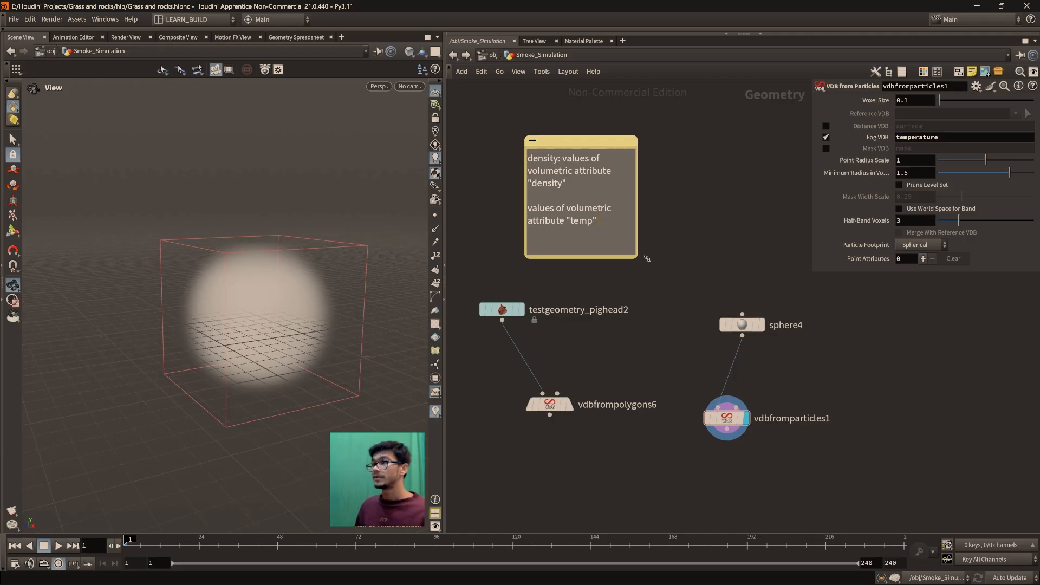
left_click(667, 245)
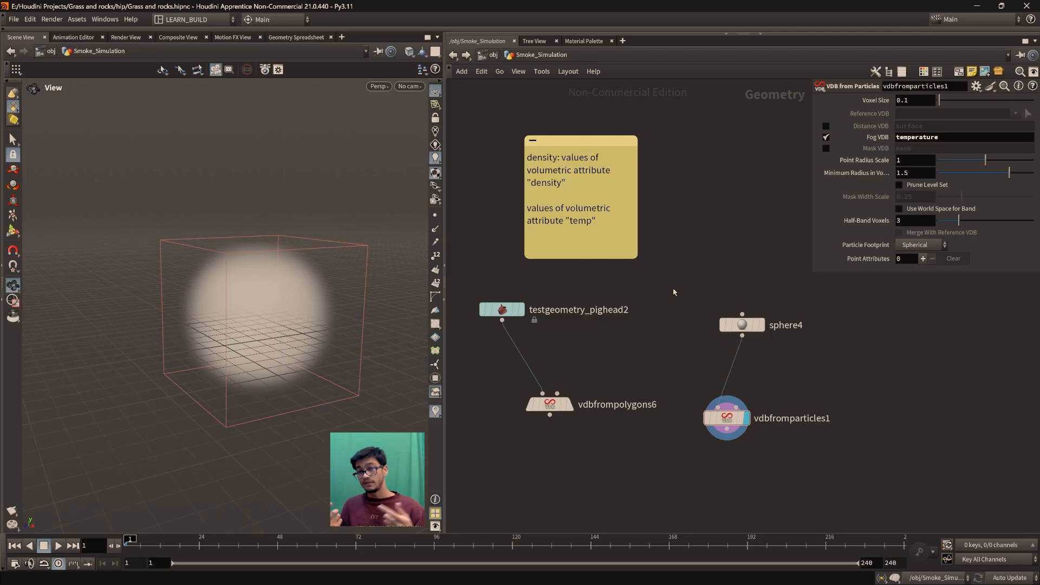
Align the VDB from Polygons node level with the VDB from Particles node, and display and select it
middle_click_drag(670, 360, 657, 292)
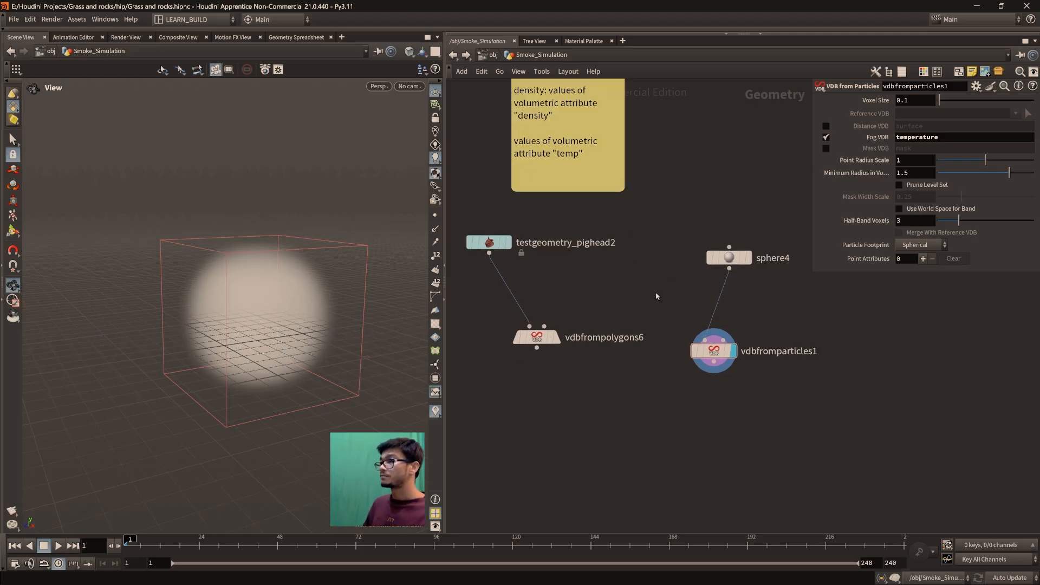
left_click(557, 315)
left_click_drag(538, 336, 531, 350)
left_click_drag(830, 444, 664, 335)
left_click_drag(707, 378, 847, 336)
left_click_drag(832, 380, 818, 399)
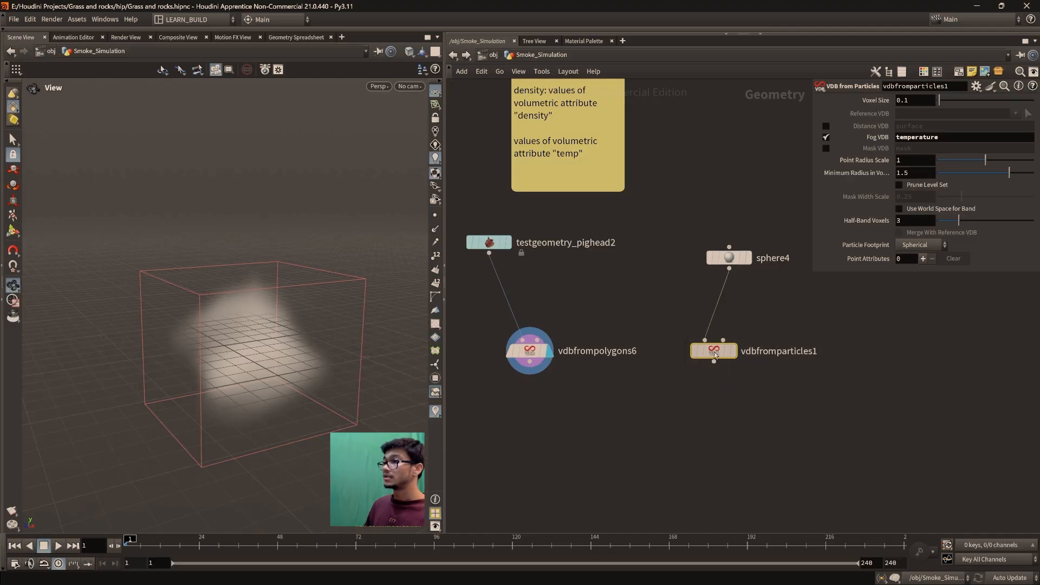
left_click(565, 340)
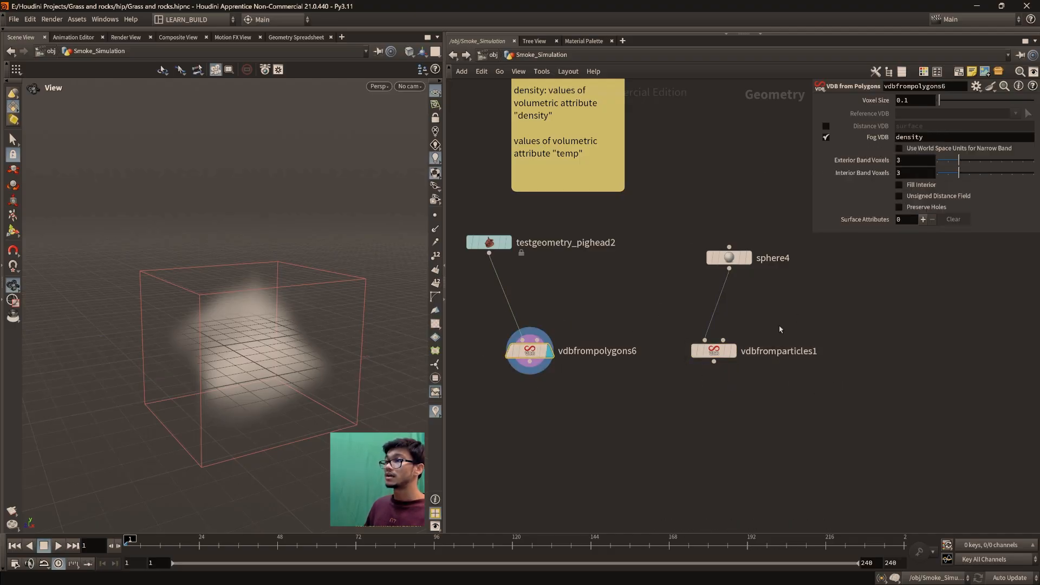
middle_click_drag(626, 475, 652, 346)
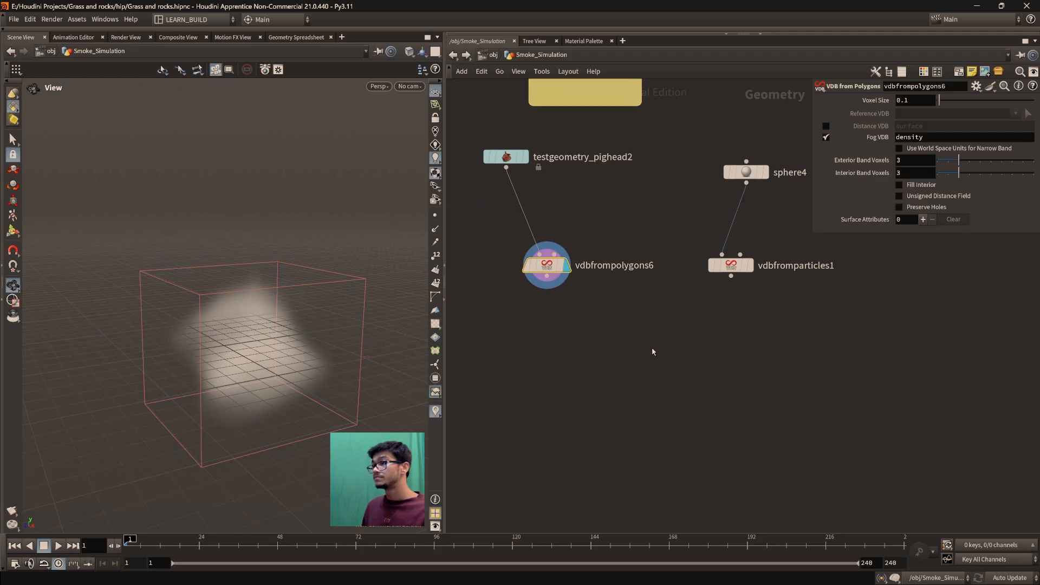
key("Tab")
type("merge")
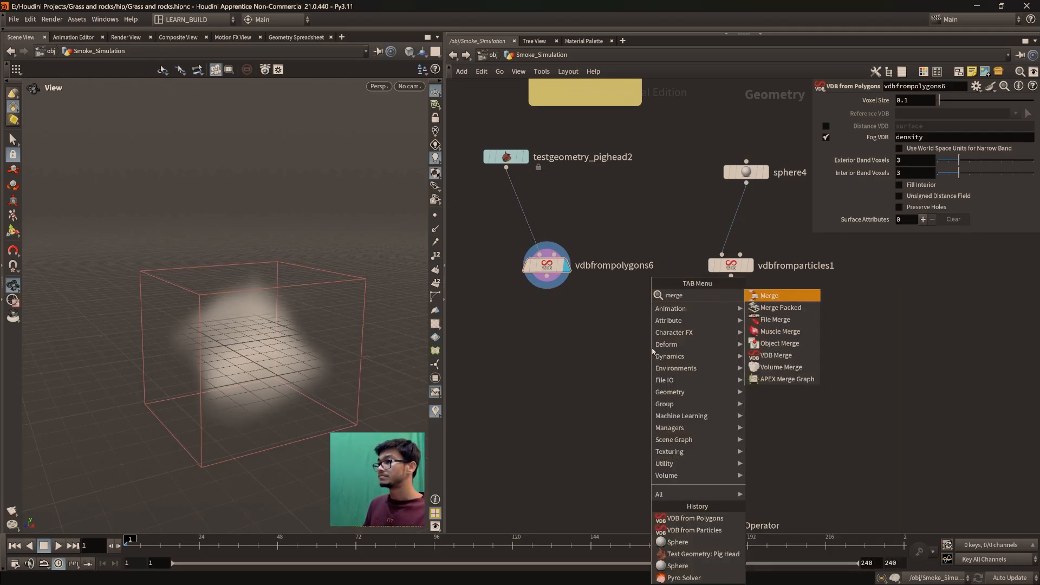
left_click(592, 353)
Add a Pyro Solver below the VDB from Particles node, wire that node into its first input and display it
middle_click_drag(660, 368, 650, 413)
scroll(650, 413, "down", 2)
key("Tab")
type("pyrov")
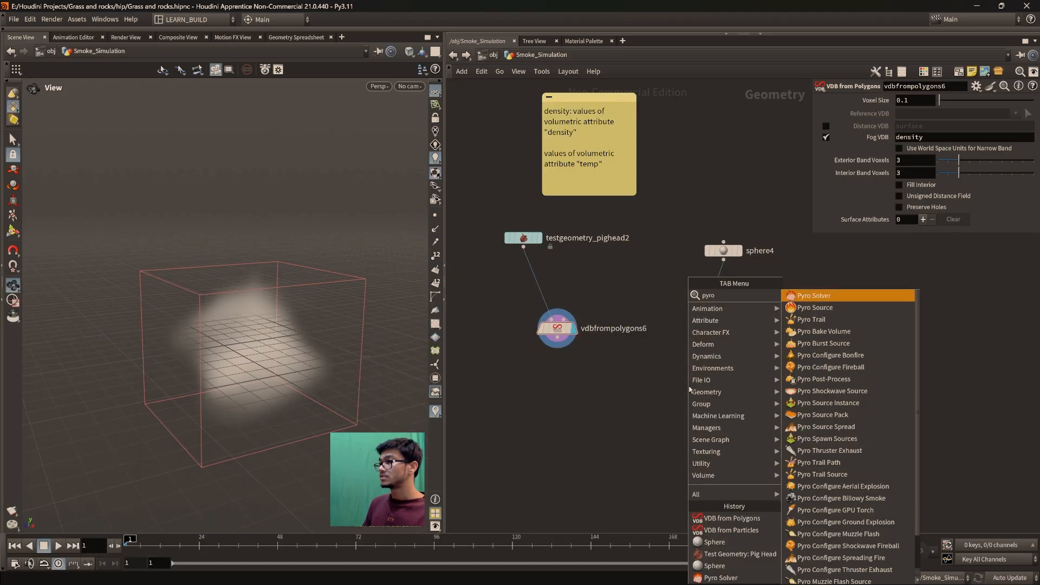
key("BackSpace")
key("Return")
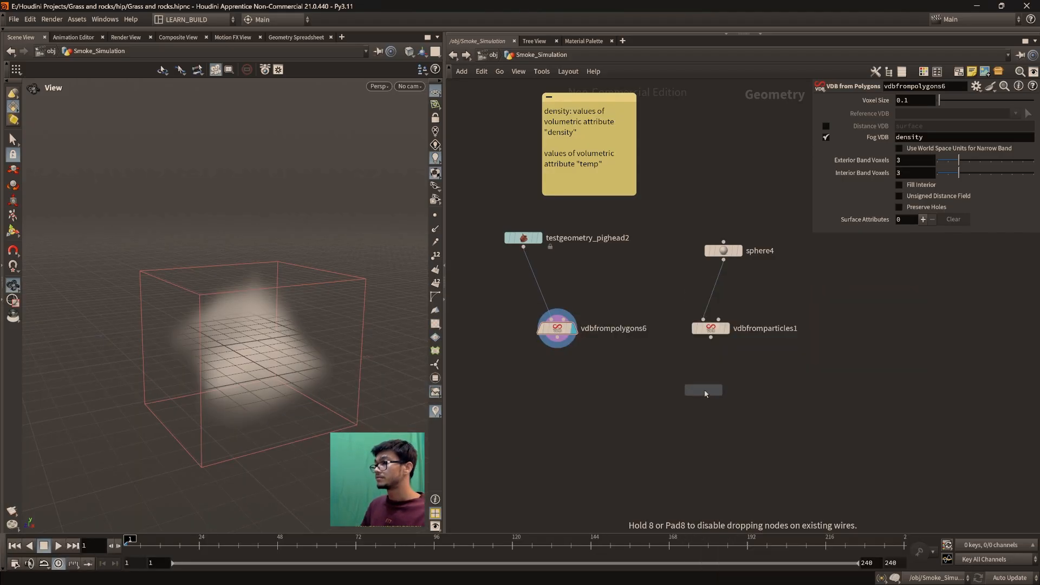
left_click(735, 410)
left_click_drag(752, 403, 720, 398)
left_click(723, 383)
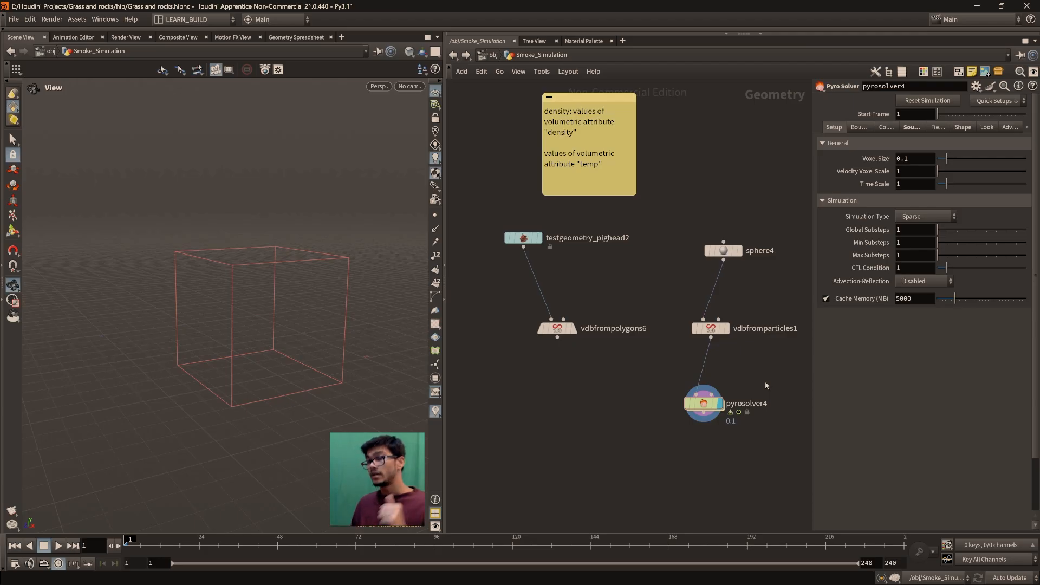
Examine the existing sticky note explaining what the Pyro Solver does, and return to the new Pyro Solver branch
middle_click_drag(575, 413, 659, 434)
scroll(659, 435, "down", 1)
middle_click_drag(548, 384, 747, 492)
scroll(758, 455, "down", 2)
middle_click_drag(603, 451, 698, 481)
scroll(681, 399, "up", 4)
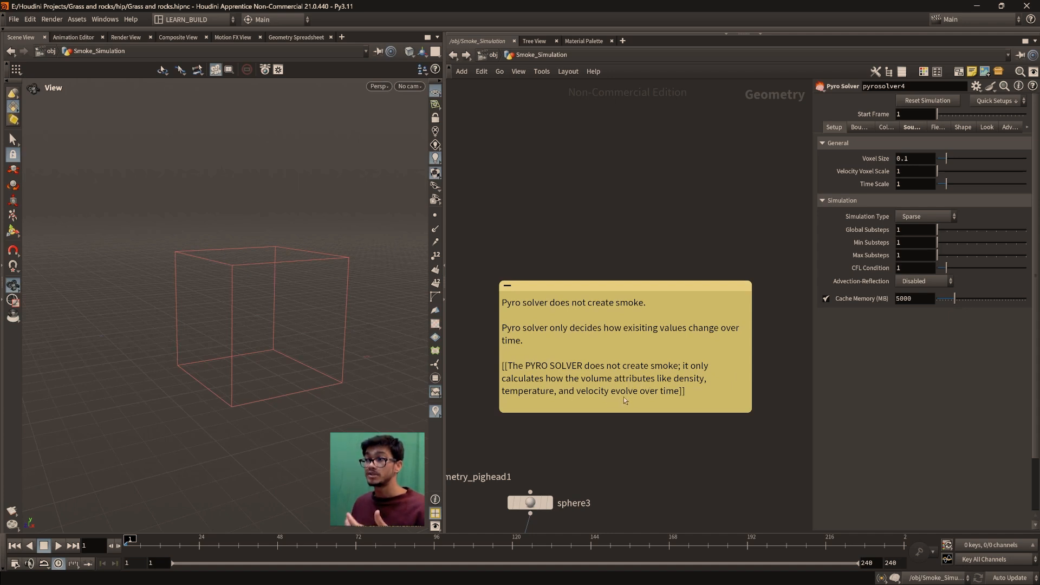
scroll(719, 478, "down", 3)
middle_click_drag(765, 506, 534, 464)
middle_click_drag(763, 461, 578, 458)
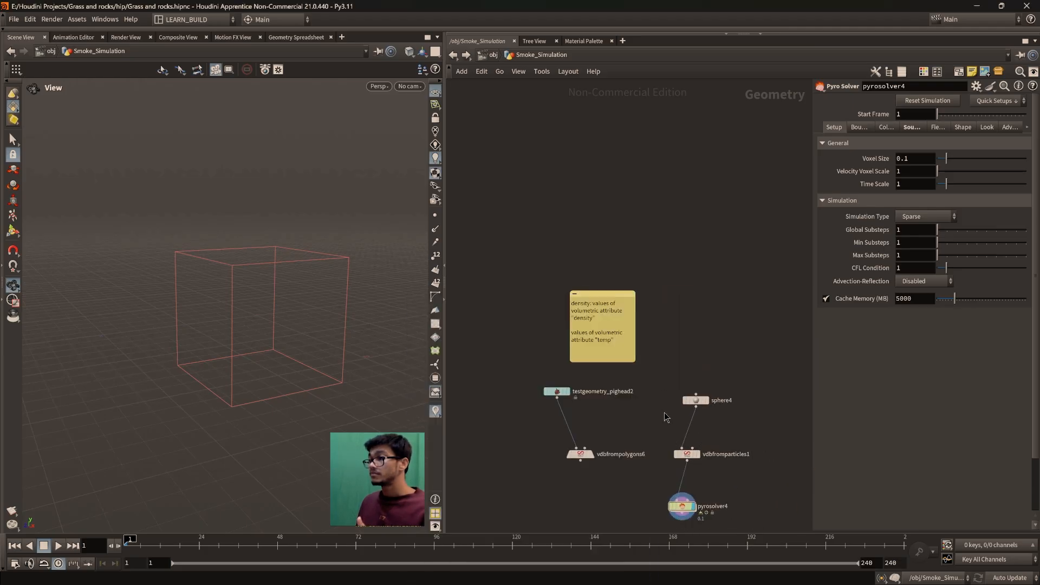
middle_click_drag(666, 417, 671, 299)
scroll(670, 380, "up", 3)
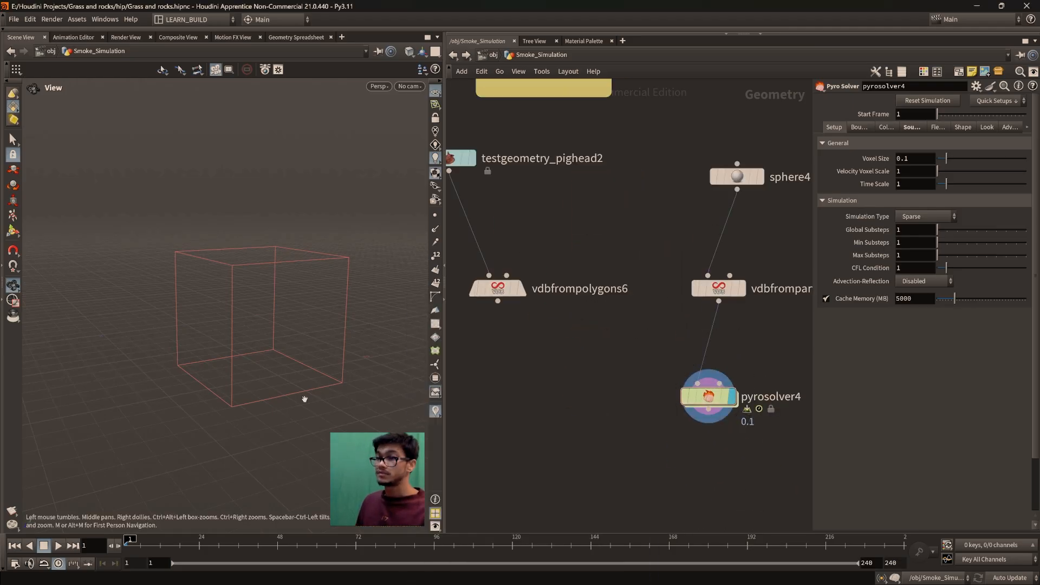
Play the sphere-fed Pyro Solver simulation for a few frames and return to frame 1
left_click(59, 546)
left_click(58, 546)
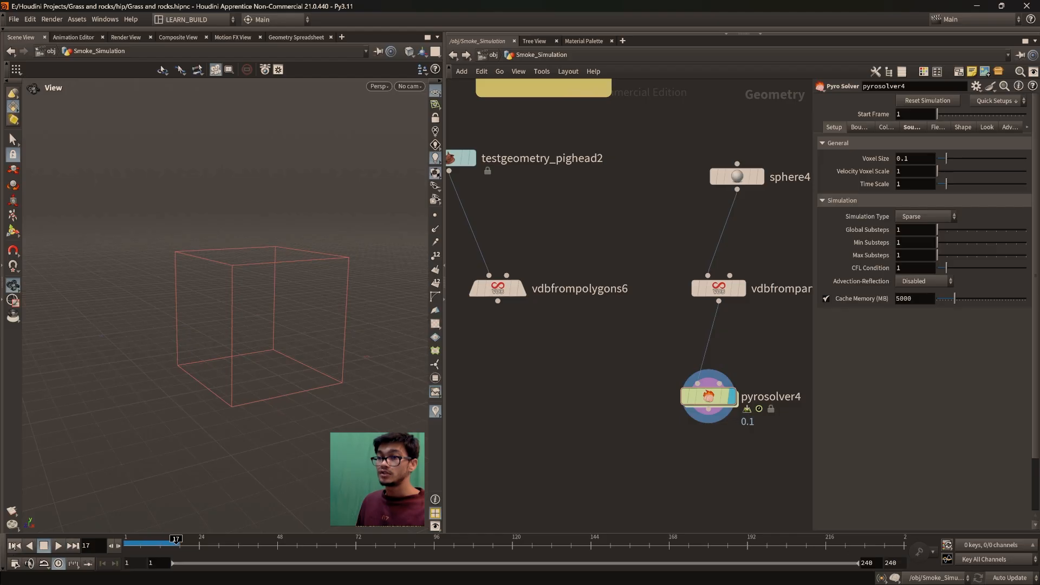
left_click(14, 546)
Display the VDB from Particles node, play it briefly, return to frame 1 and display the Pyro Solver again
middle_click_drag(672, 392, 591, 436)
left_click(673, 316)
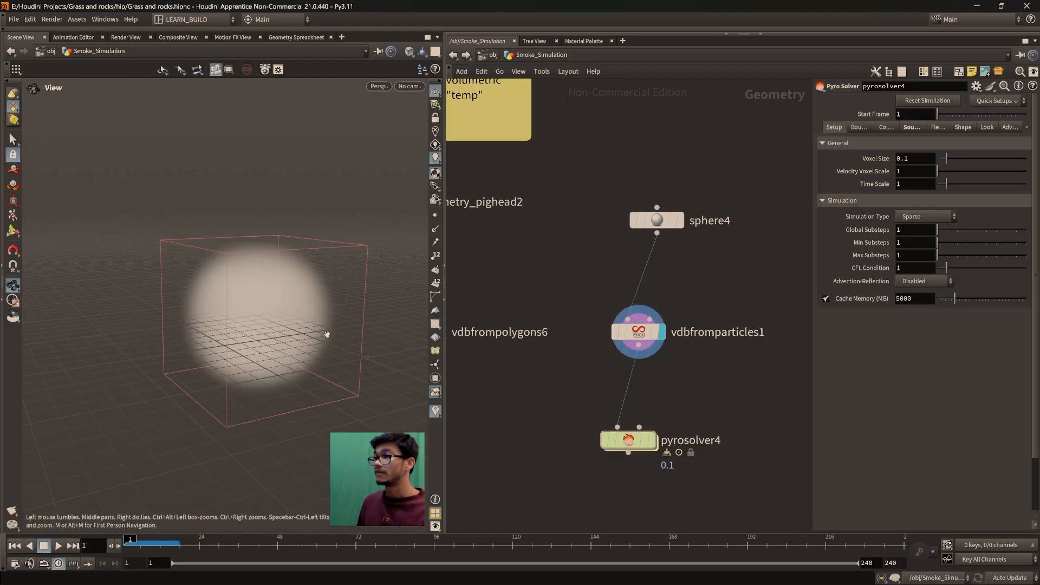
left_click(58, 546)
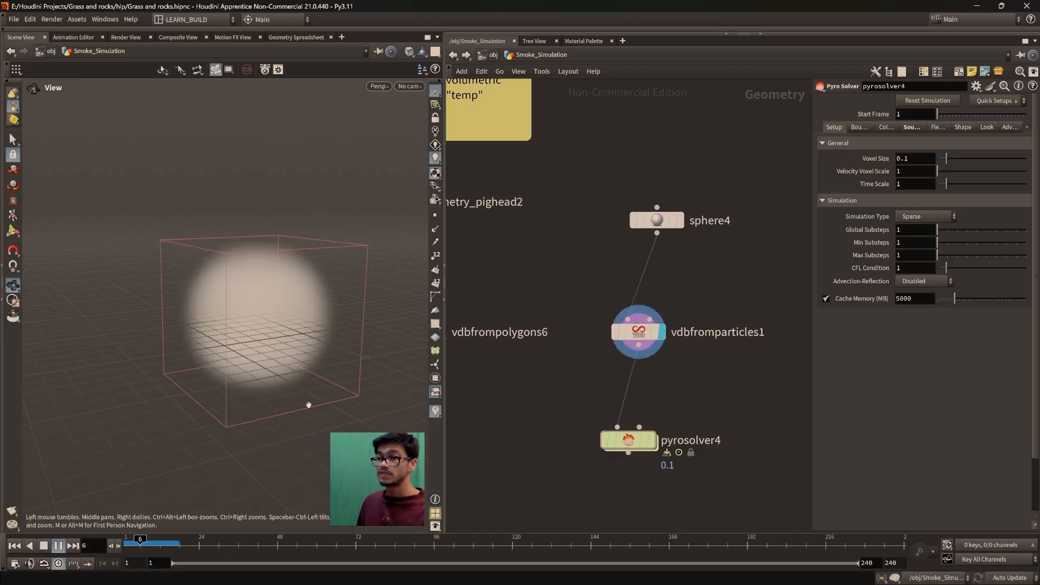
left_click(20, 547)
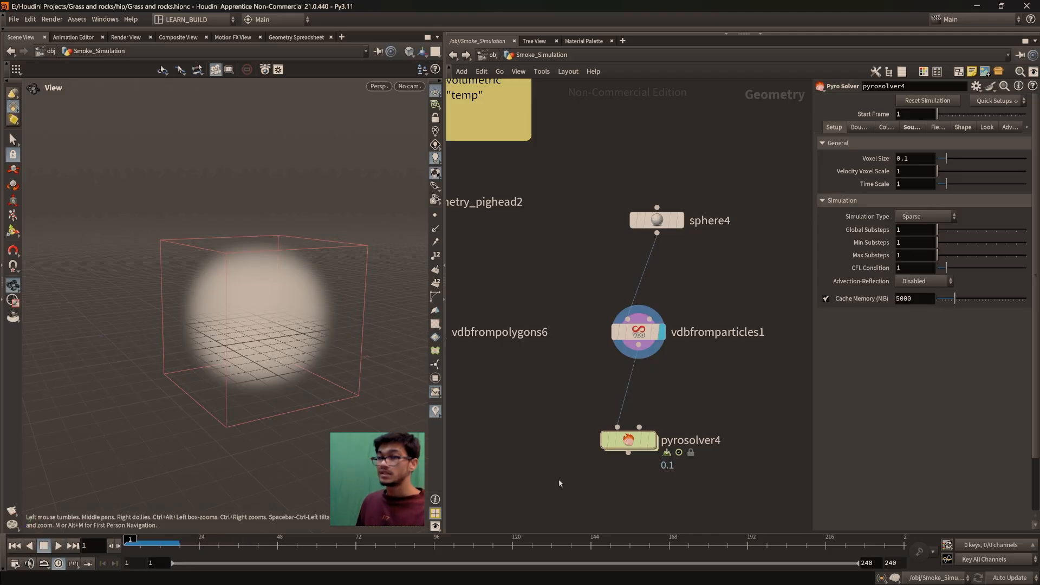
left_click(653, 440)
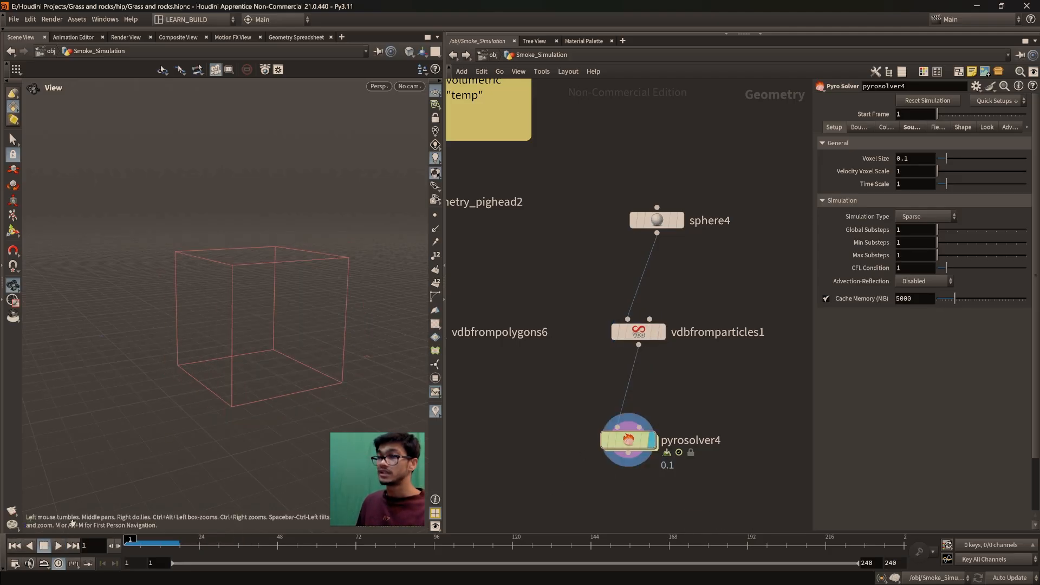
Wire the pig head's VDB from Polygons node into the Pyro Solver's first input and move the pig head branch closer to it
middle_click_drag(620, 311, 732, 295)
middle_click_drag(598, 398, 569, 381)
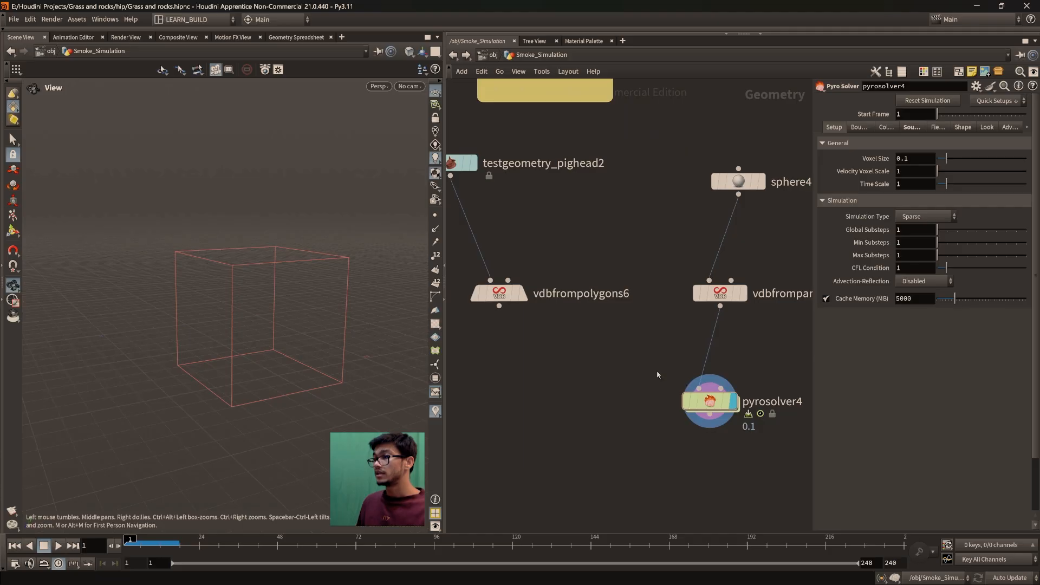
left_click(499, 306)
left_click(677, 379)
scroll(502, 286, "down", 3)
left_click_drag(485, 253, 550, 276)
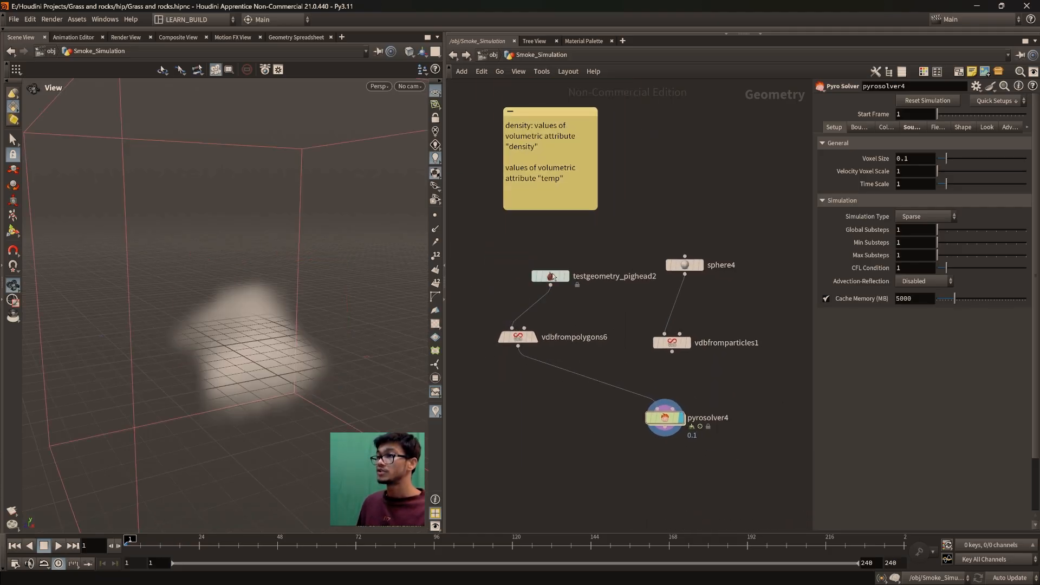
left_click_drag(518, 337, 558, 337)
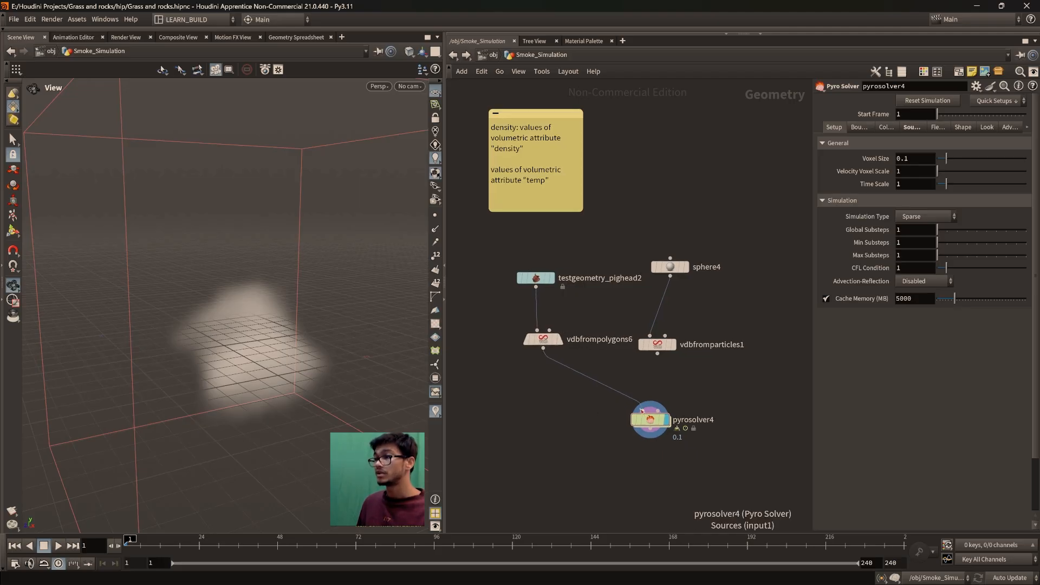
Look through the Pyro Solver's source volumes, field and shape settings, return to its setup settings and inspect the smoke volume
mouse_move(656, 422)
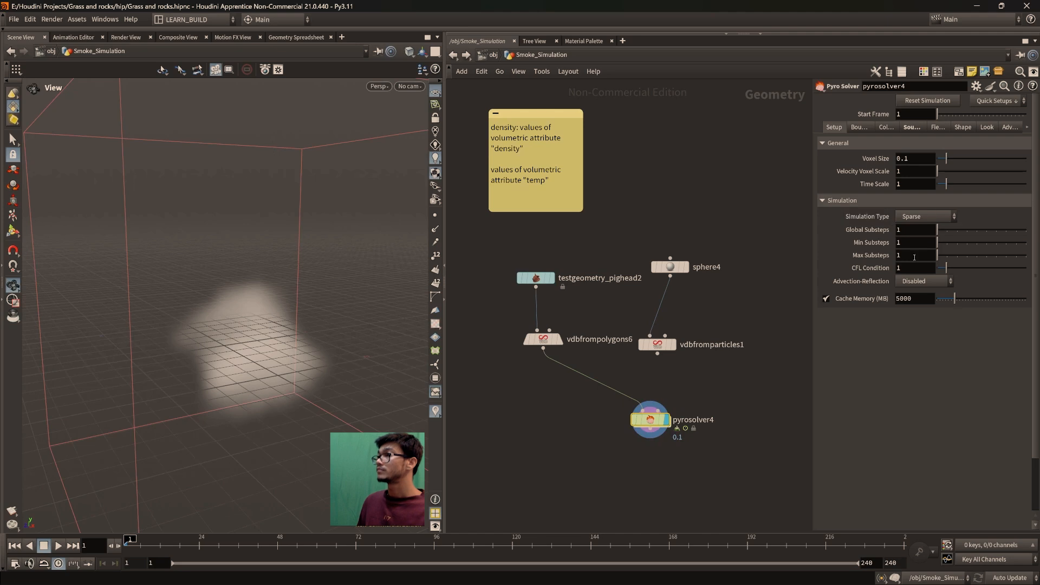
left_click(912, 127)
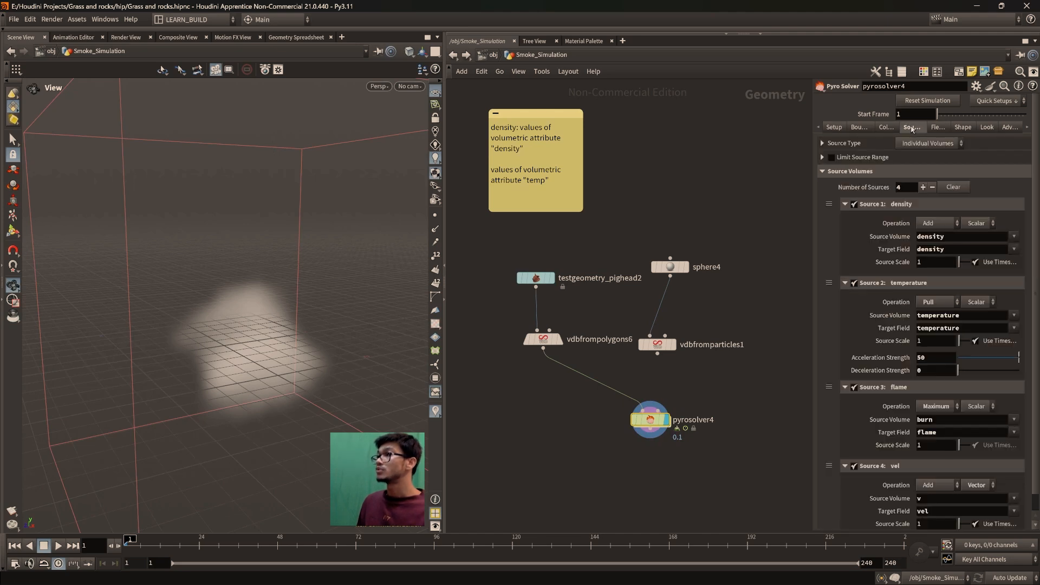
left_click(941, 128)
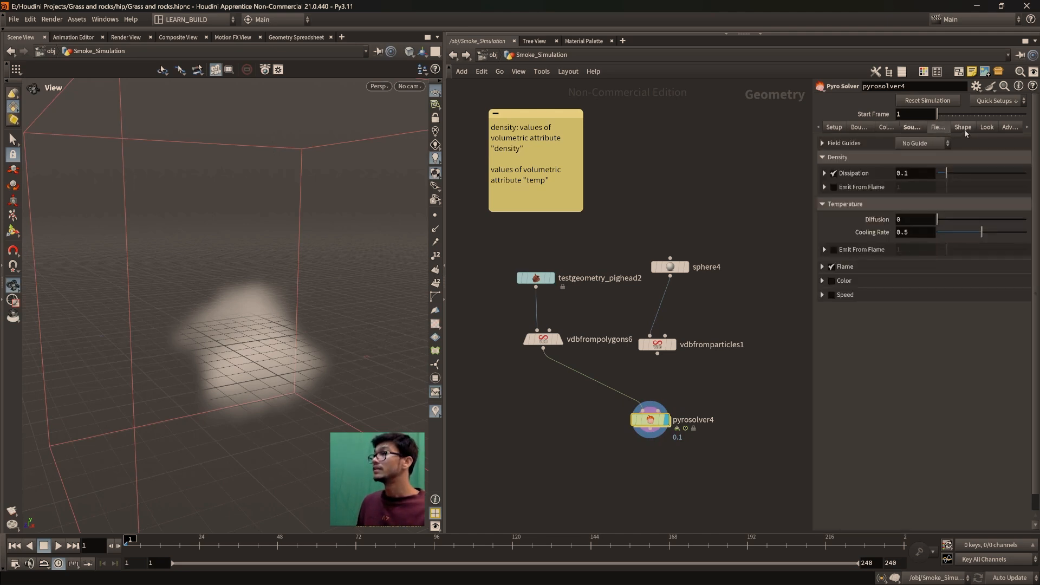
left_click(965, 129)
left_click(835, 127)
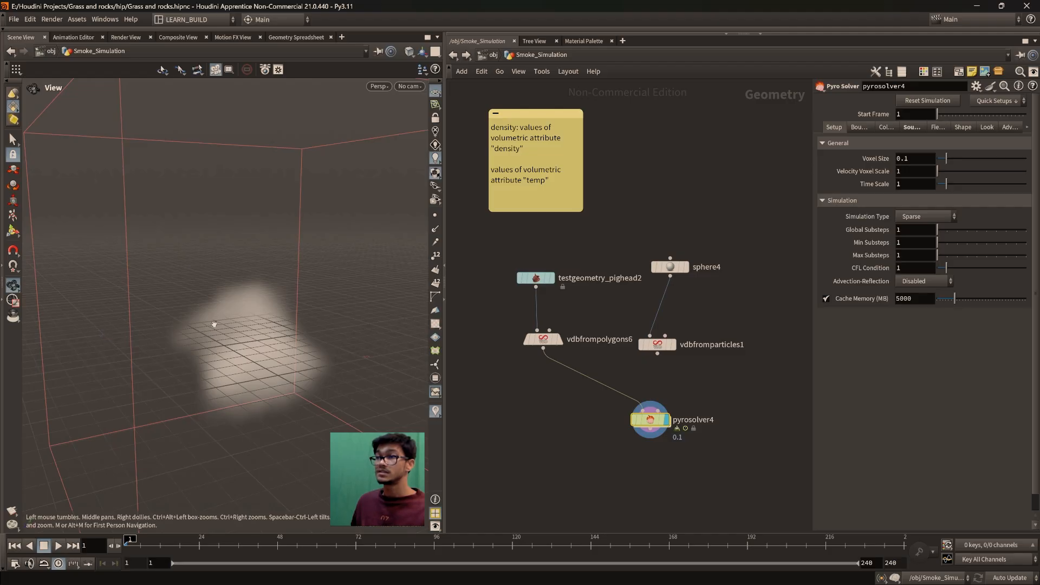
scroll(250, 379, "up", 3)
scroll(256, 340, "down", 2)
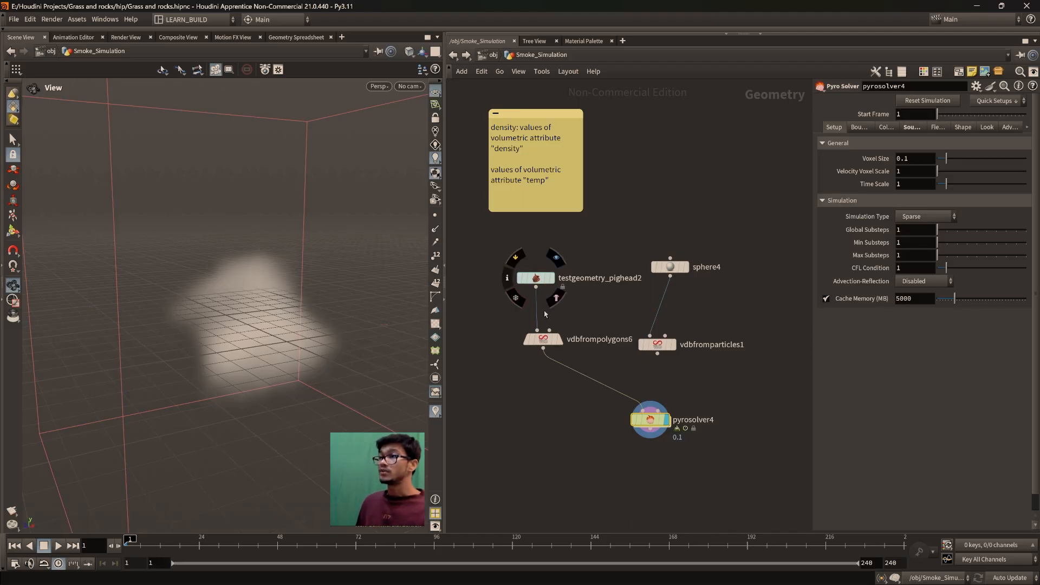
Compare the voxel size and fog VDB settings of the VDB from Polygons, Pyro Solver and VDB from Particles nodes
left_click(543, 339)
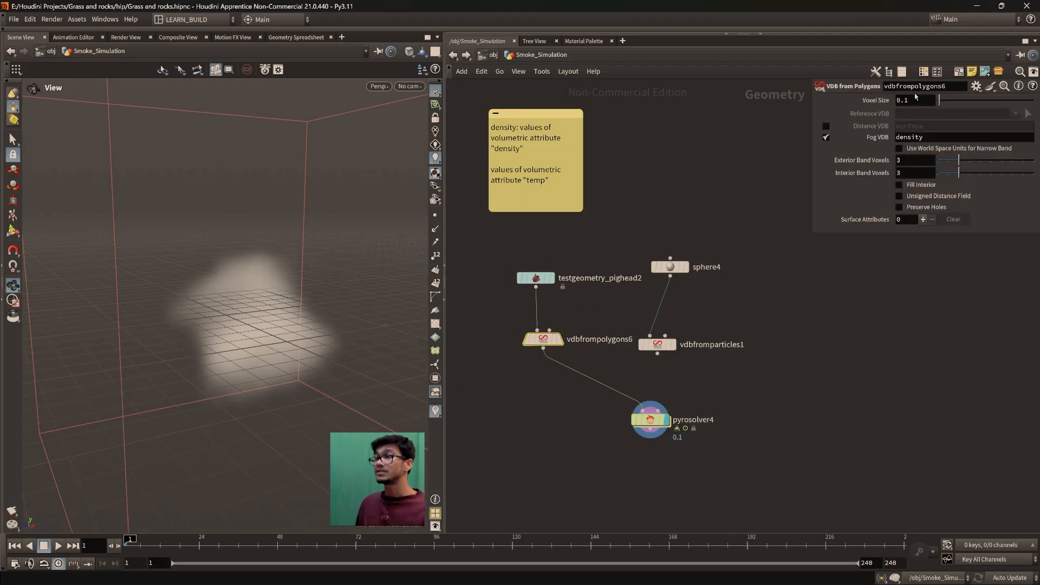
left_click(687, 422)
left_click_drag(720, 464, 618, 394)
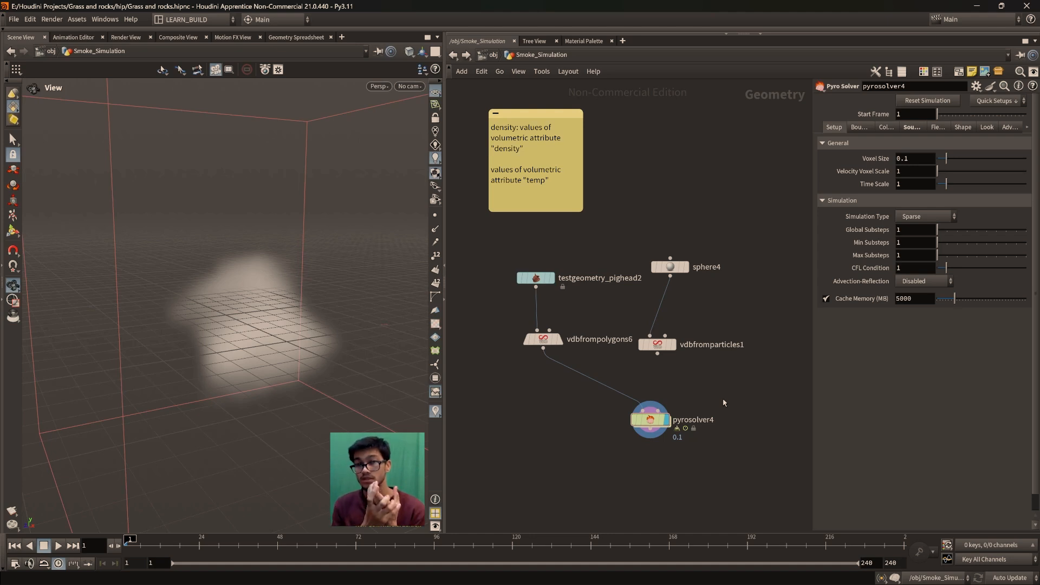
left_click_drag(754, 360, 642, 321)
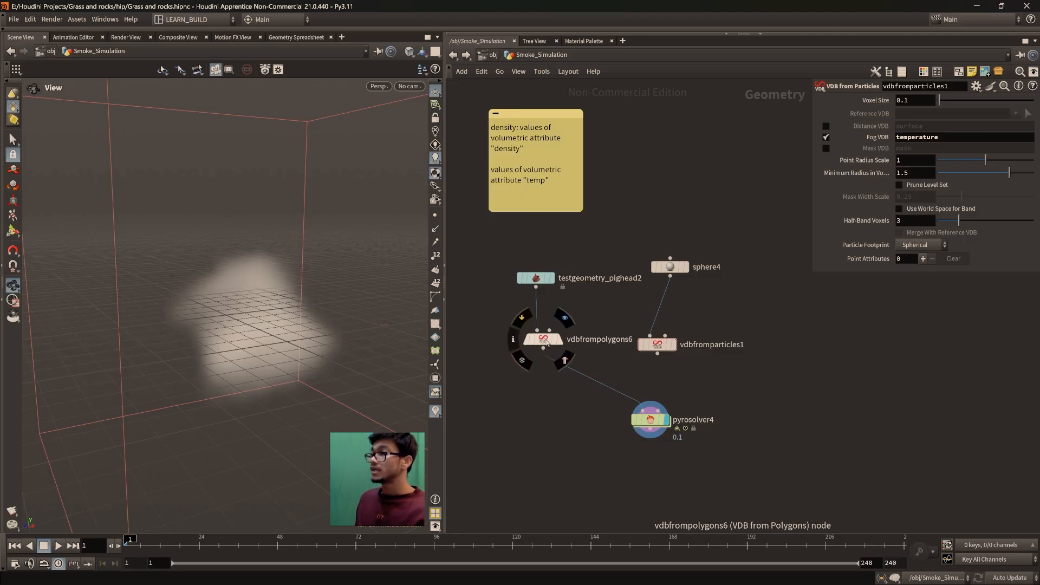
left_click(544, 339)
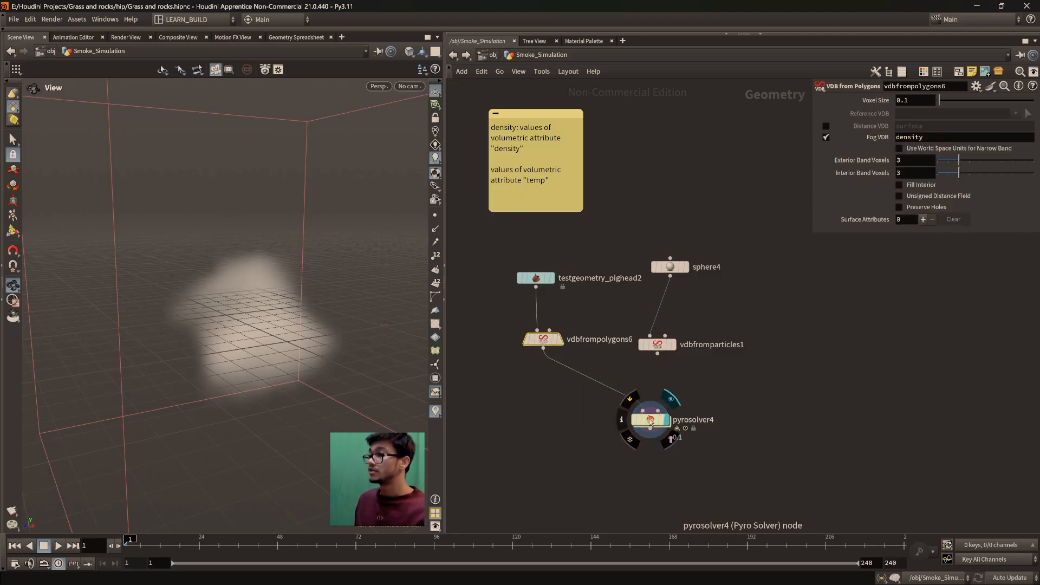
Copy the Pyro Solver's Voxel Size parameter and paste its reference ch("../pyrosolver4/divsize") into the VDB from Polygons node's Voxel Size
left_click(650, 420)
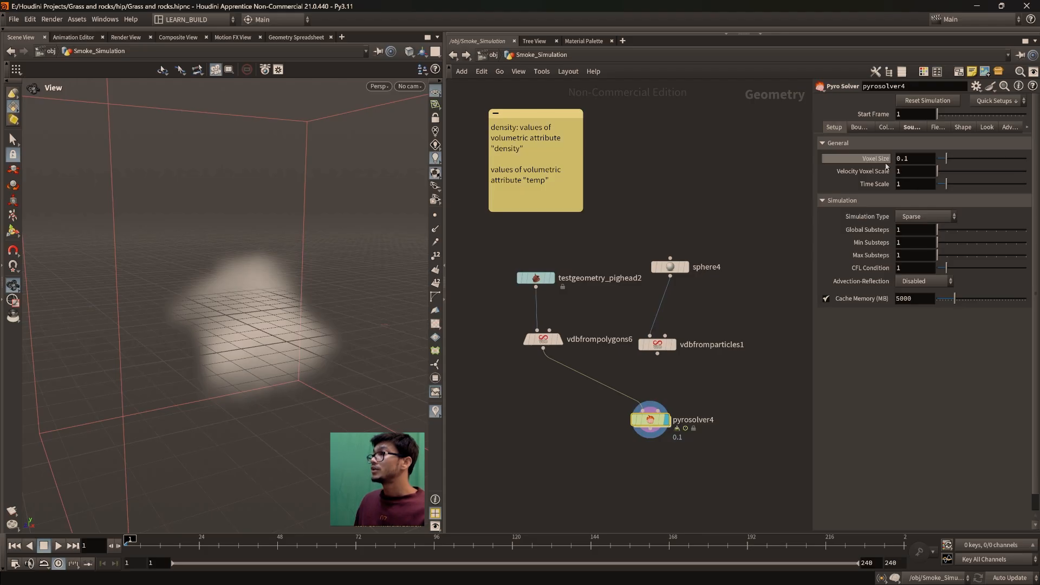
right_click(892, 160)
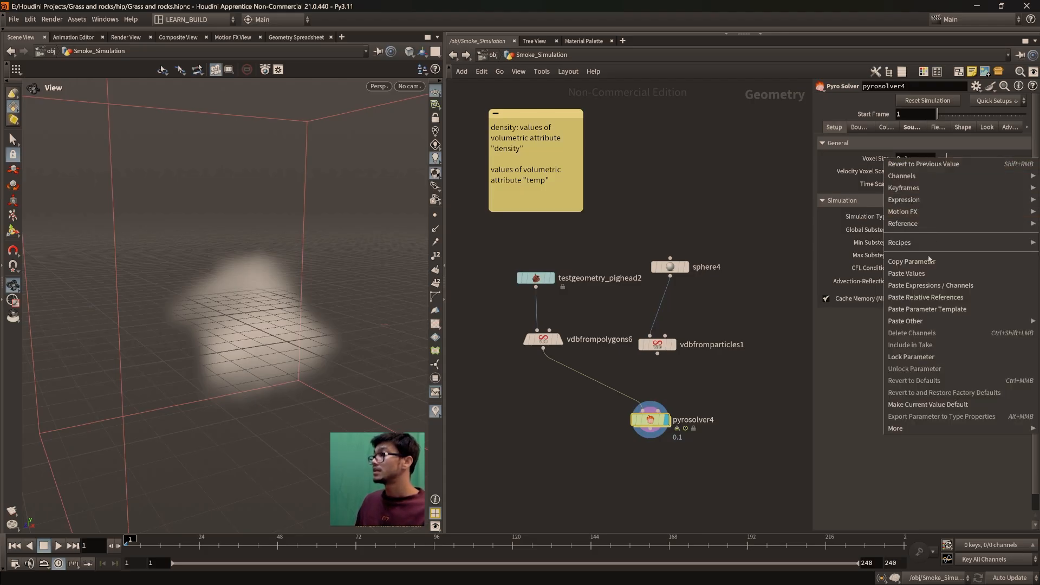
left_click(924, 263)
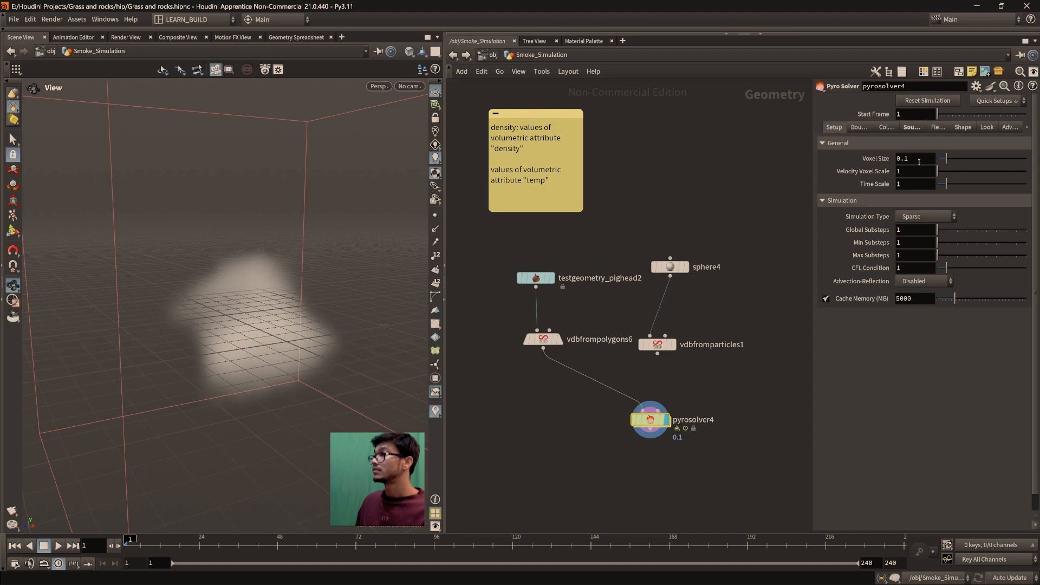
right_click(920, 163)
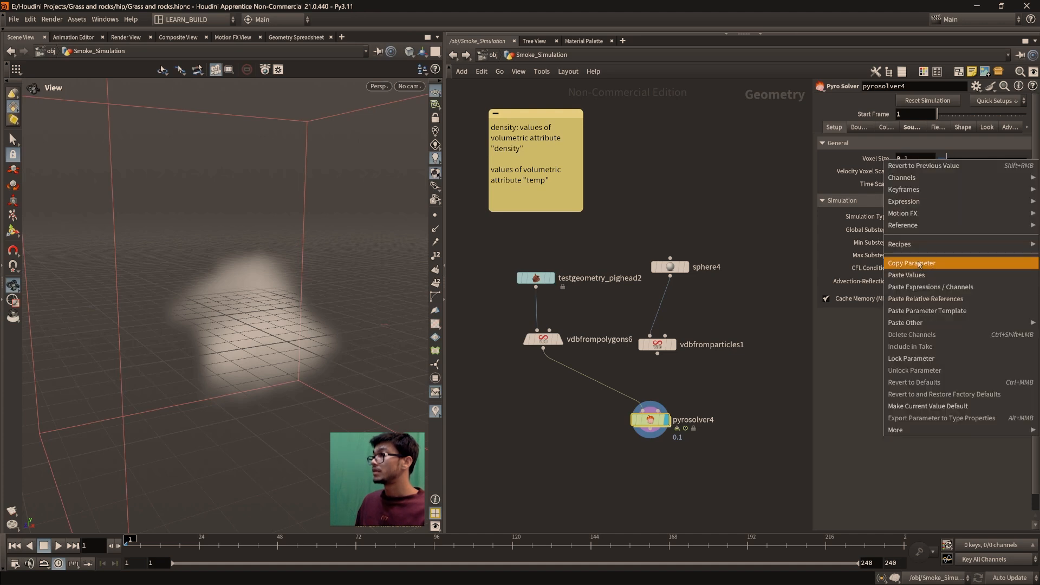
left_click(924, 263)
mouse_move(547, 342)
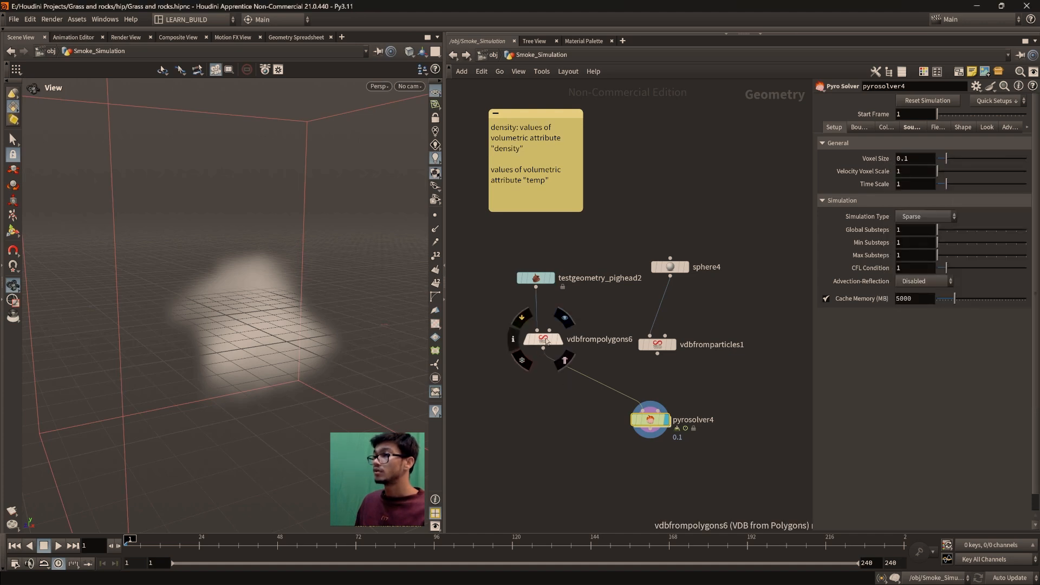
left_click(545, 340)
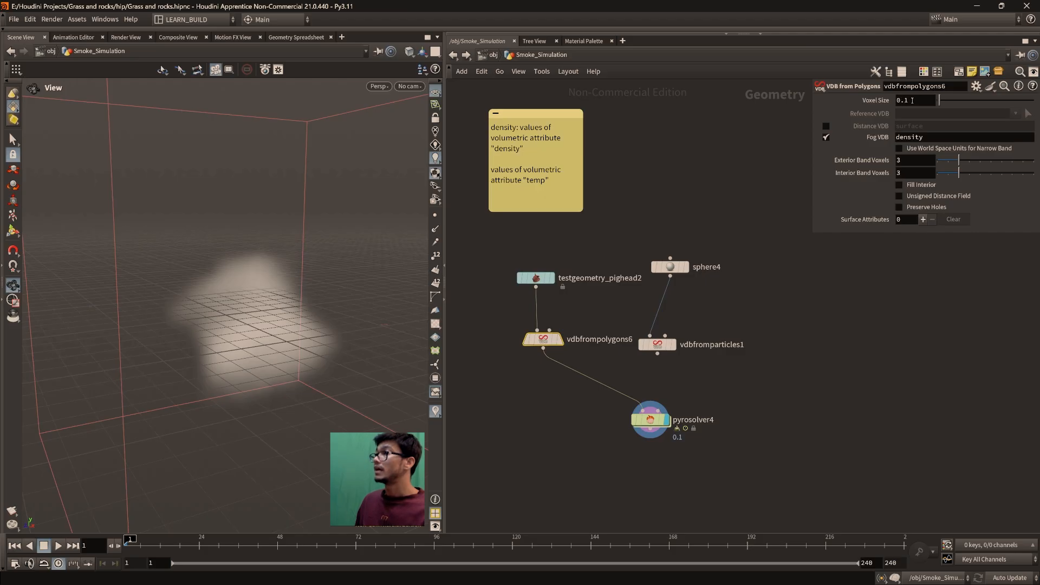
right_click(912, 100)
left_click(927, 238)
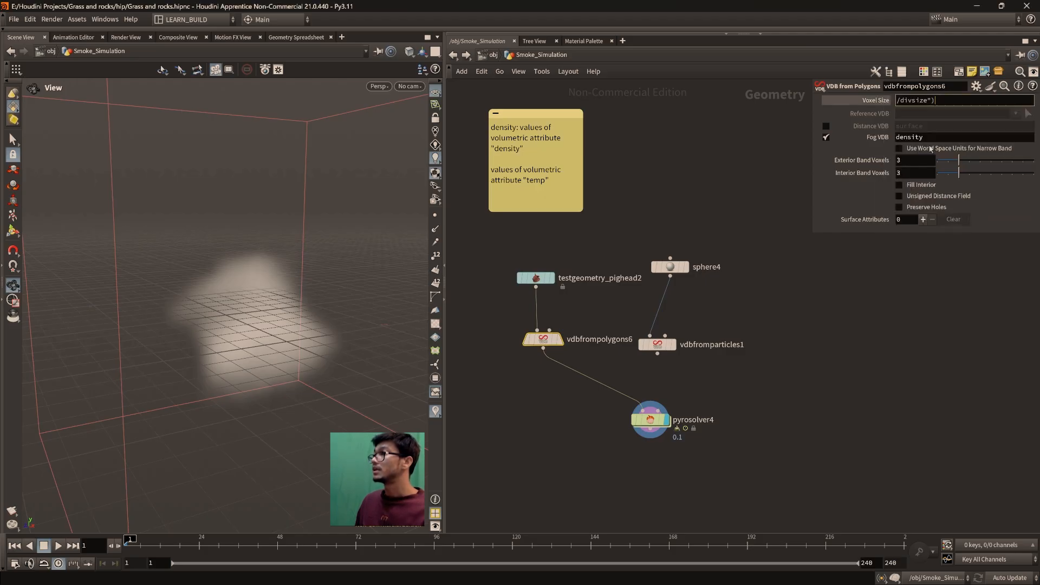
key("Return")
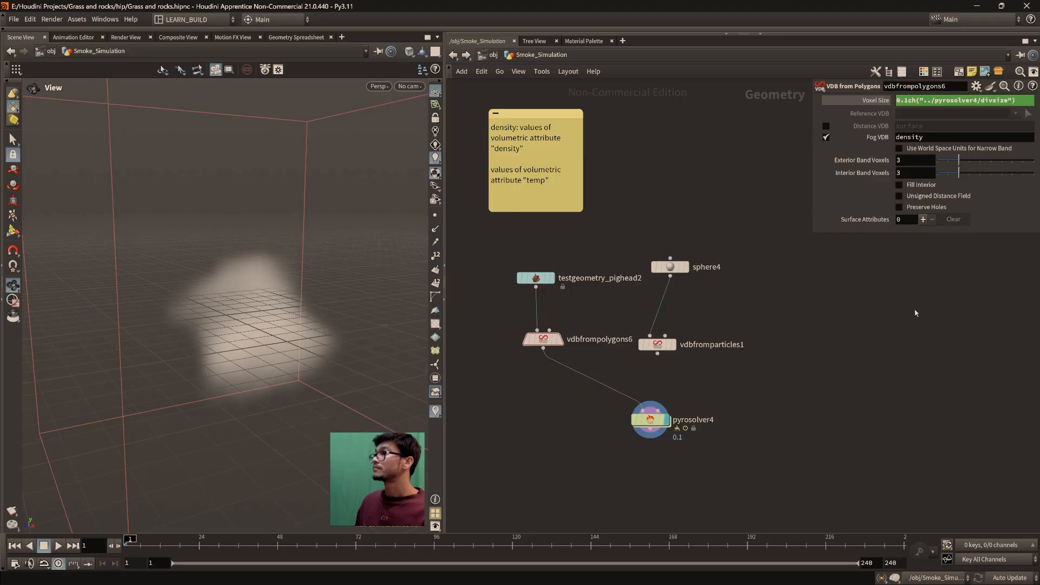
left_click(878, 100)
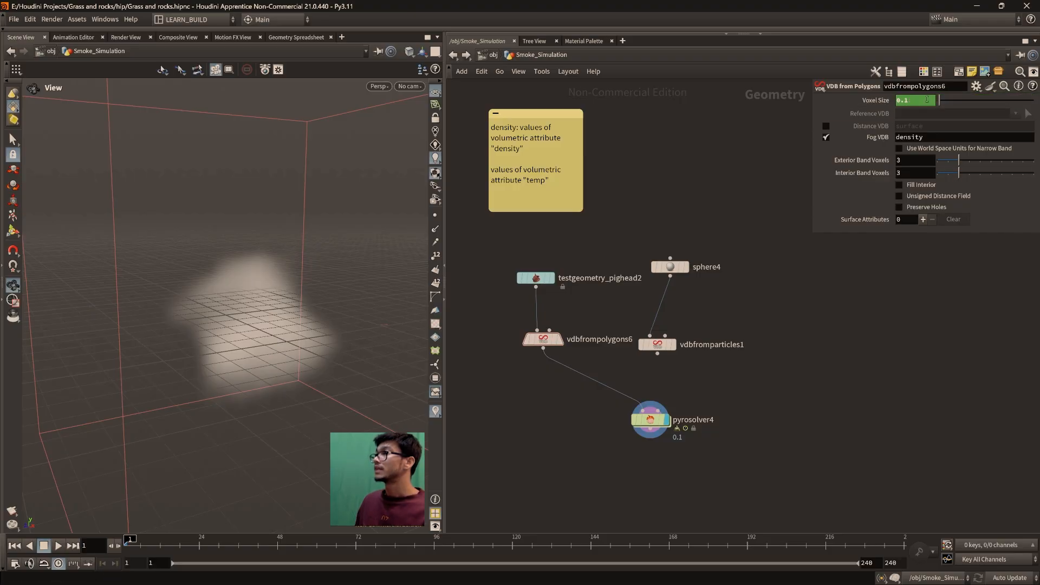
Set the Pyro Solver's Voxel Size to 0.061 and check the referenced voxel size on the VDB from Polygons node
left_click(649, 421)
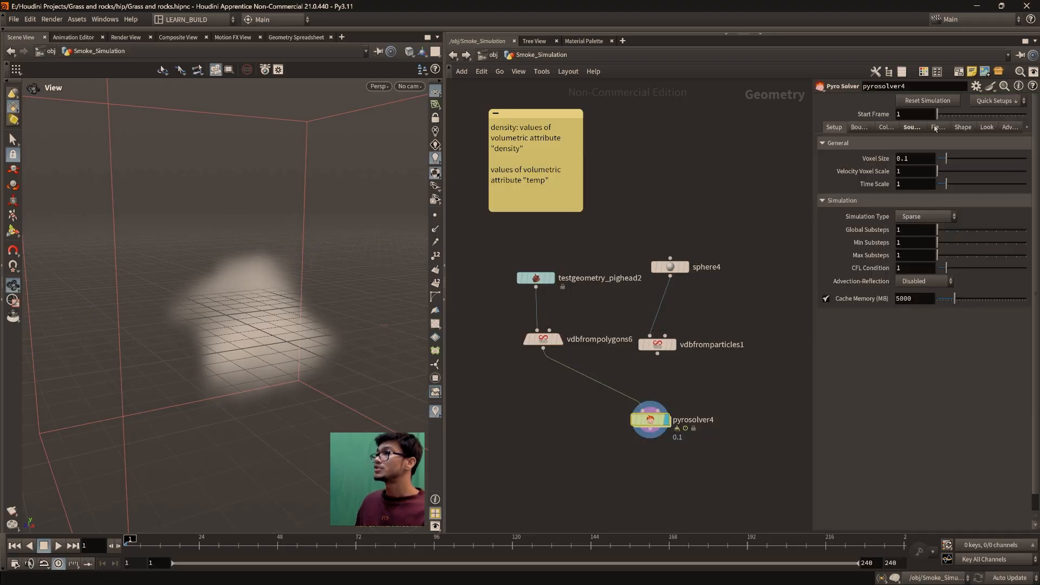
left_click_drag(947, 158, 943, 159)
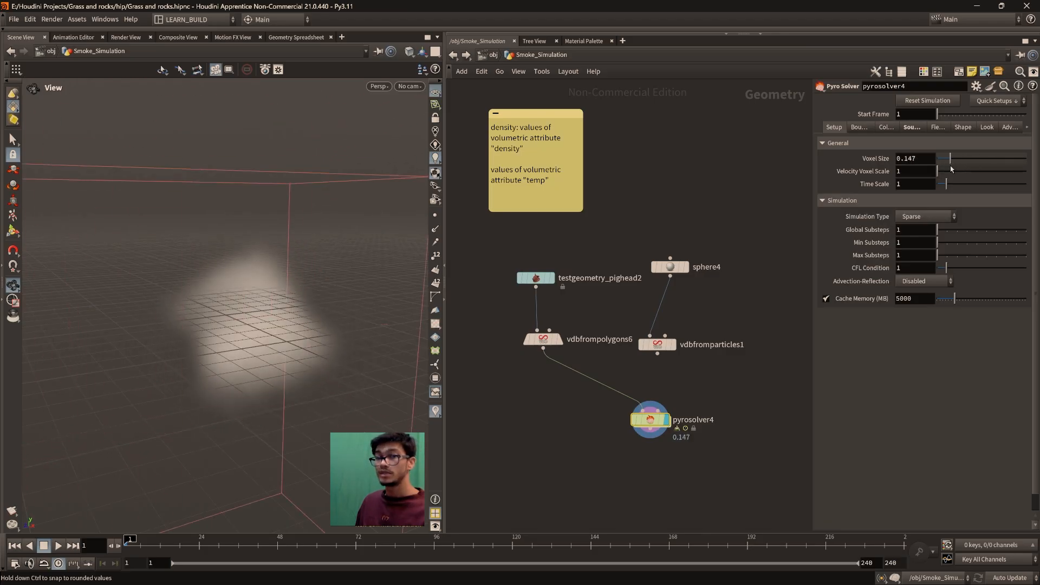
left_click(543, 340)
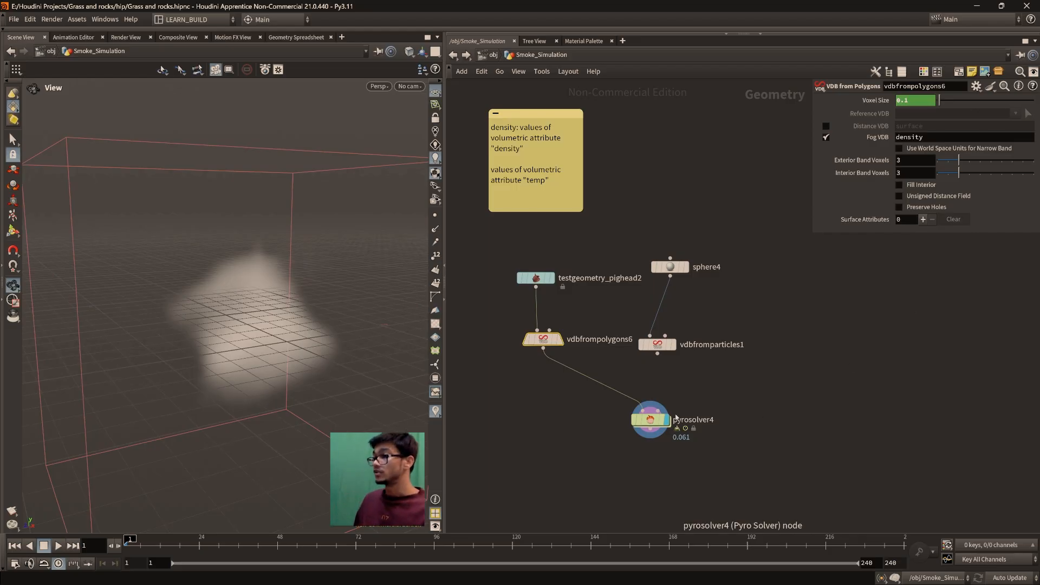
left_click(650, 420)
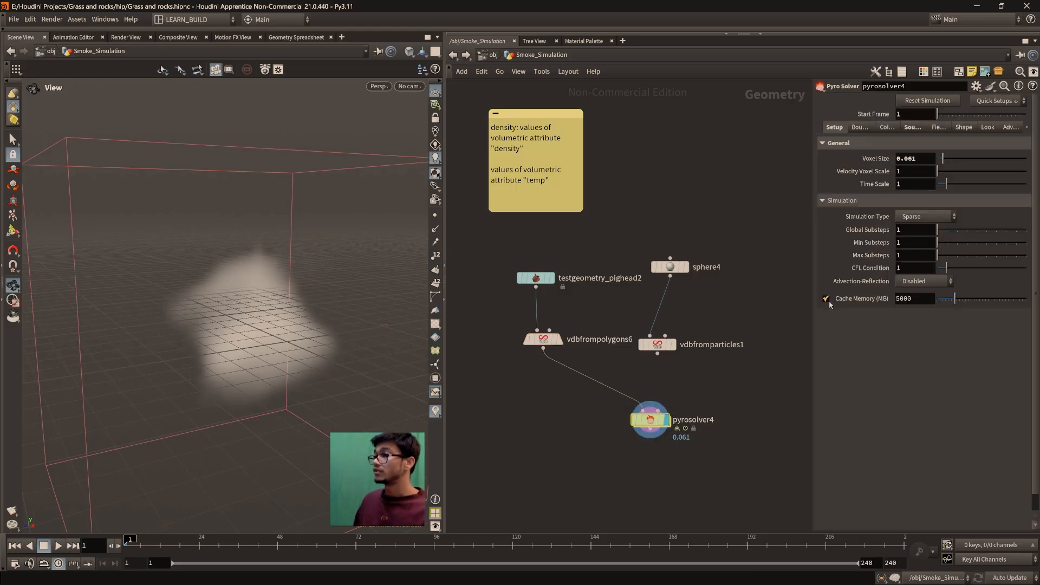
Inspect the Voxel Size expression on the VDB from Polygons node and reselect the Pyro Solver
left_click(533, 339)
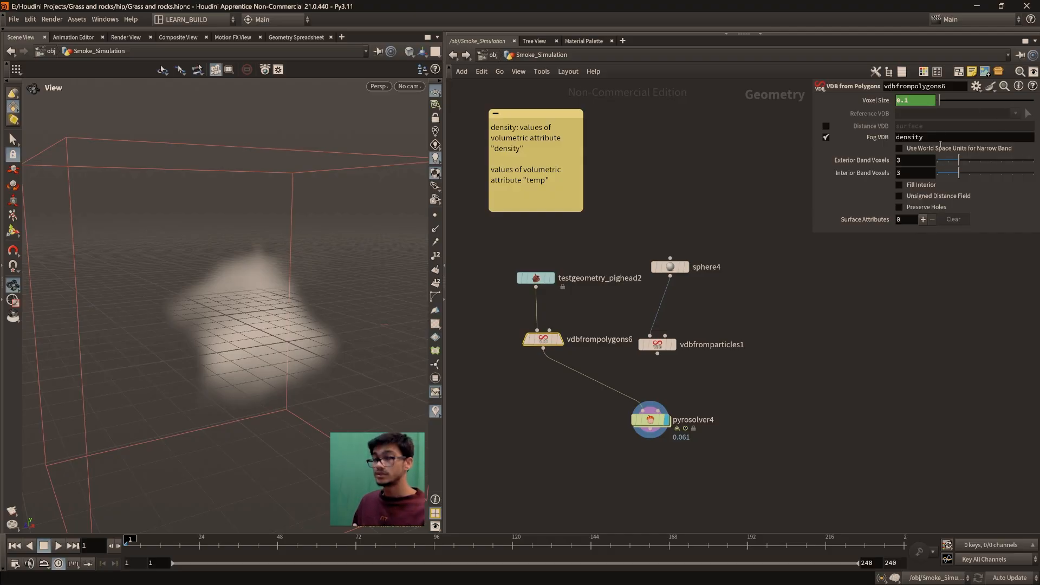
key("ctrl+v")
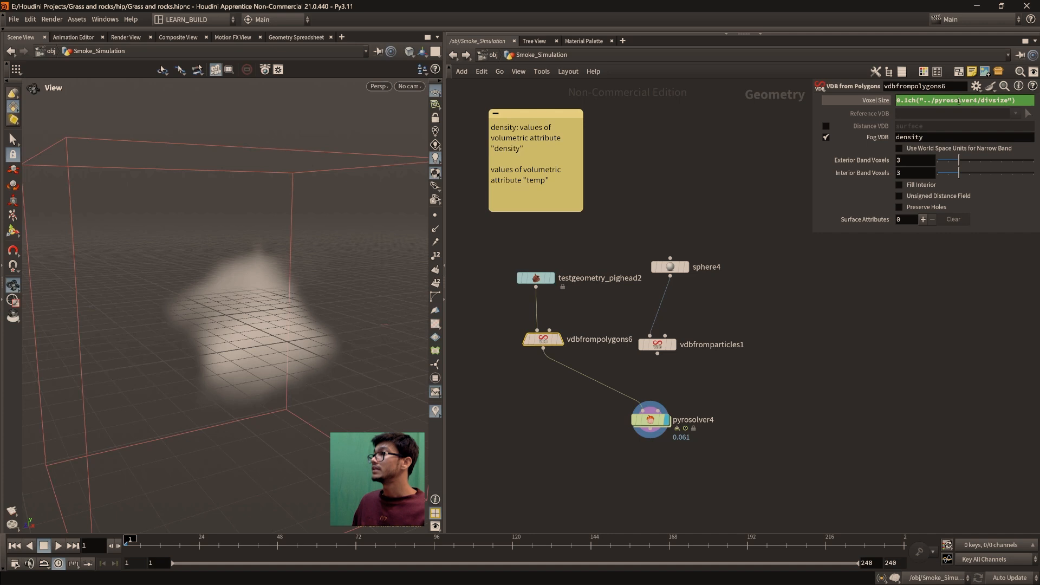
left_click_drag(935, 101, 977, 101)
left_click(650, 419)
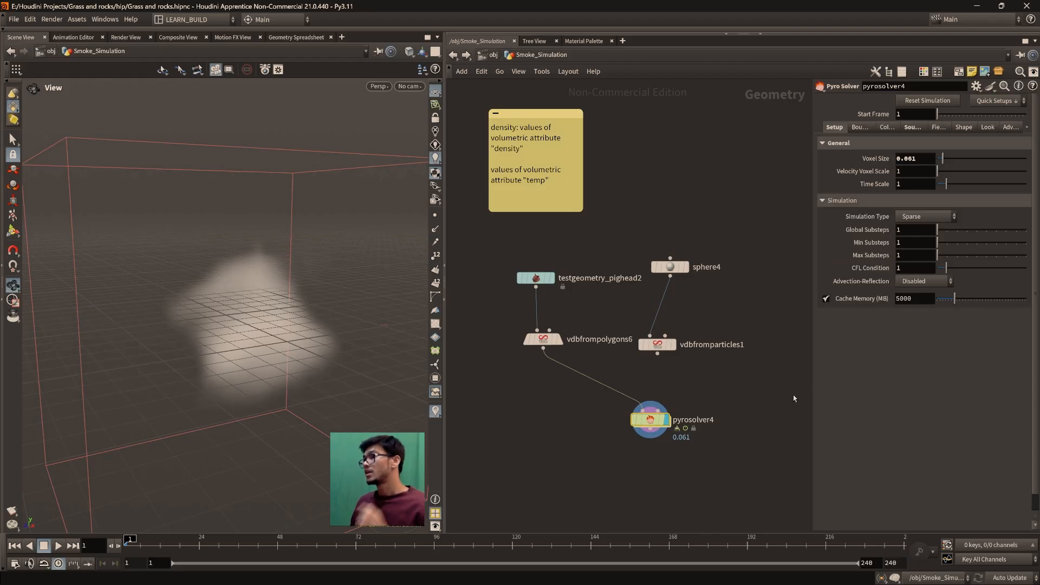
Play the pig head smoke simulation and observe the rising smoke from a wider, rotated view
middle_click_drag(700, 383, 689, 374)
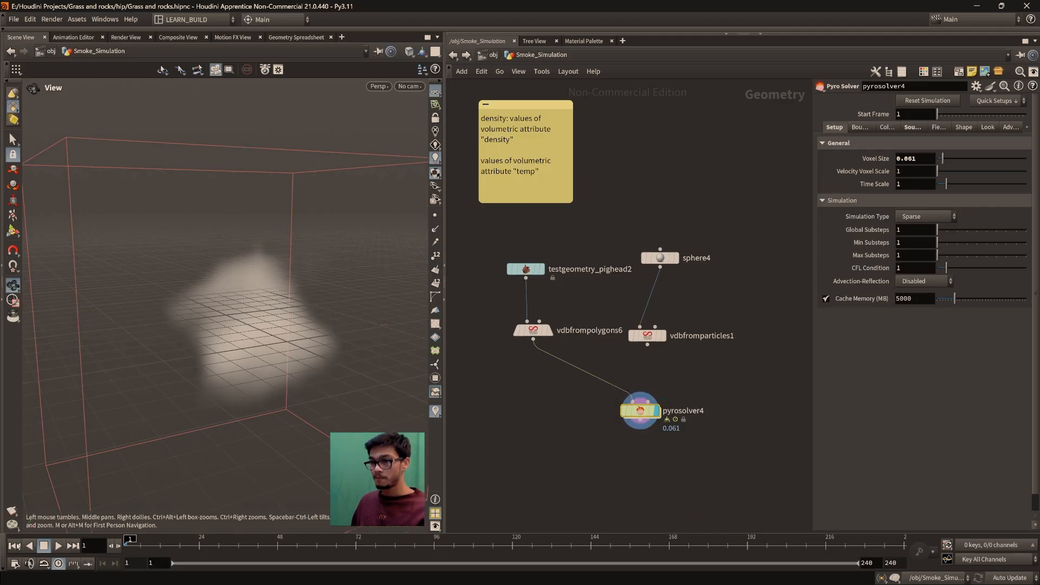
left_click(58, 546)
scroll(207, 448, "down", 2)
left_click_drag(216, 432, 254, 466)
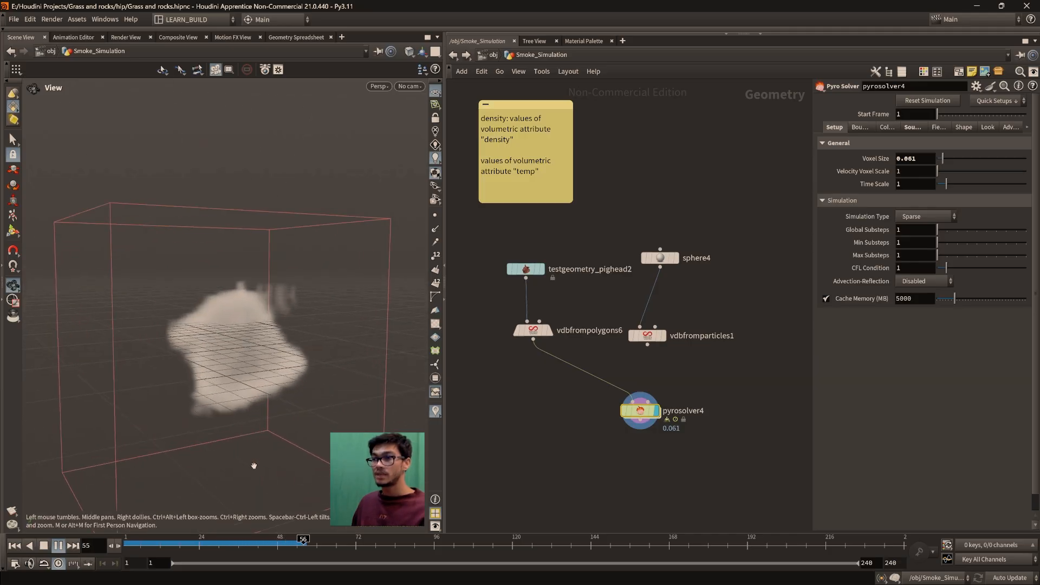
Stop the smoke simulation playback and return to frame 1
middle_click_drag(254, 466, 276, 434)
left_click(58, 546)
left_click(14, 545)
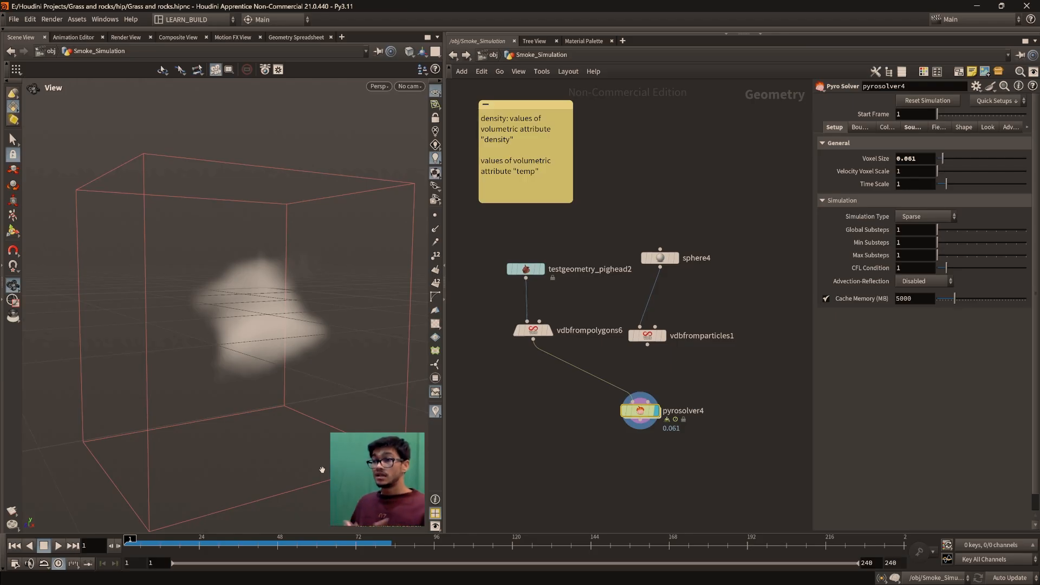
Reposition the Pyro Solver node below the VDB nodes, allow editing of its contents and enter its internal network
mouse_move(639, 417)
left_mouse_down()
mouse_move(616, 418)
mouse_move(635, 420)
left_mouse_up()
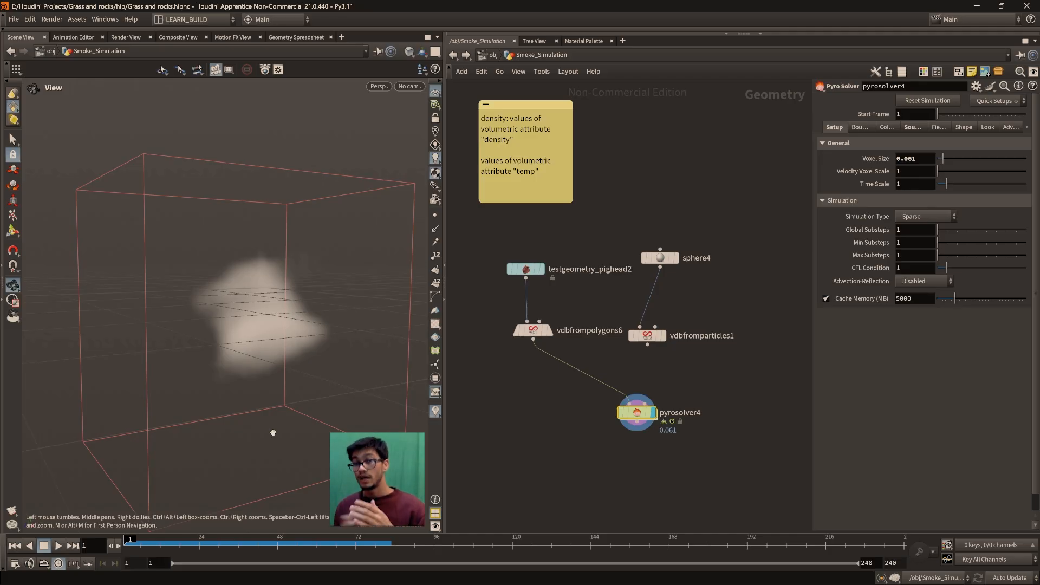
mouse_move(645, 414)
left_click_drag(646, 414, 622, 407)
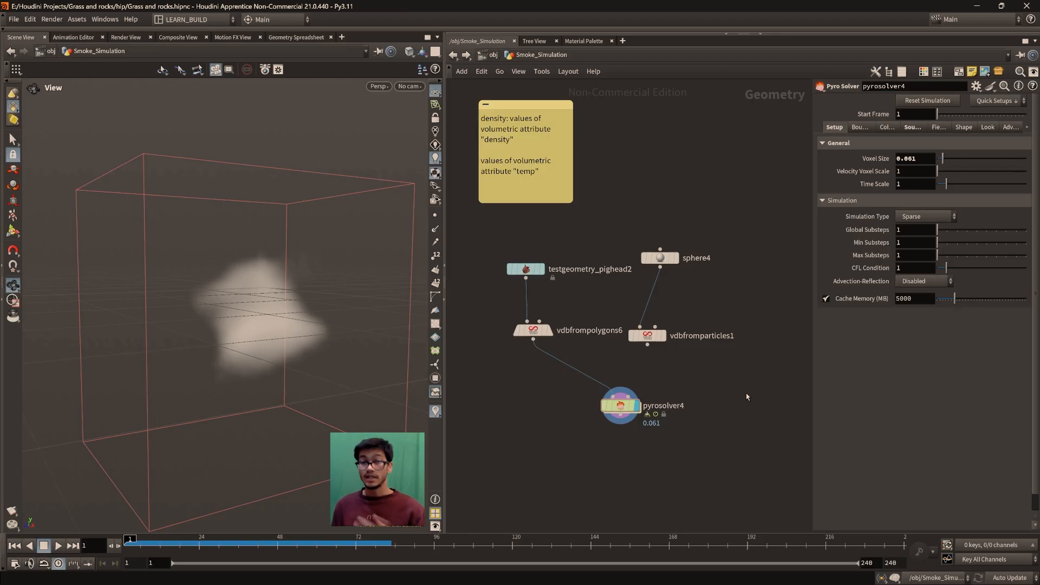
right_click(619, 405)
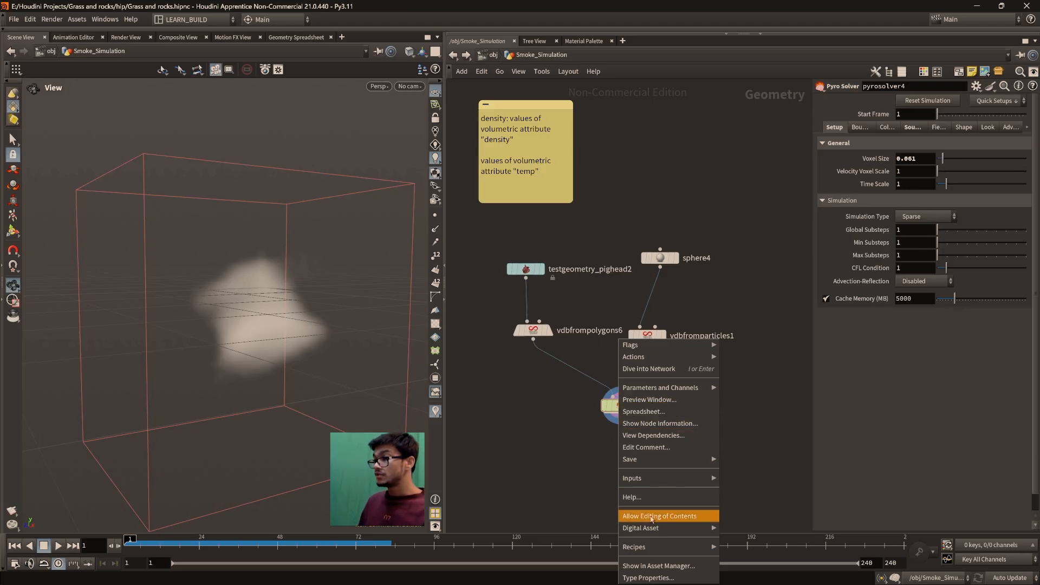
left_click(650, 516)
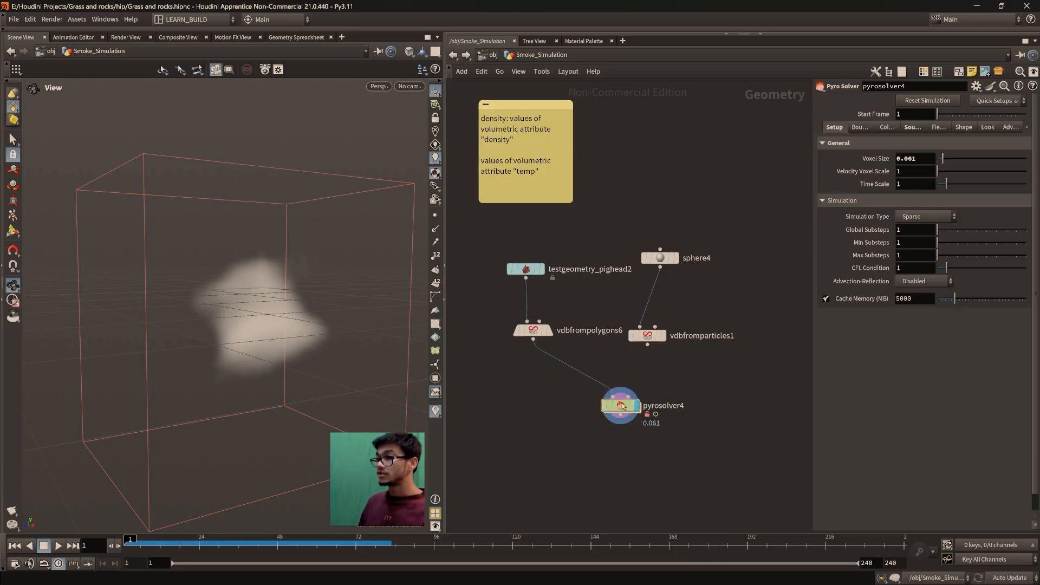
double_click(622, 407)
scroll(704, 415, "down", 4)
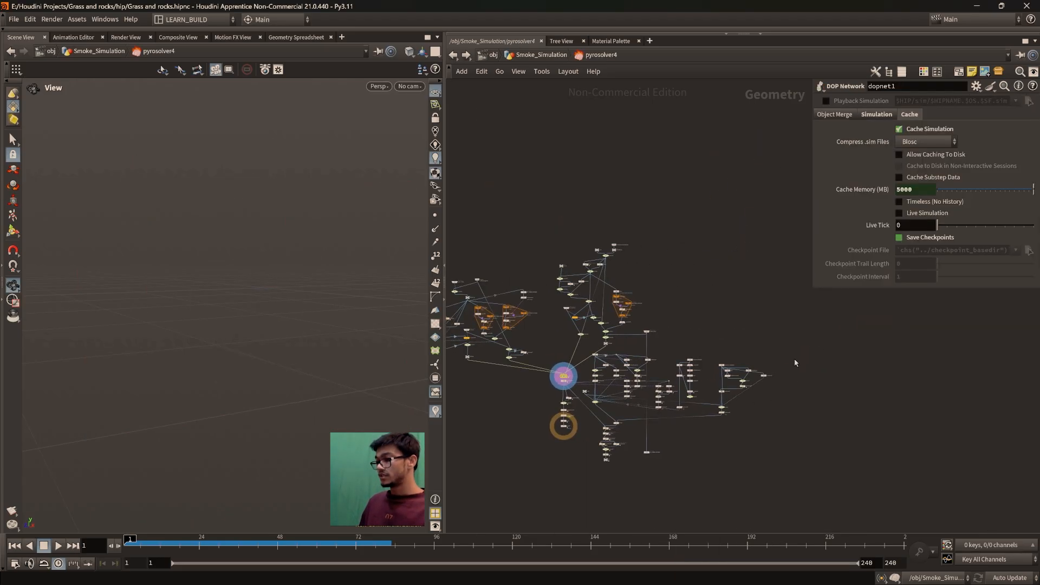
Hide the parameters and examine the overall node layout inside the Pyro Solver
key("p")
middle_click_drag(859, 346, 883, 328)
scroll(821, 323, "up", 3)
middle_click_drag(777, 283, 882, 267)
scroll(894, 242, "down", 1)
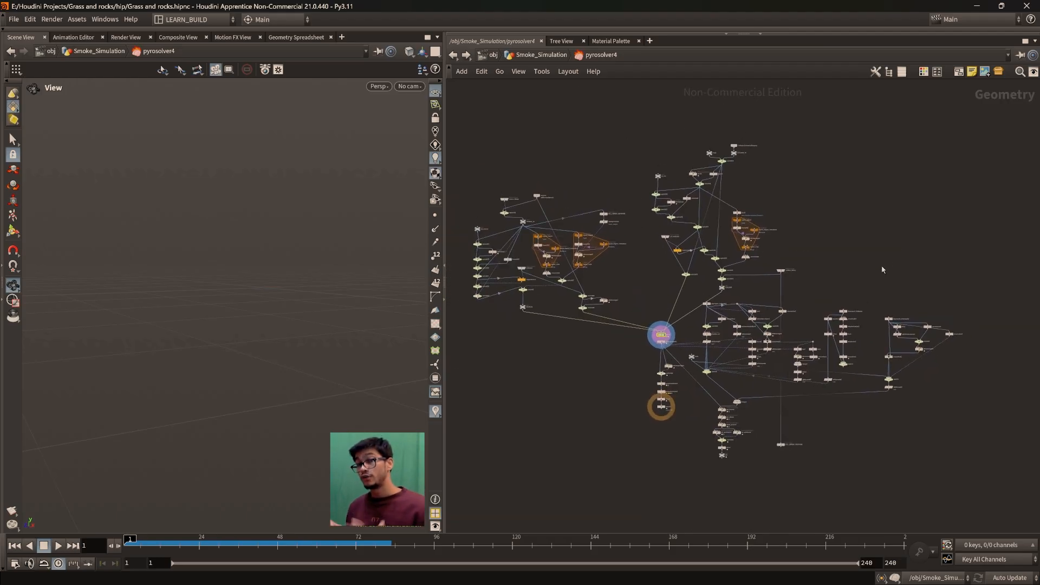
scroll(883, 269, "down", 1)
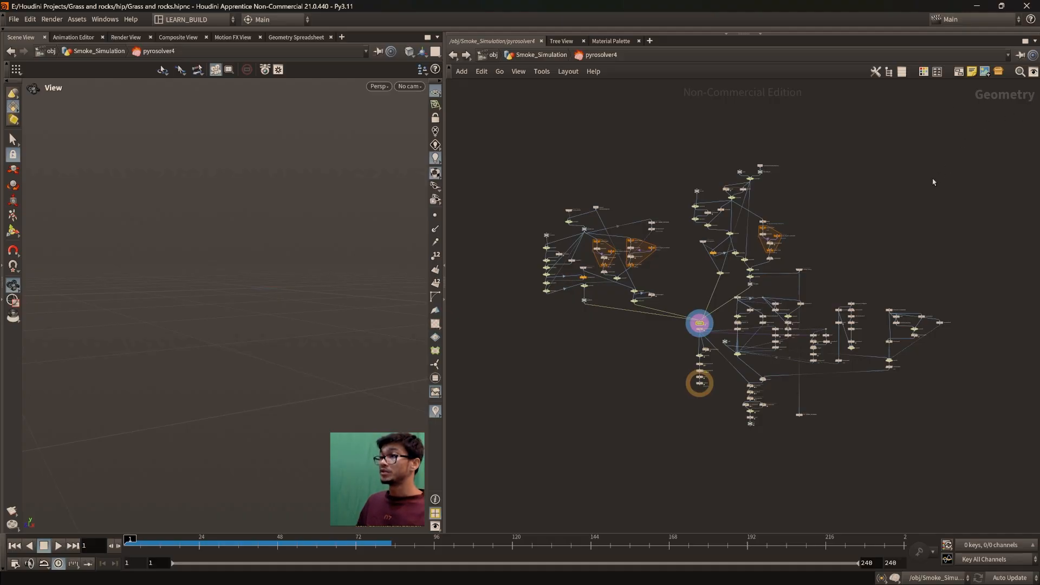
scroll(924, 191, "up", 3)
scroll(872, 214, "down", 3)
middle_click_drag(861, 234, 887, 247)
scroll(887, 247, "up", 2)
mouse_move(887, 247)
middle_mouse_down()
mouse_move(861, 251)
mouse_move(890, 251)
mouse_move(897, 237)
middle_mouse_up()
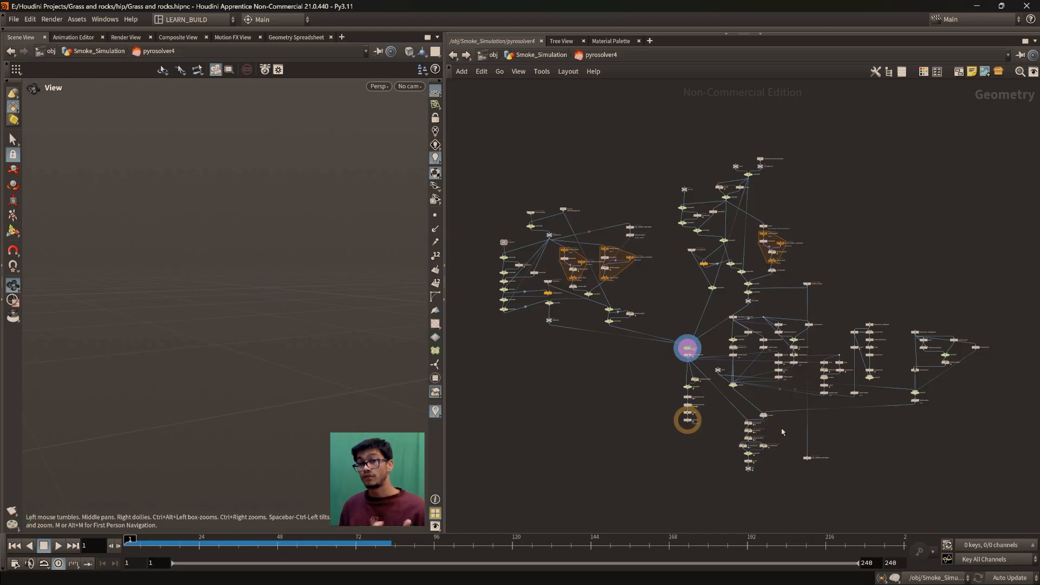
Examine the dopnet1 node and its place among the surrounding branches of the Pyro Solver's internal network
scroll(692, 376, "up", 8)
middle_click_drag(628, 265, 603, 345)
left_click_drag(573, 238, 761, 347)
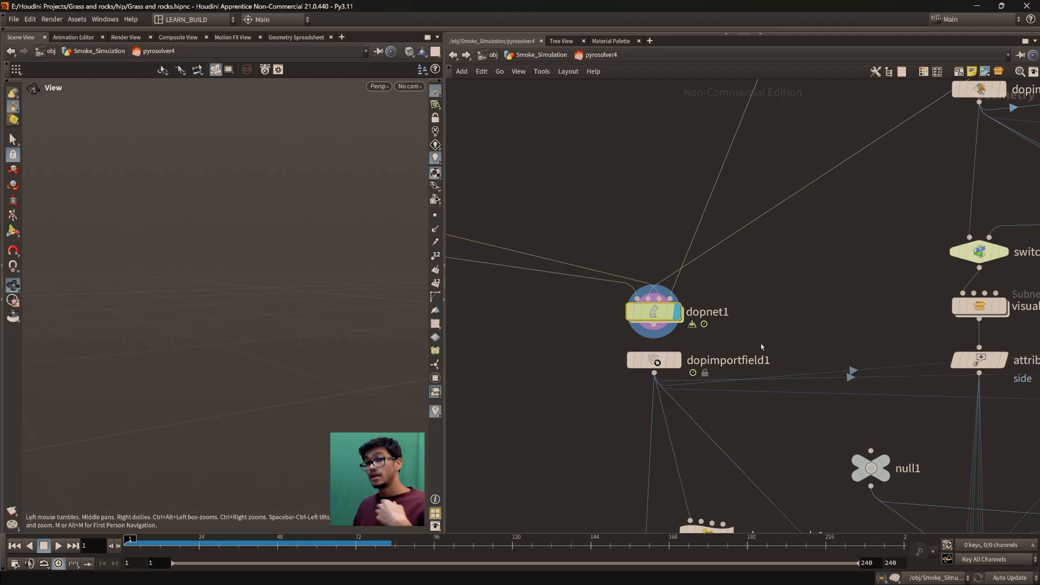
scroll(764, 343, "down", 8)
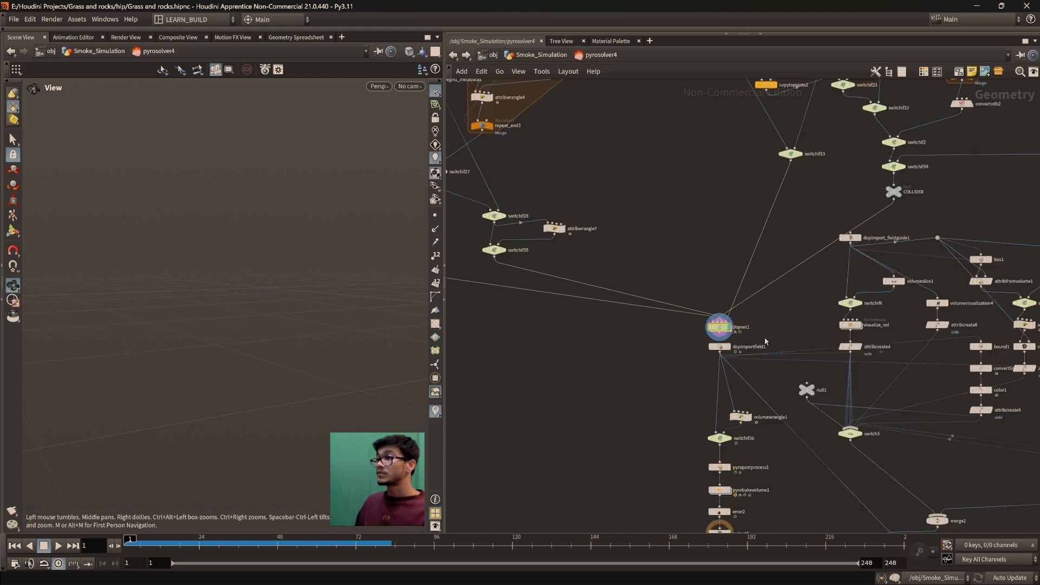
scroll(771, 343, "up", 4)
scroll(691, 246, "down", 3)
scroll(685, 277, "down", 3)
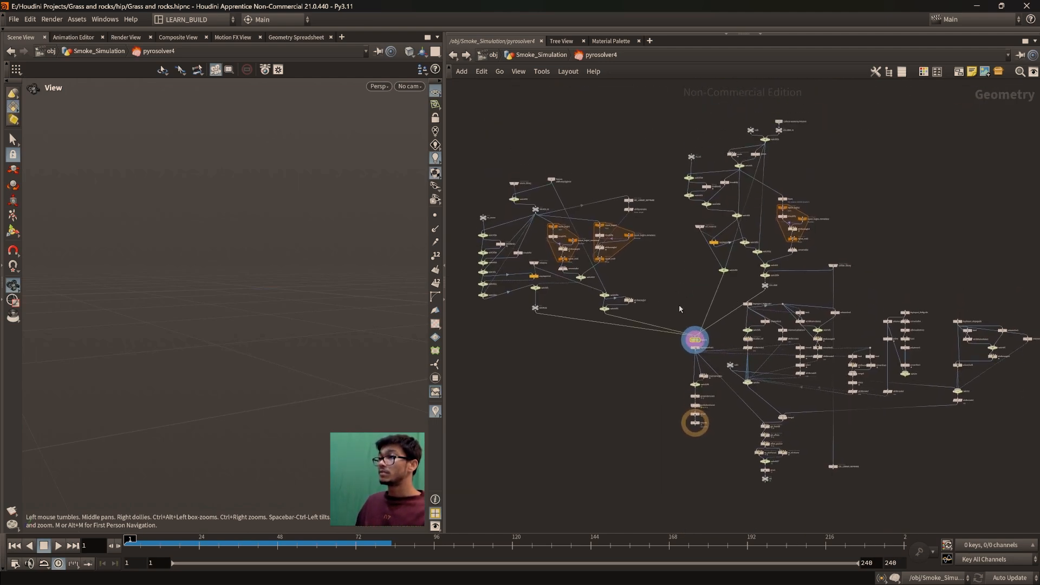
Trace the source and collider branches that feed the dopnet1 node
scroll(674, 324, "up", 2)
scroll(674, 324, "down", 4)
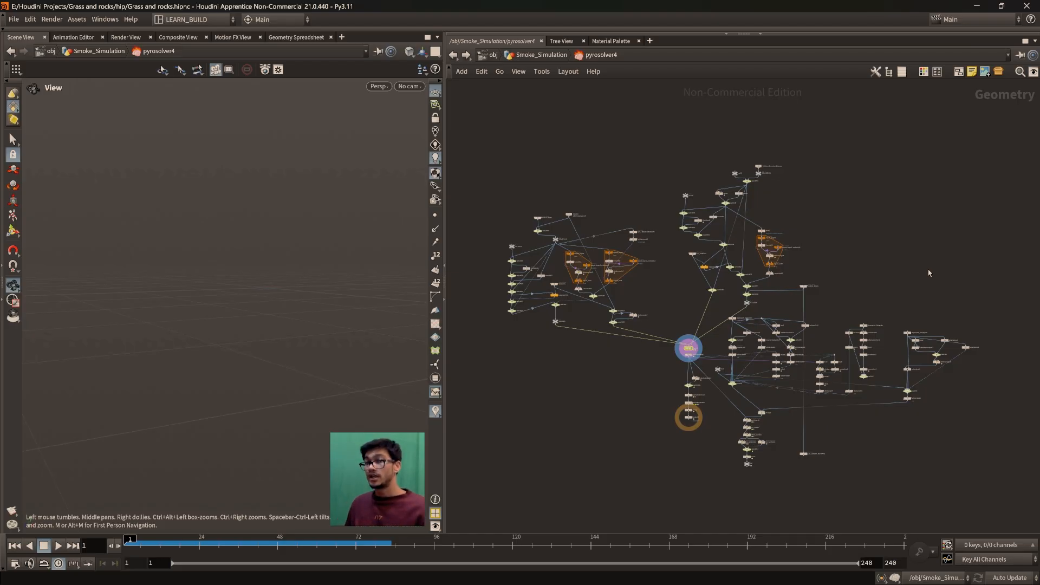
middle_click_drag(876, 289, 885, 295)
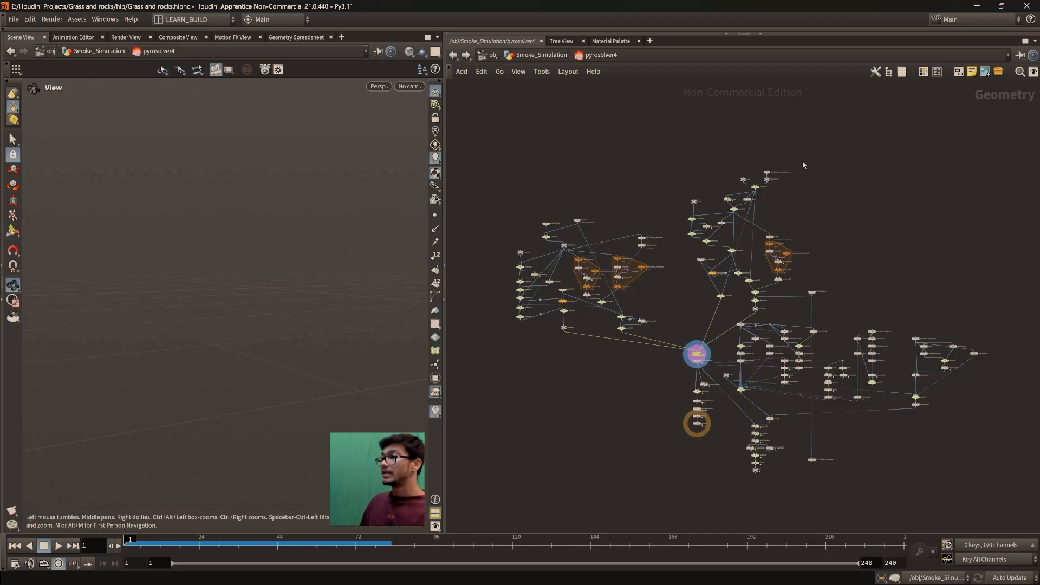
scroll(758, 379, "up", 6)
scroll(750, 350, "down", 1)
scroll(749, 350, "down", 2)
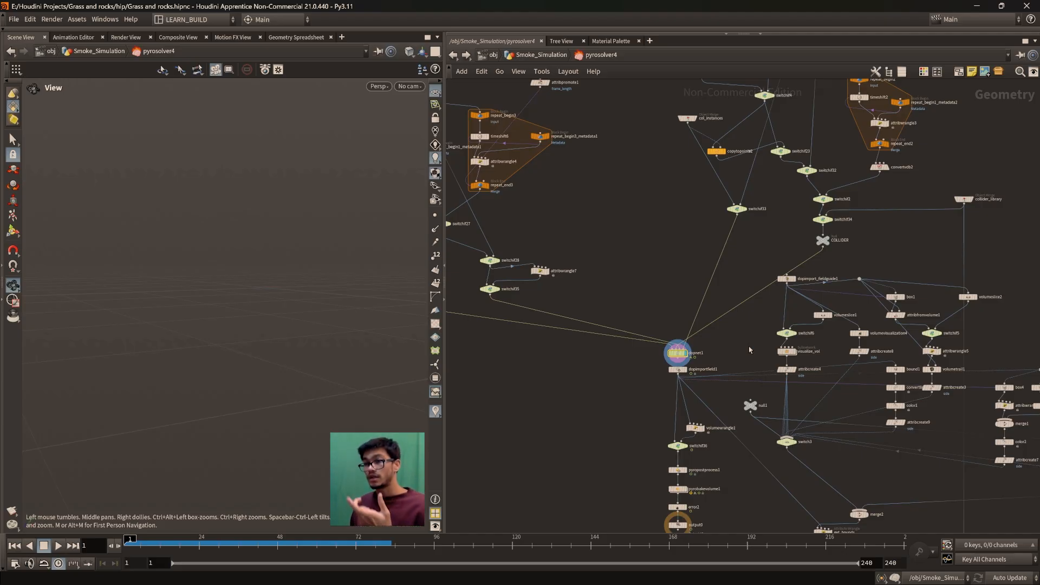
scroll(762, 353, "down", 3)
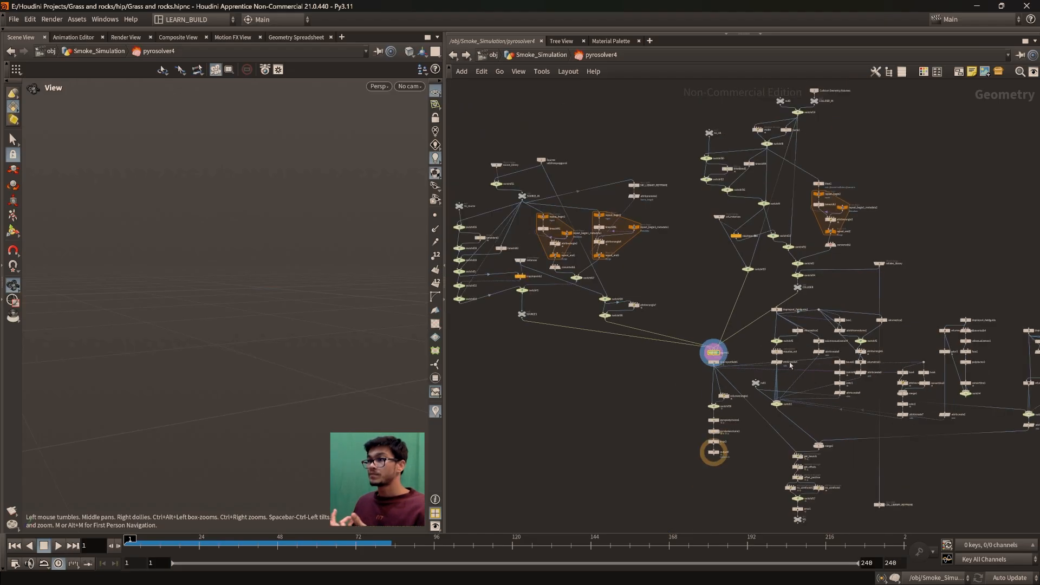
scroll(680, 289, "down", 3)
middle_click_drag(702, 315, 682, 314)
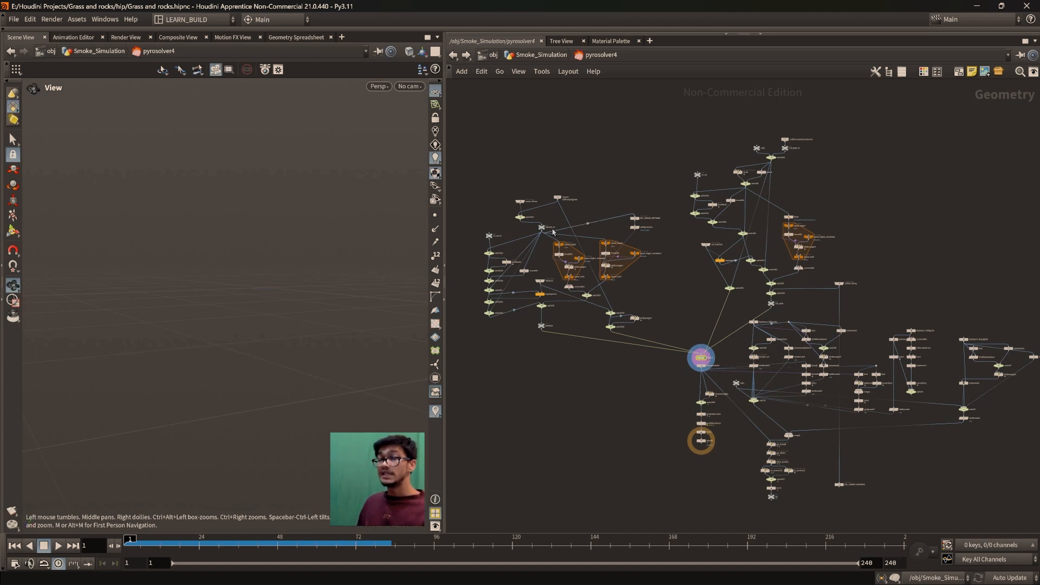
scroll(698, 355, "up", 6)
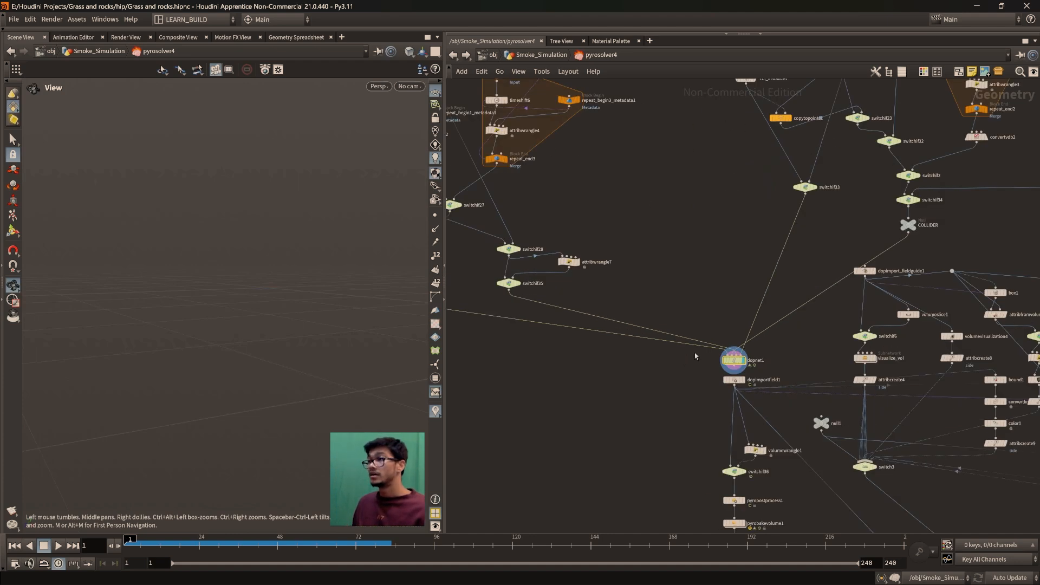
middle_click_drag(661, 246, 640, 227)
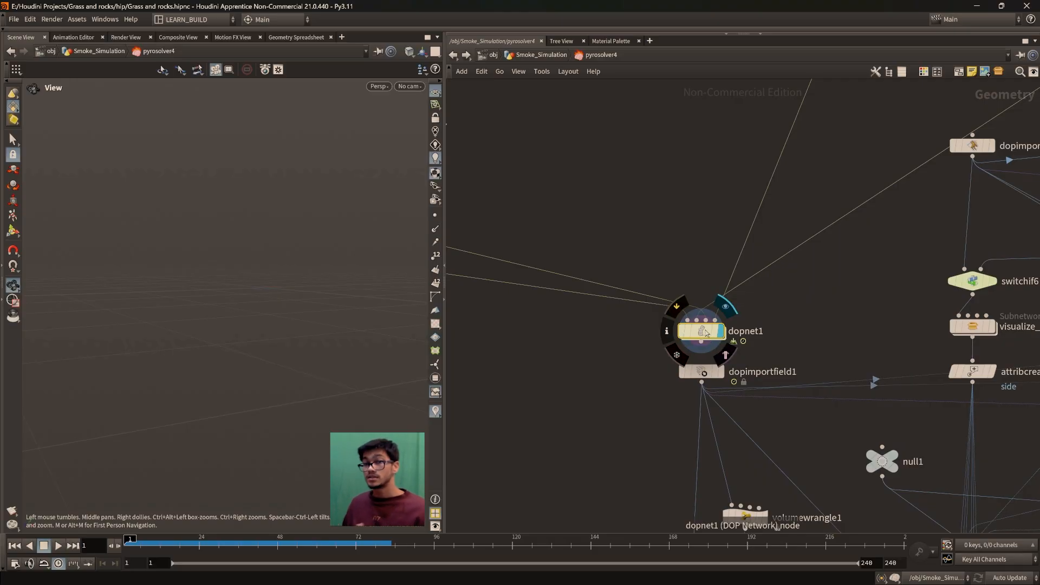
Return to the Smoke_Simulation network and review the Pyro Solver's Shape, Fields and Sourcing parameters
key("u")
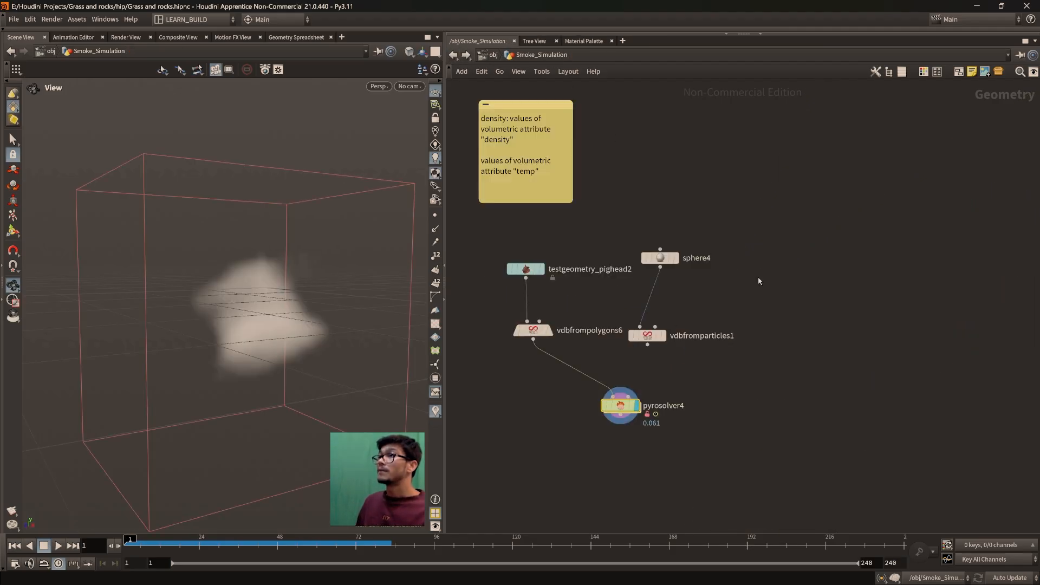
key("p")
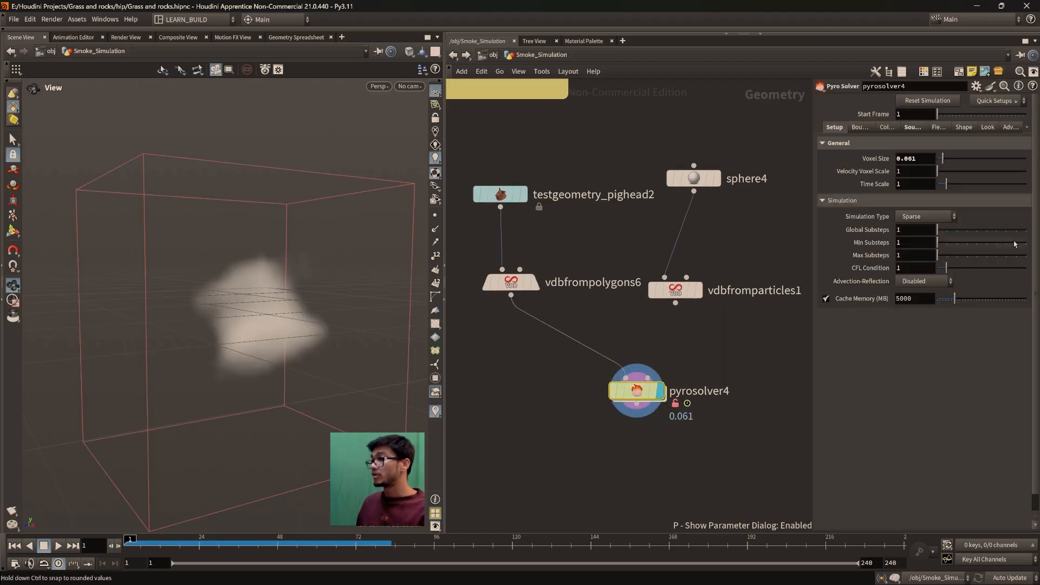
left_click(964, 128)
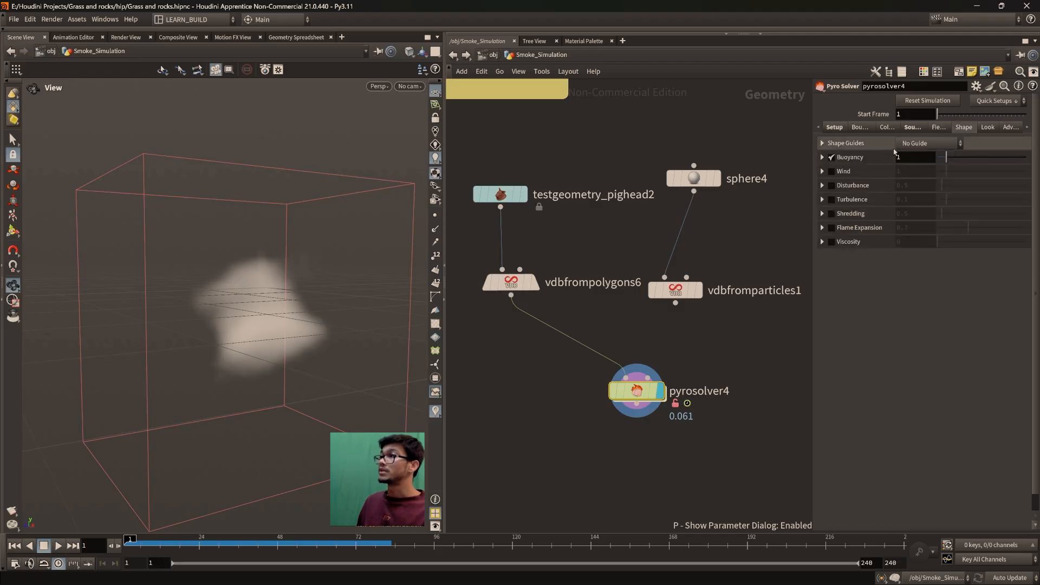
left_click(938, 128)
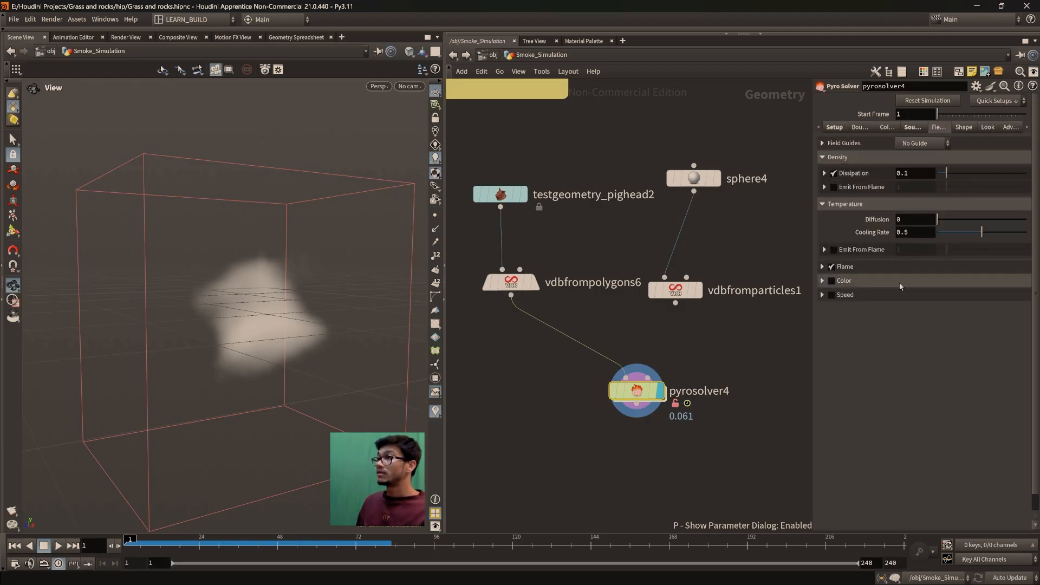
left_click(913, 127)
Enter the Pyro Solver's dopnet1 network and hide the parameters
double_click(636, 391)
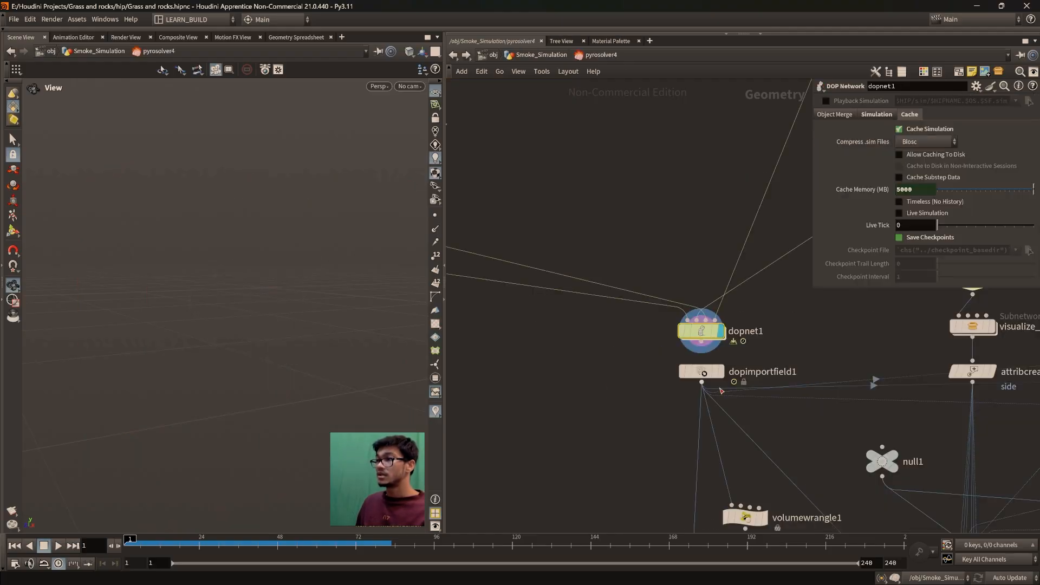
double_click(726, 379)
key("p")
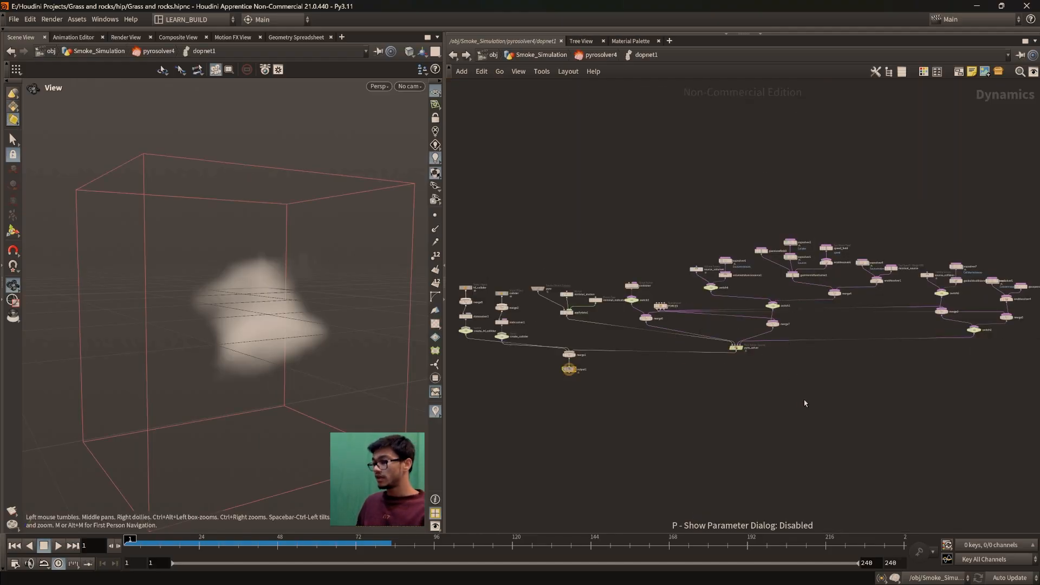
Inspect the sparse smoke object named pyro and the minimal_motion and minimal_indicator data nodes, moving the pyro node higher
scroll(667, 253, "up", 5)
scroll(543, 299, "up", 3)
middle_click_drag(542, 299, 863, 202)
left_click_drag(571, 261, 671, 361)
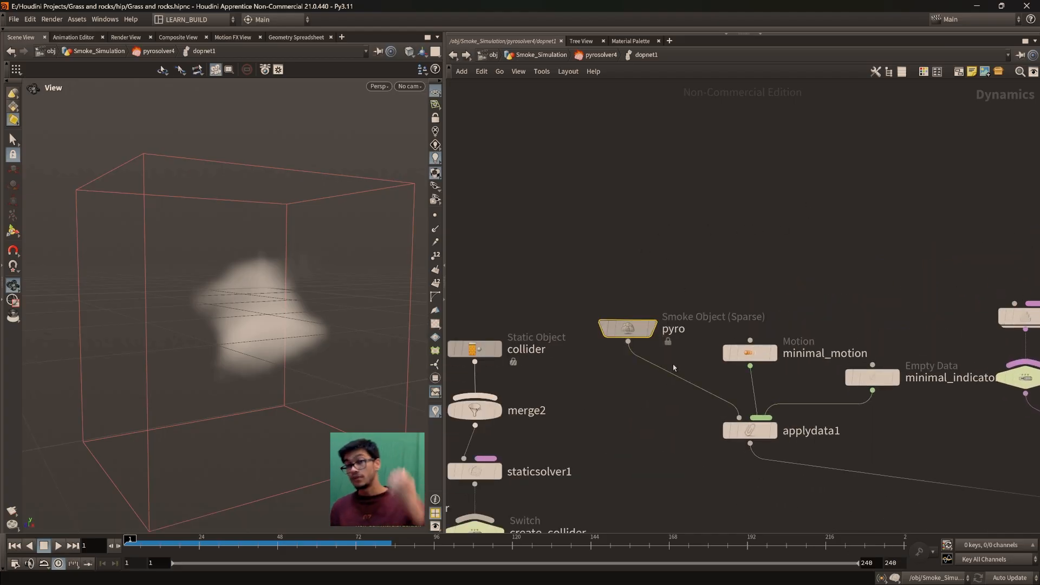
left_click_drag(628, 328, 632, 224)
left_click_drag(573, 176, 785, 267)
middle_click_drag(813, 272, 765, 180)
Inspect the hf_collider and collider static object branches in the DOP network
scroll(764, 180, "down", 2)
scroll(774, 211, "down", 3)
middle_click_drag(821, 374, 879, 397)
scroll(773, 363, "up", 3)
middle_click_drag(703, 305, 722, 339)
left_click_drag(697, 296, 562, 234)
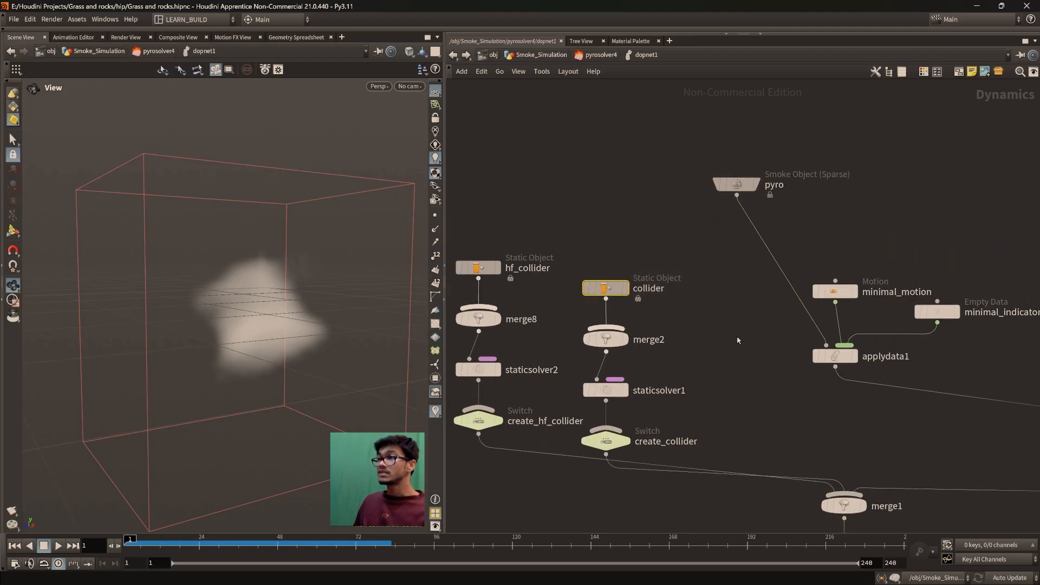
middle_click_drag(775, 410, 811, 446)
left_click_drag(604, 402, 565, 387)
Follow the network across the container and FORCES nodes to the sparse pyro_solver node
scroll(747, 433, "down", 3)
middle_click_drag(929, 445, 785, 443)
middle_click_drag(855, 454, 708, 445)
scroll(771, 449, "up", 3)
middle_click_drag(771, 449, 706, 420)
scroll(707, 420, "down", 3)
middle_click_drag(827, 414, 713, 388)
scroll(720, 397, "up", 4)
left_click_drag(900, 472, 693, 379)
scroll(1001, 354, "down", 4)
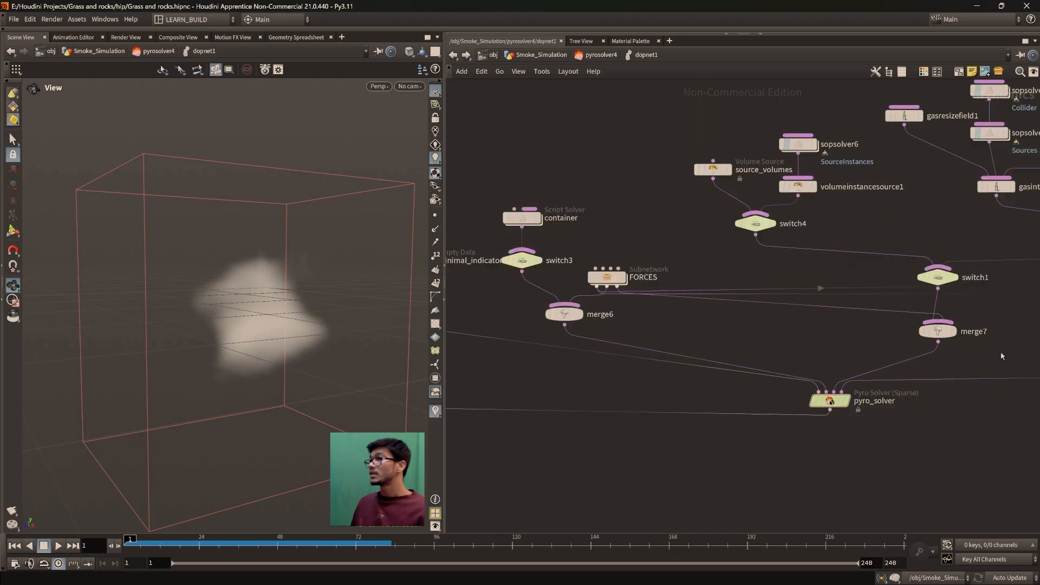
Examine the SOP Solver, field and source nodes that merge into the pyro_solver inputs
middle_click_drag(1001, 356, 722, 444)
middle_click_drag(906, 445, 555, 392)
scroll(554, 392, "down", 1)
scroll(733, 401, "up", 3)
scroll(766, 268, "up", 1)
middle_click_drag(766, 267, 770, 457)
left_click_drag(677, 247, 828, 326)
left_click_drag(662, 380, 551, 326)
scroll(552, 433, "down", 2)
middle_click_drag(552, 434, 894, 376)
middle_click_drag(722, 414, 816, 412)
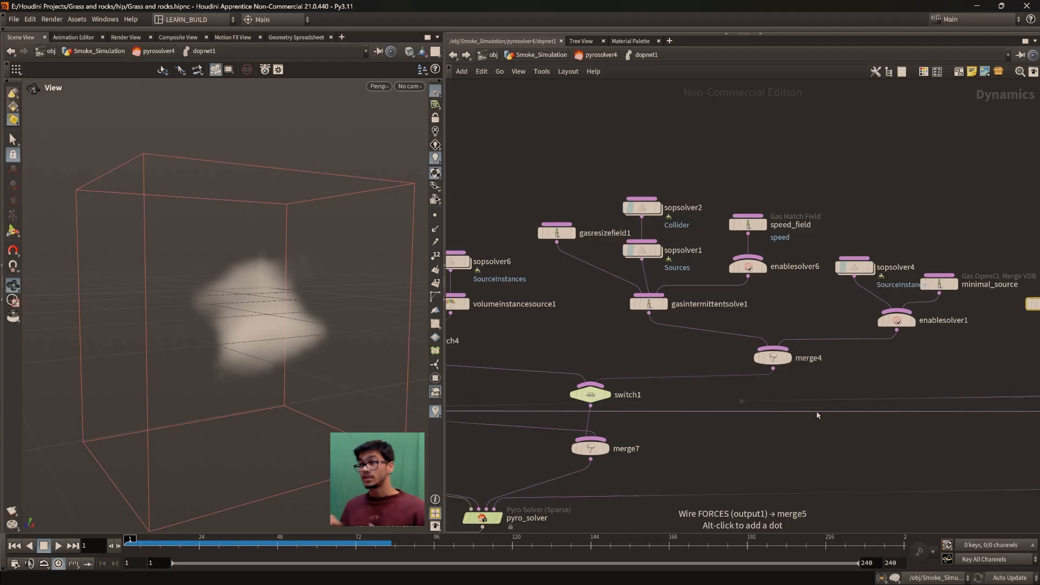
Select the sparse pyro_solver node, show its Shape parameters and trace its connection to the DOP network's output
middle_click_drag(706, 476, 919, 394)
scroll(855, 402, "up", 2)
middle_click_drag(720, 488, 769, 427)
left_click_drag(889, 439, 617, 339)
scroll(729, 388, "down", 4)
left_click_drag(701, 359, 750, 417)
key("p")
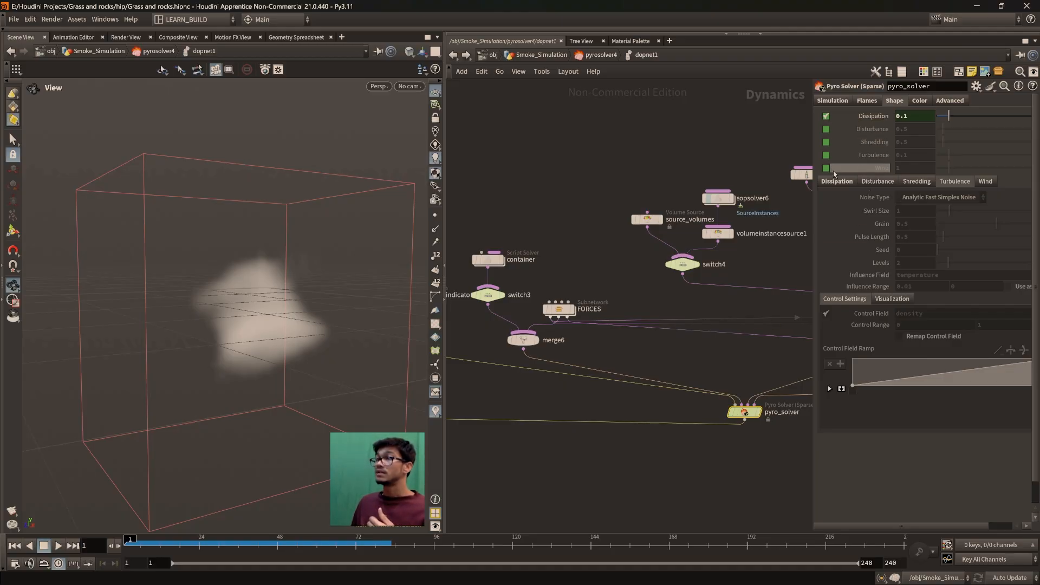
scroll(659, 368, "down", 3)
middle_click_drag(659, 376, 798, 342)
middle_click_drag(653, 406, 732, 448)
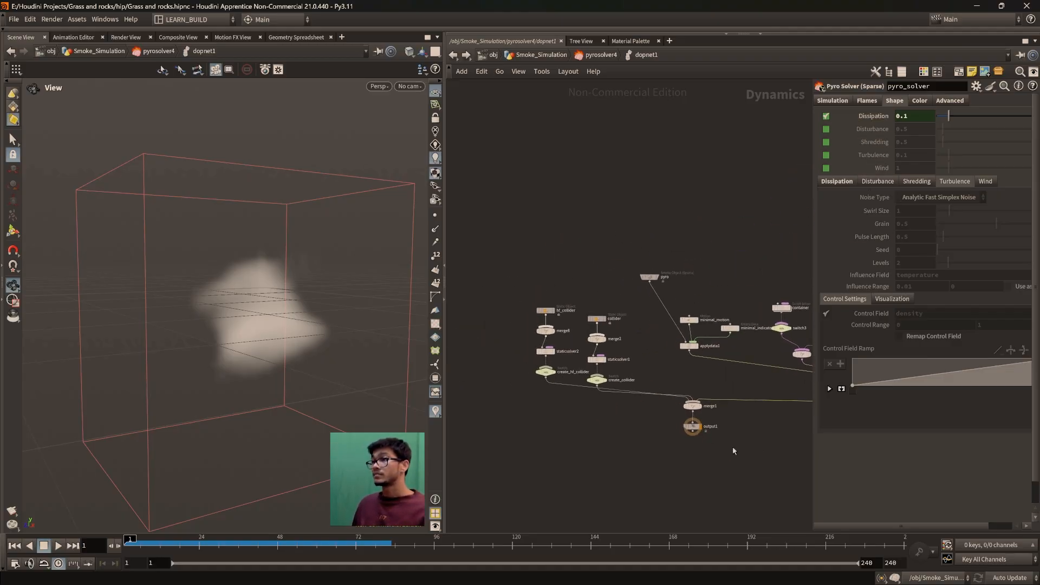
Return to the Smoke_Simulation network and move the Pyro Solver node slightly lower below the VDB nodes
left_click(452, 55)
left_click(453, 55)
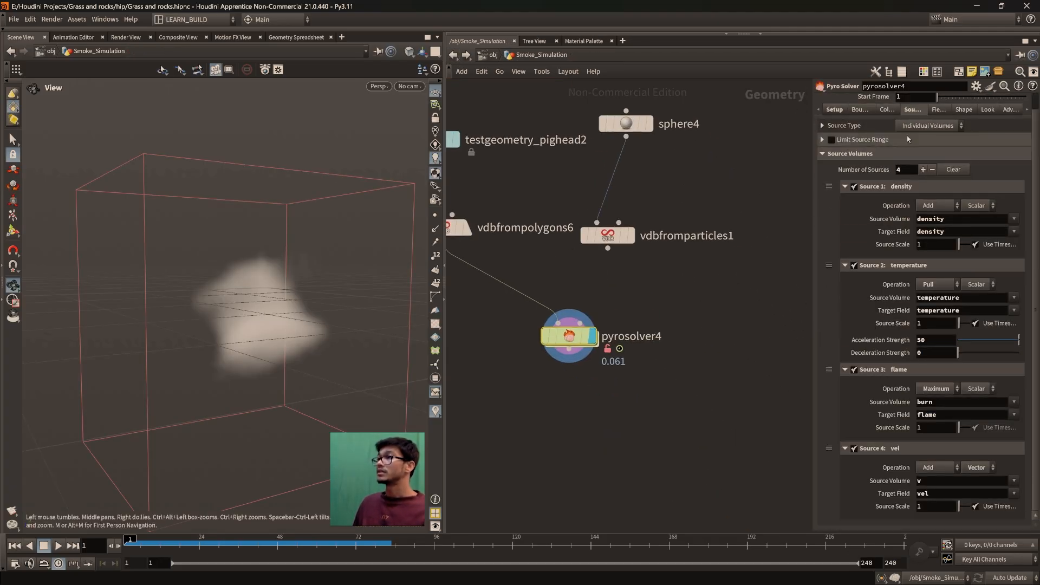
middle_click_drag(599, 288, 630, 338)
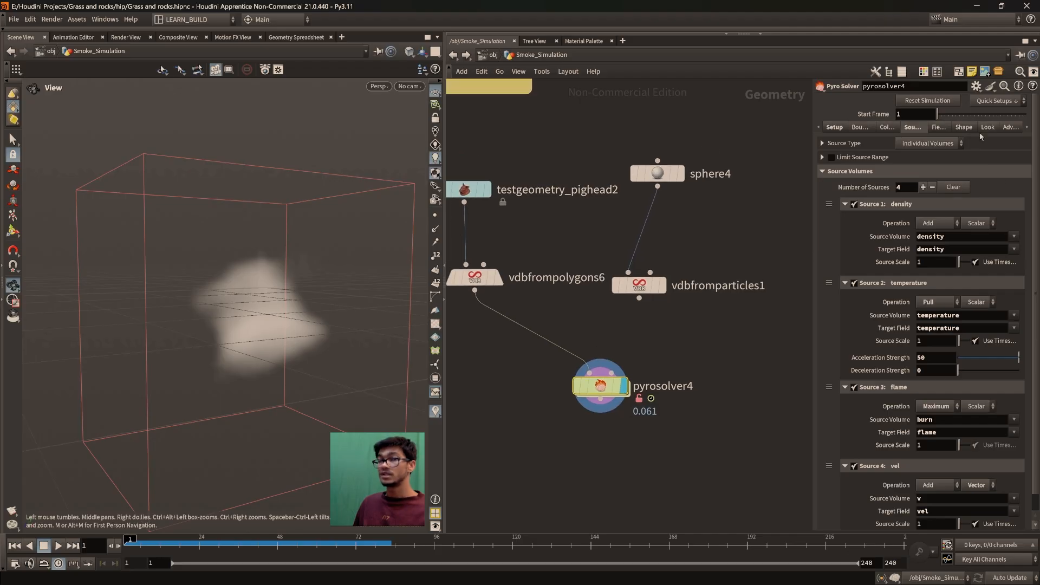
mouse_move(603, 397)
left_mouse_down()
mouse_move(554, 364)
mouse_move(590, 400)
left_mouse_up()
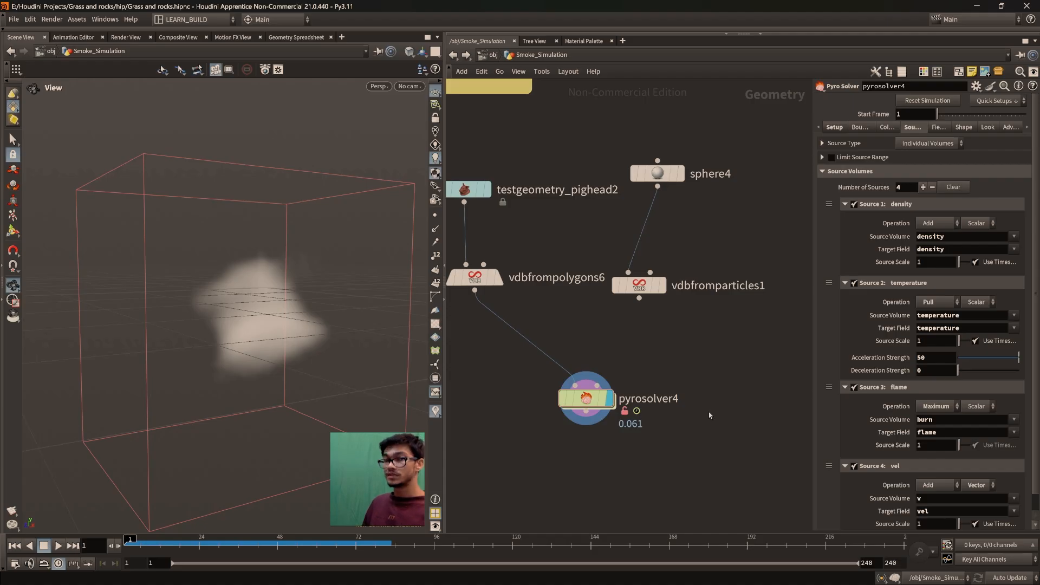
middle_click_drag(659, 353, 706, 369)
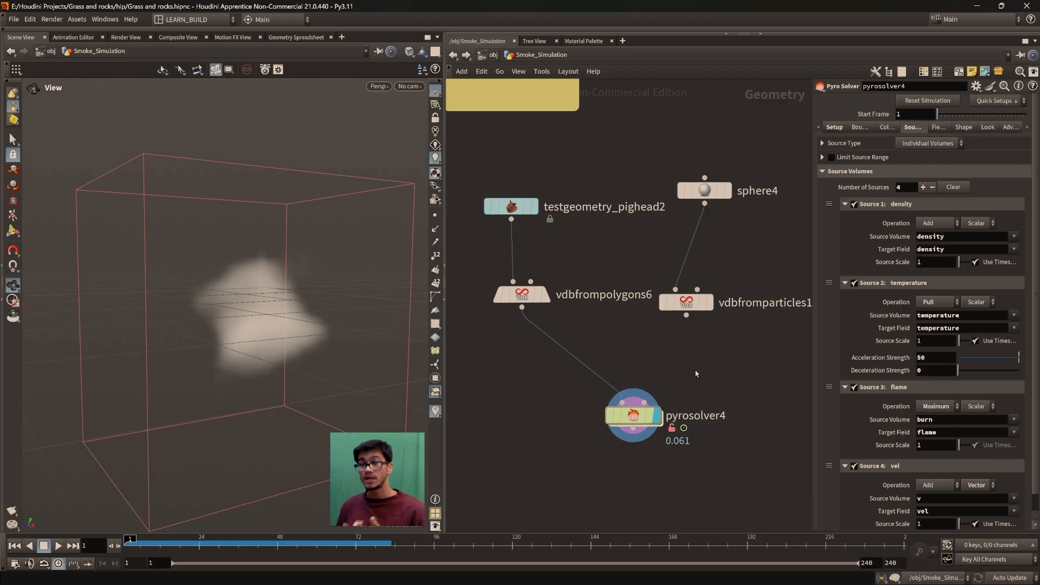
Browse the earlier node setups and notes in the Smoke_Simulation network and go inside dopnet2
scroll(571, 360, "down", 3)
middle_click_drag(558, 399, 858, 315)
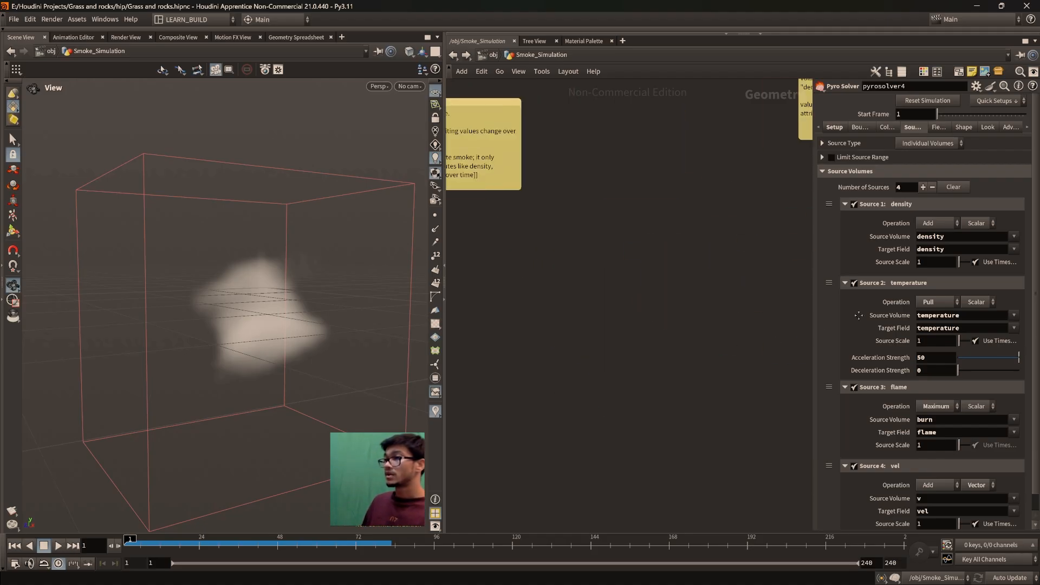
scroll(588, 355, "down", 2)
middle_click_drag(455, 402, 671, 384)
scroll(638, 385, "up", 2)
middle_click_drag(599, 382, 766, 437)
scroll(574, 433, "down", 3)
middle_click_drag(566, 433, 718, 427)
scroll(668, 427, "up", 3)
middle_click_drag(594, 525, 657, 344)
scroll(710, 392, "up", 3)
middle_click_drag(568, 432, 710, 334)
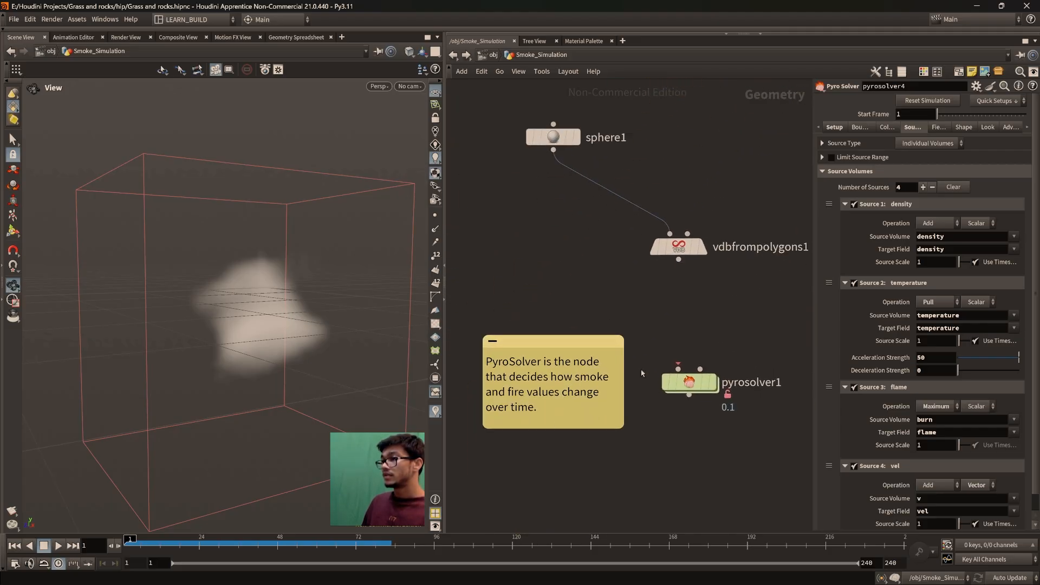
middle_click_drag(488, 436, 750, 385)
scroll(750, 385, "down", 3)
middle_click_drag(672, 433, 721, 343)
scroll(722, 343, "up", 3)
double_click(644, 401)
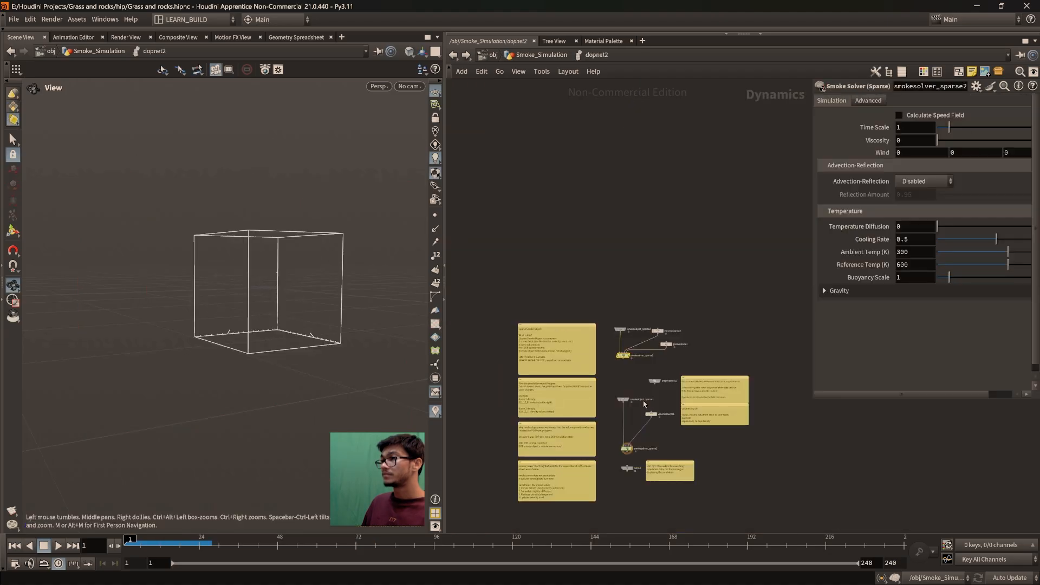
Examine the two sparse smoke solver setups inside dopnet2 with their smoke object and volume source nodes
middle_click_drag(644, 401, 563, 324)
scroll(528, 311, "up", 4)
scroll(675, 405, "up", 3)
middle_click_drag(665, 282, 716, 496)
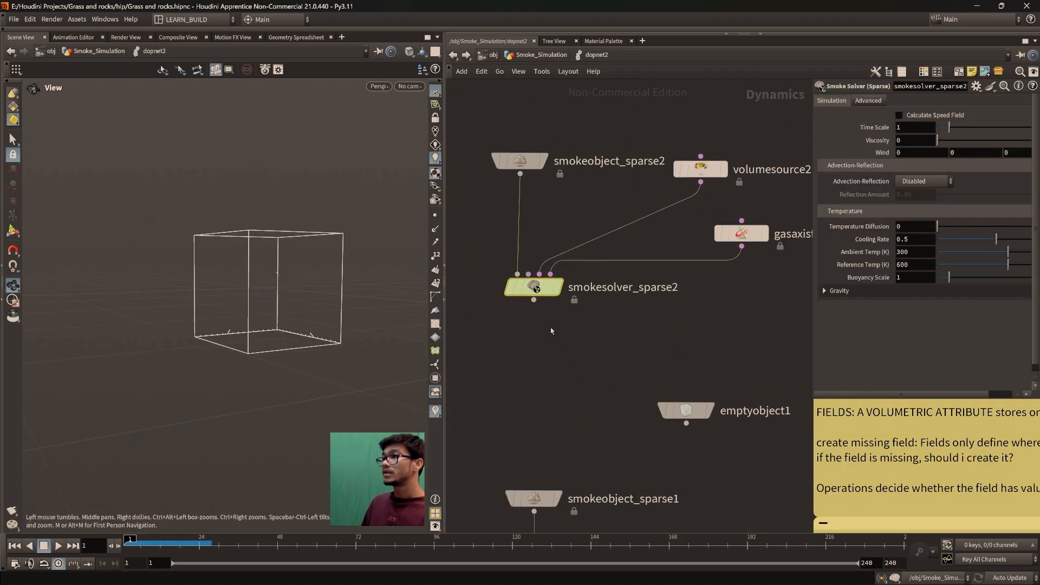
middle_click_drag(645, 313, 706, 291)
scroll(621, 407, "down", 3)
middle_click_drag(621, 406, 625, 207)
scroll(633, 283, "up", 3)
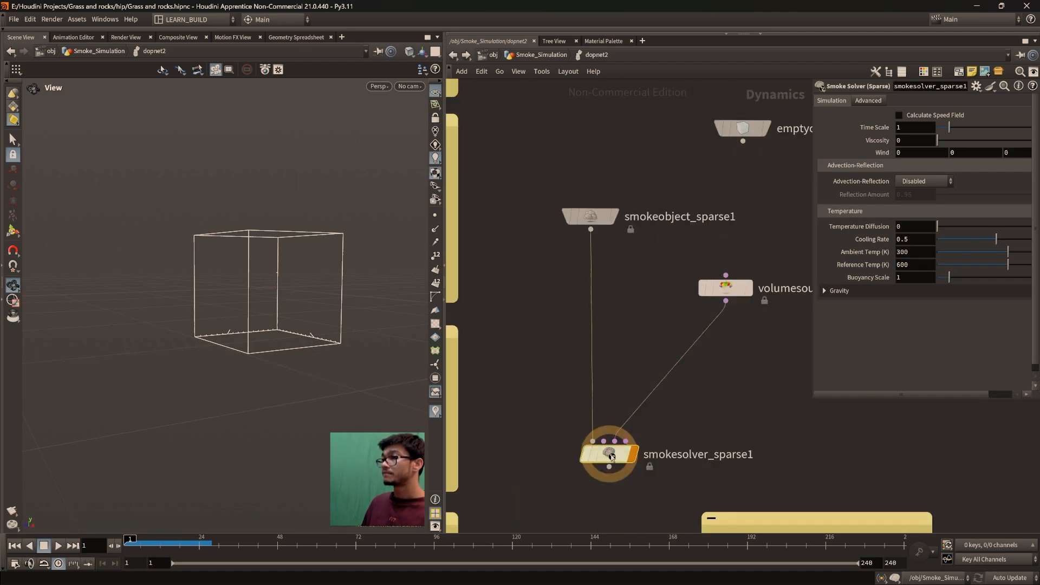
middle_click_drag(617, 260, 627, 402)
scroll(637, 147, "down", 1)
middle_click_drag(636, 147, 649, 327)
Show the parameters of smokeobject_sparse2 and of volumesource2, including its density source volume and target field
left_click(607, 220)
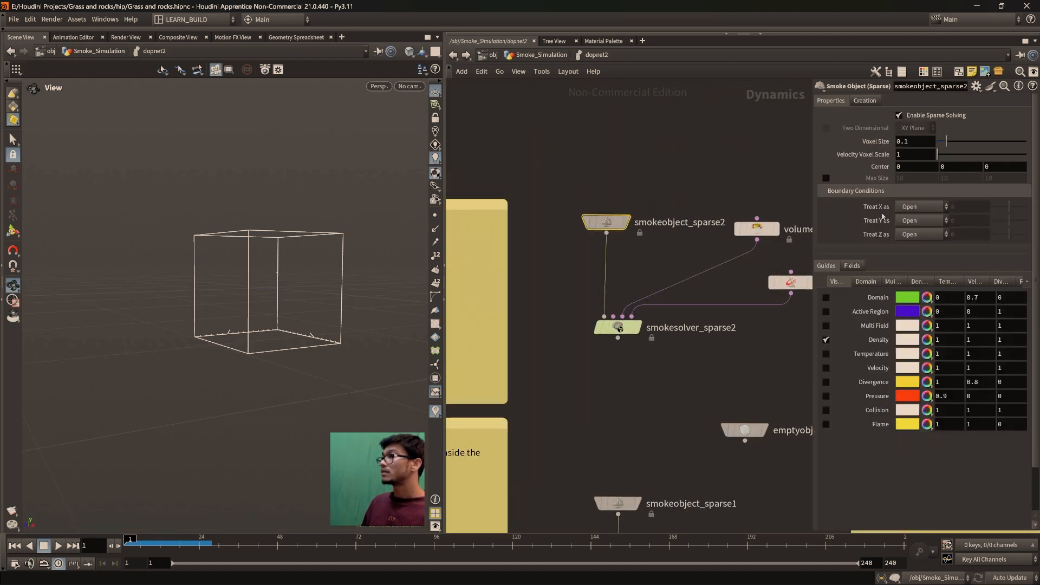
middle_click_drag(703, 343, 621, 317)
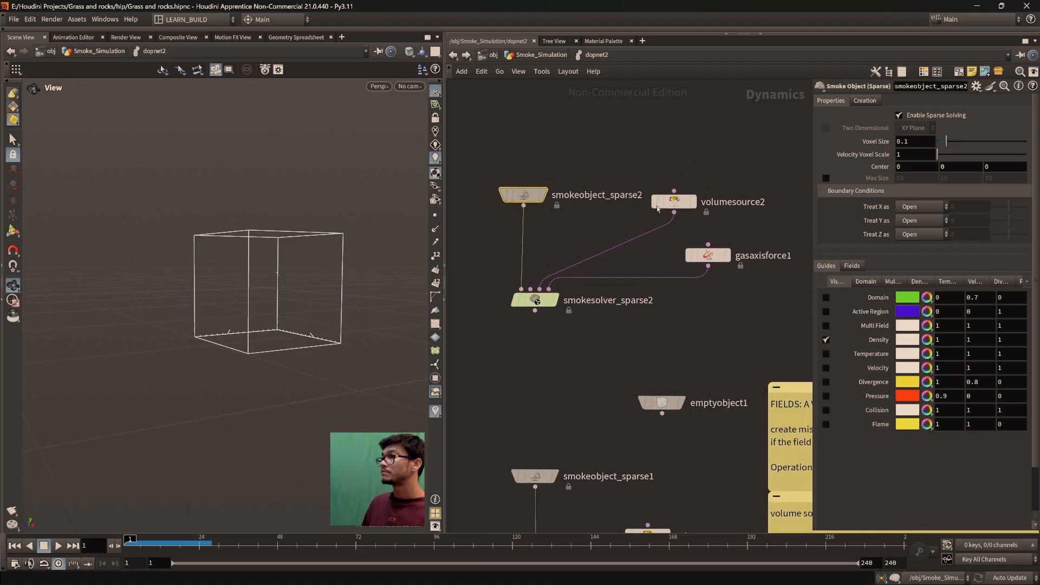
left_click(670, 201)
middle_click_drag(741, 227, 712, 280)
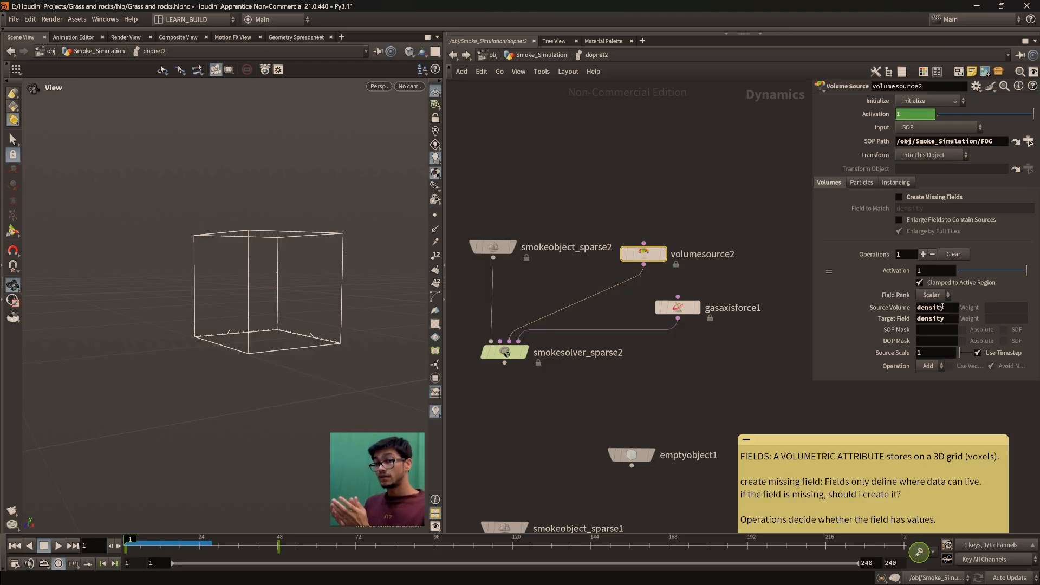
left_click(493, 247)
Return to the Smoke_Simulation network and remove the flame and vel sources from pyrosolver4, keeping density and temperature
left_click(453, 55)
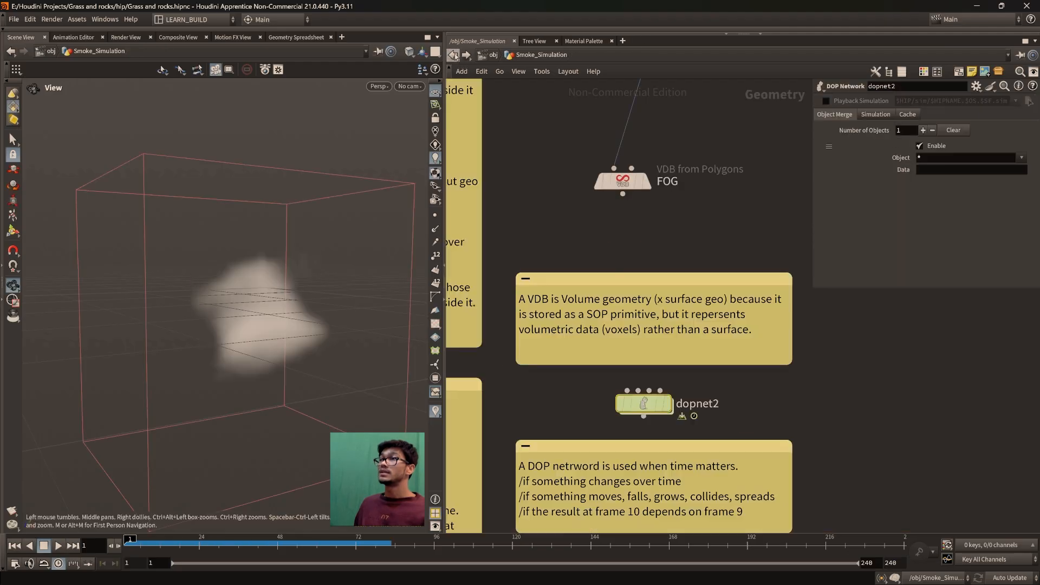
middle_click_drag(847, 394, 625, 478)
scroll(624, 479, "up", 4)
middle_click_drag(894, 441, 668, 499)
scroll(622, 522, "up", 1)
left_click(658, 410)
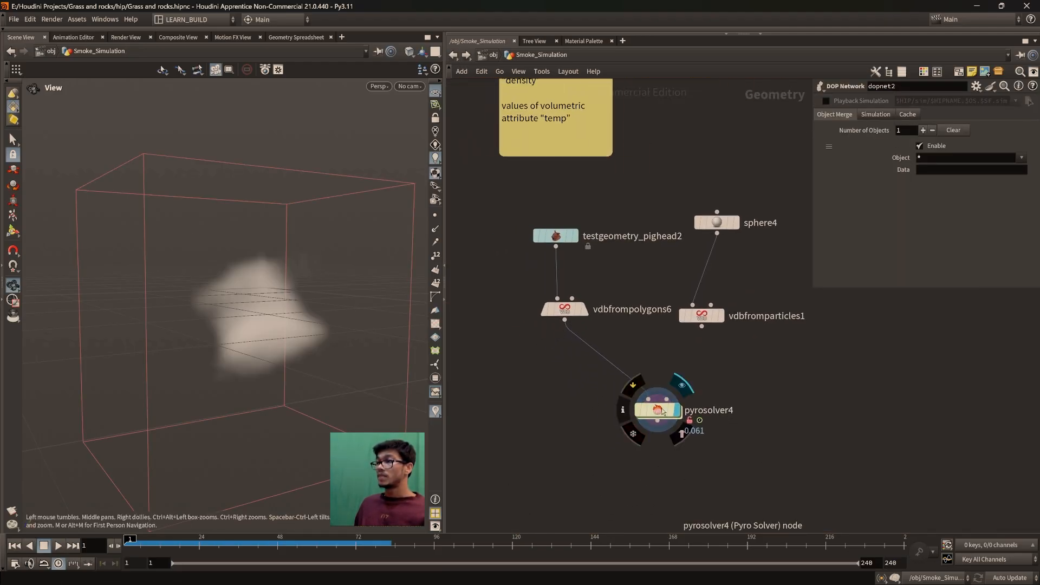
scroll(962, 226, "down", 1)
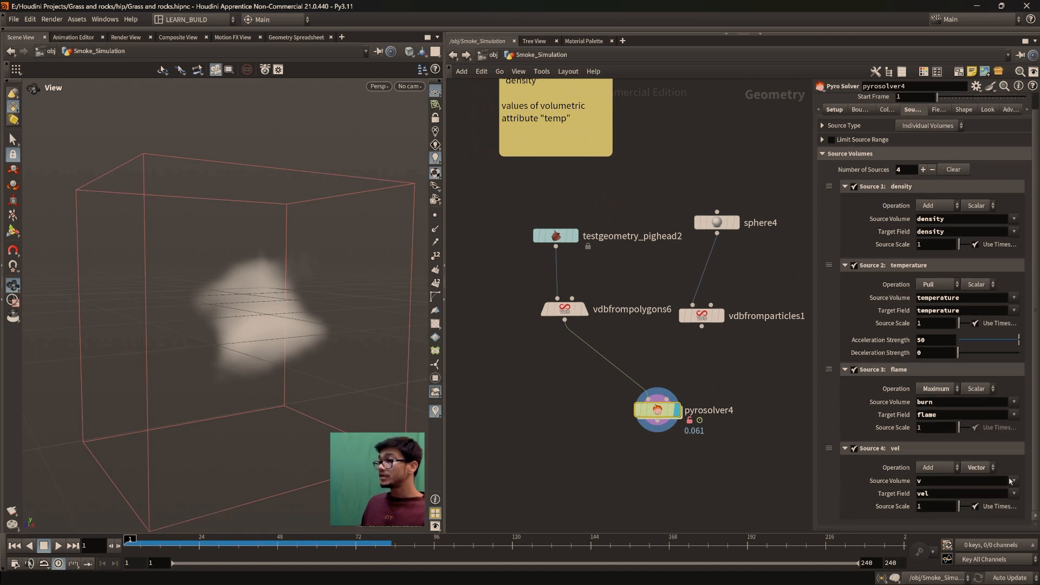
left_click(932, 170)
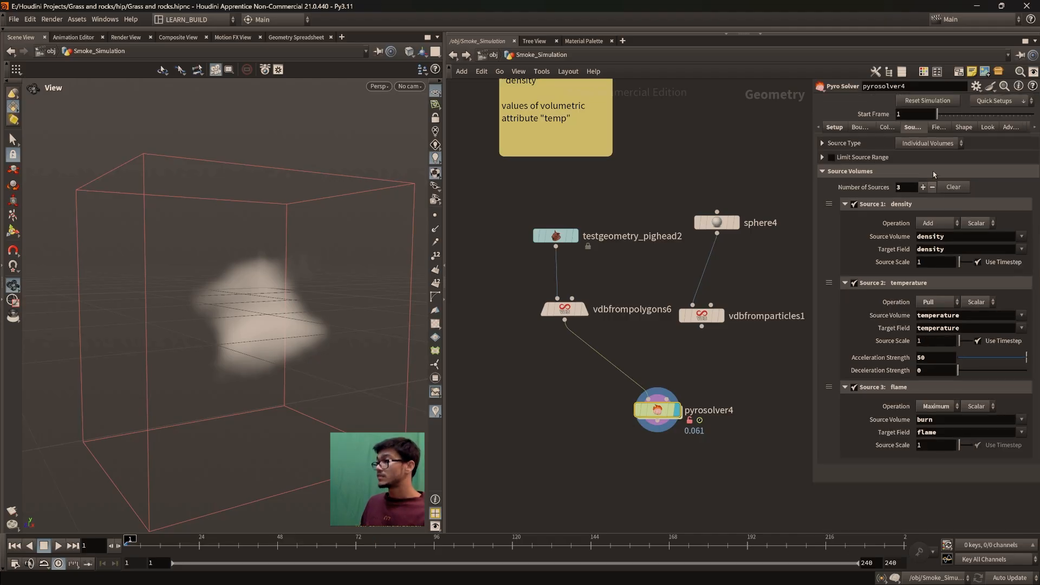
left_click(932, 187)
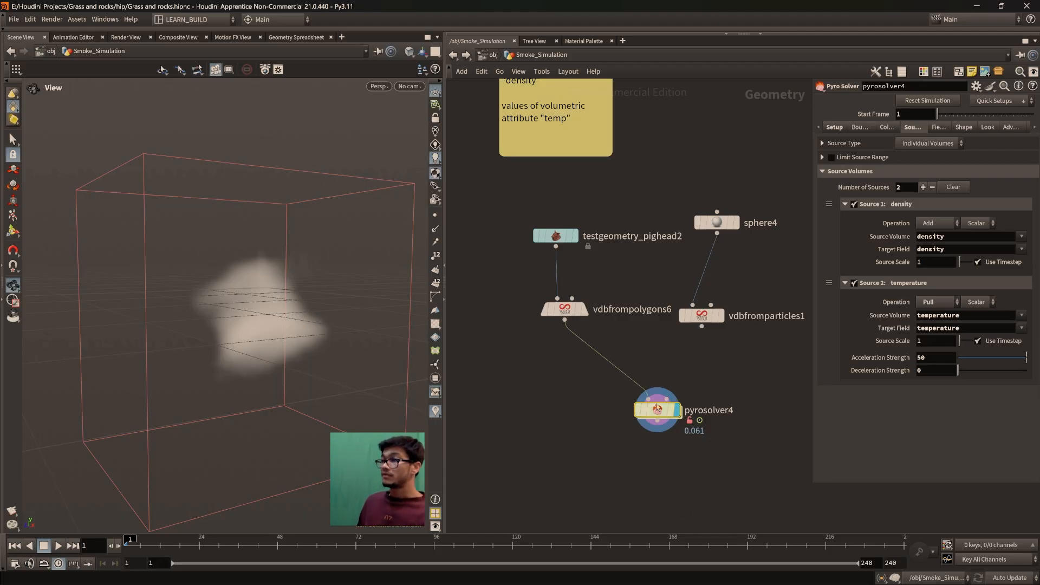
Set pyrosolver4's voxel size to 0.05, play the simulation and rewind it to frame 1
left_click(834, 127)
left_click(918, 159)
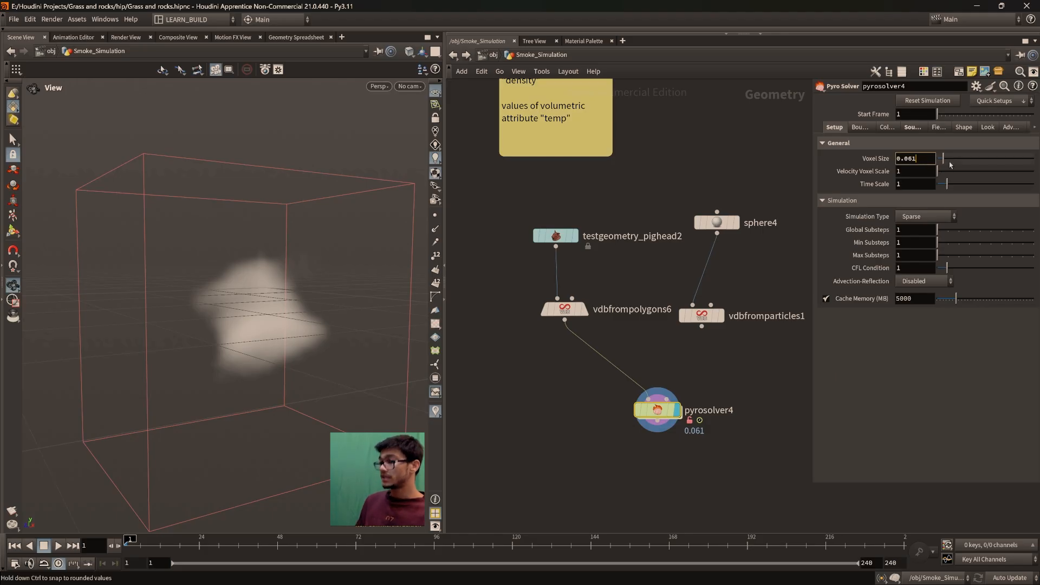
type("5")
key("Return")
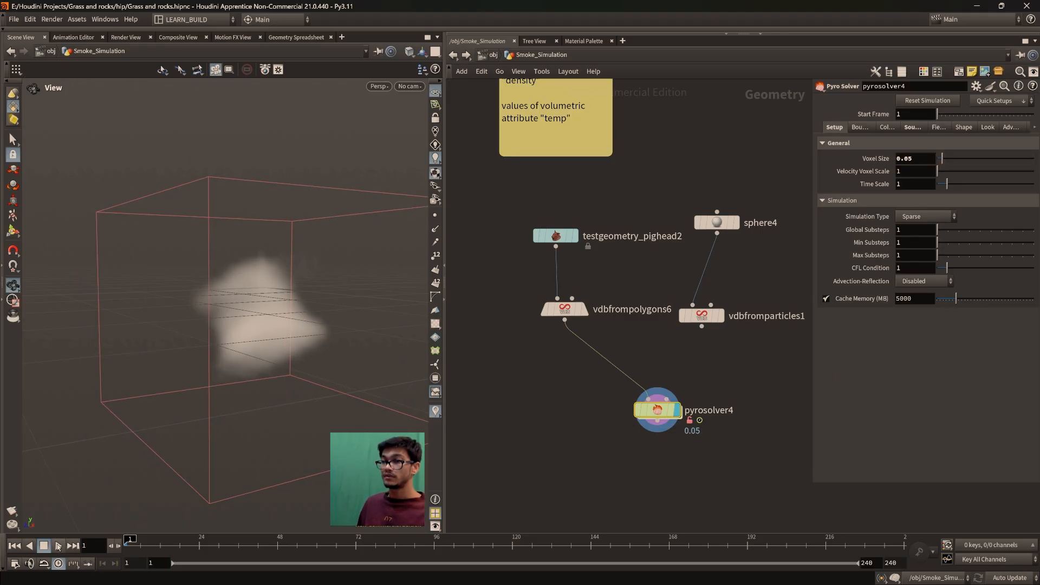
left_click(58, 546)
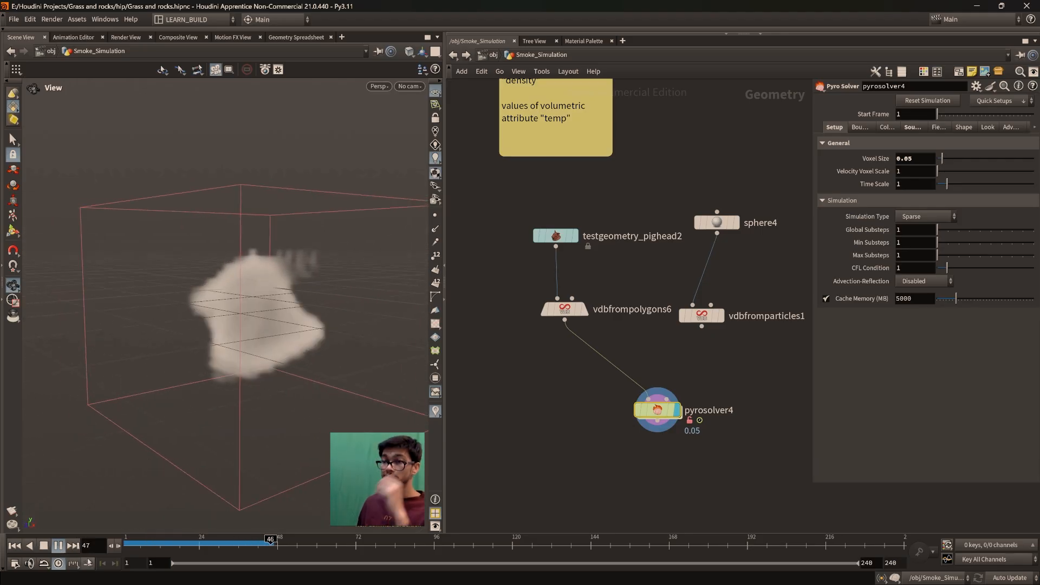
left_click(15, 546)
left_click_drag(226, 365, 306, 418)
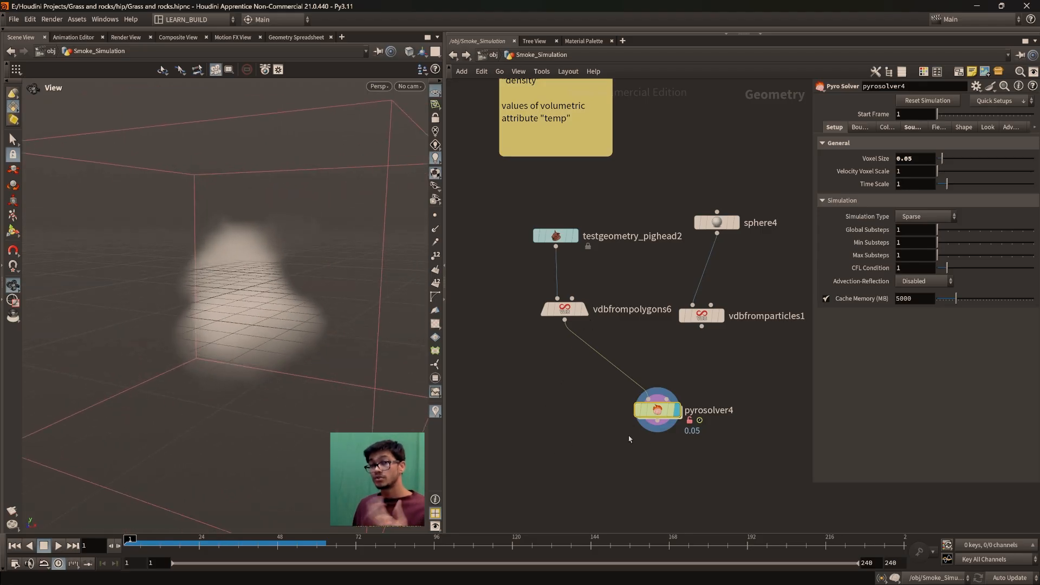
Show the vdbfrompolygons6 parameters, replay the simulation and rewind to the first frame
left_click(573, 312)
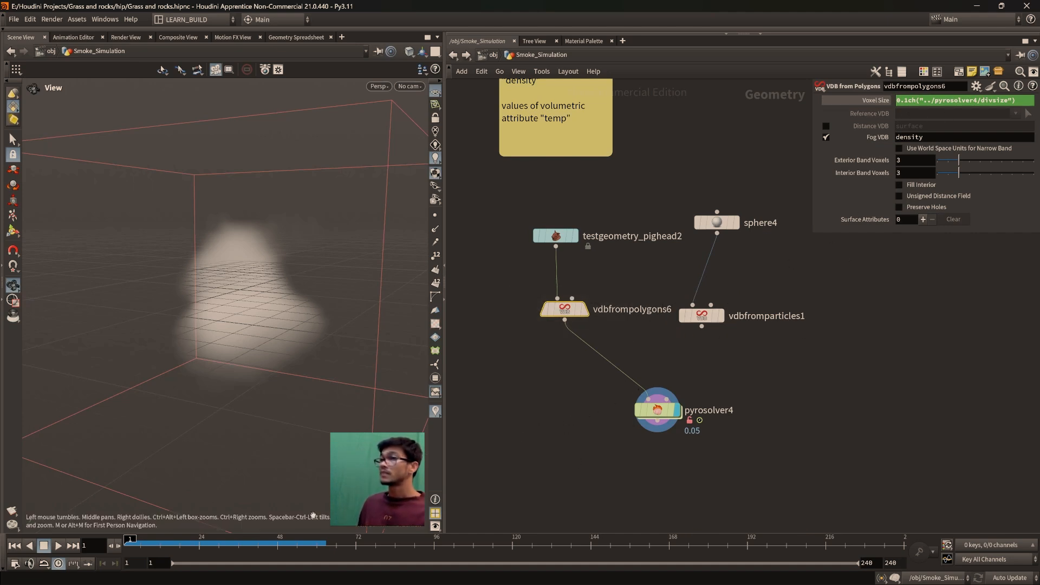
left_click(58, 546)
mouse_move(271, 365)
left_mouse_down()
mouse_move(207, 372)
mouse_move(261, 368)
left_mouse_up()
left_click(59, 546)
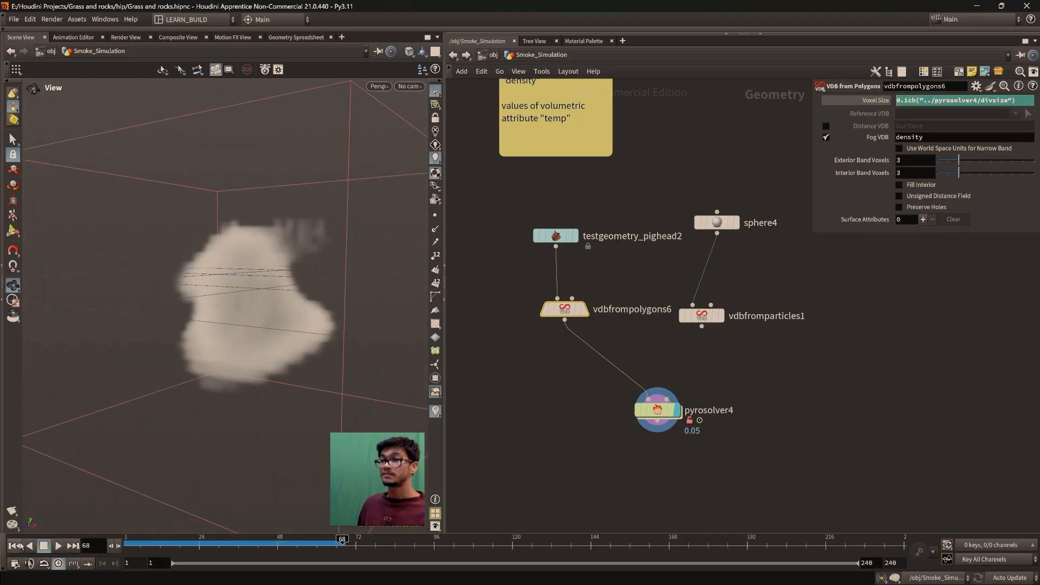
left_click(15, 546)
scroll(749, 459, "down", 3)
scroll(750, 460, "up", 3)
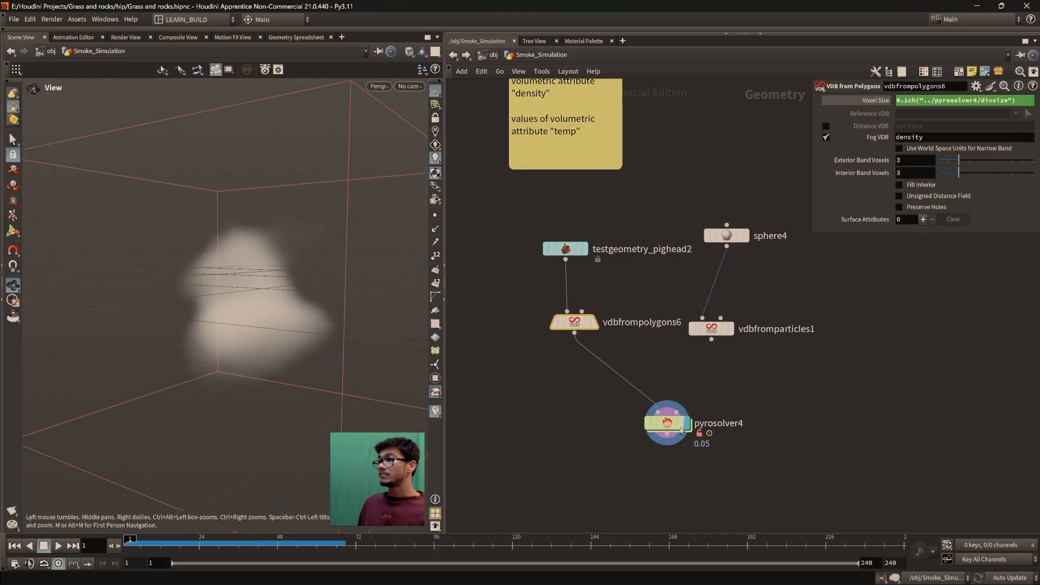
Enable Wind in pyrosolver4's Shape settings and set the wind direction to 0, 1, 0
left_click(679, 428)
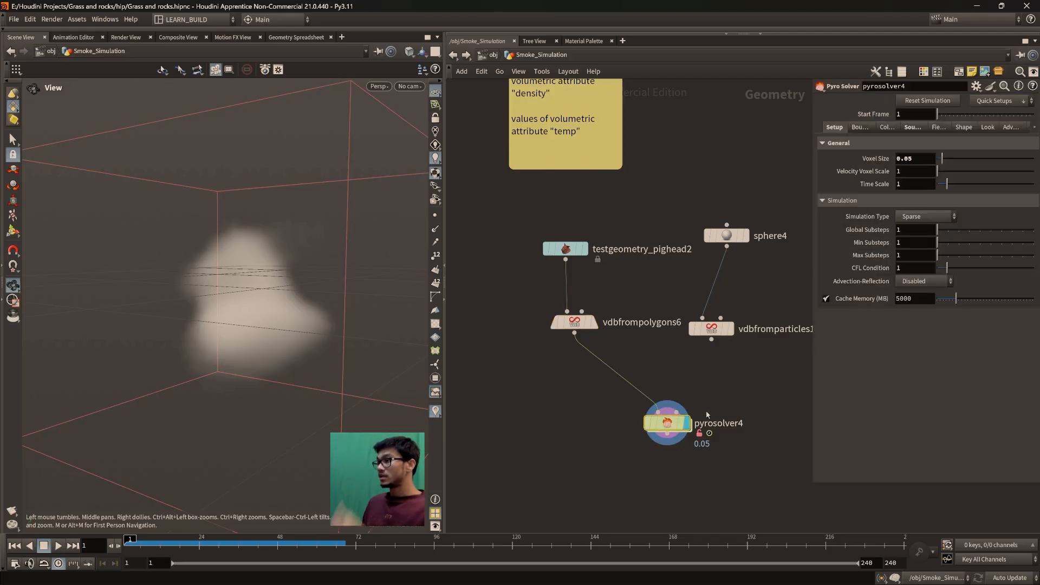
left_click(966, 128)
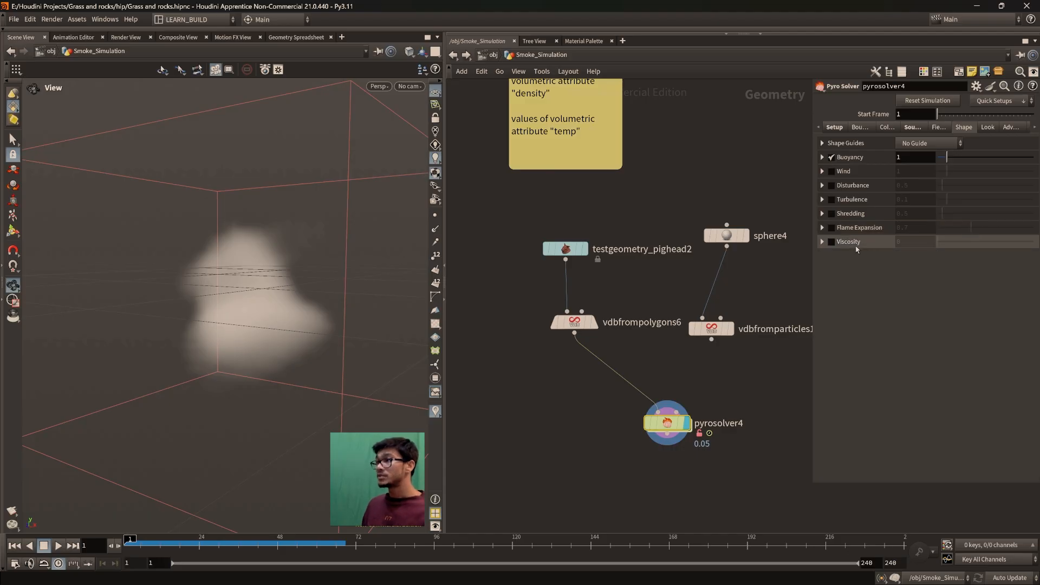
left_click(832, 200)
left_click(832, 200)
left_click(832, 172)
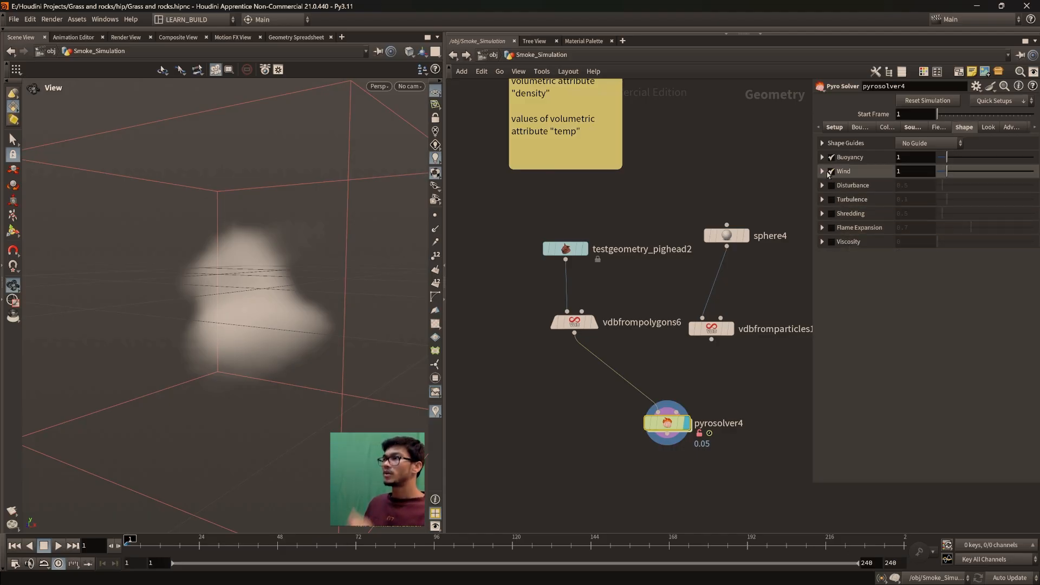
left_click(823, 172)
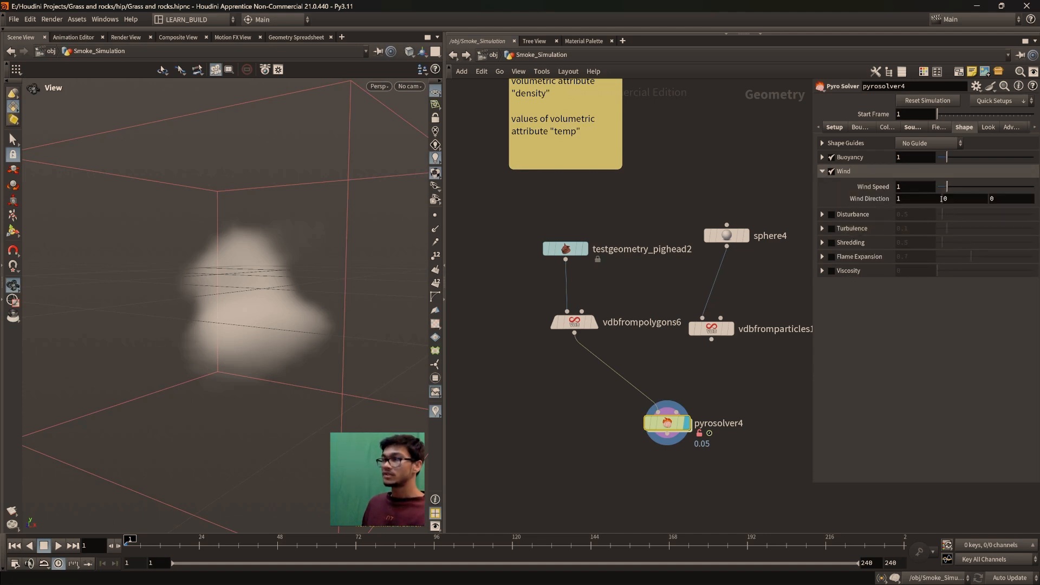
left_click(907, 197)
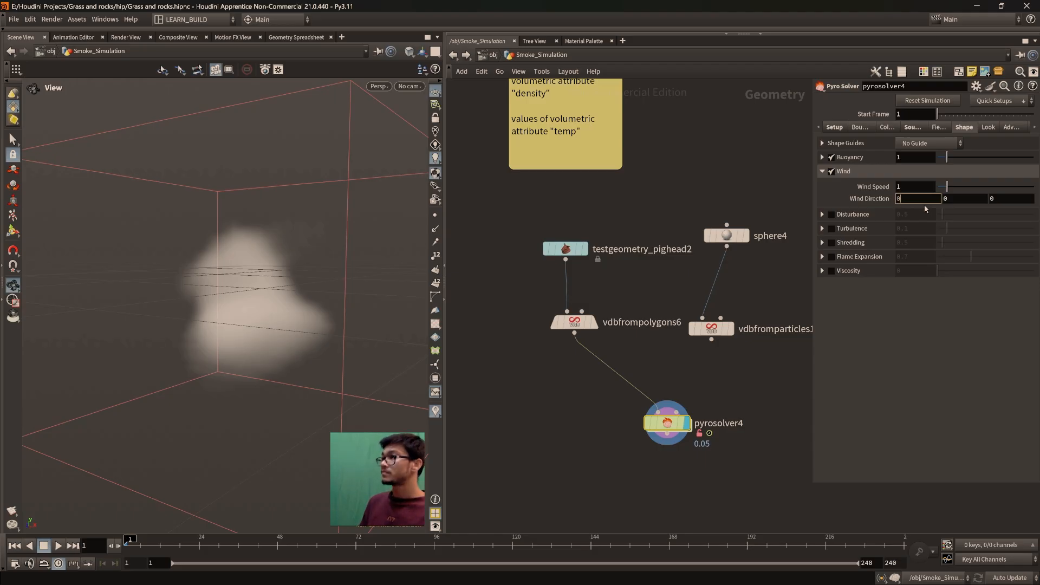
type("0")
left_click(941, 201)
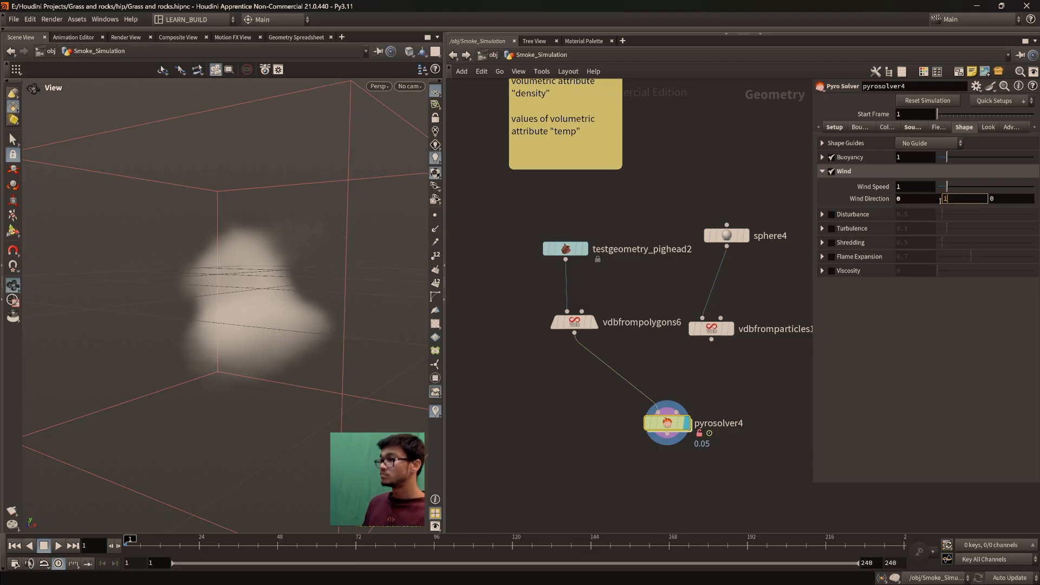
Play the simulation with the upward wind and inspect the smoke's motion in the viewport
right_click_drag(186, 428, 218, 450)
left_click_drag(218, 451, 240, 437)
key("Up")
left_click_drag(229, 441, 266, 410)
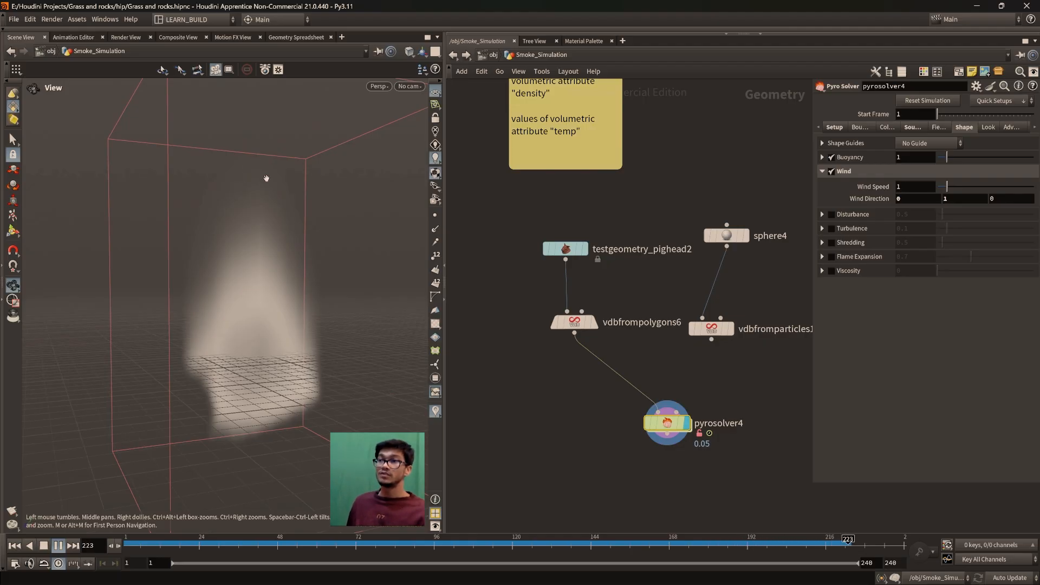
left_click_drag(271, 249, 364, 284)
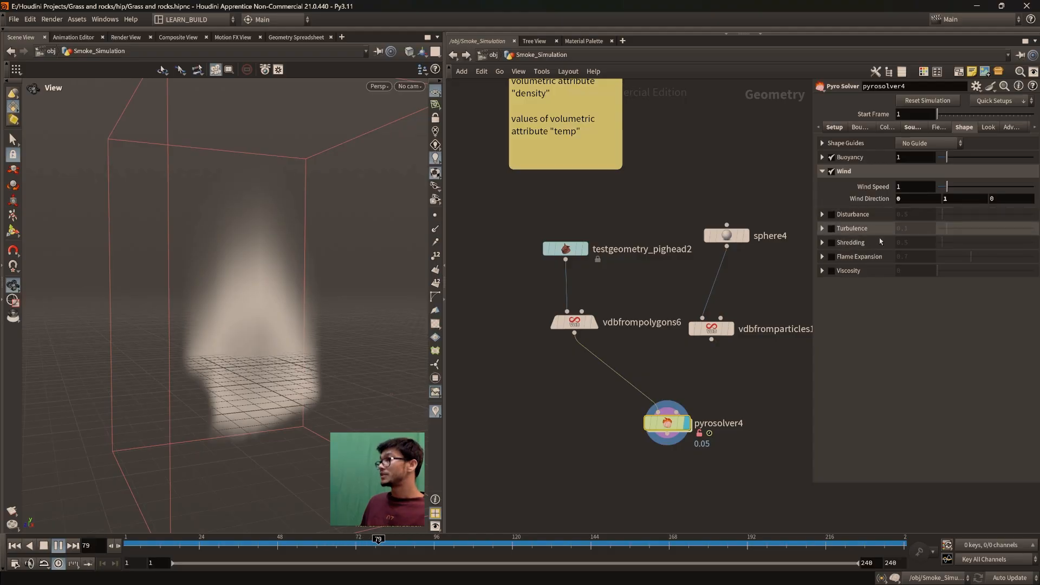
Expand the Buoyancy settings of pyrosolver4, replay the smoke from the start and rewind to frame 1
left_click(824, 157)
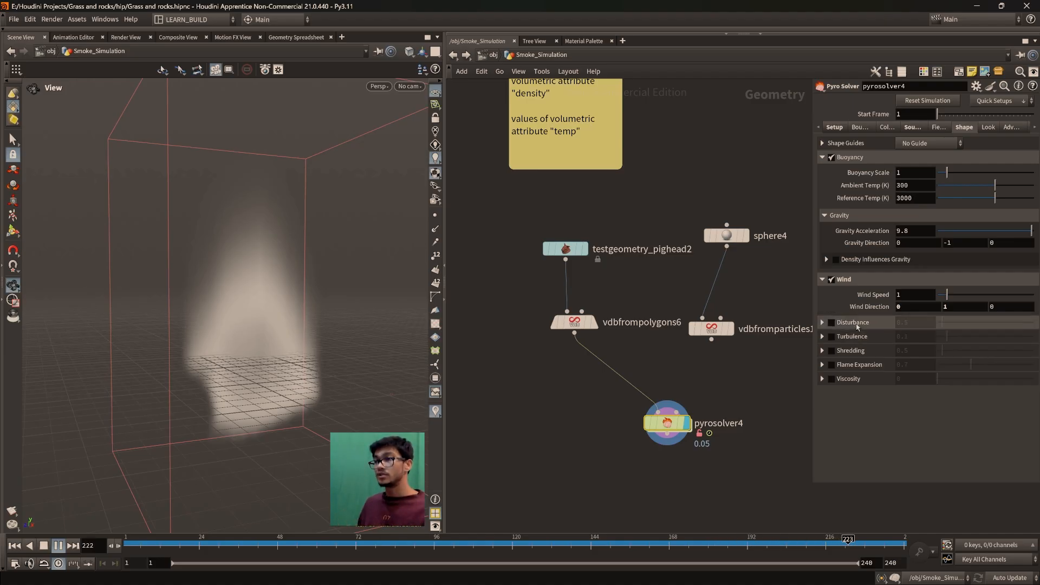
left_click_drag(348, 255, 284, 322)
left_click_drag(247, 545, 126, 544)
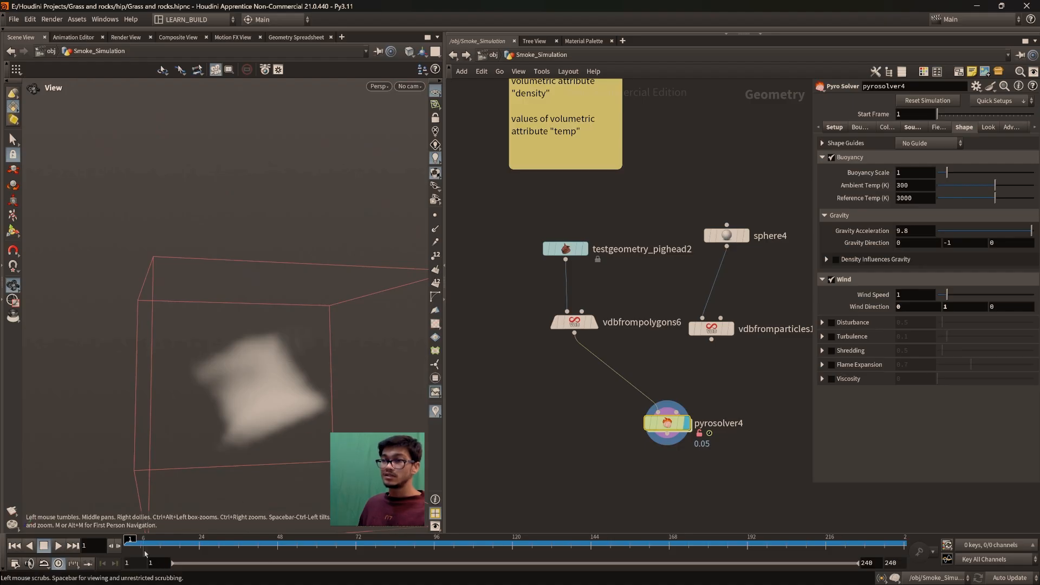
key("Up")
left_click_drag(309, 411, 264, 284)
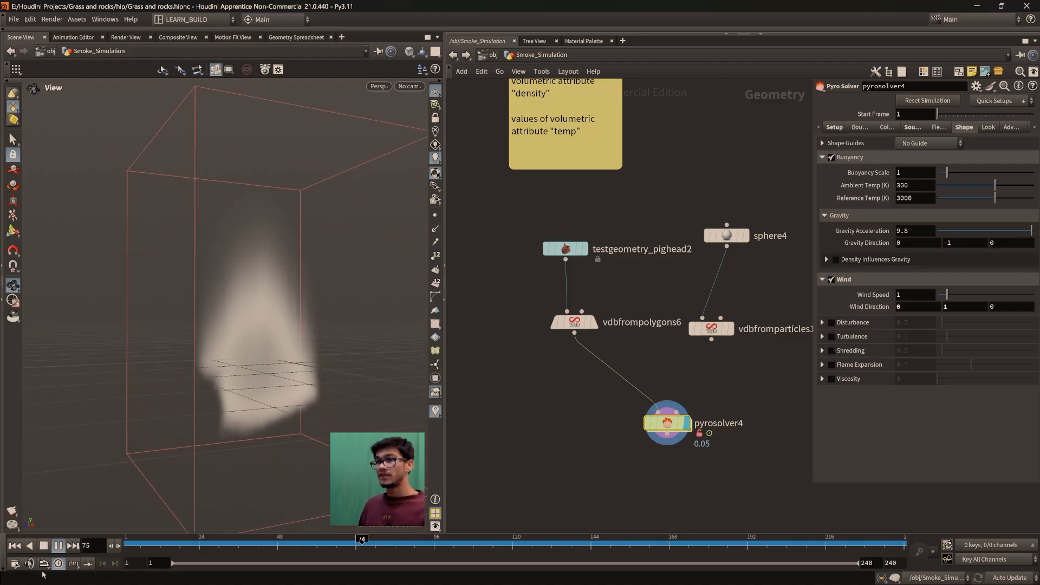
left_click(56, 545)
left_click(14, 545)
left_click_drag(202, 330, 225, 390)
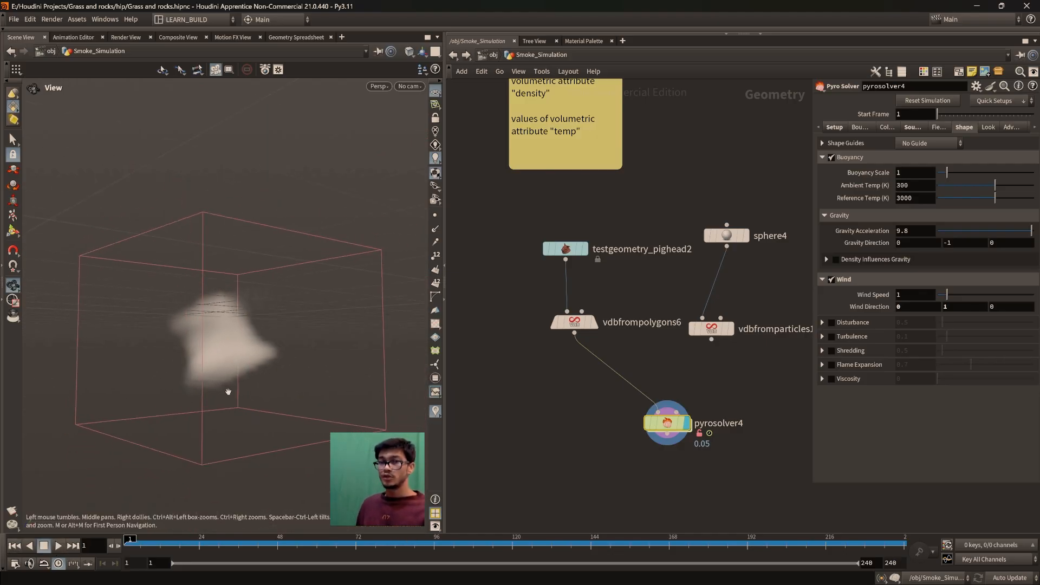
Enable Turbulence on pyrosolver4, expand its settings and play the simulation to check the smoke
left_click(830, 338)
left_click(823, 337)
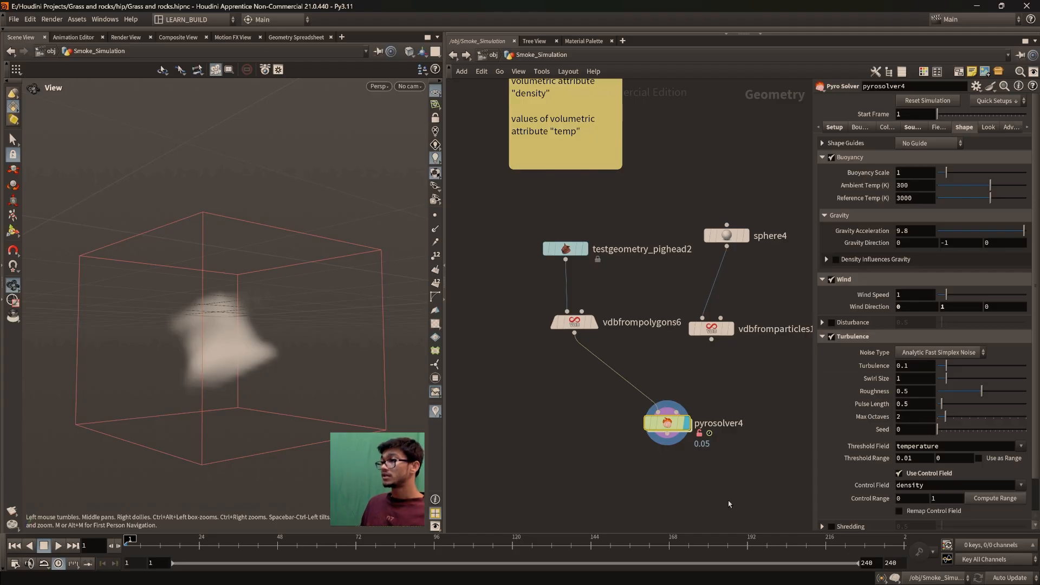
left_click(59, 545)
left_click_drag(223, 377, 255, 428)
left_click(59, 546)
Set the Turbulence Threshold Field of pyrosolver4 to density
scroll(861, 352, "down", 1)
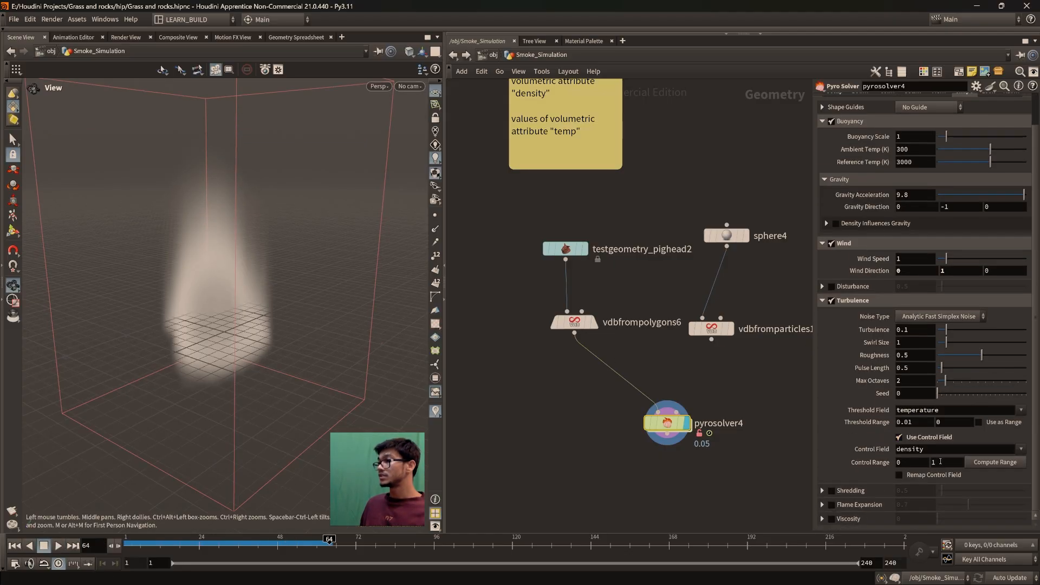
left_click_drag(947, 412, 899, 416)
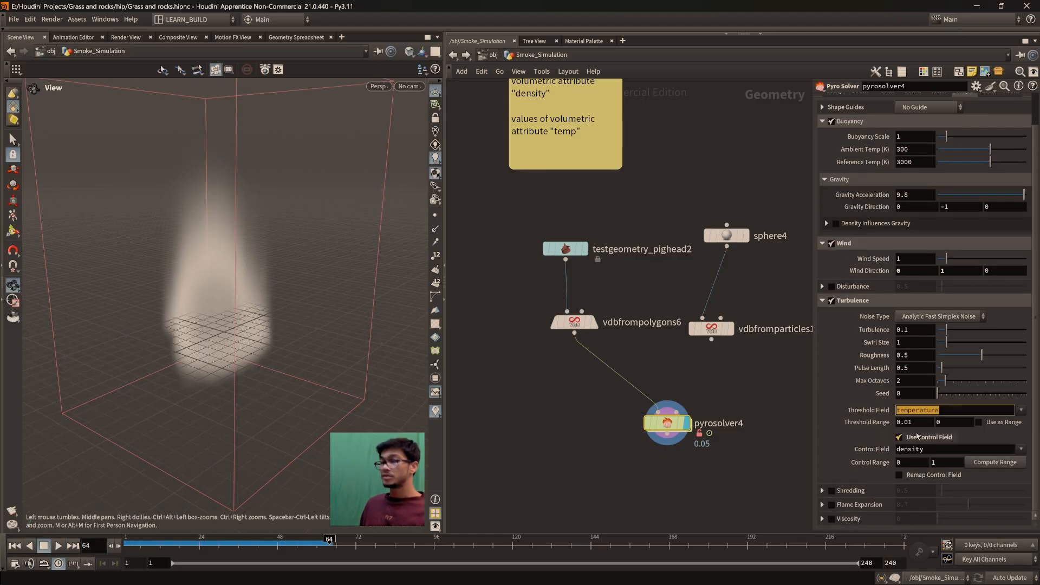
left_click(576, 322)
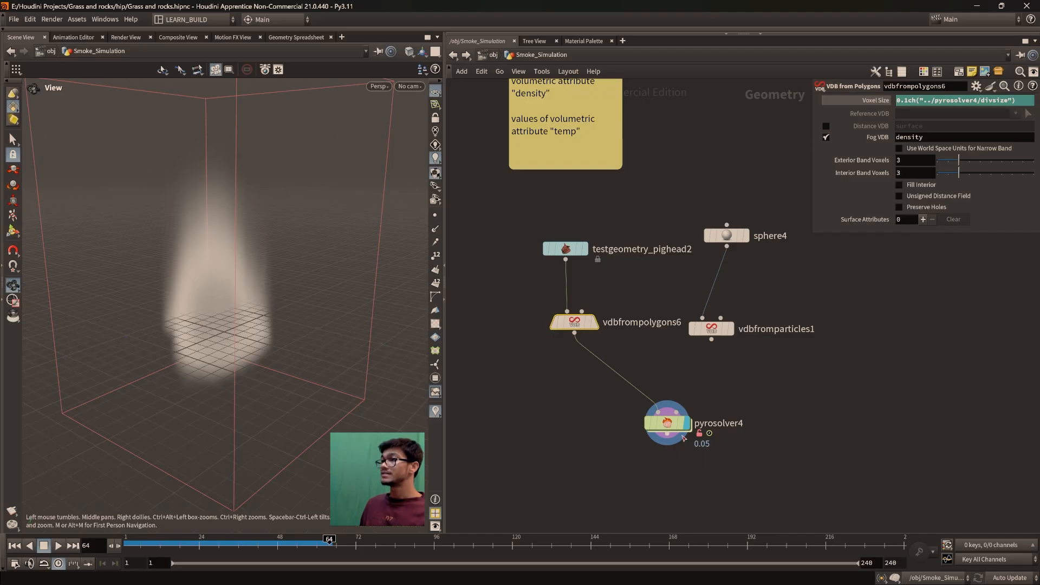
left_click(674, 424)
left_click(951, 413)
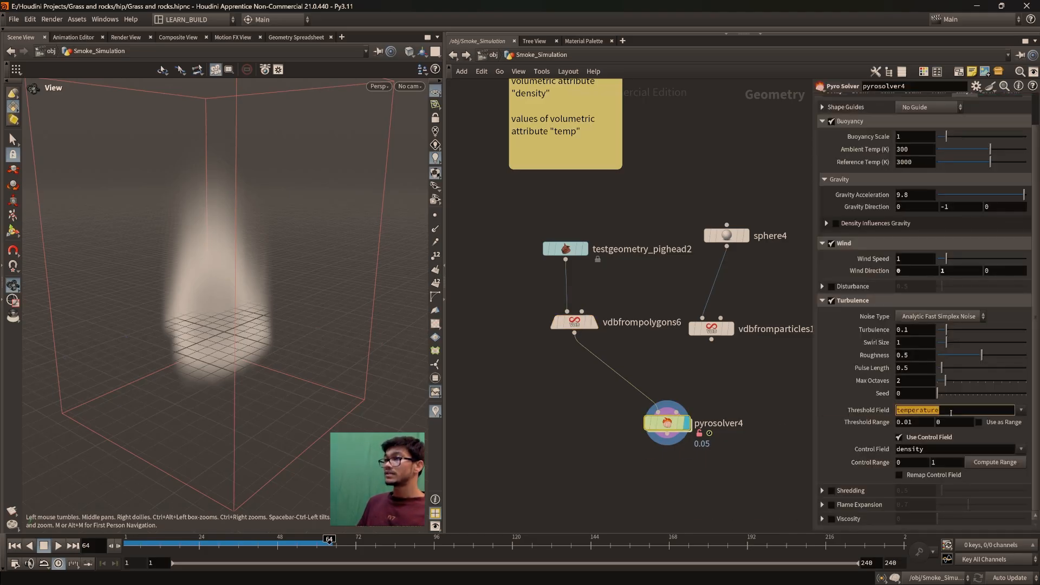
type("density")
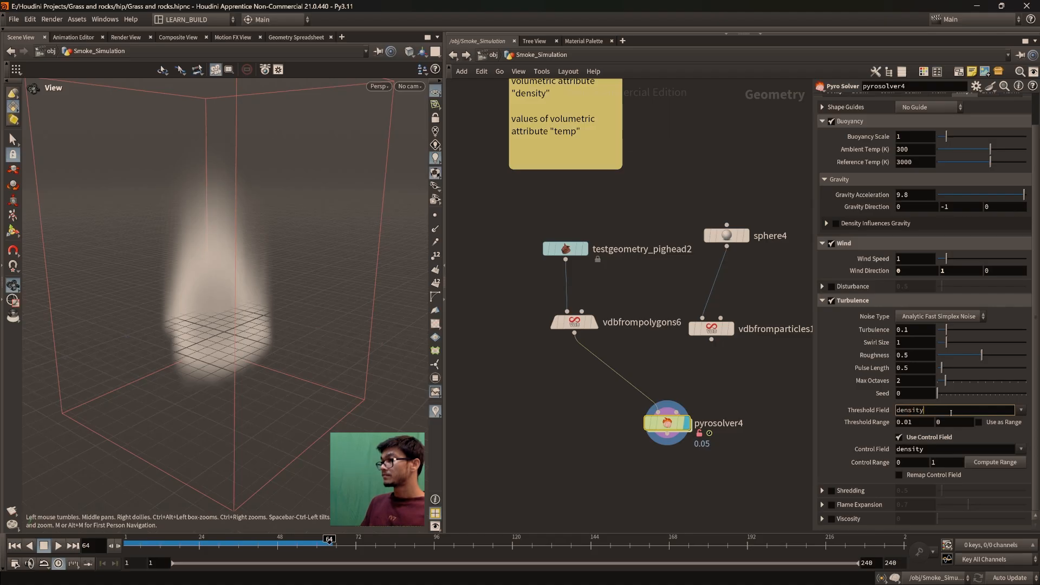
key("Return")
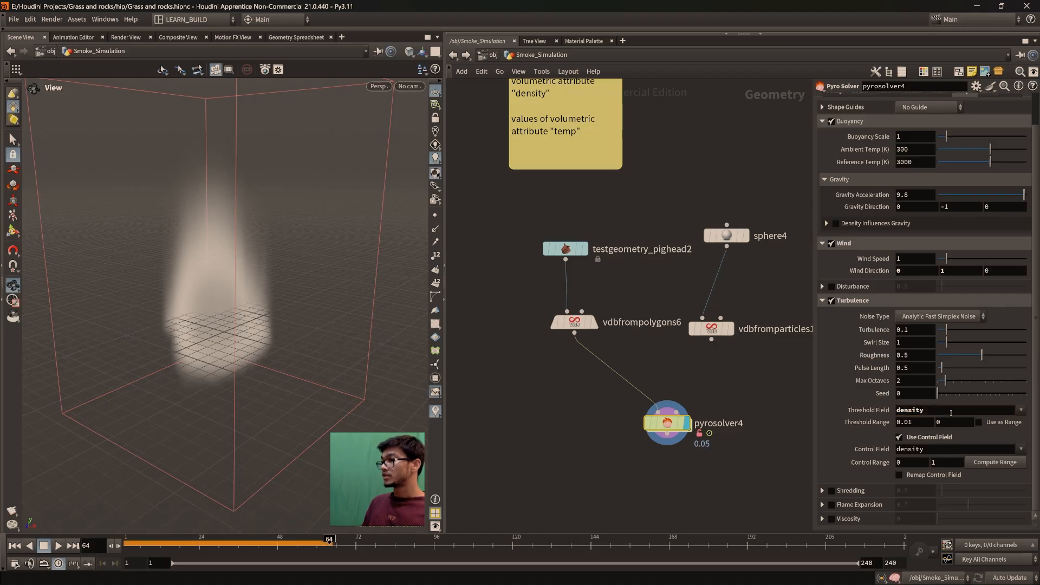
left_click(1021, 411)
left_click(996, 422)
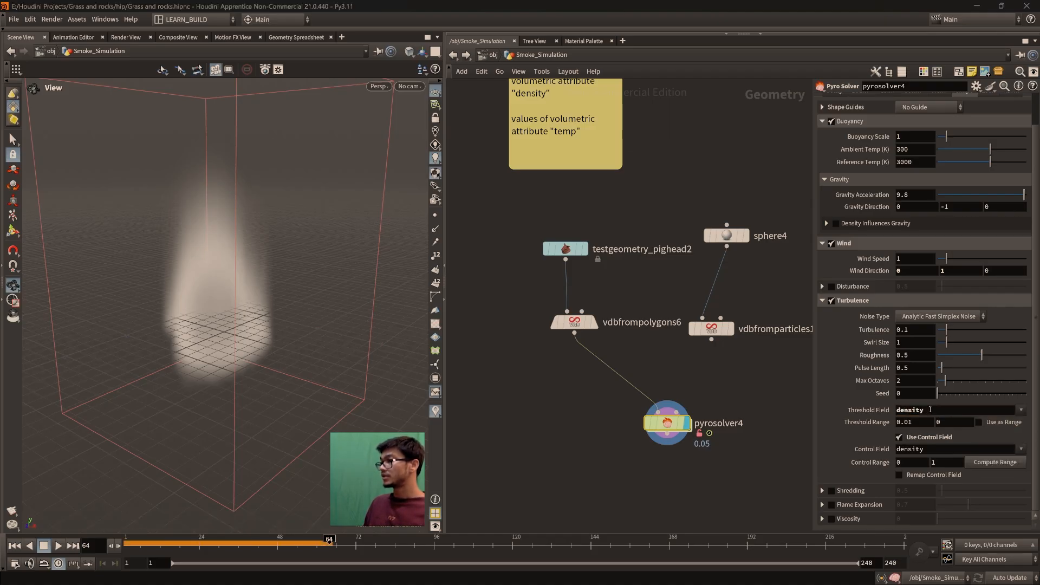
Play the turbulent smoke from frame 1, inspect its motion in the viewport, and rewind to the start
left_click_drag(177, 540, 124, 541)
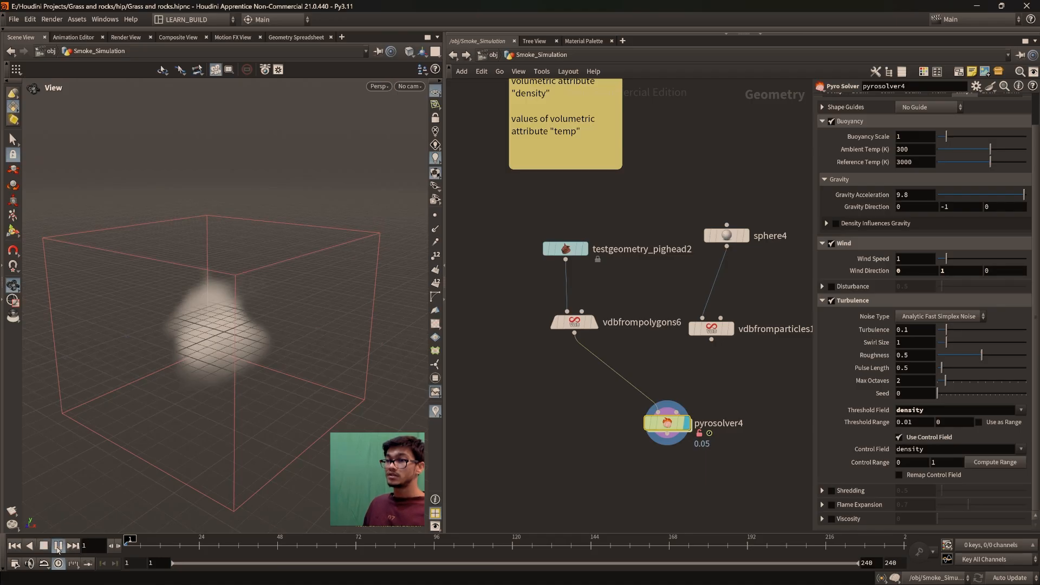
left_click(58, 547)
left_click_drag(238, 382, 257, 383)
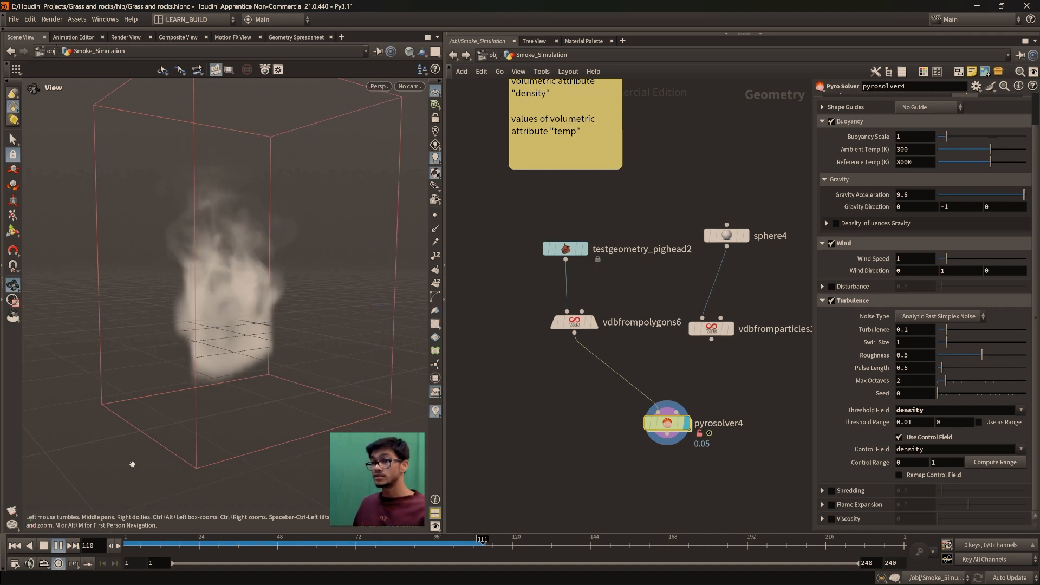
left_click(60, 546)
left_click(14, 545)
mouse_move(585, 583)
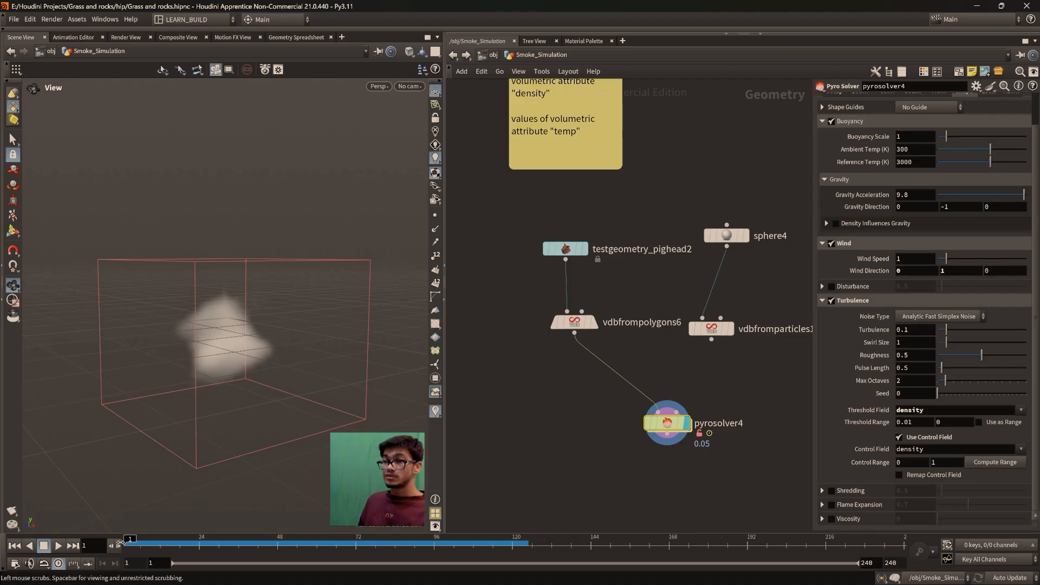
left_click(58, 546)
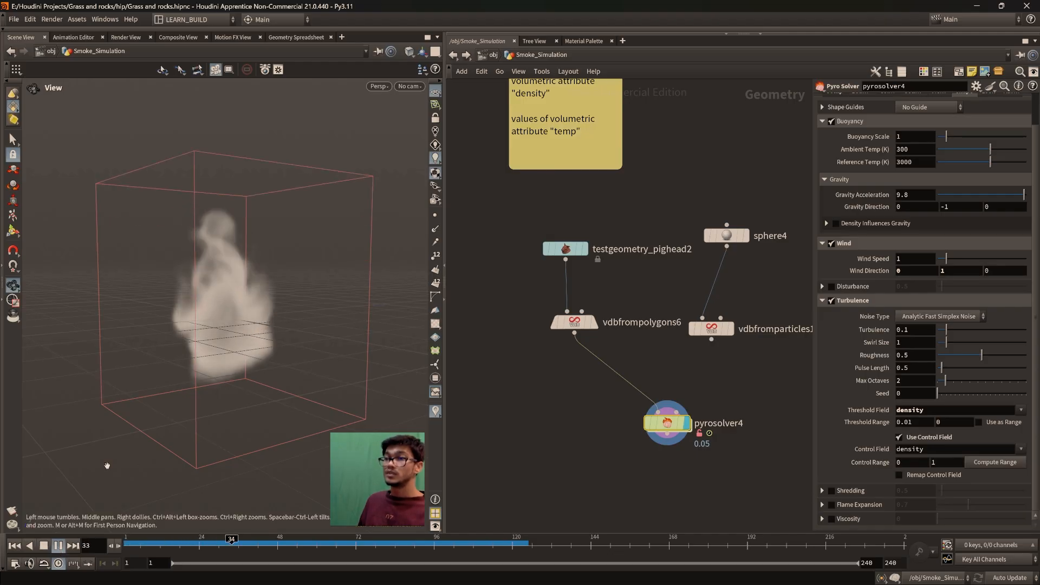
left_click(44, 546)
left_click(14, 546)
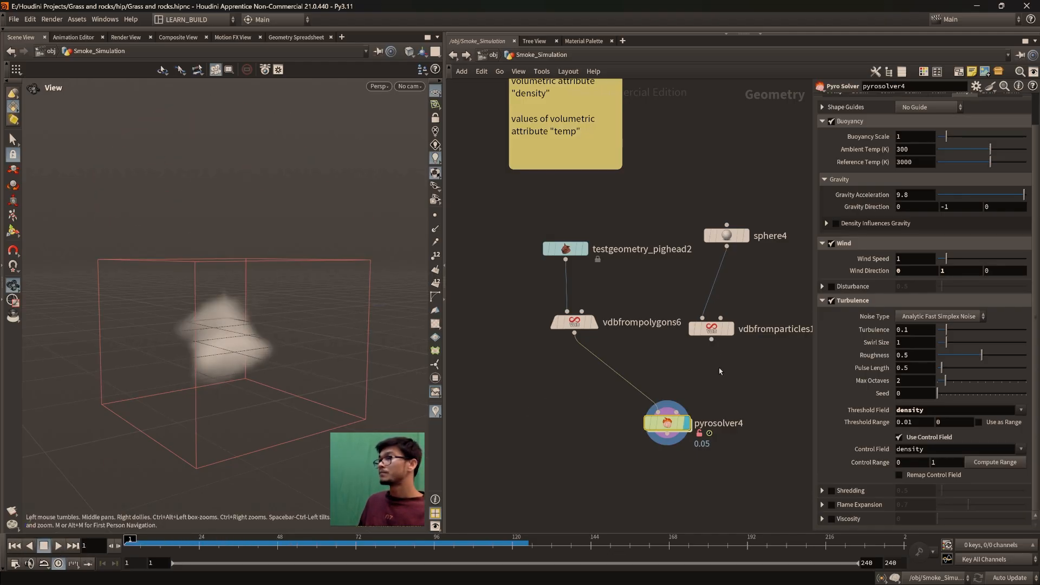
Set pyrosolver4's Wind Speed to 2.2, play the simulation and rewind to frame 1
left_click_drag(946, 259, 957, 259)
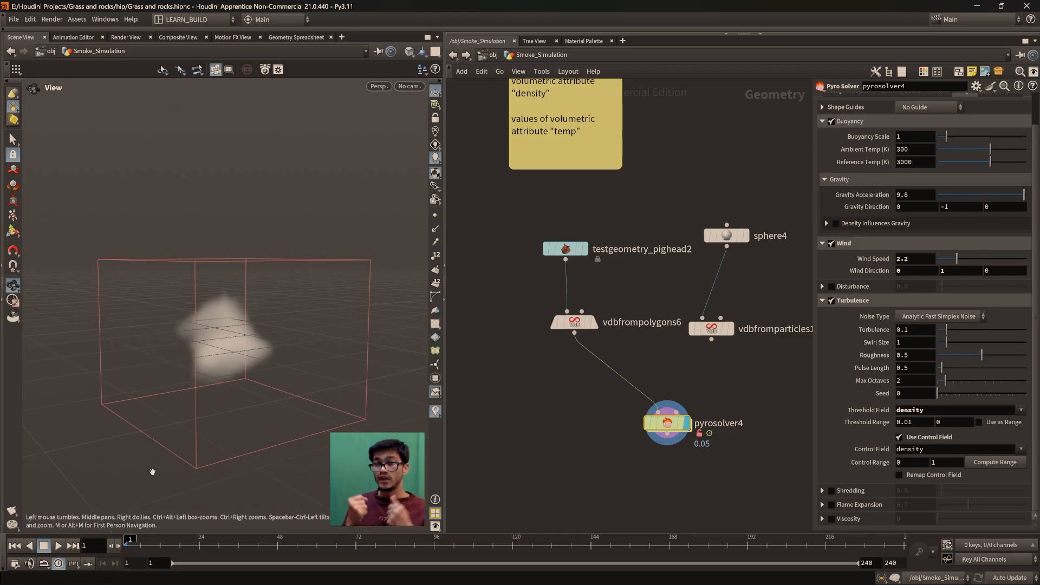
left_click(58, 546)
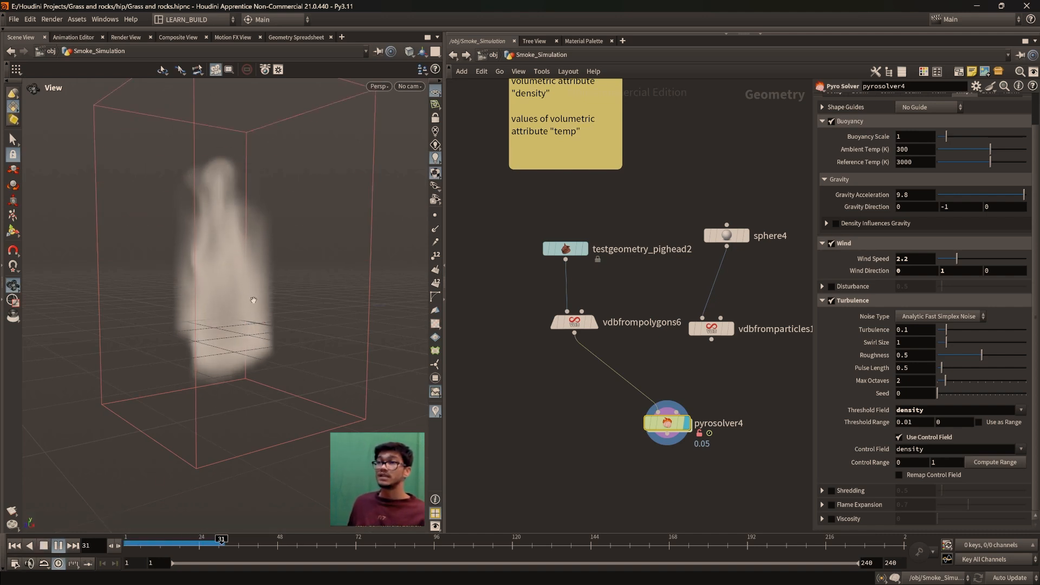
left_click(15, 545)
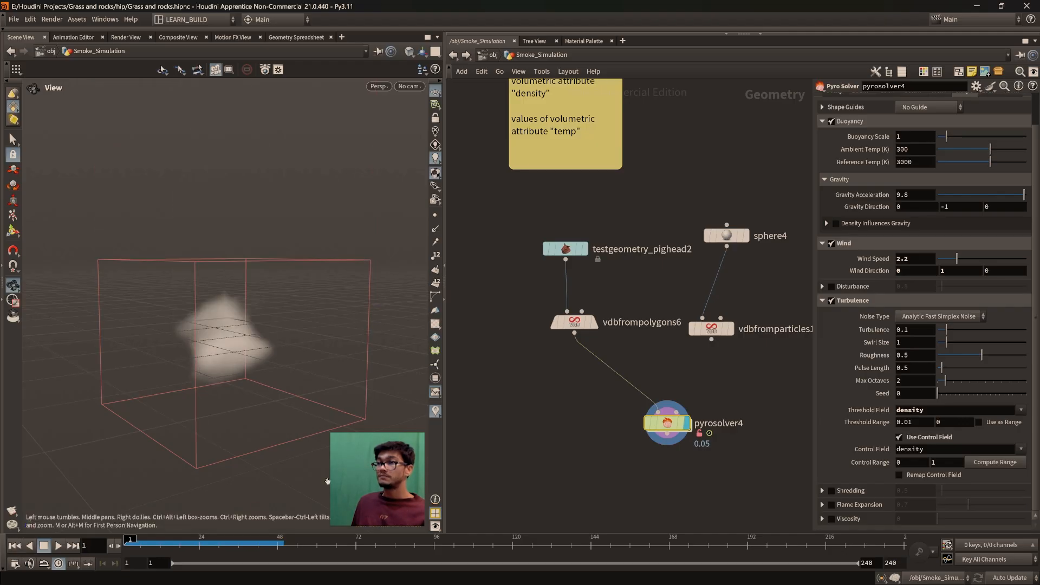
Change the Wind Direction of pyrosolver4 to 1, 1, 0 and play the simulation
scroll(923, 464, "up", 2)
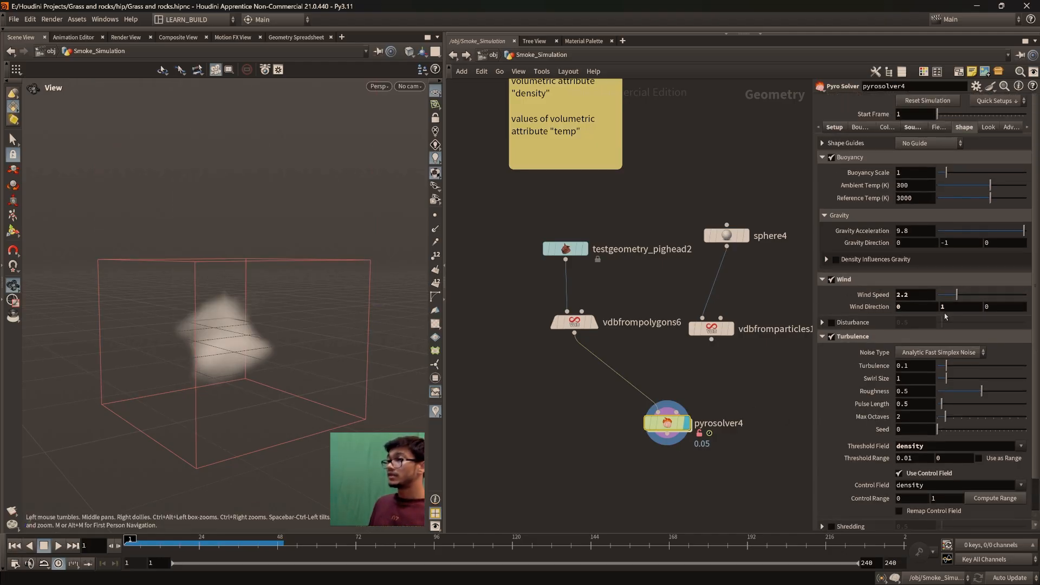
left_click(900, 307)
type("1")
key("Return")
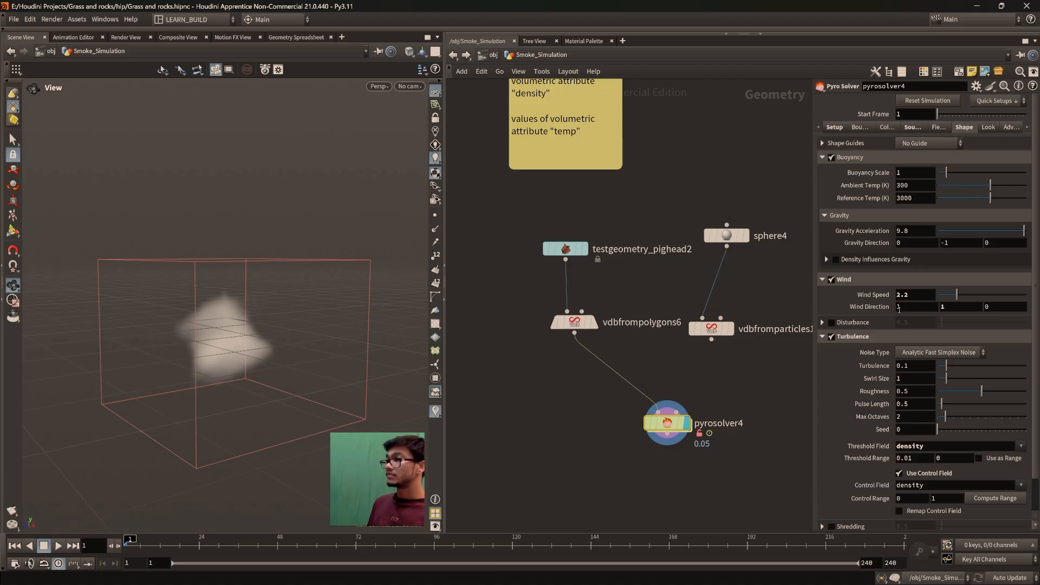
left_click(56, 546)
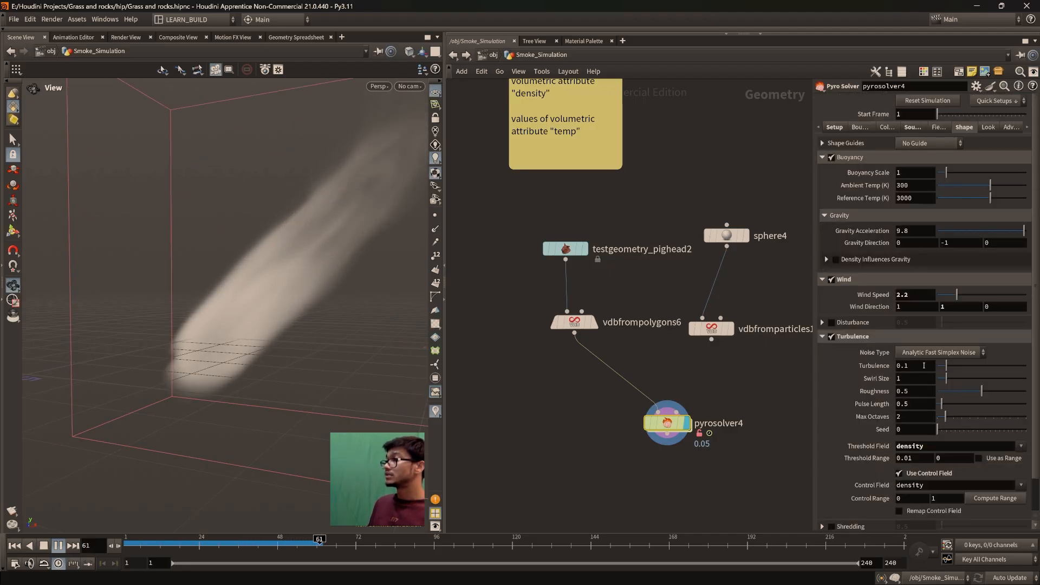
Raise the Turbulence strength of pyrosolver4 to 0.208 and replay the smoke from frame 1
left_click_drag(946, 366, 957, 370)
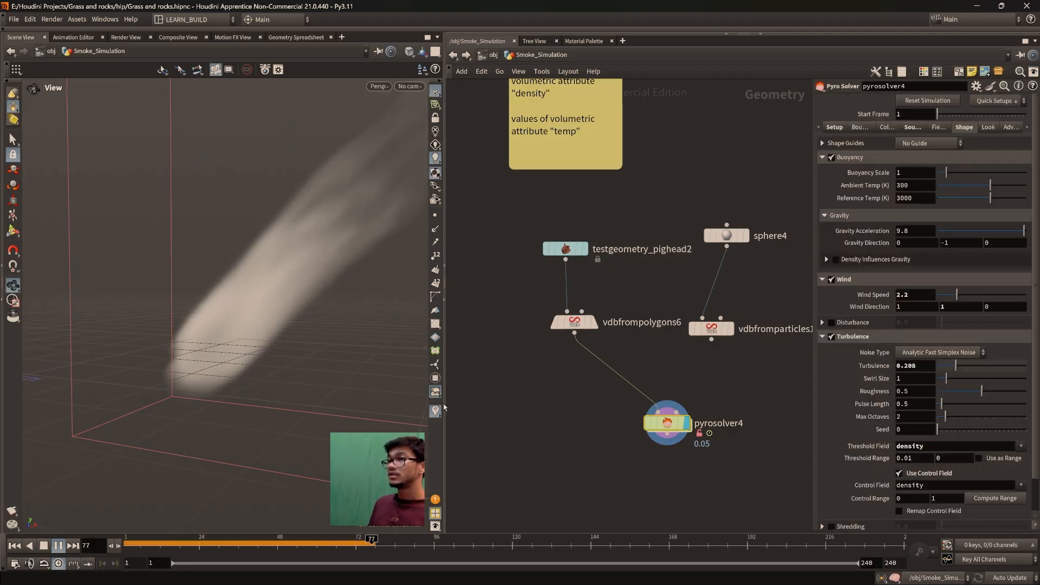
left_click(14, 545)
left_click(59, 547)
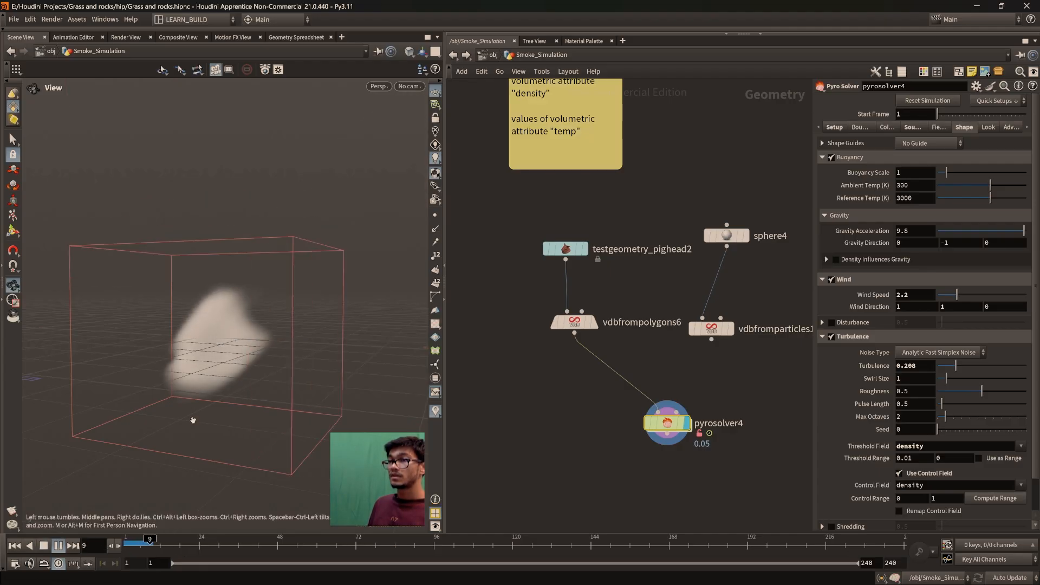
Set pyrosolver4's Turbulence strength to 0.596, replay the smoke while viewing it from other angles, and rewind to frame 1
left_click_drag(956, 366, 991, 367)
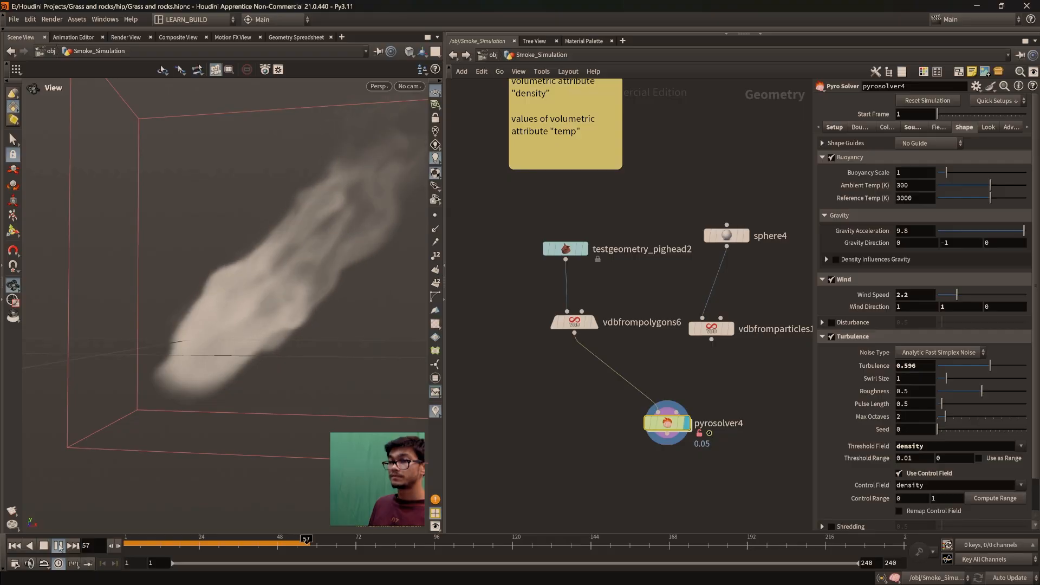
left_click_drag(228, 325, 225, 211)
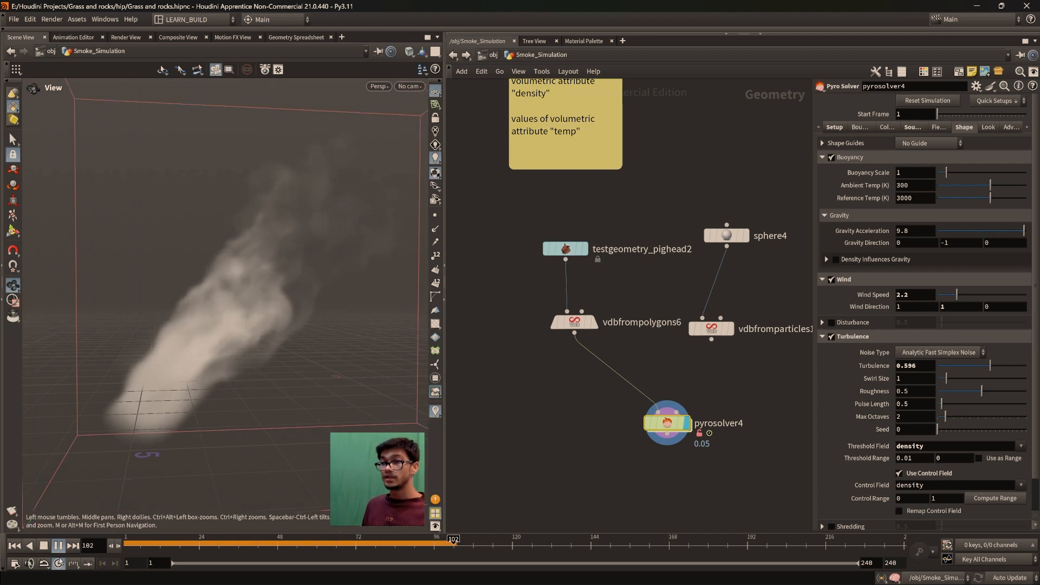
left_click(15, 545)
left_click(58, 546)
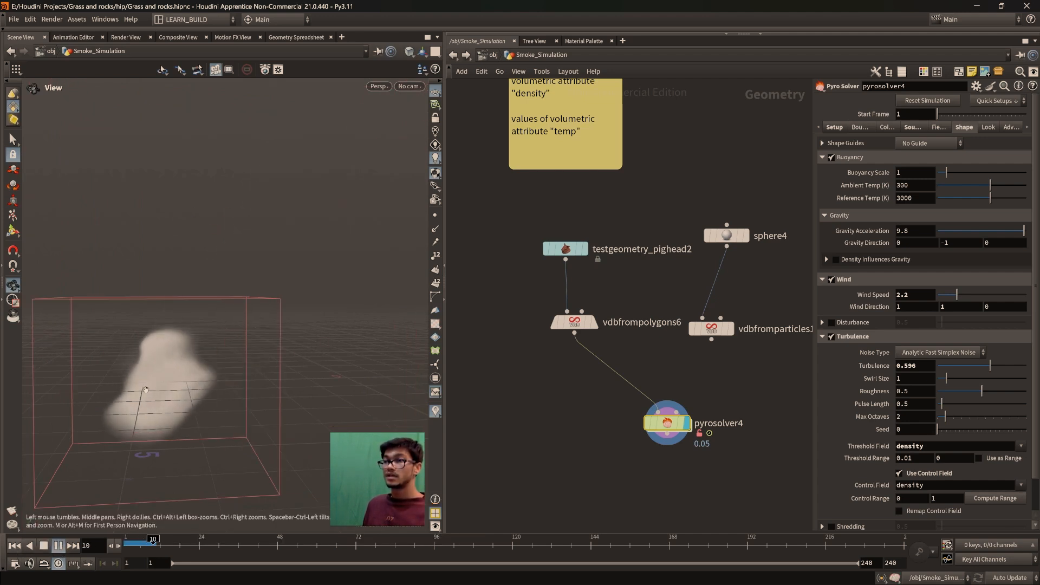
left_click_drag(191, 433, 232, 416)
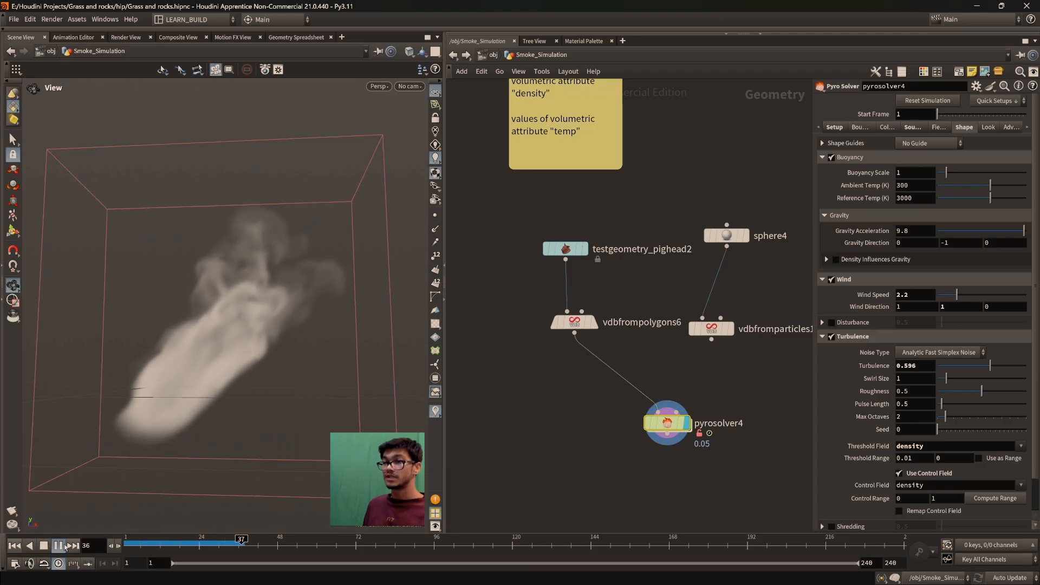
left_click(15, 545)
Move pyrosolver4 closer below the source branches and display the output of vdbfromparticles1 in the viewport
middle_click_drag(565, 452, 531, 456)
scroll(531, 455, "down", 2)
left_click_drag(614, 432, 587, 430)
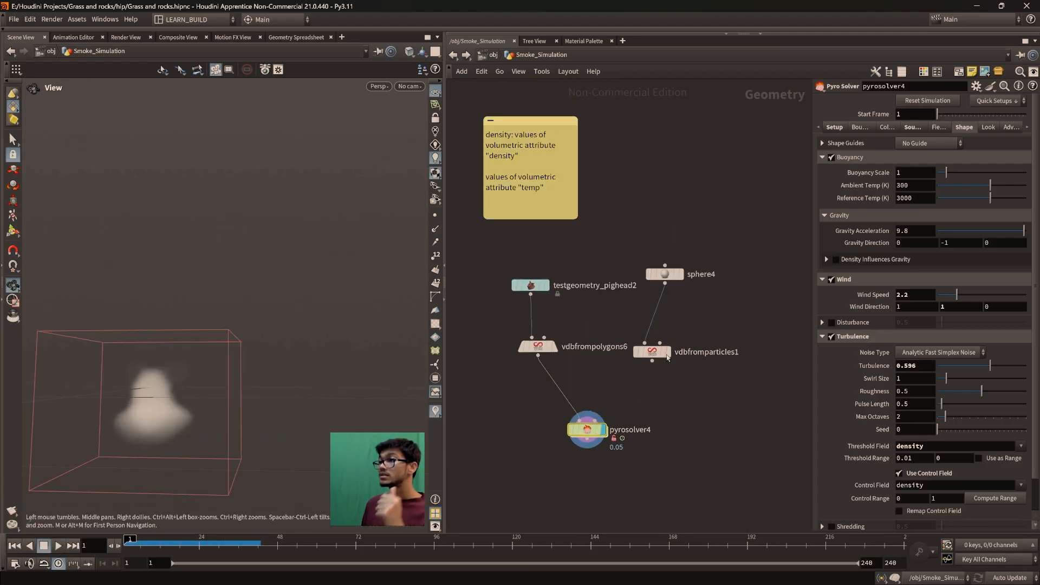
left_click(669, 352)
scroll(699, 408, "up", 2)
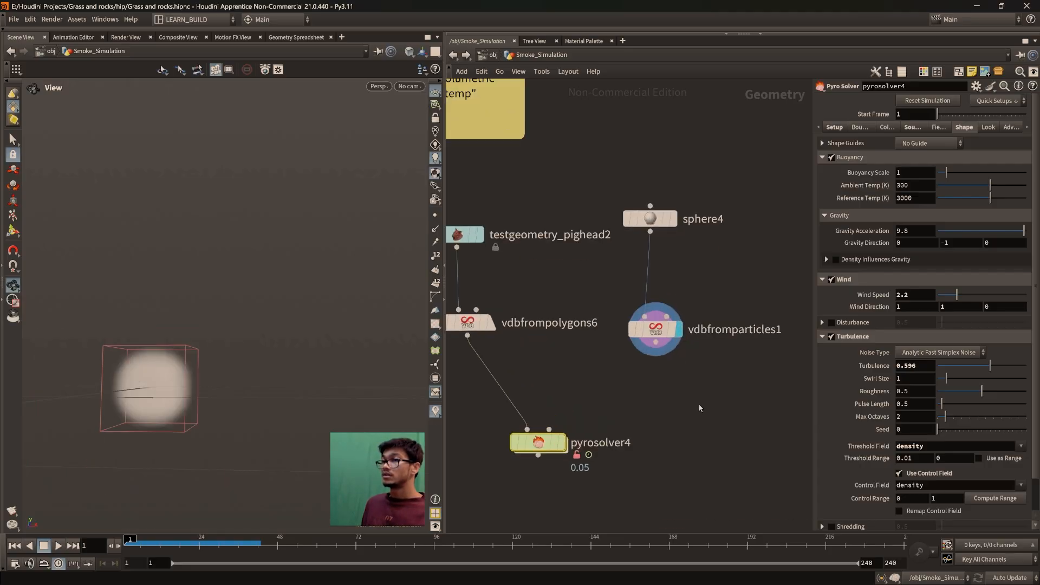
middle_click_drag(700, 408, 696, 423)
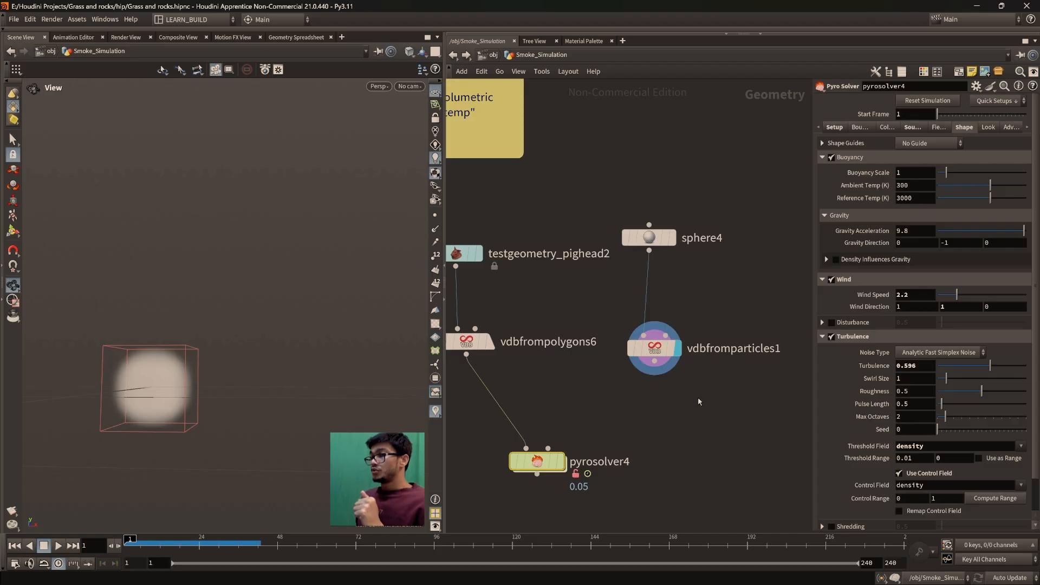
middle_click_drag(698, 398, 670, 407)
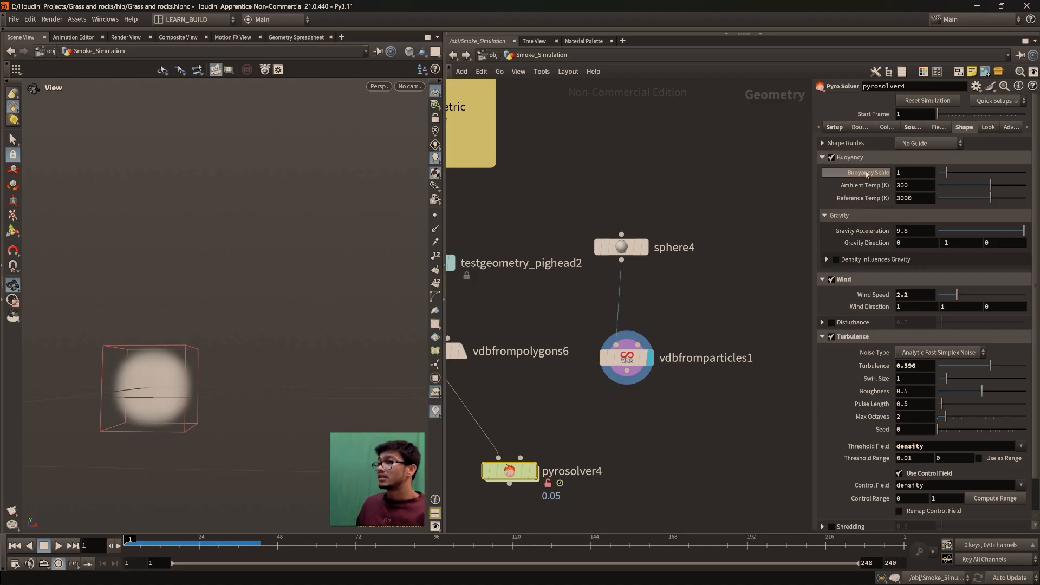
mouse_move(867, 174)
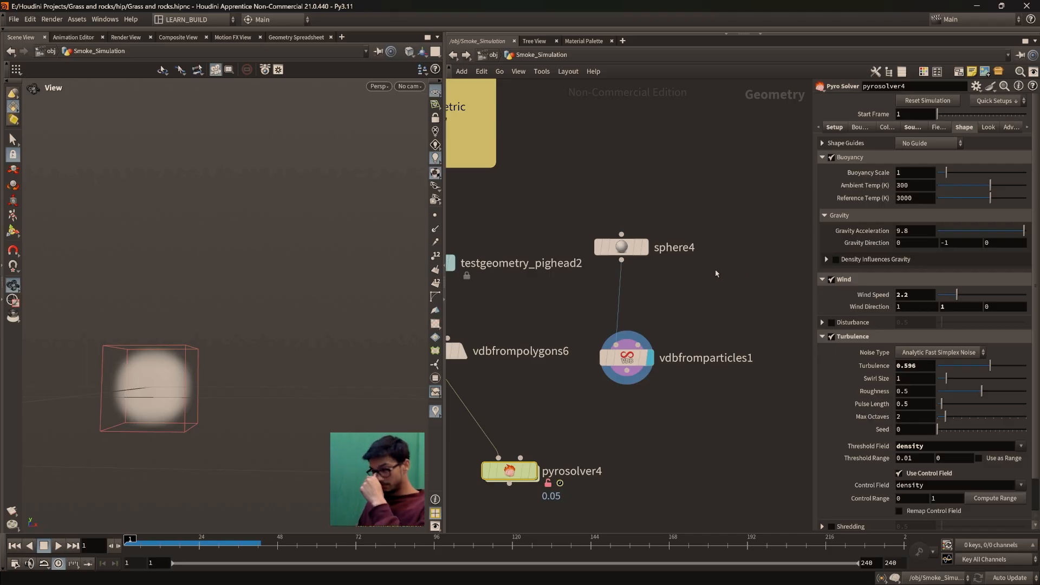
middle_click_drag(707, 301, 676, 310)
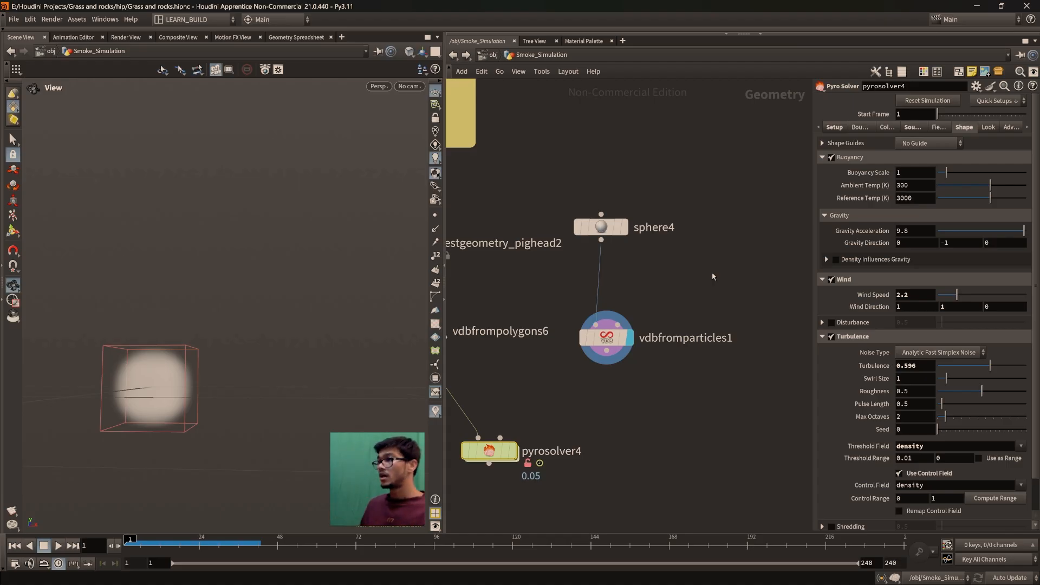
Examine the fog sphere of vdbfromparticles1 from above and at closer range in the viewport
mouse_move(607, 340)
middle_click_drag(244, 330, 293, 271)
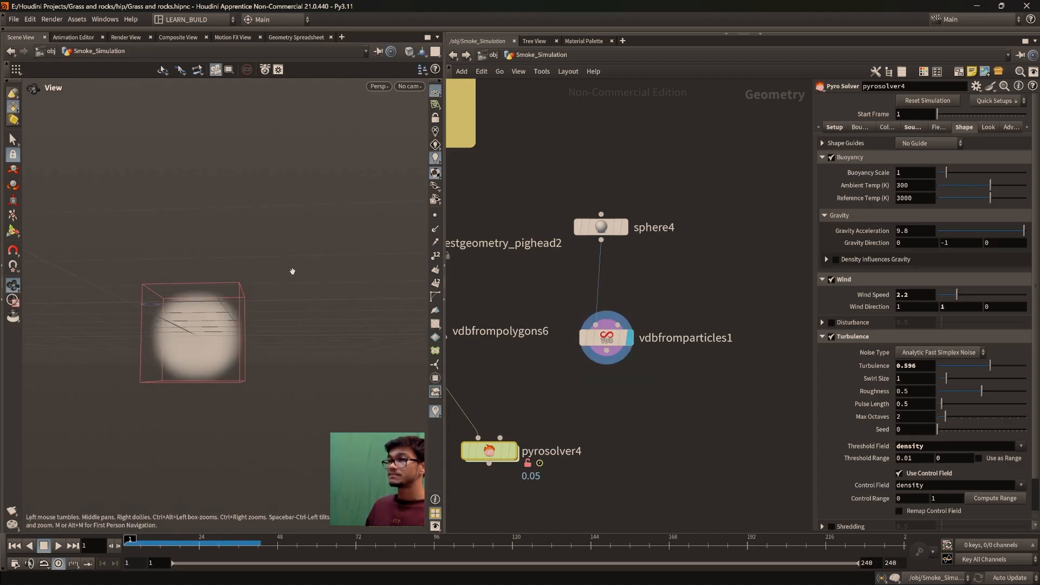
left_click_drag(292, 271, 246, 373)
middle_click_drag(247, 374, 215, 354)
scroll(233, 340, "up", 2)
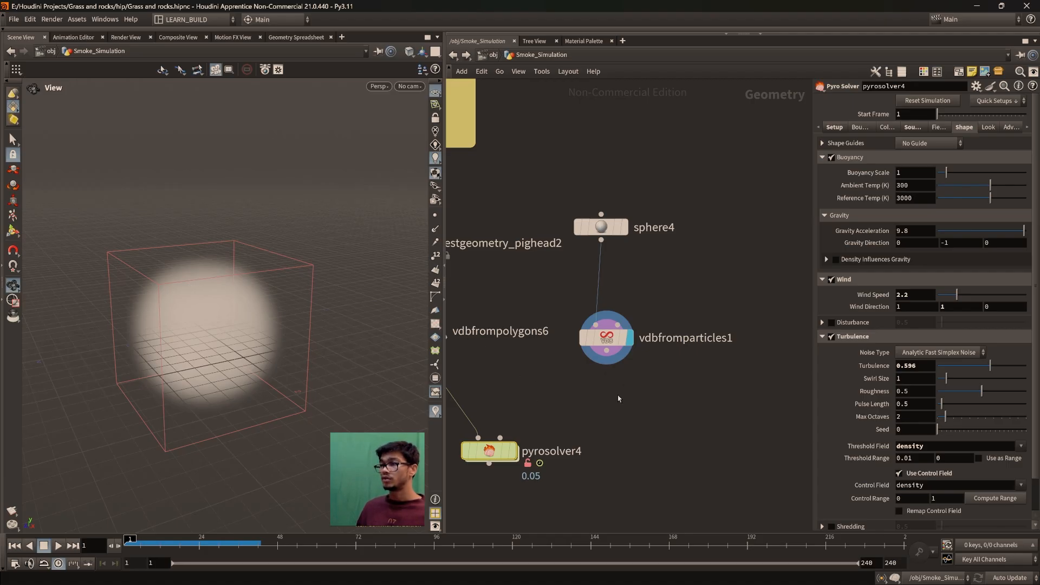
middle_click_drag(619, 399, 625, 407)
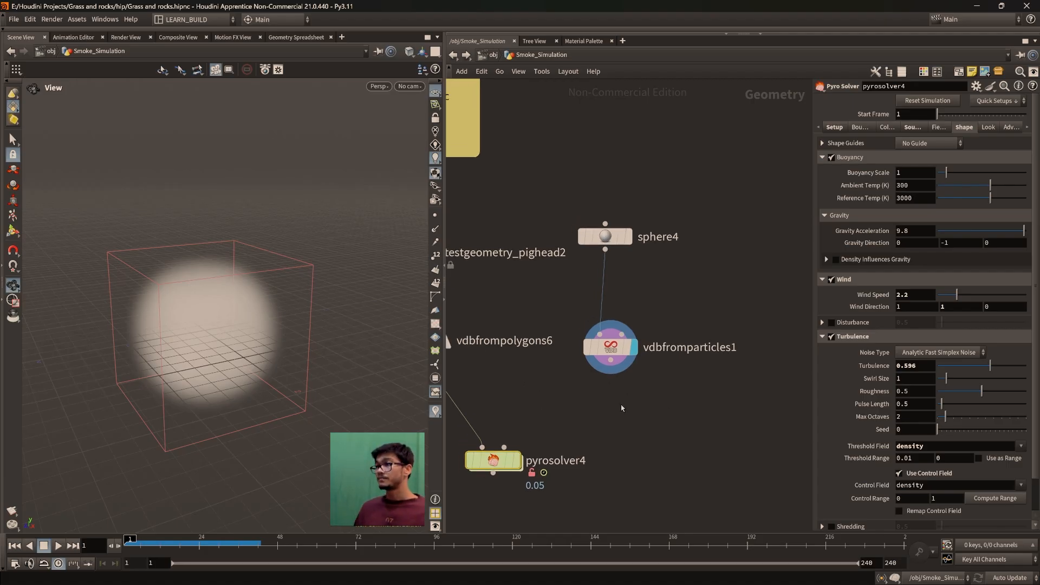
middle_click_drag(628, 406, 591, 373)
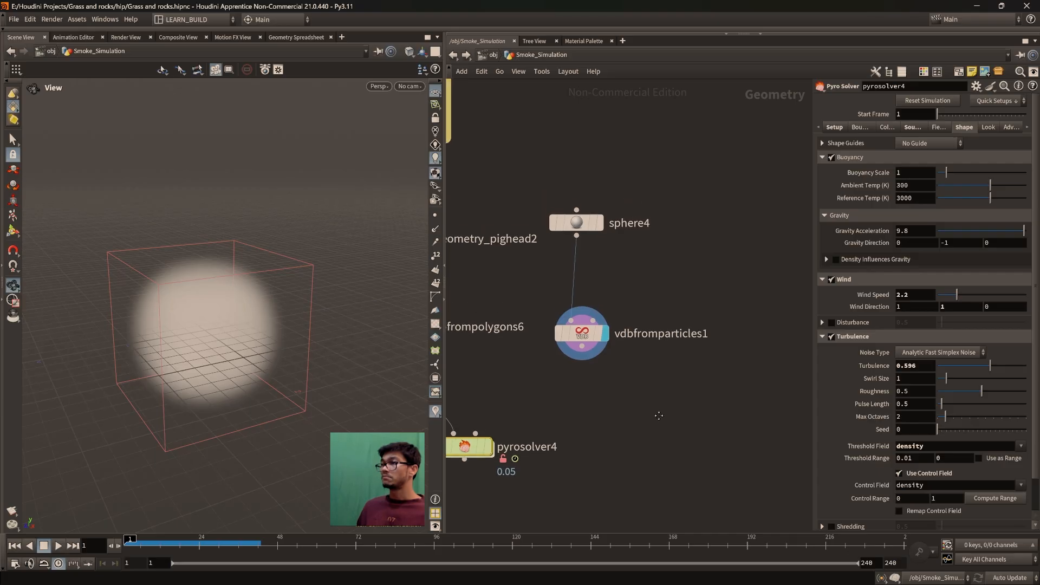
scroll(964, 412, "down", 3)
scroll(952, 389, "up", 3)
middle_click_drag(593, 390, 648, 411)
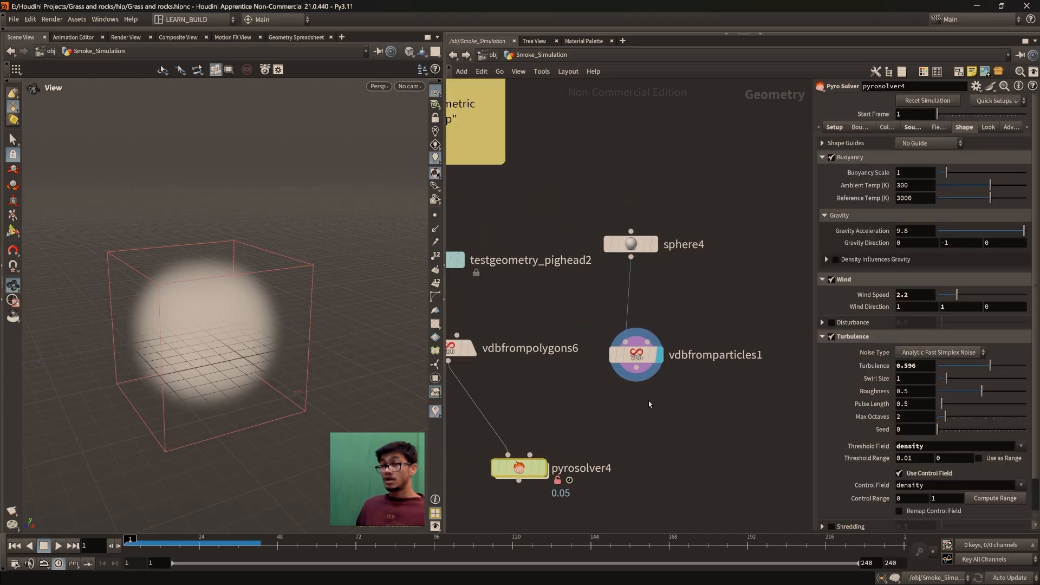
Check pyrosolver4's source volume settings and set the Fog VDB name of vdbfromparticles1 to hot
left_click(659, 357)
middle_click_drag(639, 433, 679, 415)
left_click(570, 450)
scroll(931, 325, "down", 1)
scroll(932, 271, "up", 1)
left_click(914, 128)
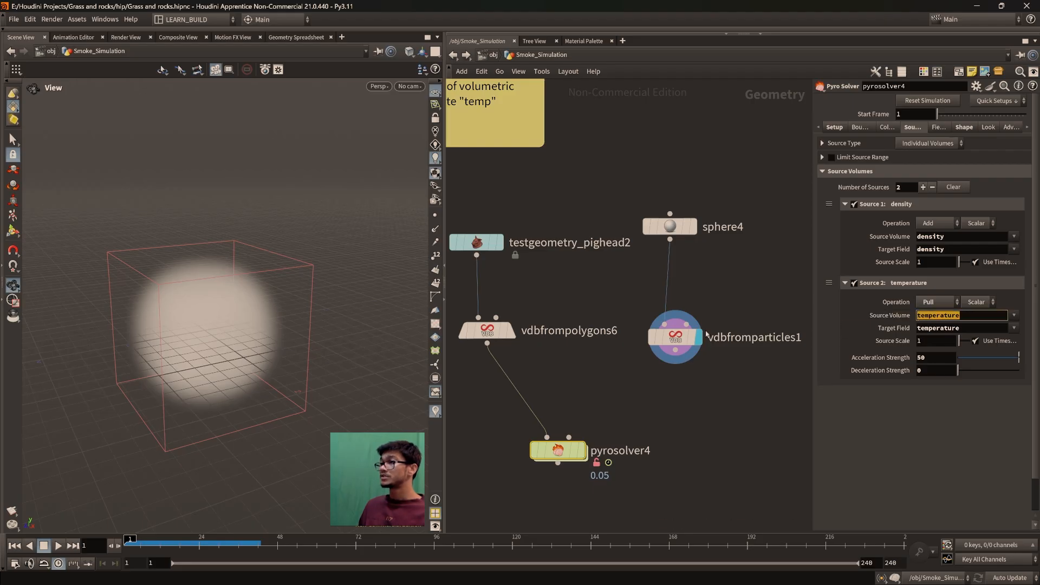
left_click(675, 337)
double_click(928, 137)
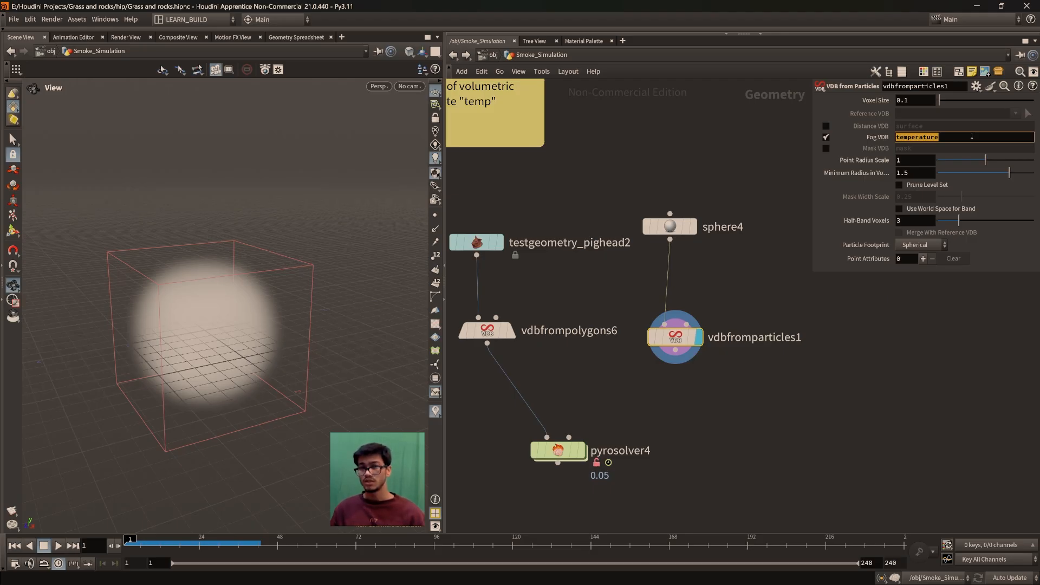
type("hot")
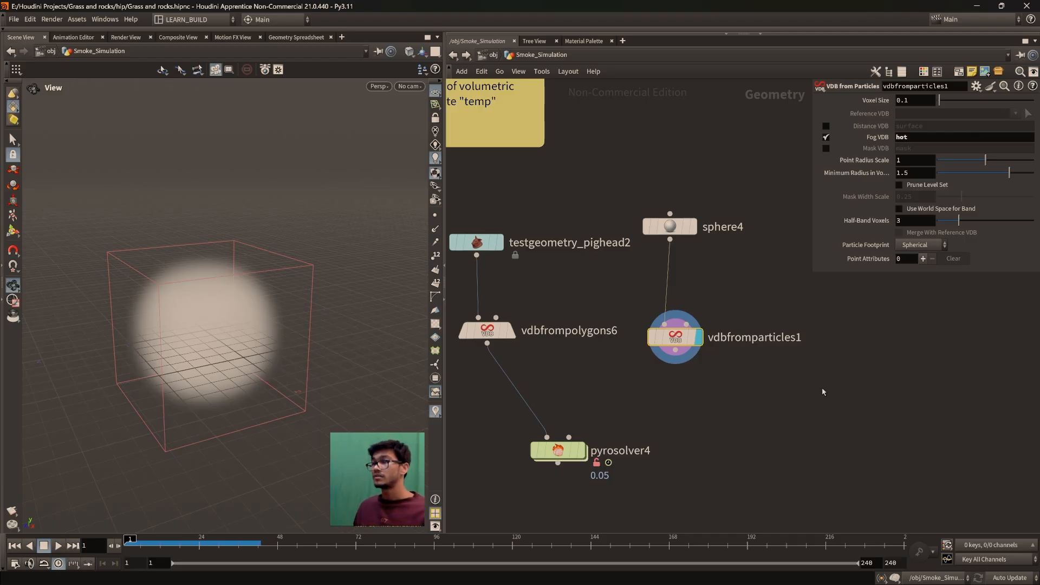
Set the Source Volume of pyrosolver4's Source 2 to hot
left_click(550, 451)
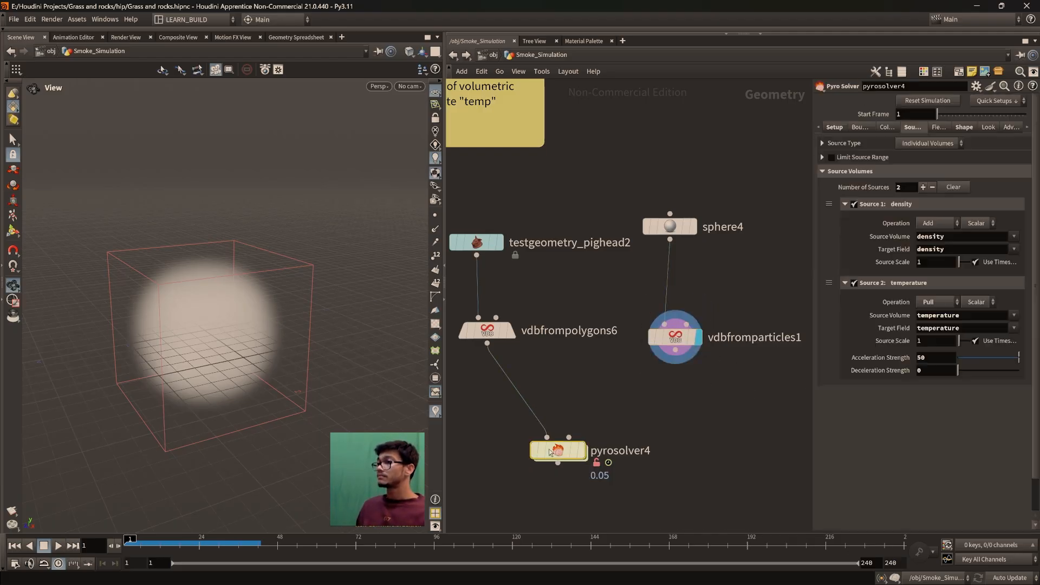
left_click_drag(968, 317, 918, 316)
type("hot")
key("Return")
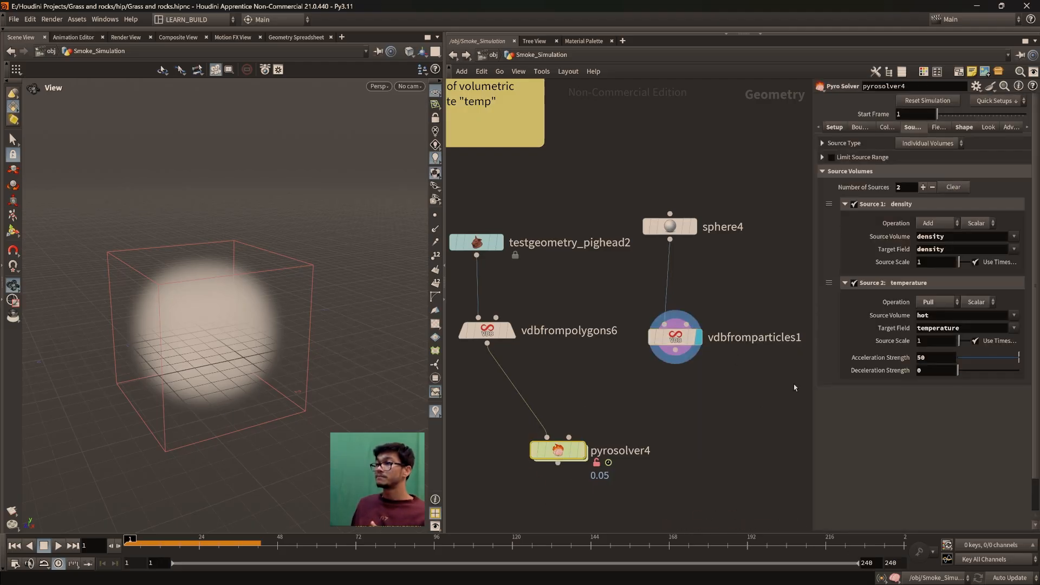
Examine how Source 2 of pyrosolver4 maps its source volume to the target field, comparing it with the Fog VDB name of vdbfromparticles1
left_click(940, 328)
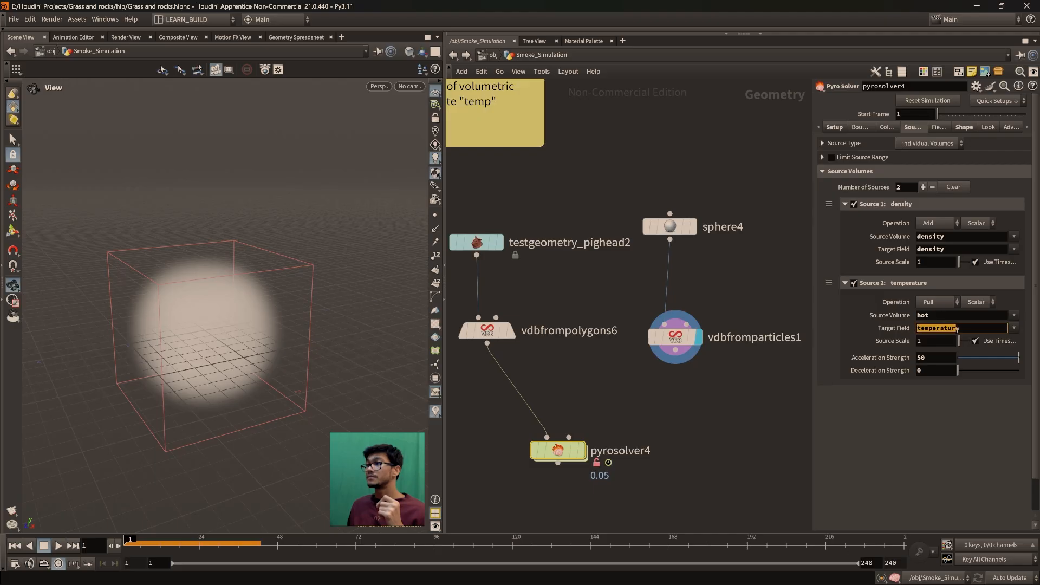
left_click(758, 418)
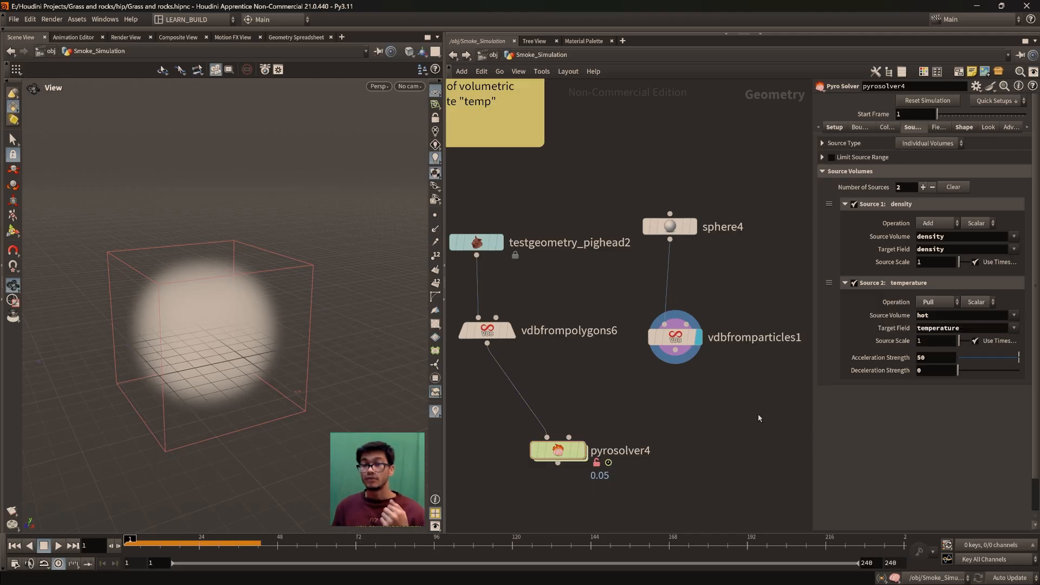
double_click(922, 315)
left_click_drag(968, 326, 916, 328)
left_click(923, 461)
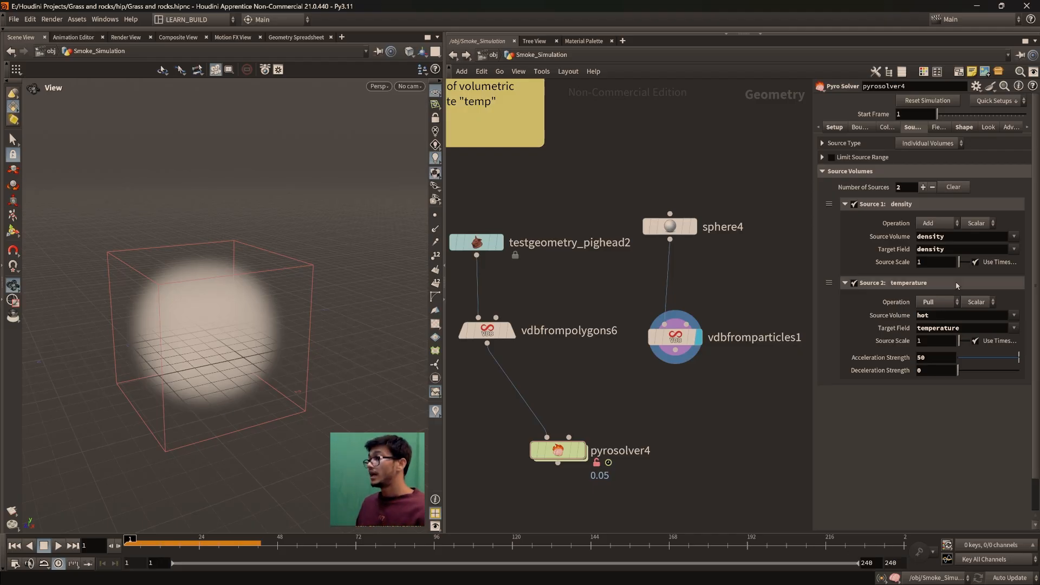
left_click_drag(960, 328, 915, 329)
left_click(969, 329)
left_click(922, 420)
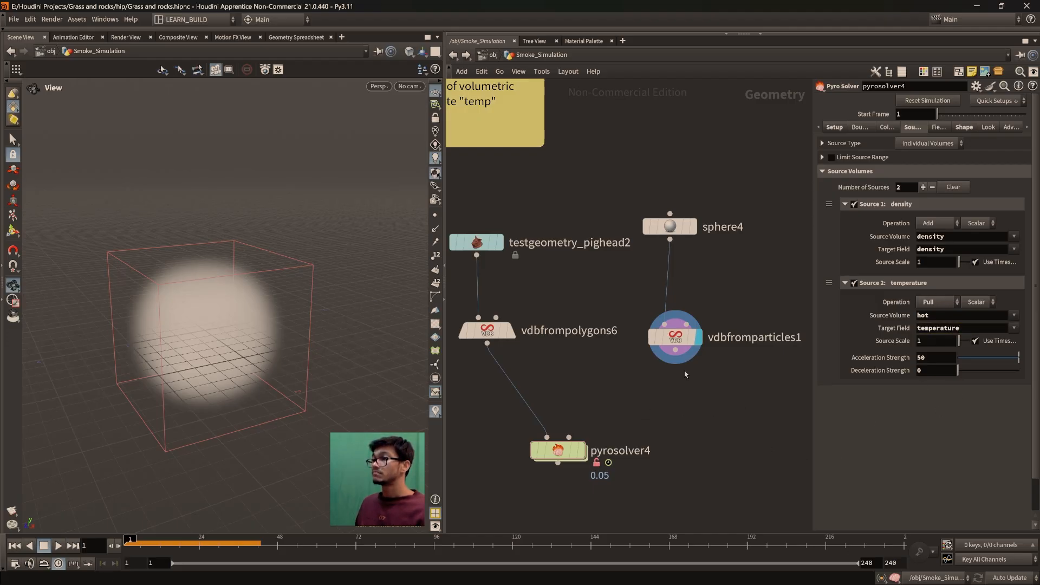
left_click_drag(976, 328, 916, 328)
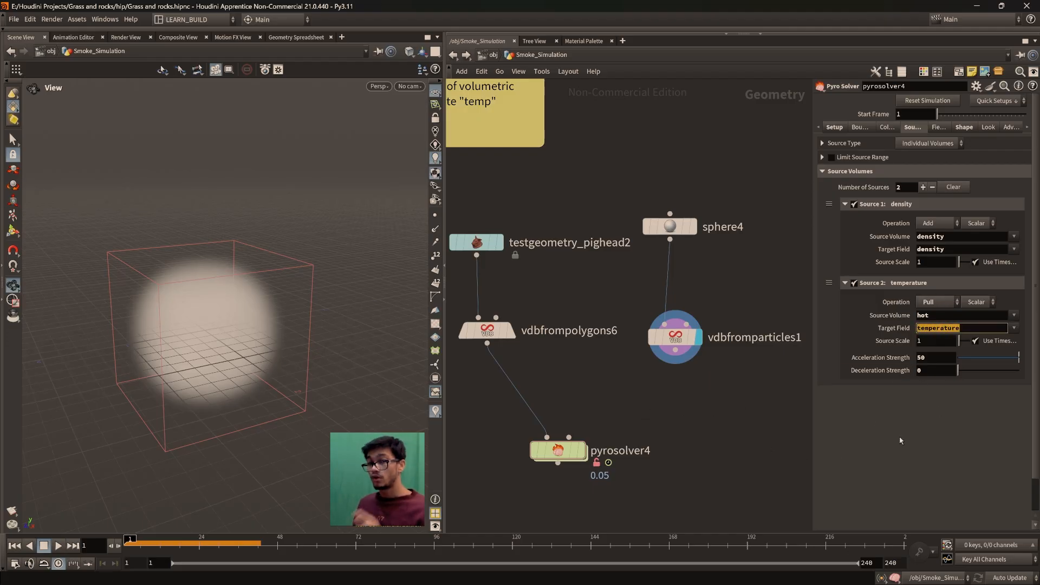
left_click(964, 328)
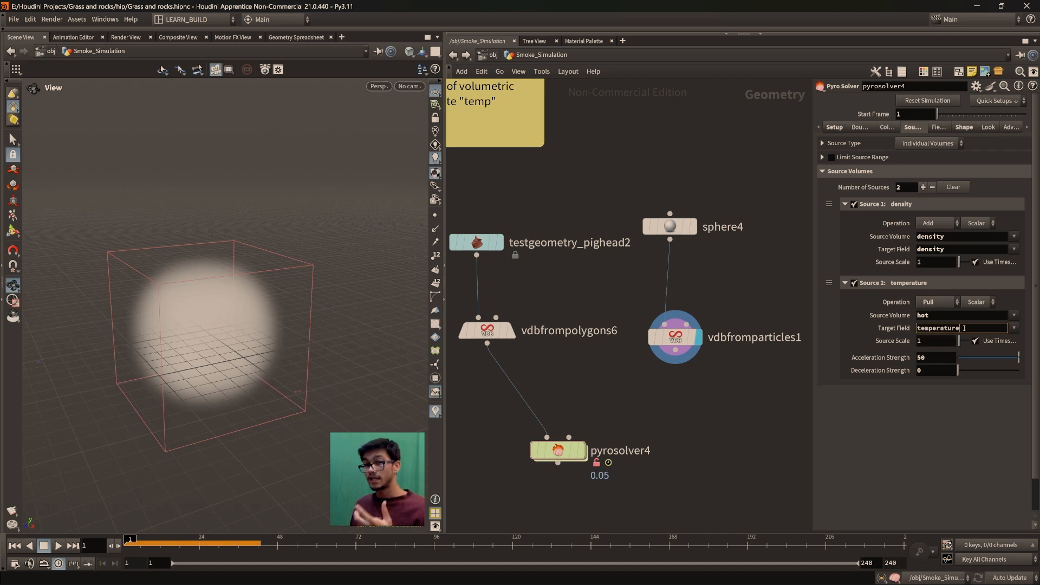
key("Return")
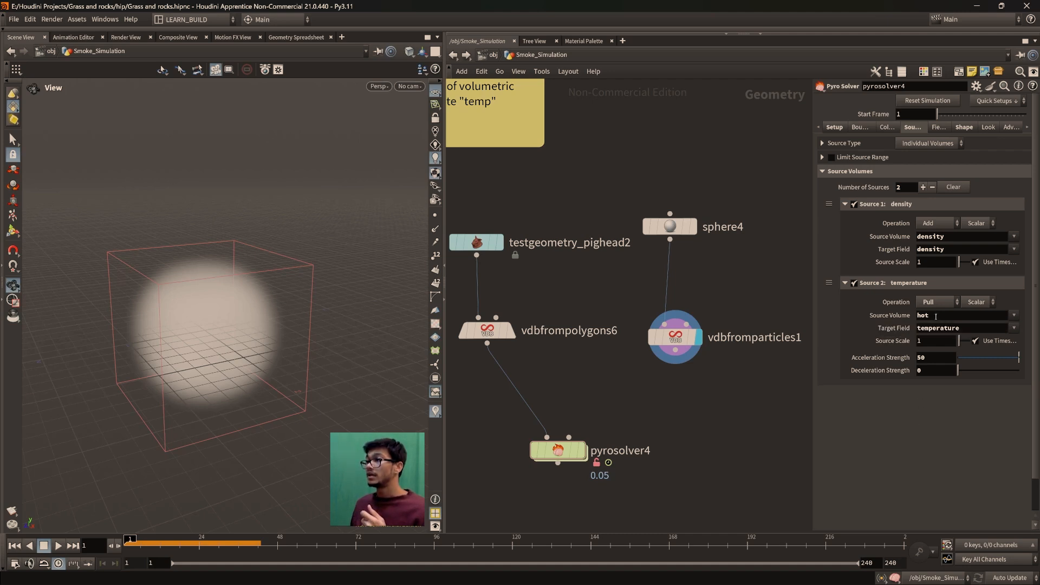
left_click(677, 337)
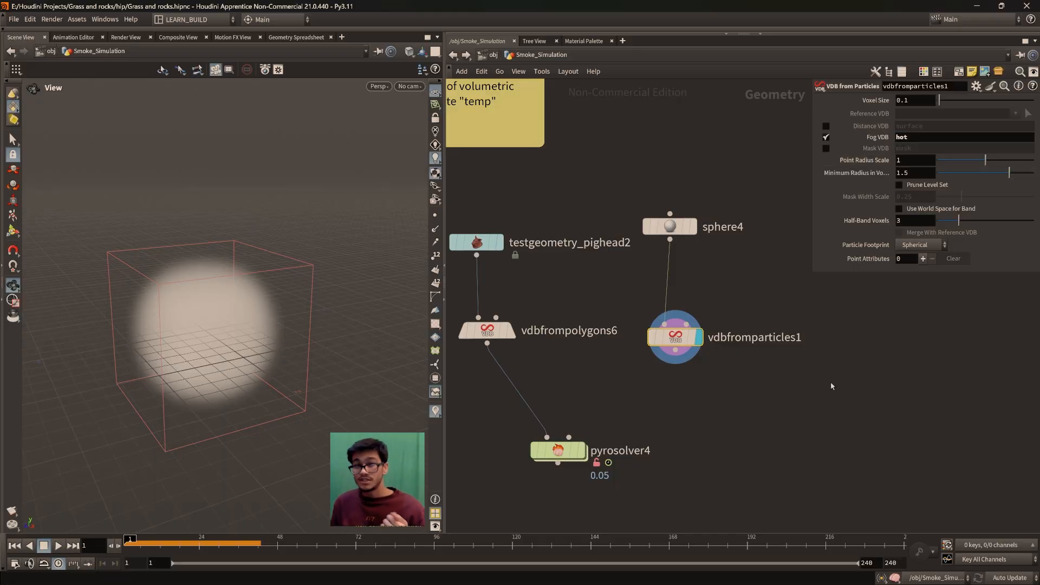
left_click(566, 458)
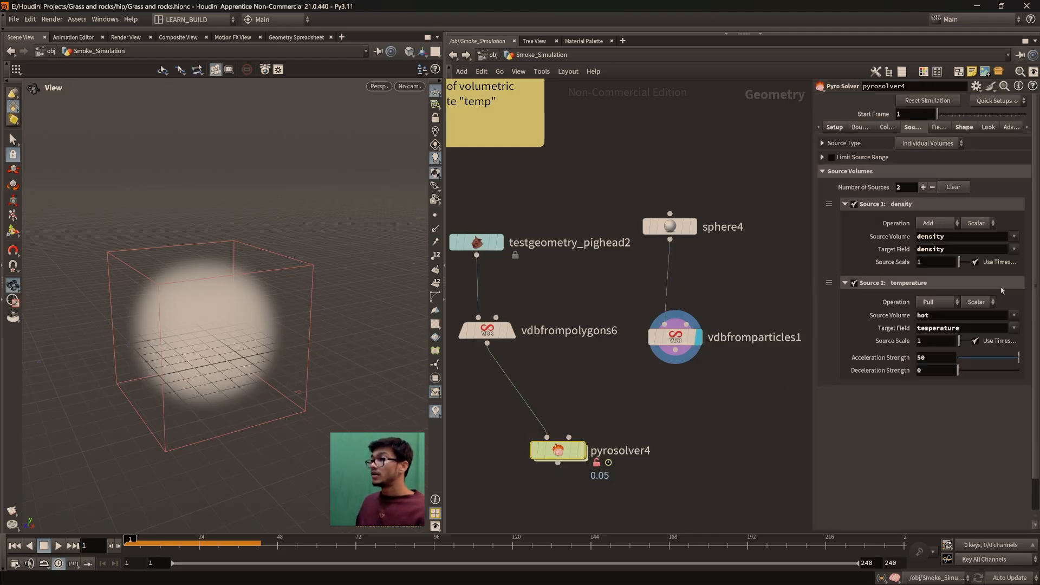
double_click(966, 329)
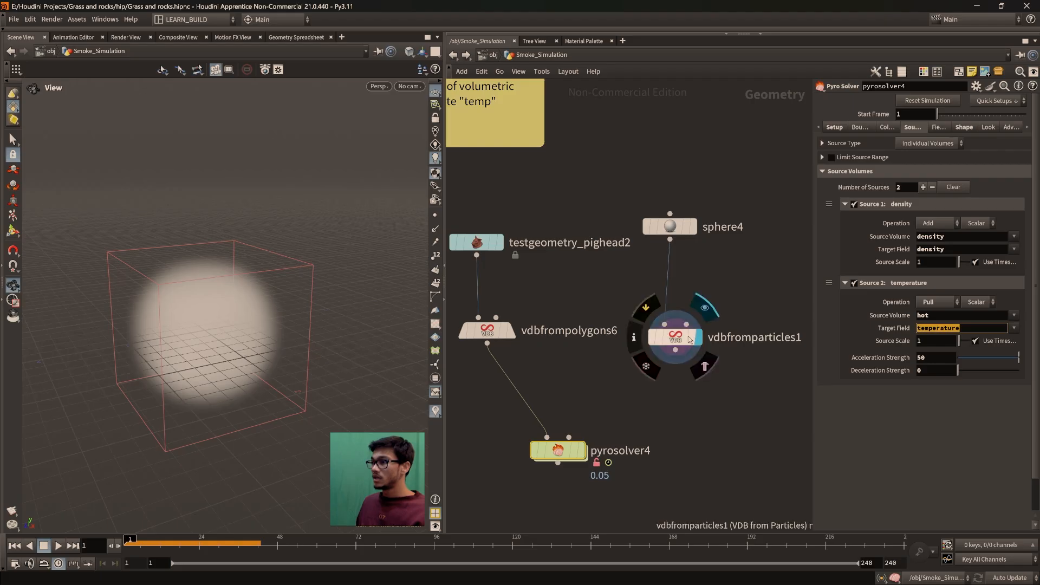
Connect vdbfromparticles1 to pyrosolver4's first input in place of vdbfrompolygons6, and display the solver's output
left_click_drag(675, 351, 548, 436)
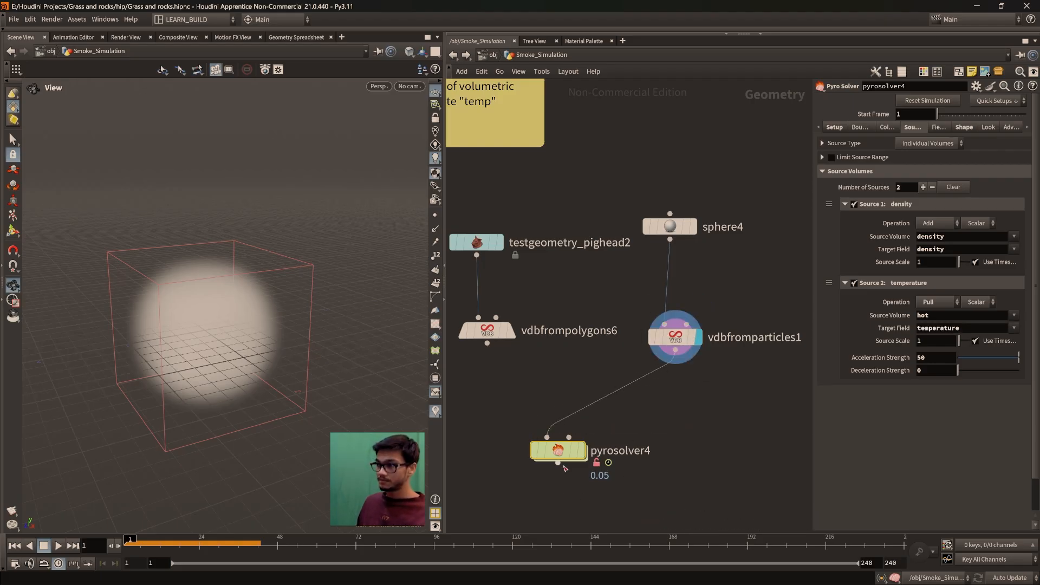
left_click(587, 421)
left_click_drag(218, 334, 220, 348)
scroll(200, 354, "up", 3)
middle_click_drag(191, 355, 219, 345)
right_click_drag(218, 345, 237, 372)
left_click_drag(237, 372, 227, 373)
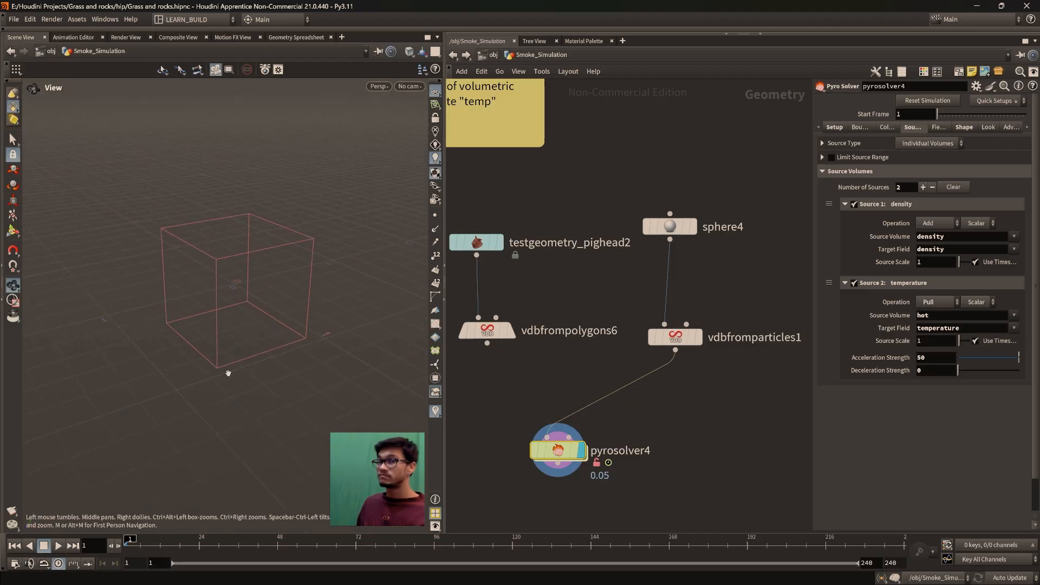
Display the fog sphere of vdbfromparticles1 for comparison, and switch the display back to pyrosolver4
left_click(698, 337)
left_click_drag(313, 330, 336, 360)
left_click_drag(315, 424, 250, 408)
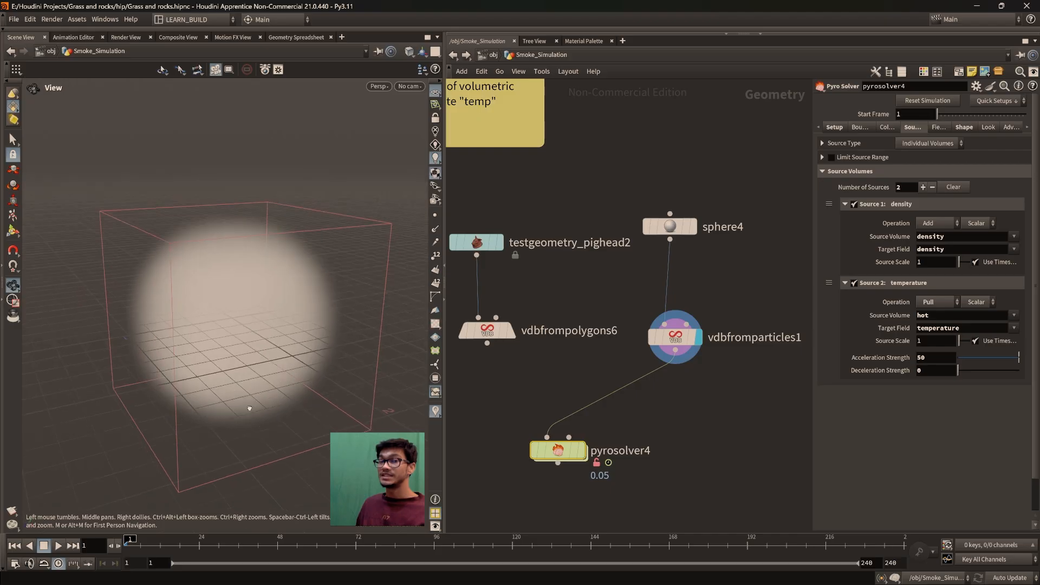
left_click(581, 450)
left_click_drag(250, 374, 249, 367)
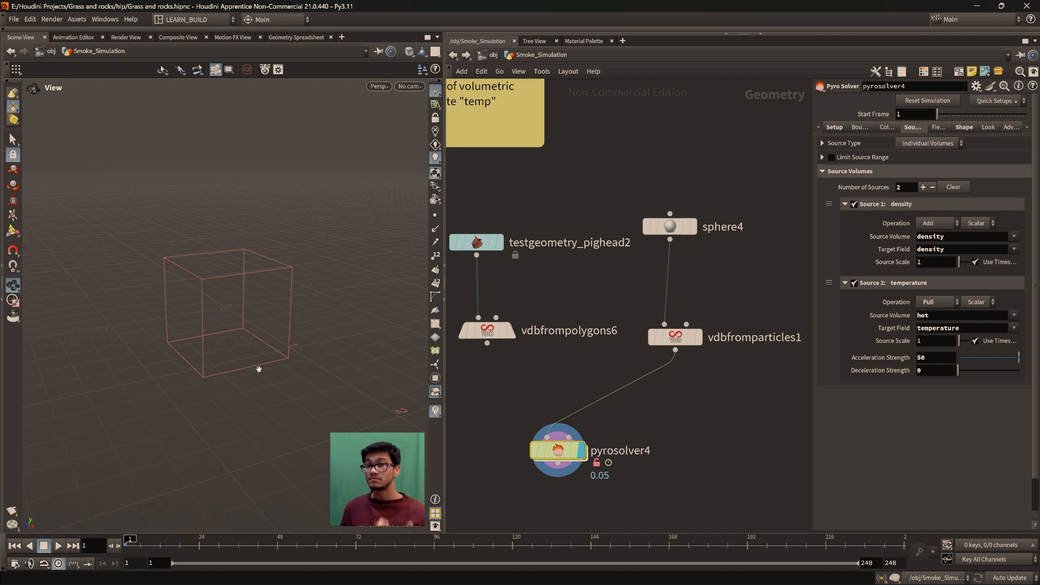
left_click_drag(269, 369, 236, 360)
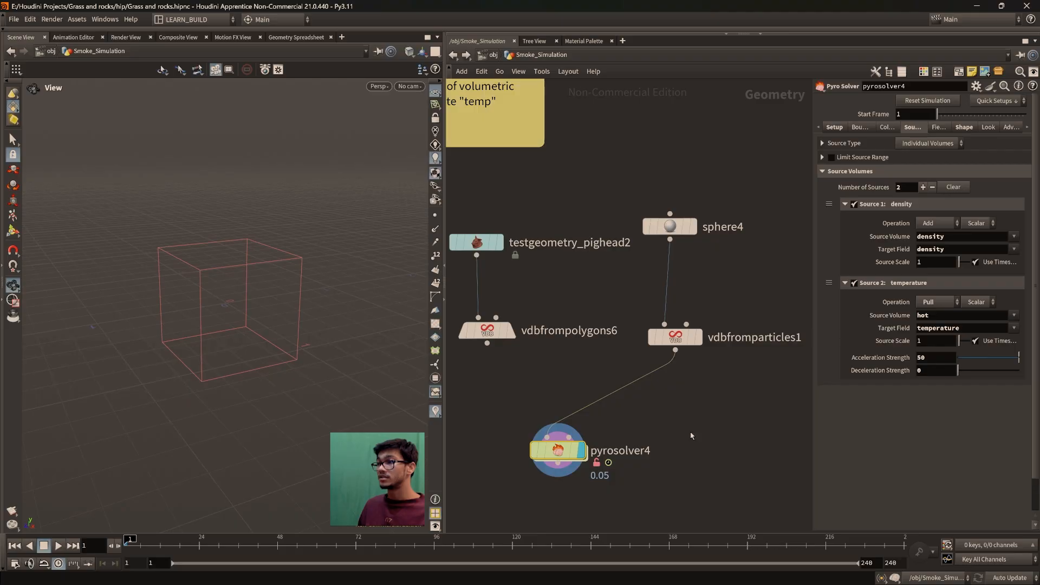
Add a Merge node, feed vdbfrompolygons6 and vdbfromparticles1 into it, and connect its output to pyrosolver4's first input
middle_click_drag(691, 435, 715, 458)
key("Tab")
type("mer")
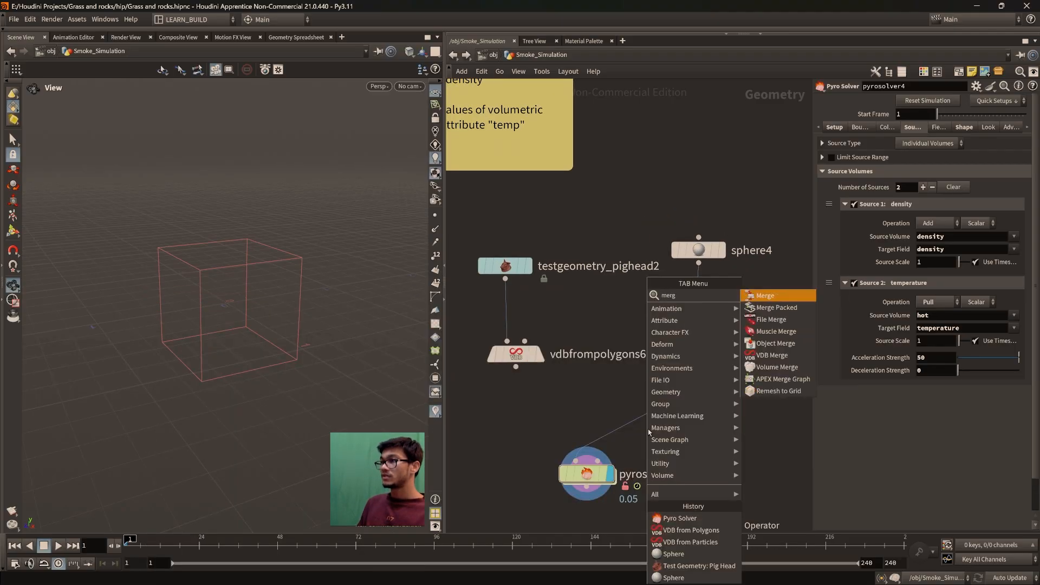
key("Return")
left_click(614, 406)
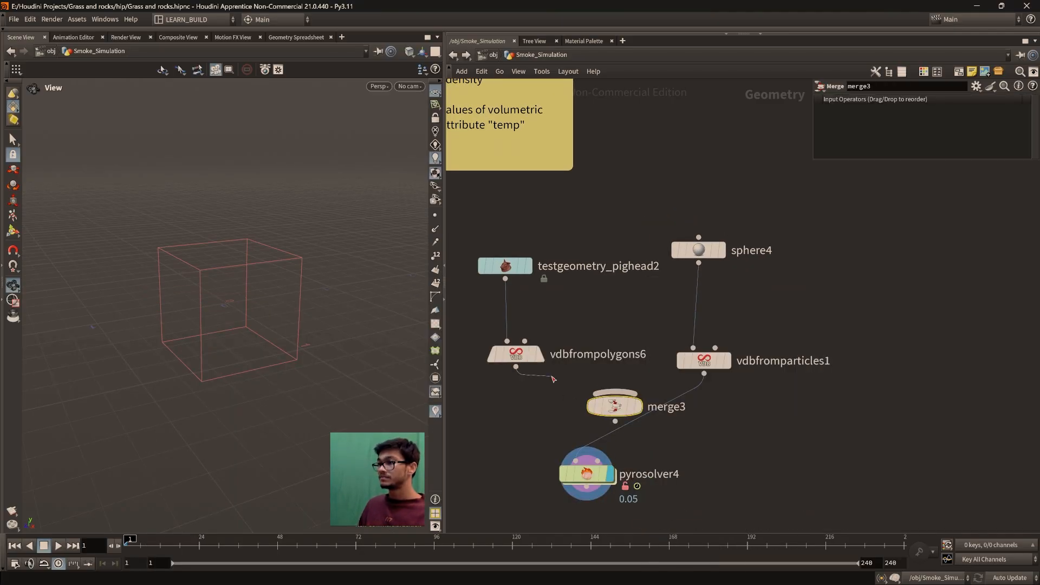
left_click_drag(526, 372, 609, 392)
left_click_drag(703, 373, 623, 392)
left_click_drag(615, 422, 575, 461)
Show sphere4 as a template over the smoke and view it from other angles
mouse_move(705, 363)
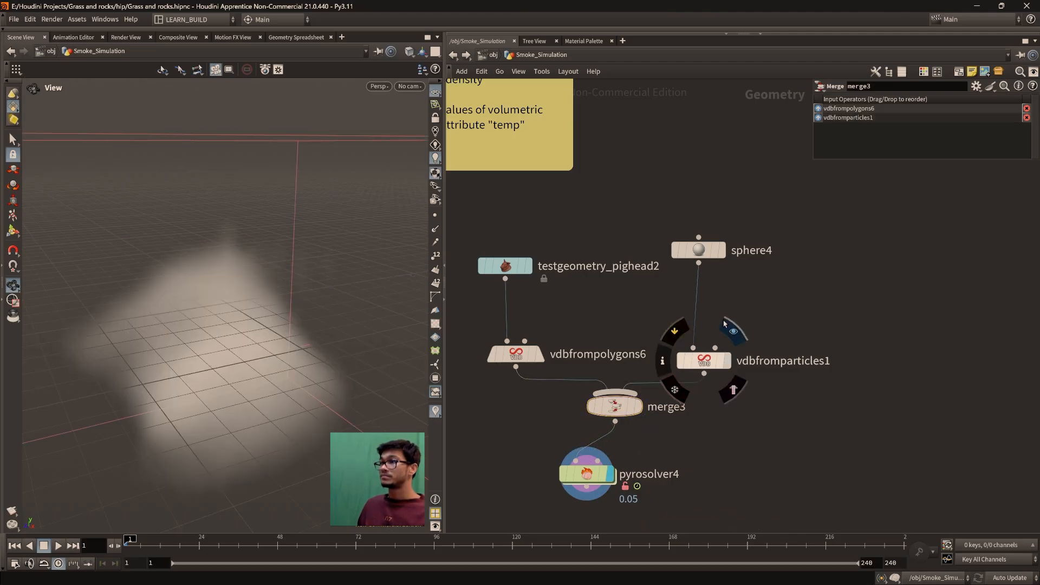
left_click(728, 280)
left_click_drag(353, 268, 325, 276)
mouse_move(714, 252)
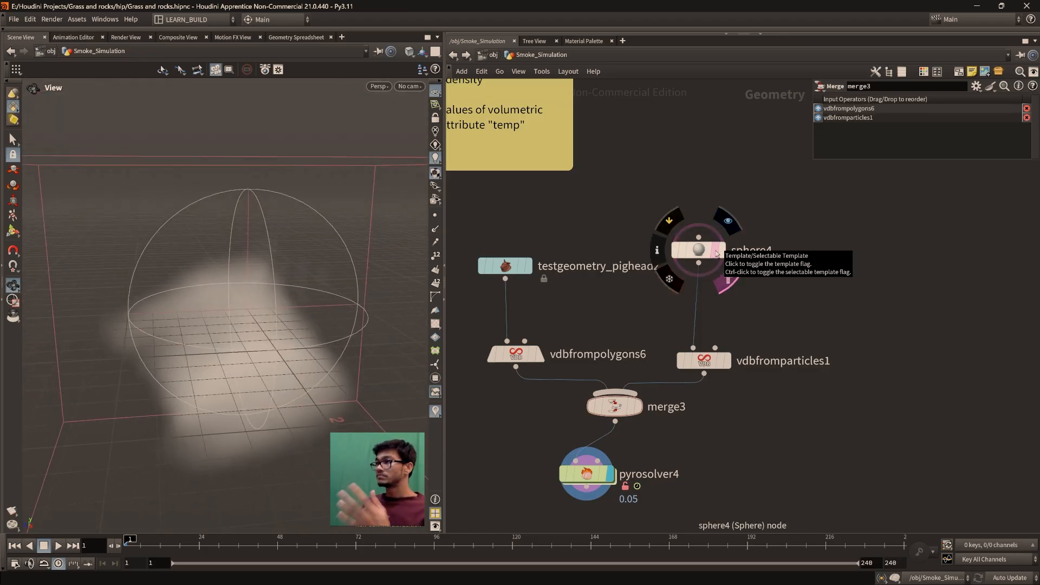
left_click_drag(376, 353, 217, 380)
Reduce sphere4's radius to 0.4 on all three axes and check its size against the smoke
left_click(699, 250)
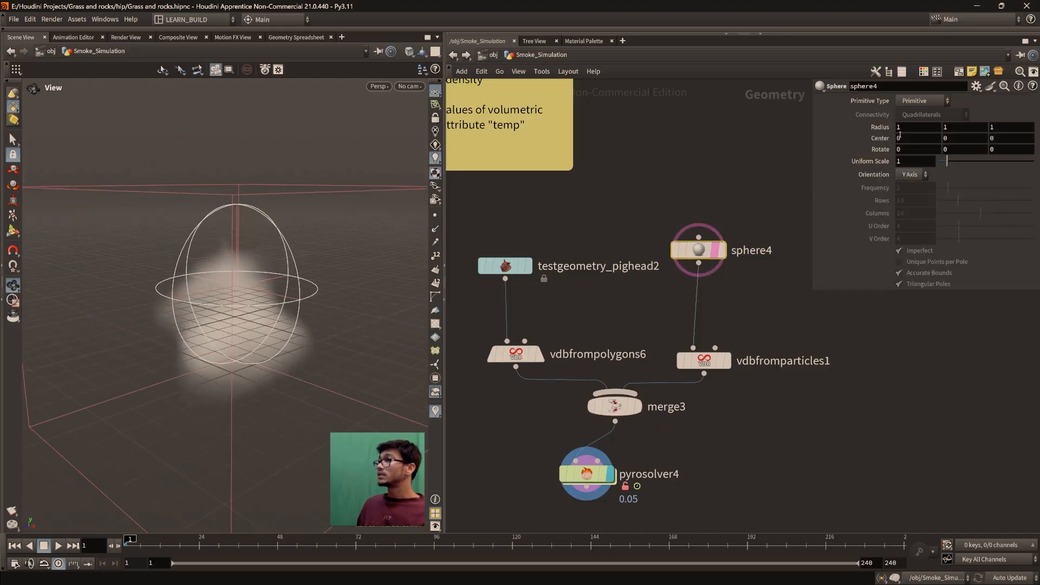
middle_click_drag(881, 127, 849, 127)
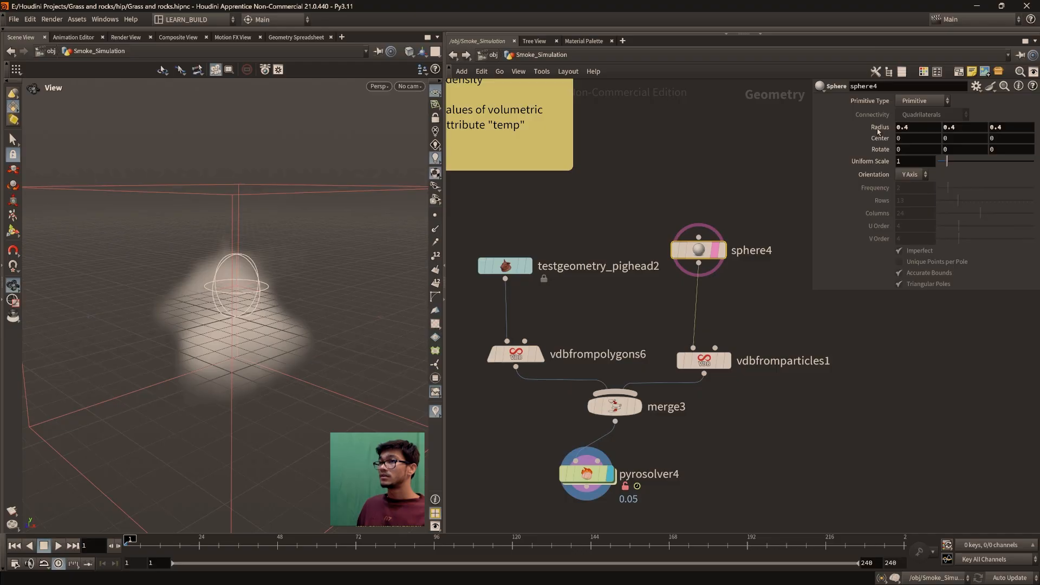
left_click_drag(303, 292, 235, 345)
scroll(301, 289, "up", 3)
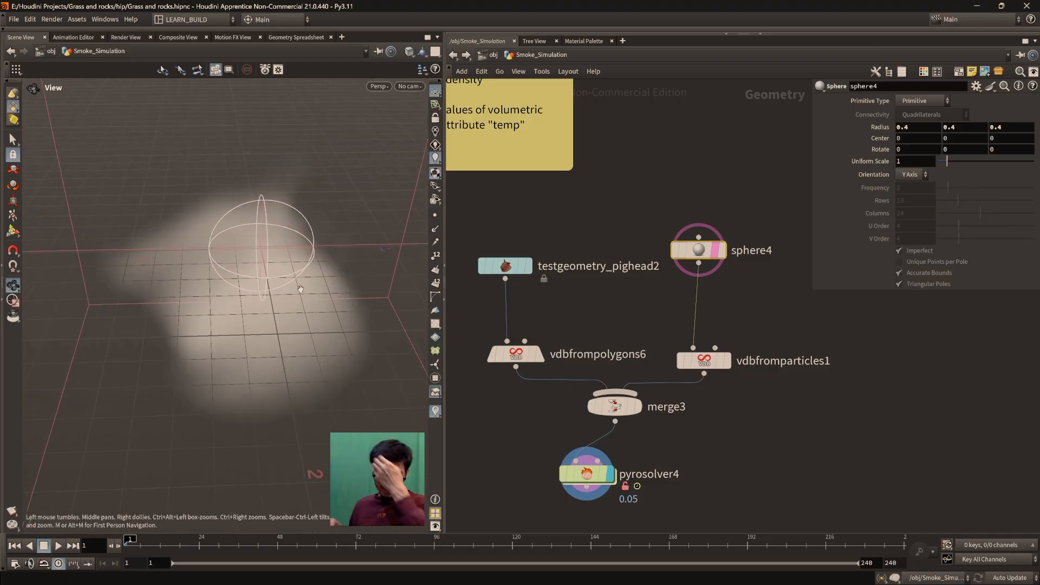
left_click_drag(300, 289, 263, 295)
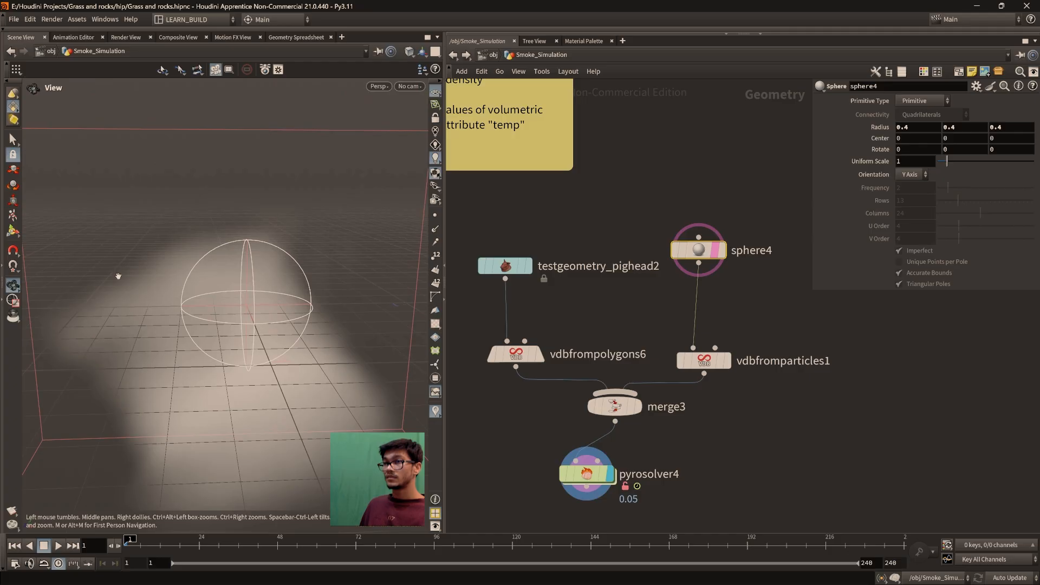
key("t")
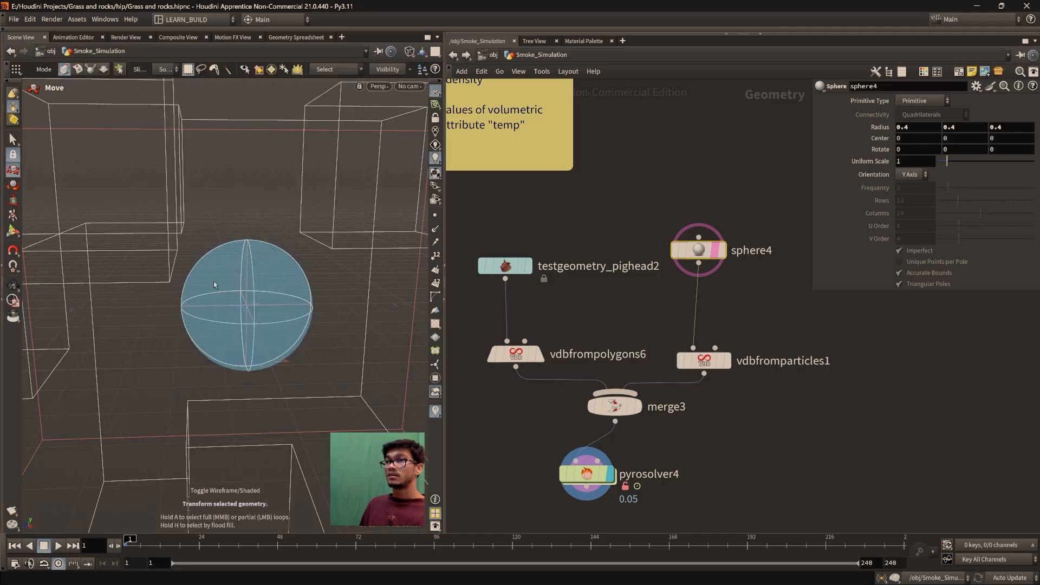
left_click(12, 285)
left_click(12, 300)
scroll(374, 195, "down", 2)
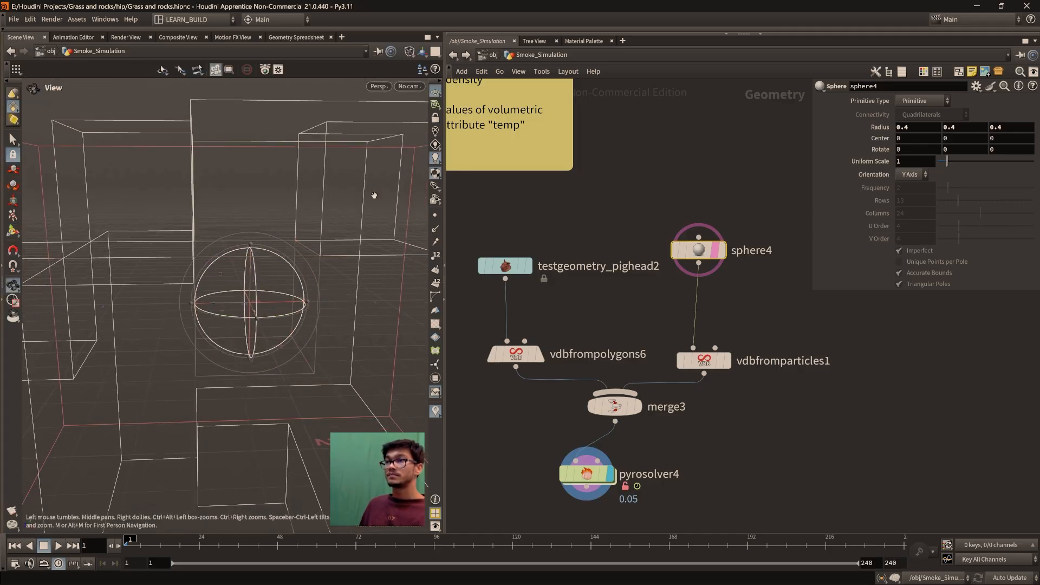
left_click(409, 51)
left_click(432, 196)
scroll(299, 326, "down", 2)
left_click_drag(299, 326, 302, 339)
right_click_drag(302, 339, 238, 379)
Try to adjust sphere4 upward with its viewport handles, and undo the bounding box change
key("Return")
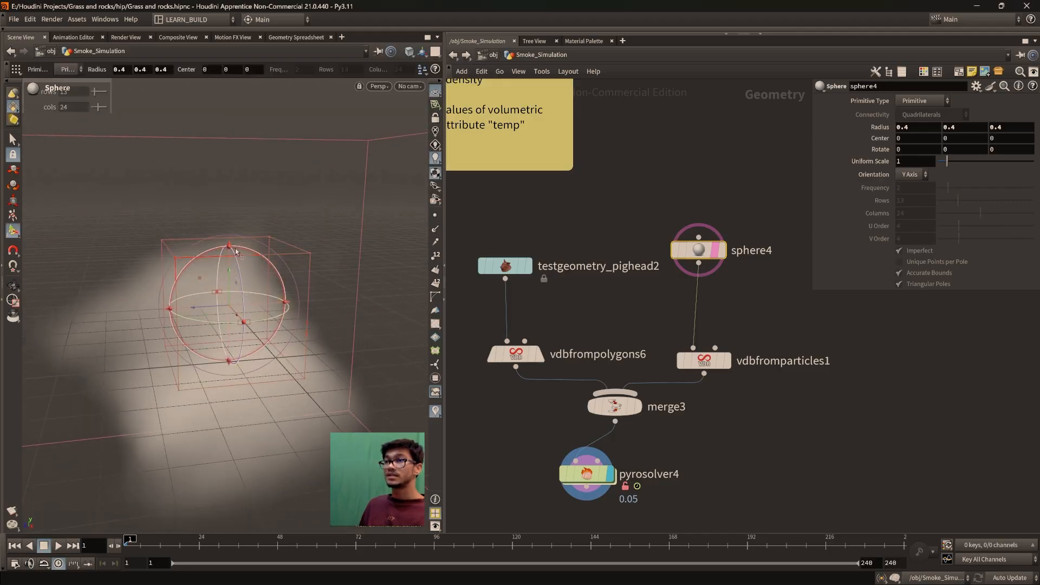
left_click_drag(228, 246, 227, 229)
key("ctrl+z")
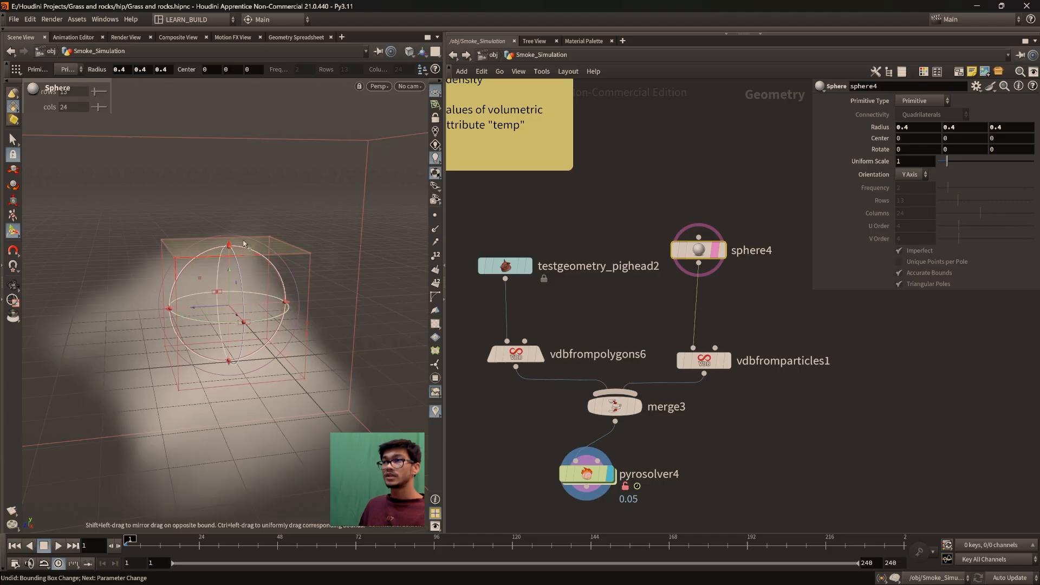
key("Escape")
scroll(261, 281, "up", 1)
Raise sphere4 with its viewport handle to a center Y of about 0.295, keeping the 0.4 radius
key("Return")
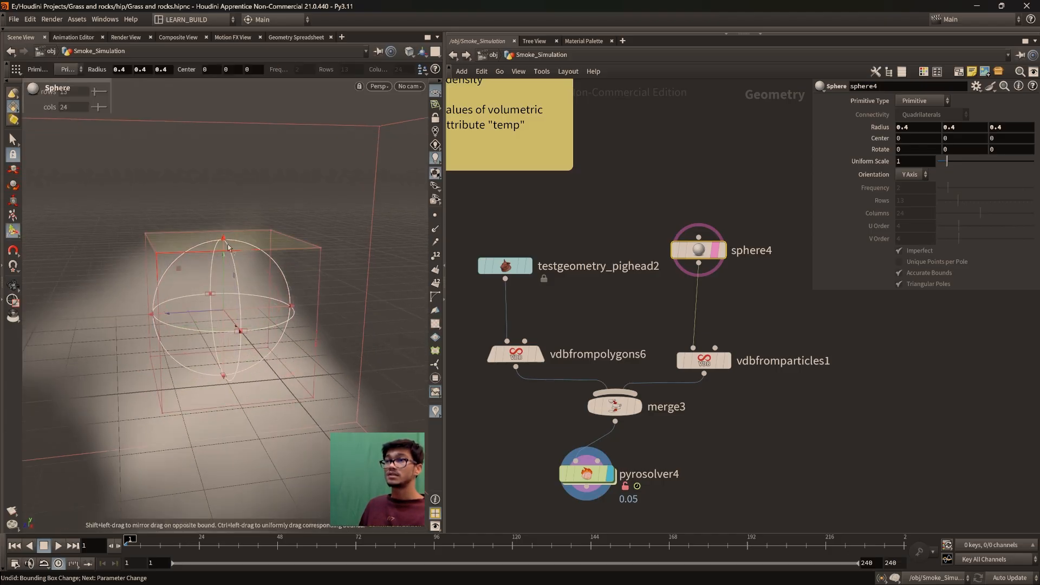
left_click_drag(221, 257, 222, 225)
key("Escape")
left_click_drag(188, 352, 295, 291)
key("Return")
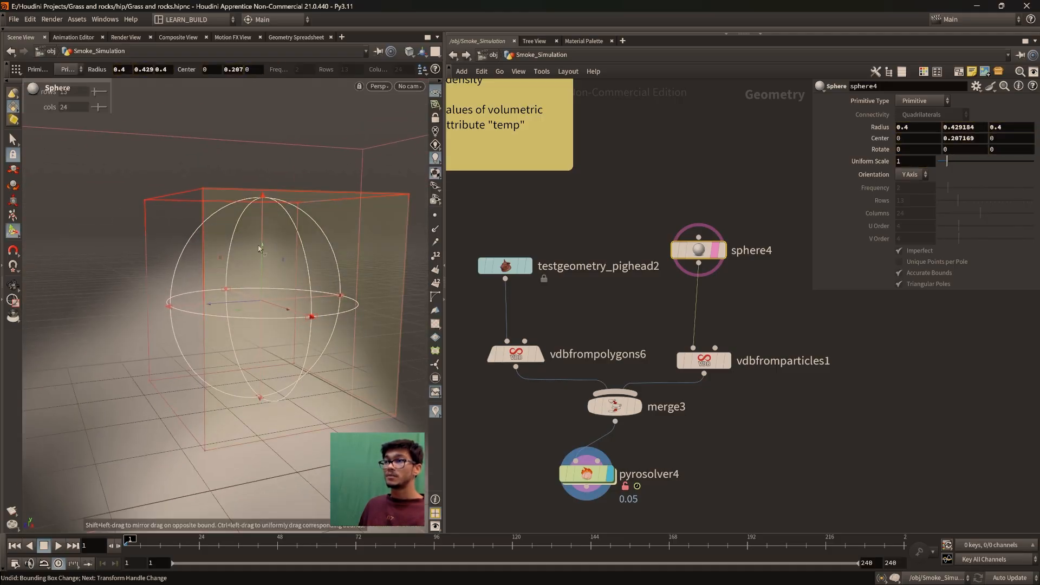
left_click_drag(261, 263, 262, 234)
key("Escape")
right_click_drag(265, 243, 303, 439)
left_click_drag(302, 438, 266, 366)
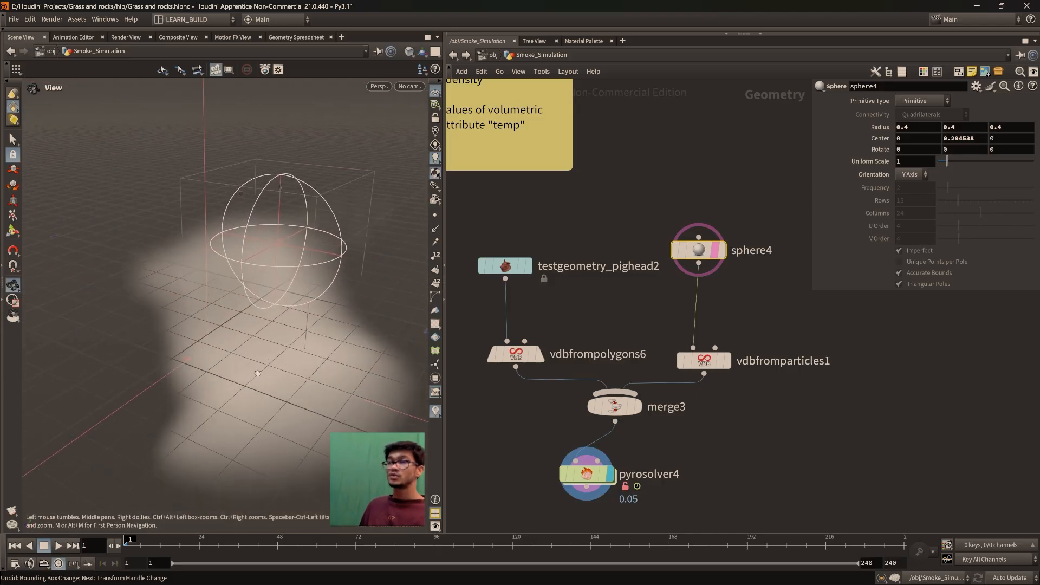
Examine sphere4's placement against the smoke from several viewing angles
key("Return")
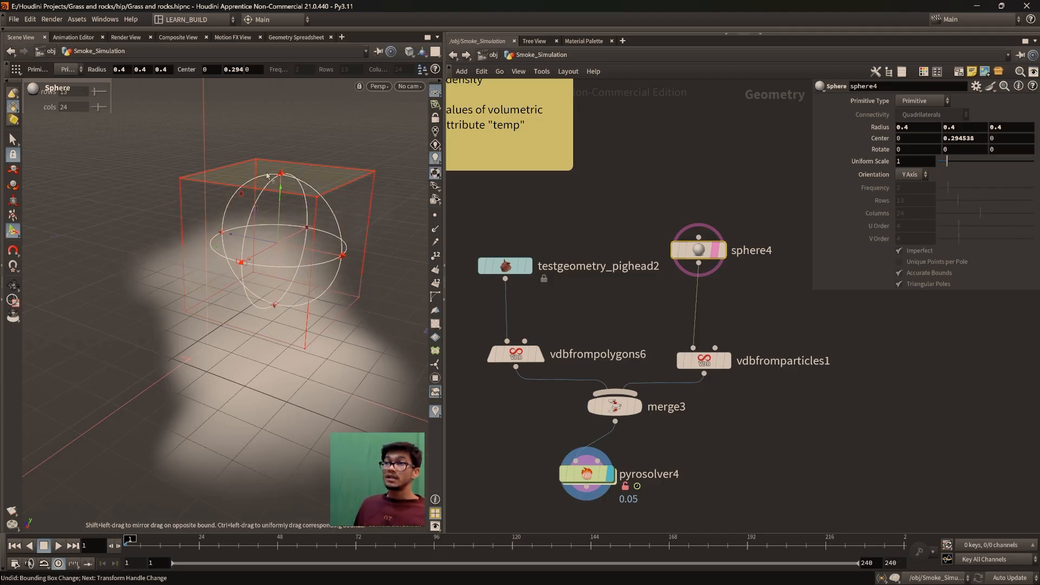
left_click_drag(362, 385, 179, 436, "alt")
left_click(15, 283)
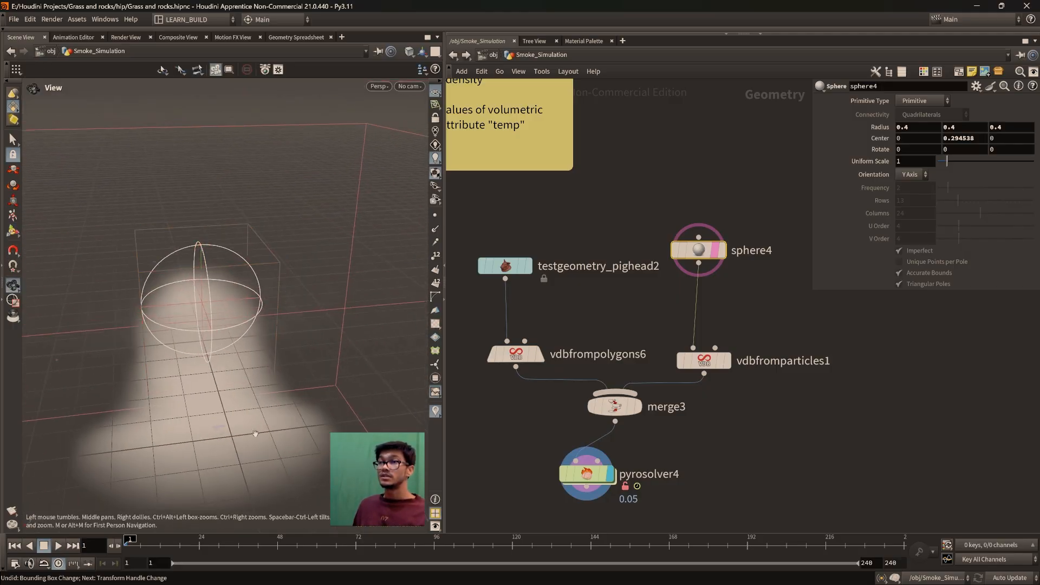
left_click_drag(253, 432, 269, 384)
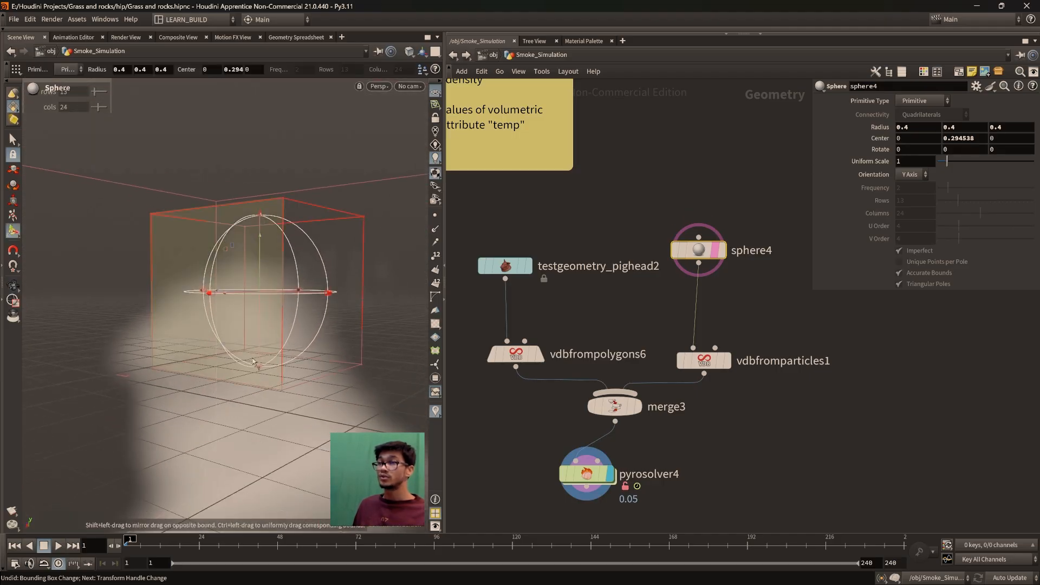
left_click_drag(303, 455, 188, 242, "alt")
Try to move sphere4 above the smoke with its viewport handle, and undo the move
key("ctrl+z")
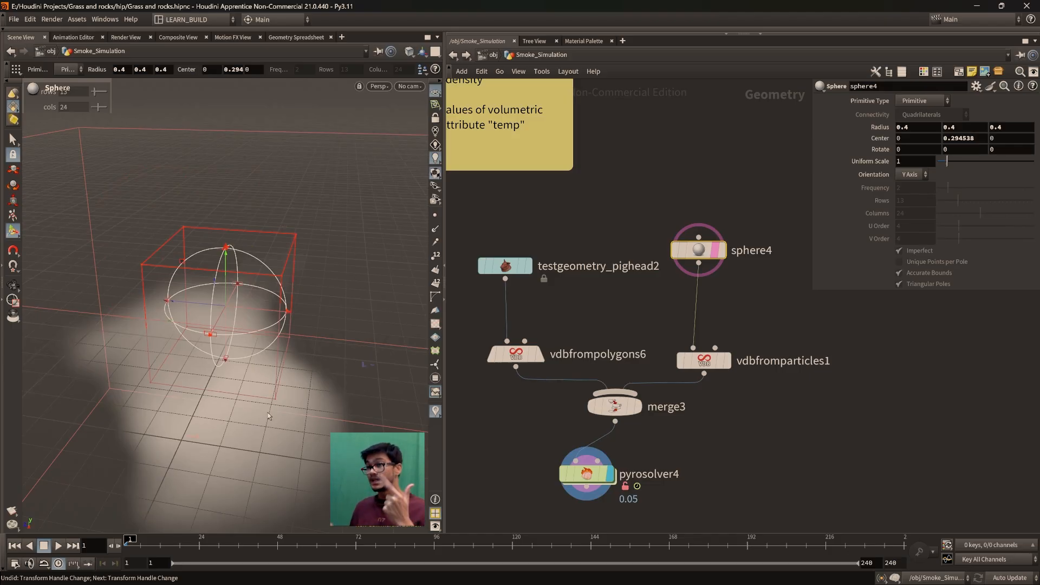
left_click_drag(225, 305, 215, 229)
key("space")
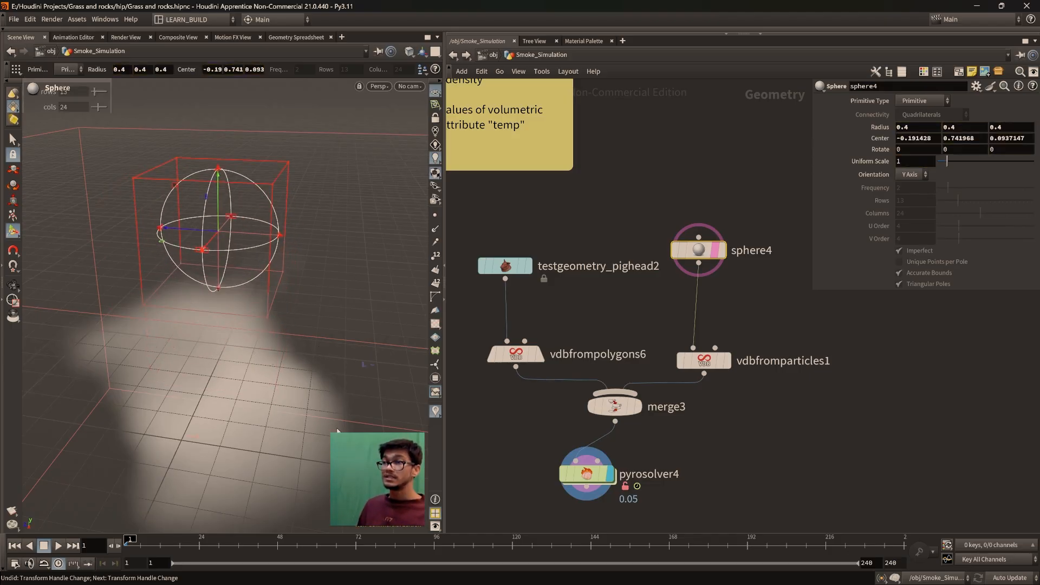
key("ctrl+z")
Check from above and from the side how sphere4 overlaps the upper part of the smoke source
key("space")
middle_click_drag(291, 509, 296, 407)
key("space")
left_click_drag(232, 305, 241, 351)
key("space")
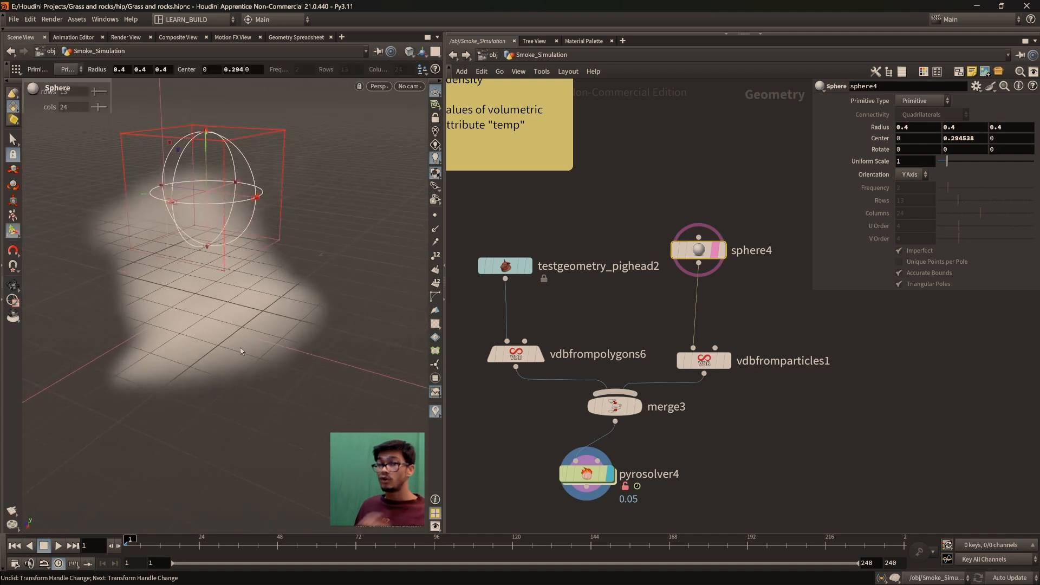
key("space")
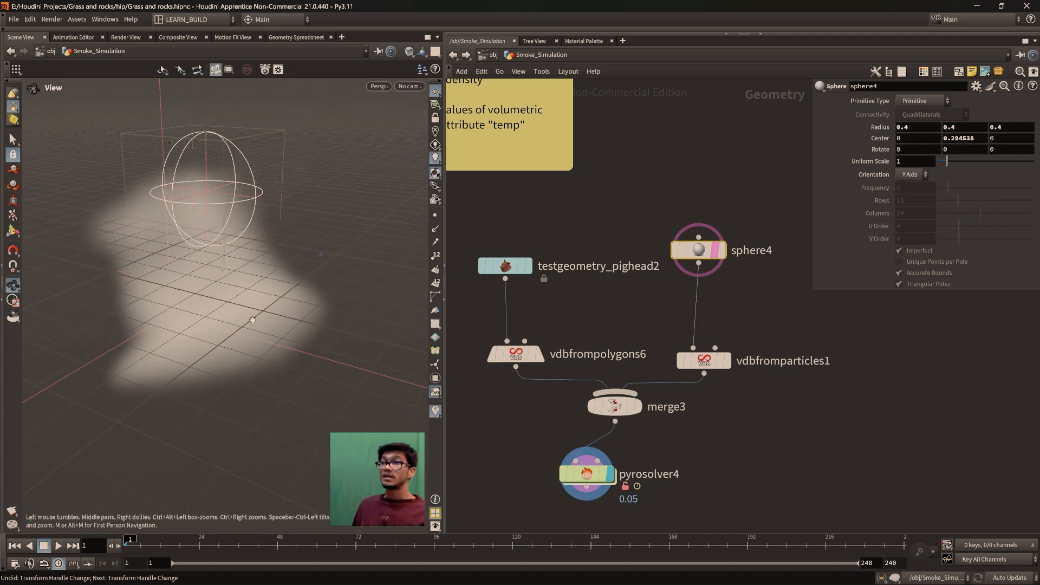
middle_click_drag(212, 299, 233, 362)
key("Escape")
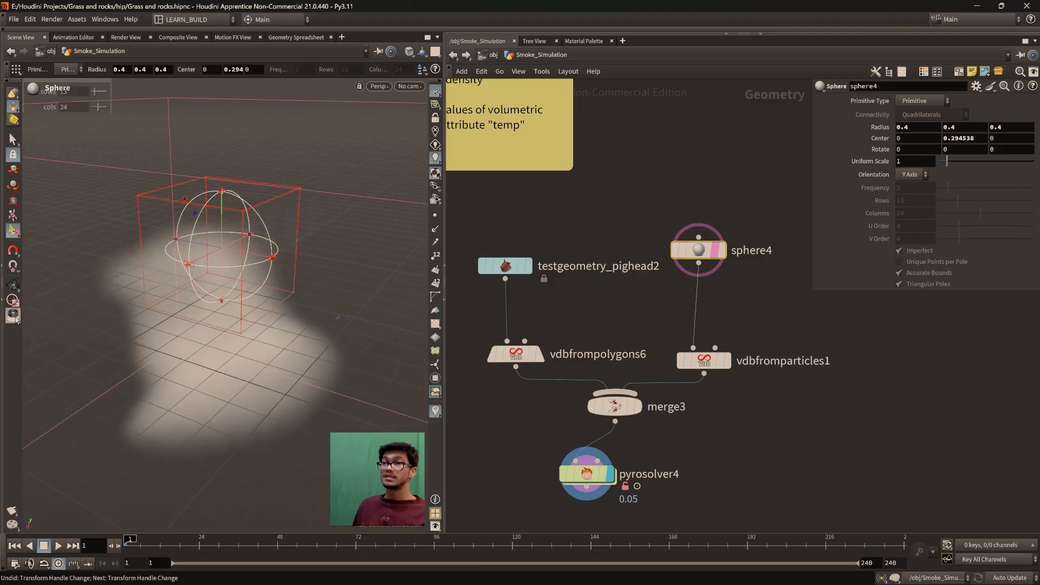
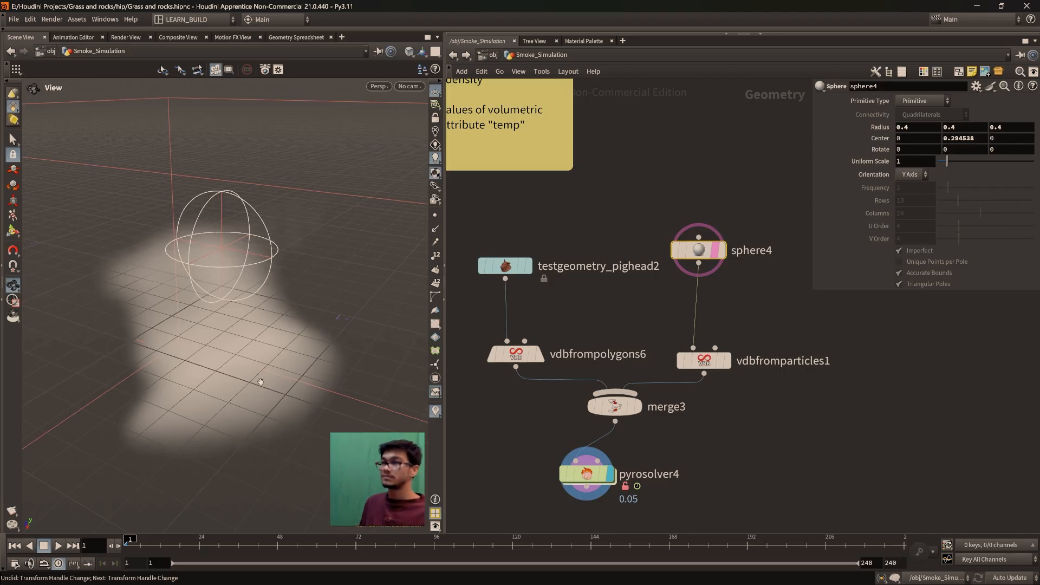
left_click_drag(260, 361, 301, 373)
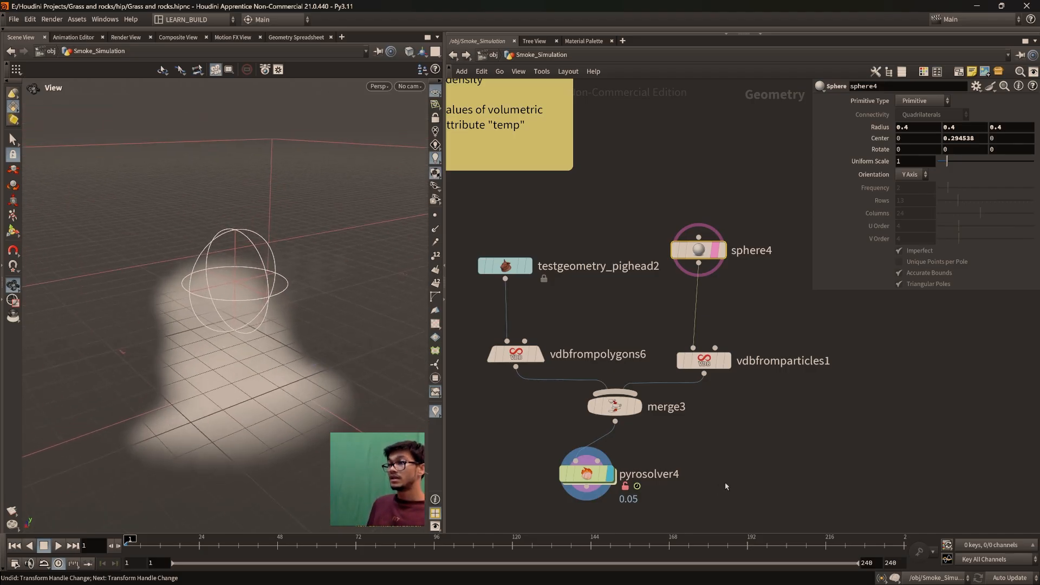
Play the simulation to see how the smoke rises around the sphere, and return to frame 1
left_click(58, 545)
mouse_move(222, 407)
left_mouse_down()
mouse_move(252, 392)
mouse_move(216, 323)
mouse_move(223, 422)
left_mouse_up()
right_click_drag(223, 422, 179, 471)
left_click(58, 546)
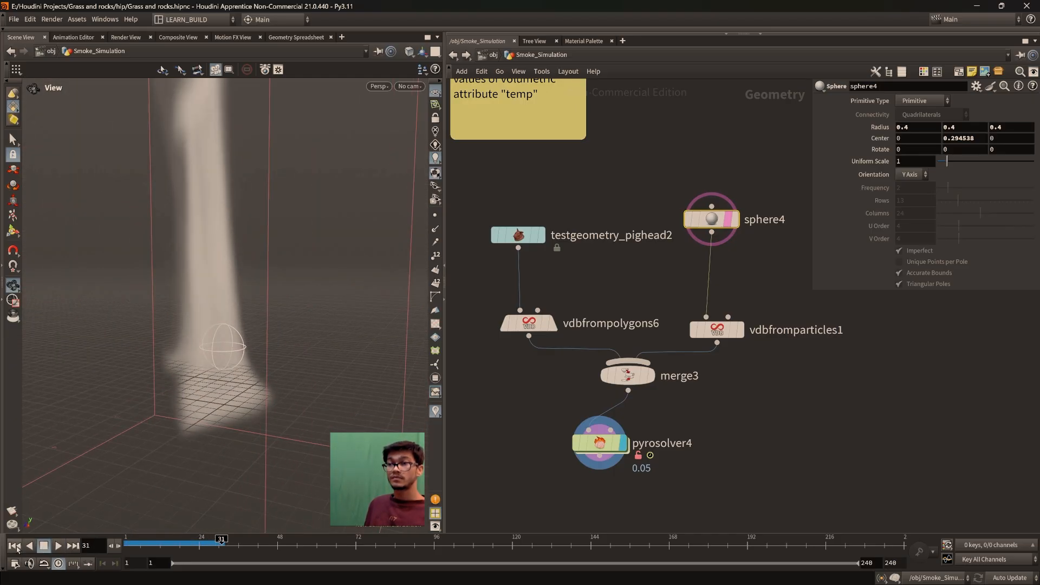
left_click(15, 546)
scroll(243, 385, "up", 3)
Disable Buoyancy in pyrosolver4's shape settings, test the simulation, and return to frame 1
left_click(599, 443)
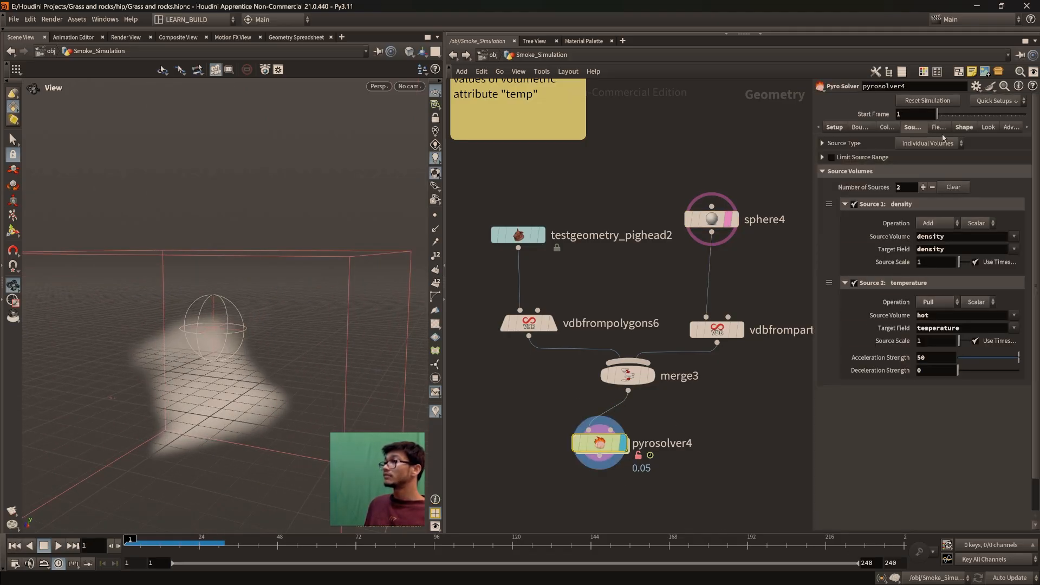
left_click(964, 127)
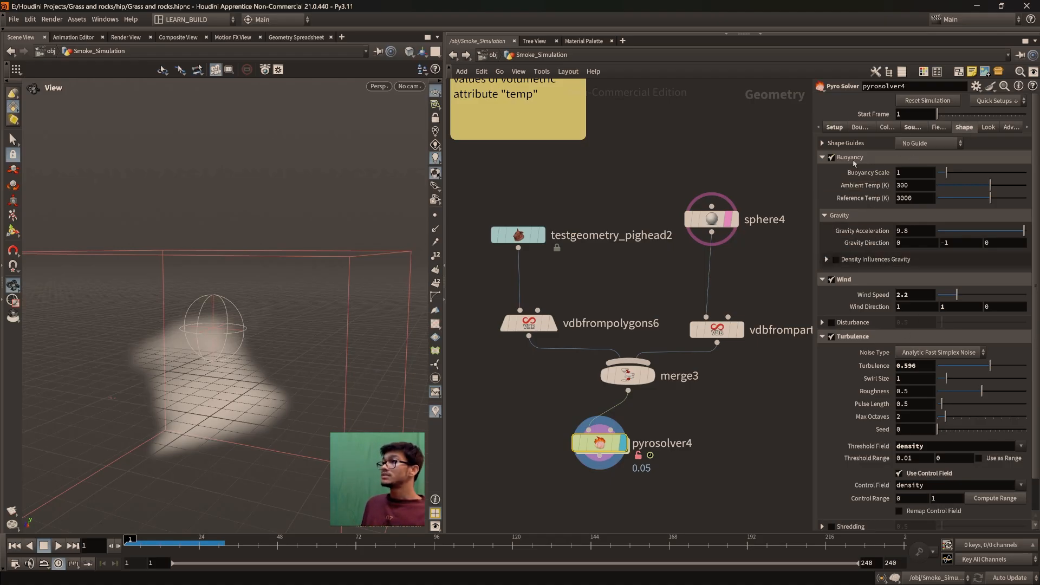
left_click(832, 158)
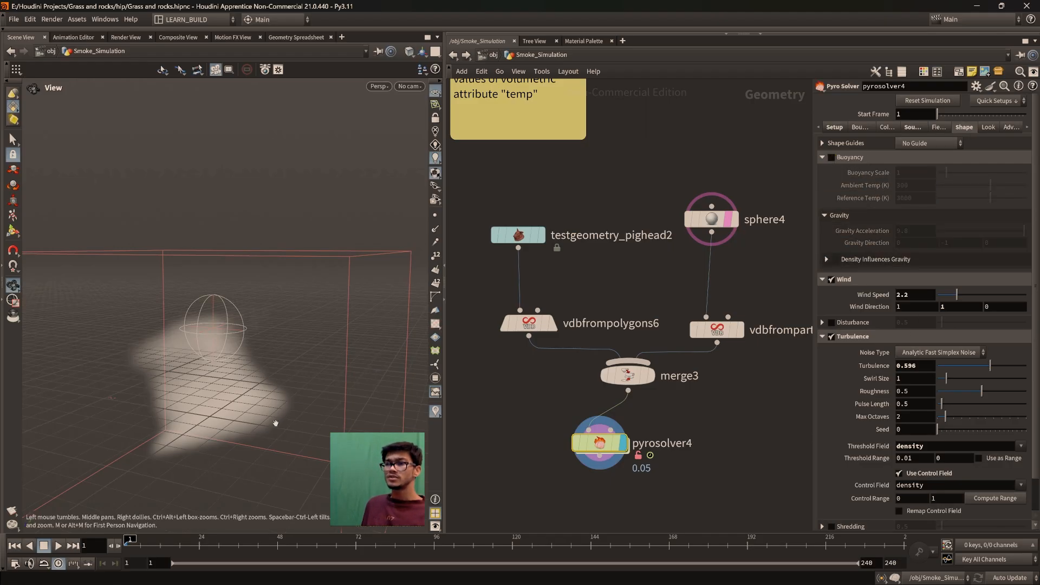
left_click(59, 546)
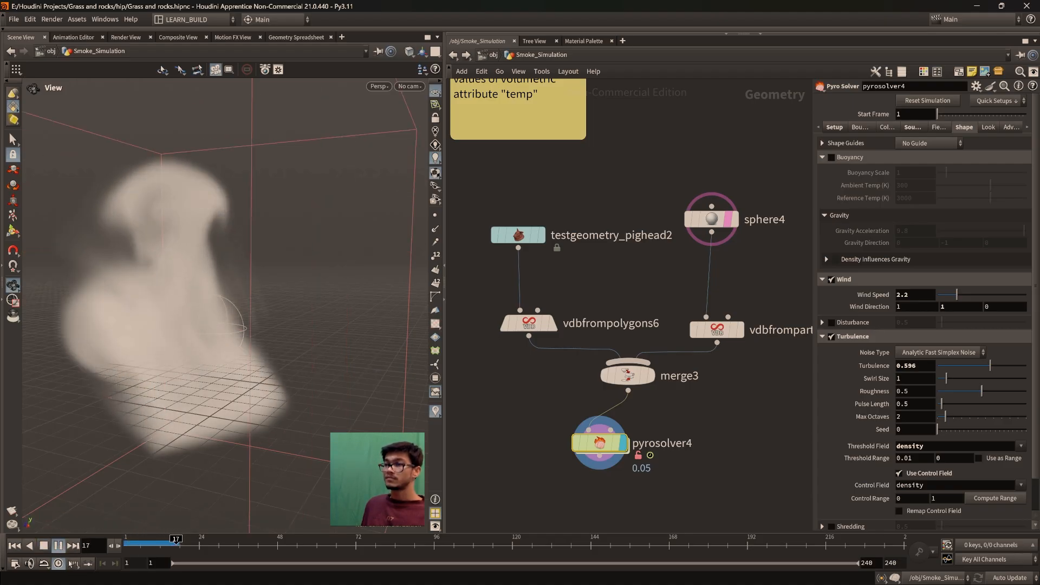
left_click(16, 544)
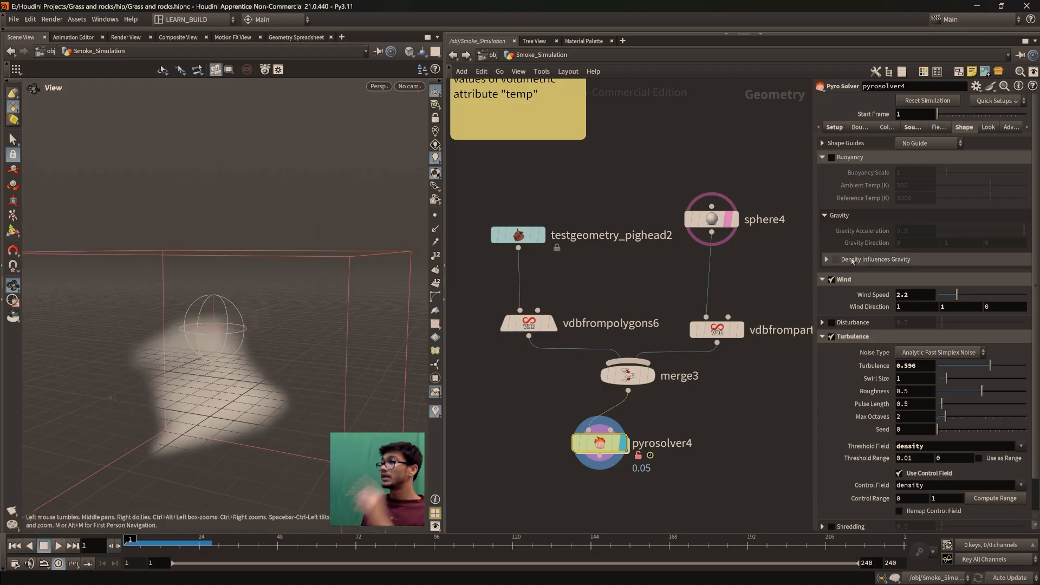
Disable Wind and Turbulence on pyrosolver4, and play the simulation to test the smoke without these forces
left_click(831, 279)
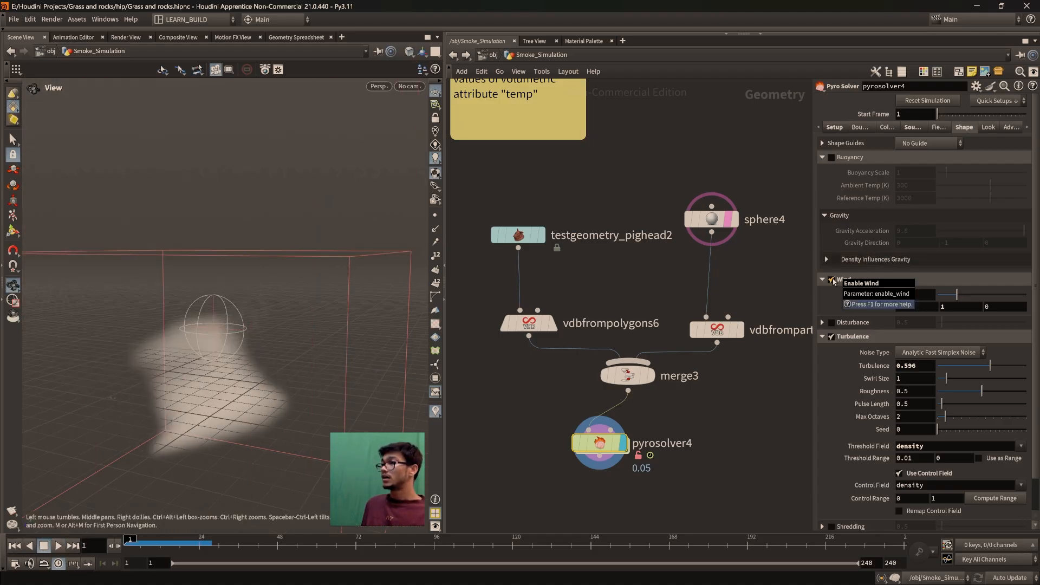
left_click(831, 337)
left_click_drag(271, 468, 255, 448)
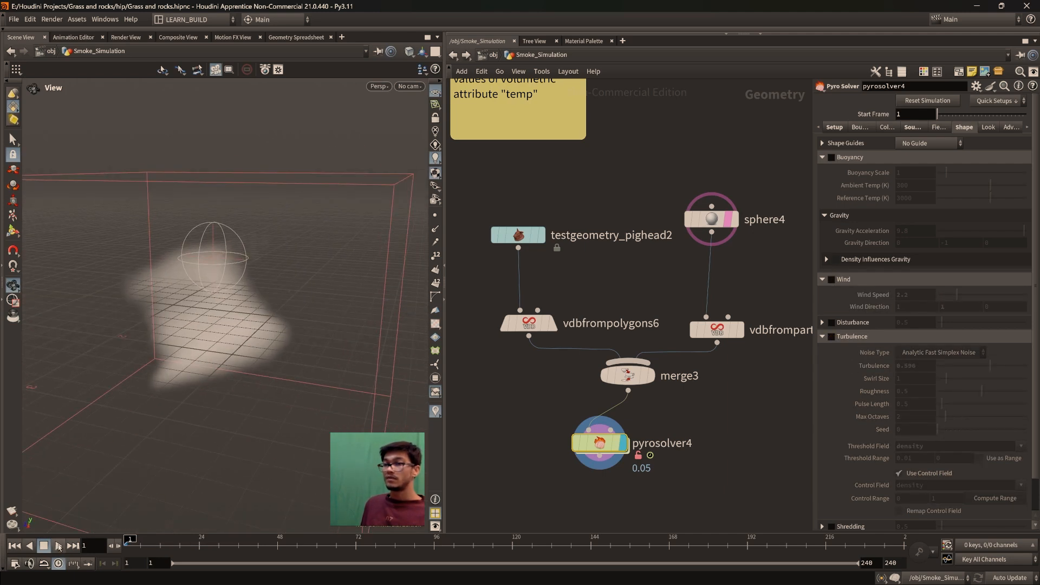
left_click(58, 545)
left_click_drag(297, 424, 297, 420)
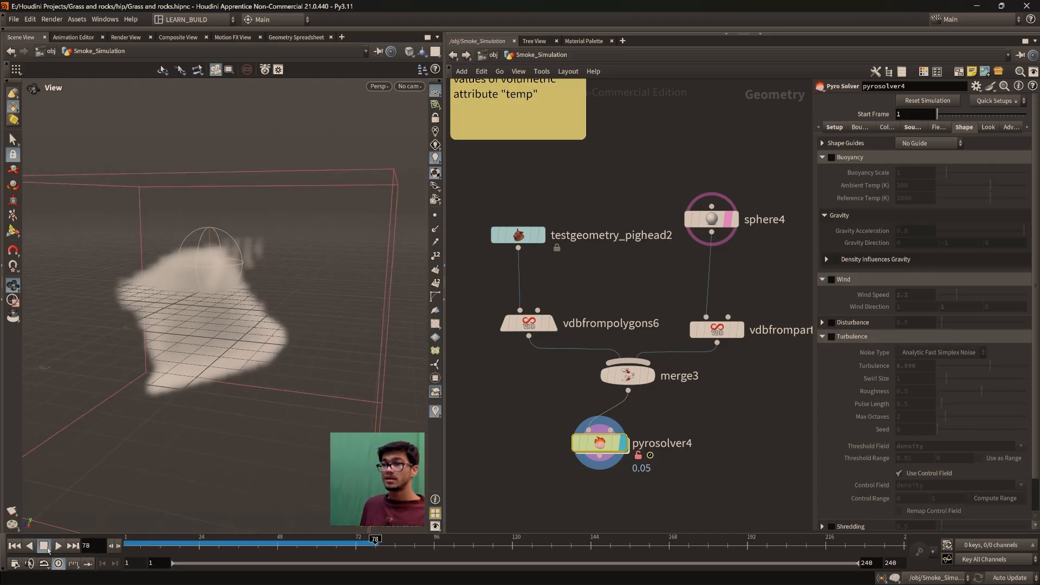
left_click(45, 546)
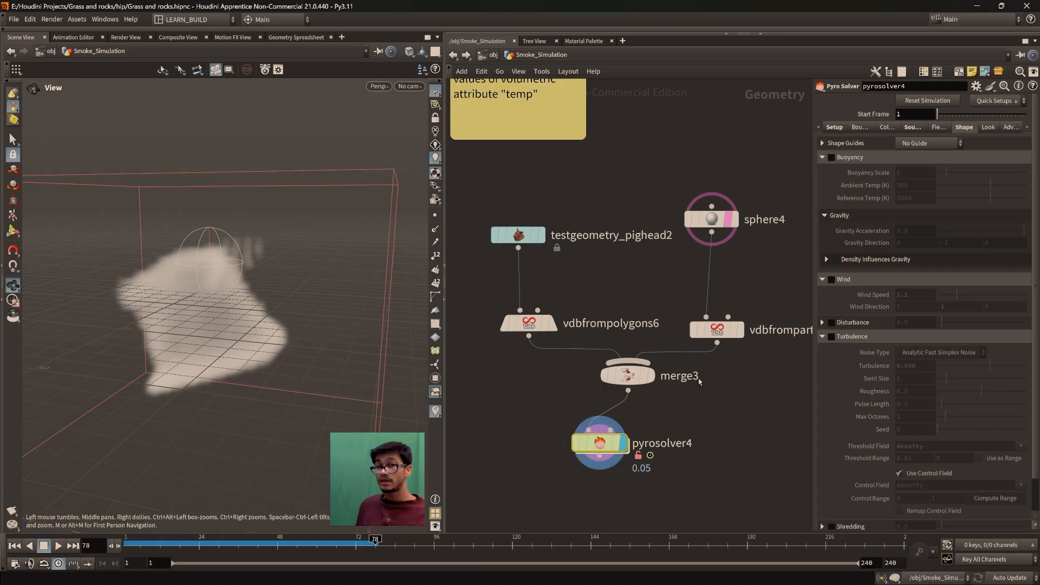
Re-enable Buoyancy on pyrosolver4 and replay the simulation with the heat source active
left_click(832, 157)
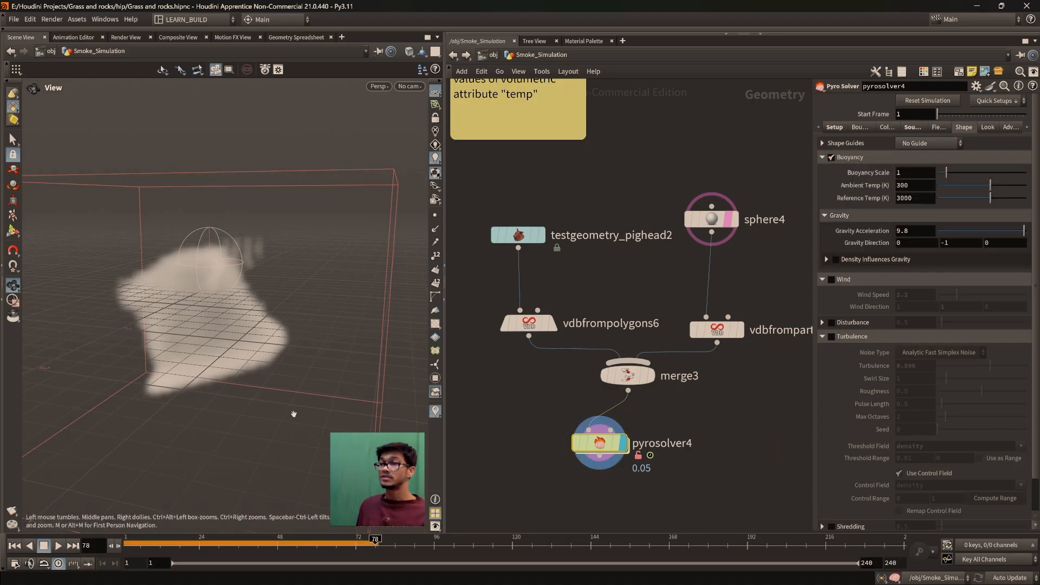
left_click(58, 546)
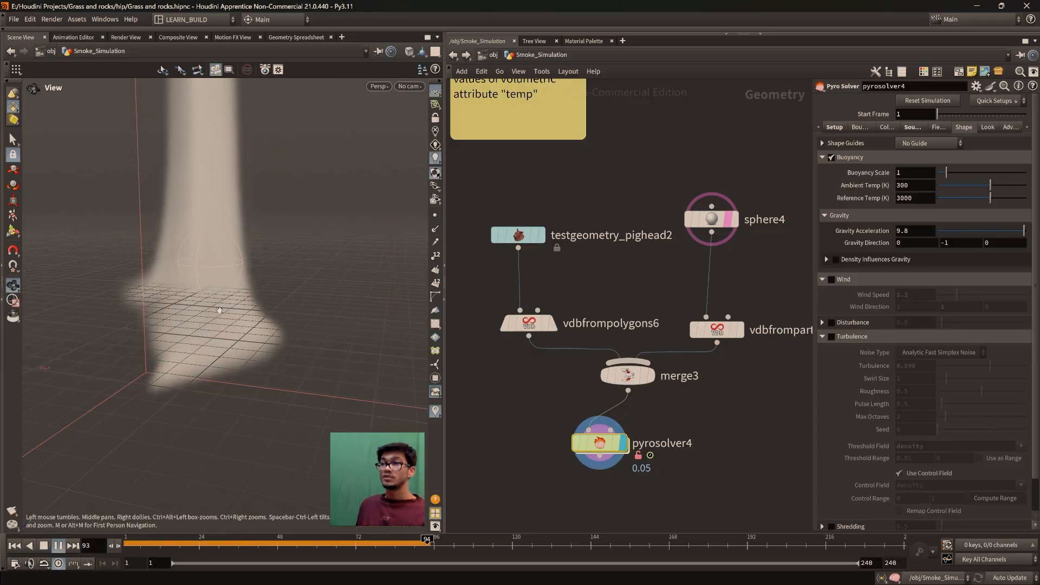
left_click(57, 546)
Examine the rising smoke column and the sphere at its base from different angles and distances
left_click_drag(207, 374, 239, 345)
middle_click_drag(235, 351, 236, 413)
left_click_drag(236, 412, 252, 383)
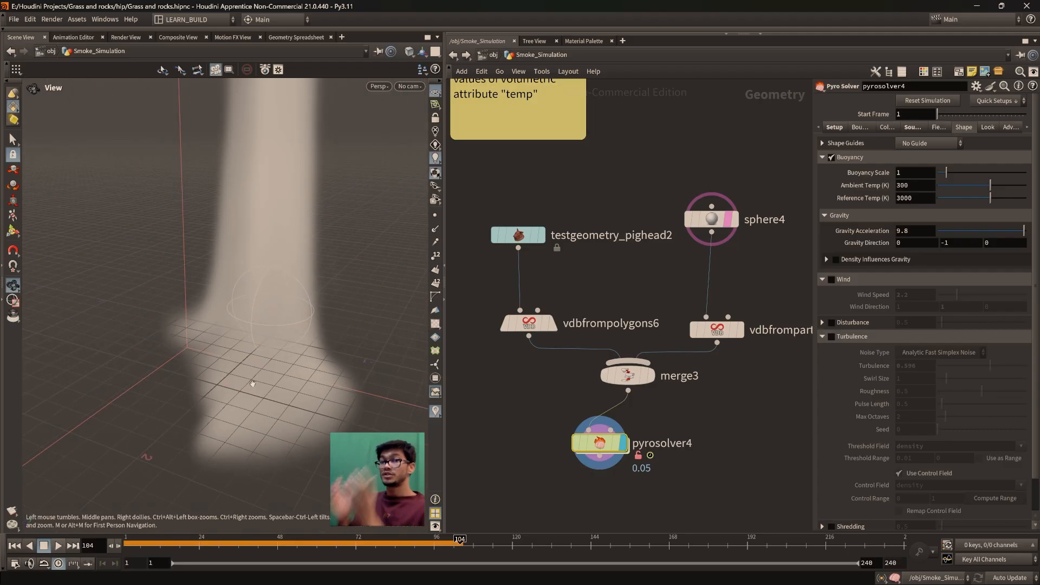
left_click_drag(252, 383, 248, 408)
middle_click_drag(248, 408, 245, 367)
right_click_drag(245, 366, 234, 443)
middle_click_drag(272, 420, 300, 414)
scroll(327, 327, "up", 4)
scroll(300, 410, "up", 4)
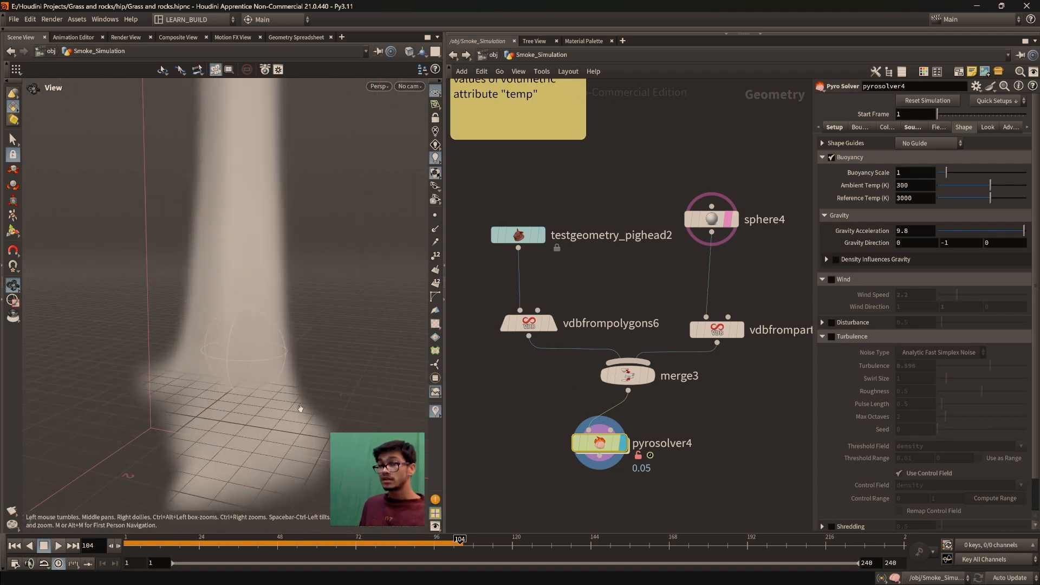
left_click_drag(295, 401, 303, 418)
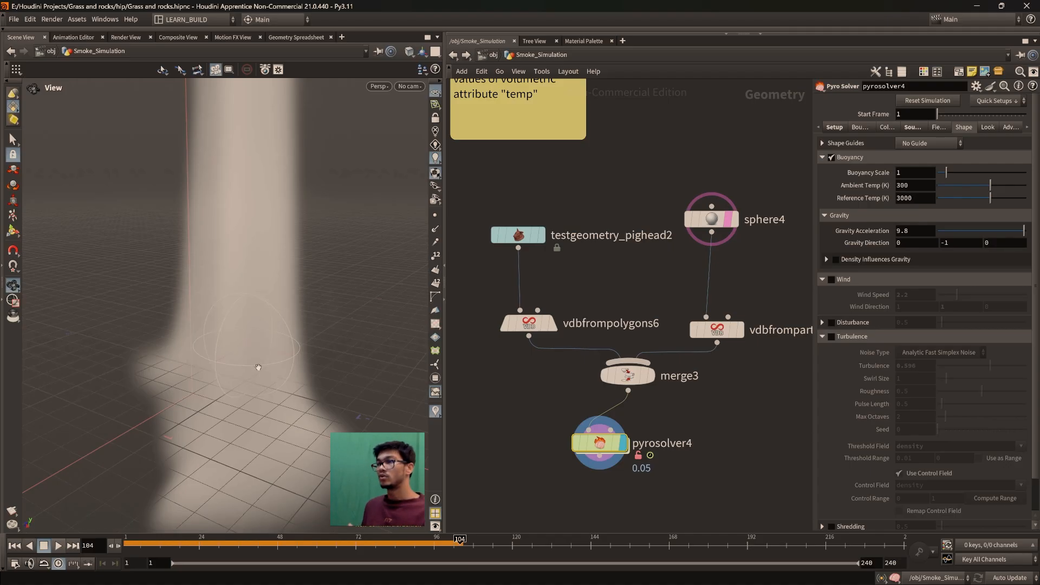
left_click_drag(240, 352, 256, 373)
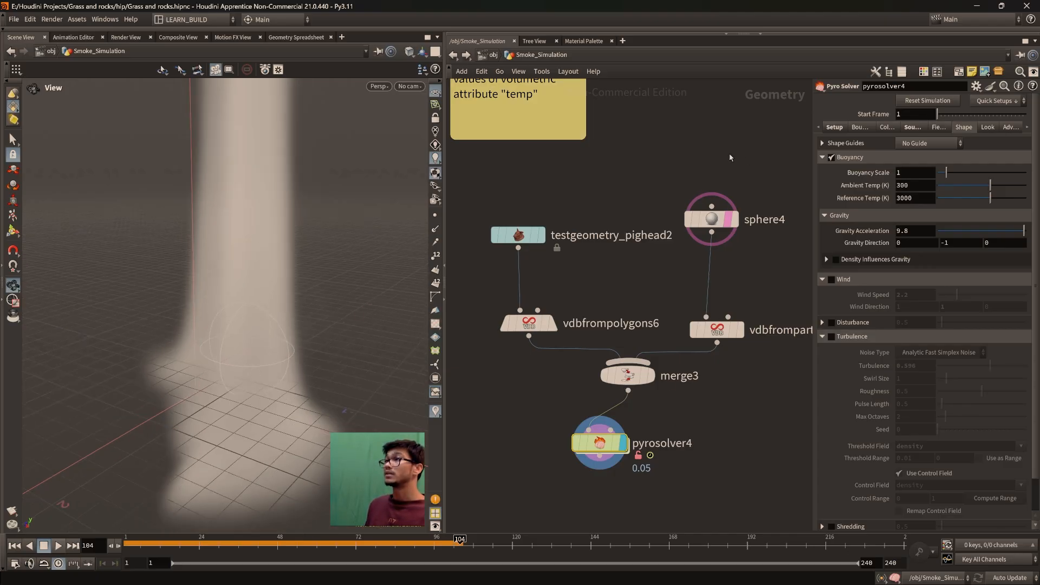
left_click_drag(225, 328, 245, 341)
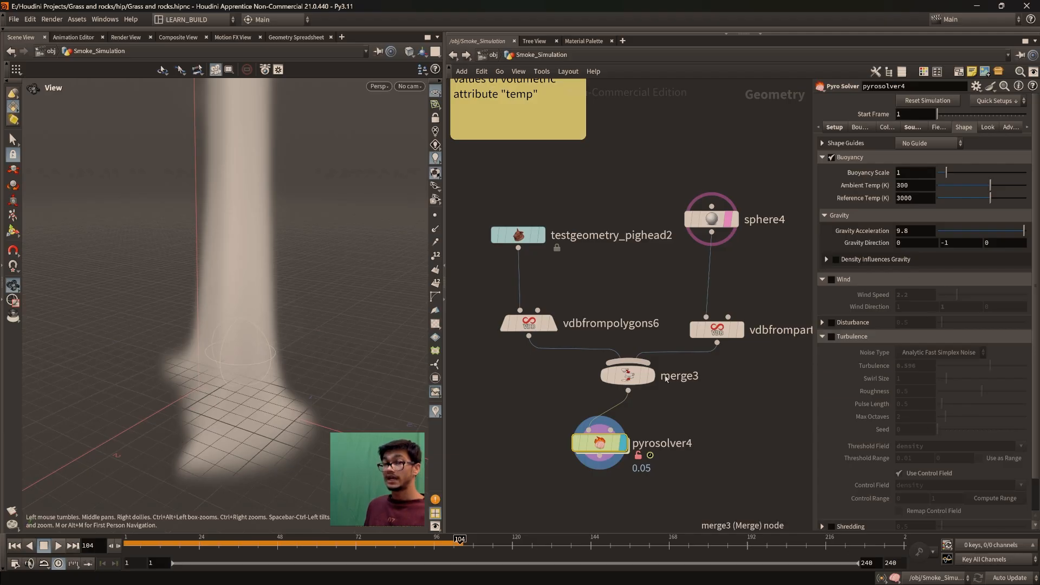
left_click_drag(601, 443, 614, 447)
left_click_drag(172, 289, 267, 355)
right_click_drag(267, 356, 327, 336)
middle_click_drag(327, 337, 249, 391)
Insert a Transform node between sphere4 and vdbfromparticles1
left_click(711, 218)
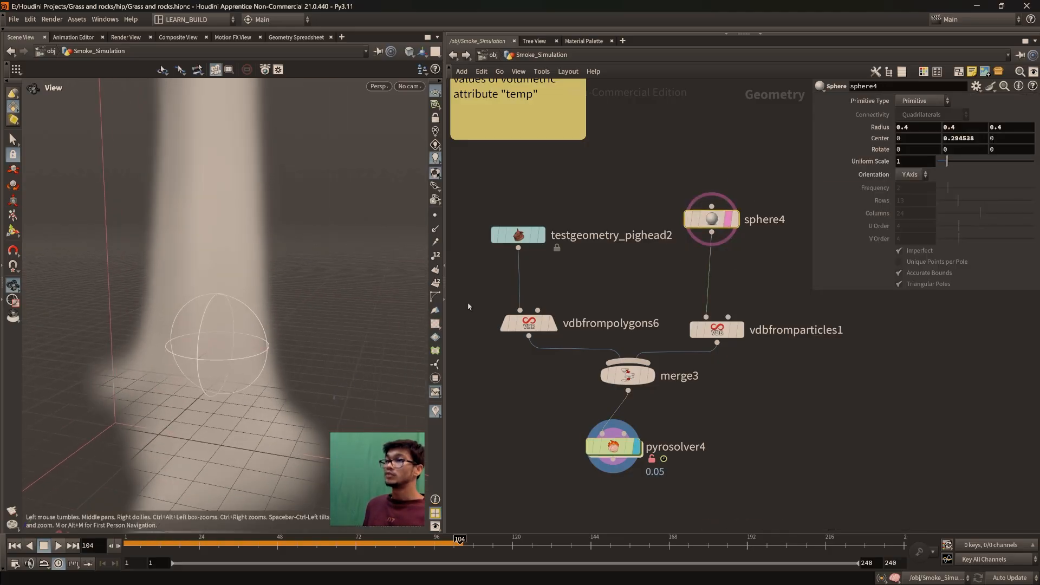
middle_click_drag(244, 306, 266, 271)
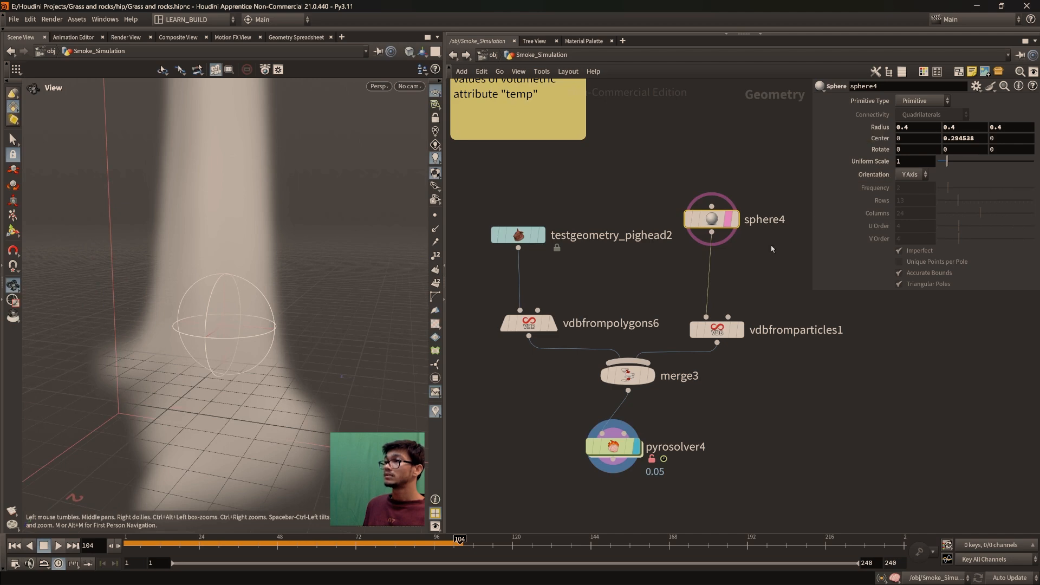
key("Tab")
type("transf")
key("Return")
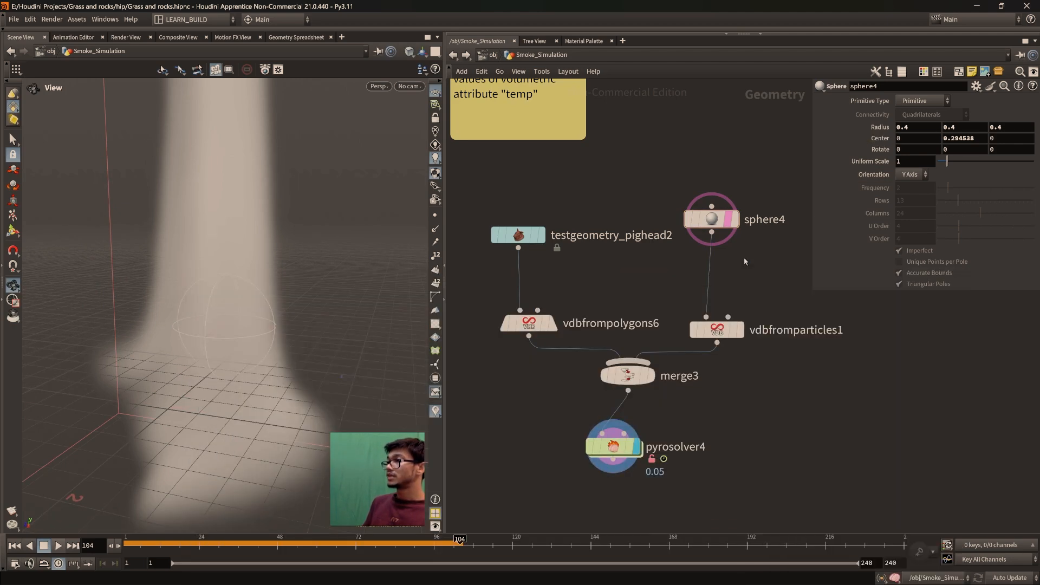
left_click(701, 268)
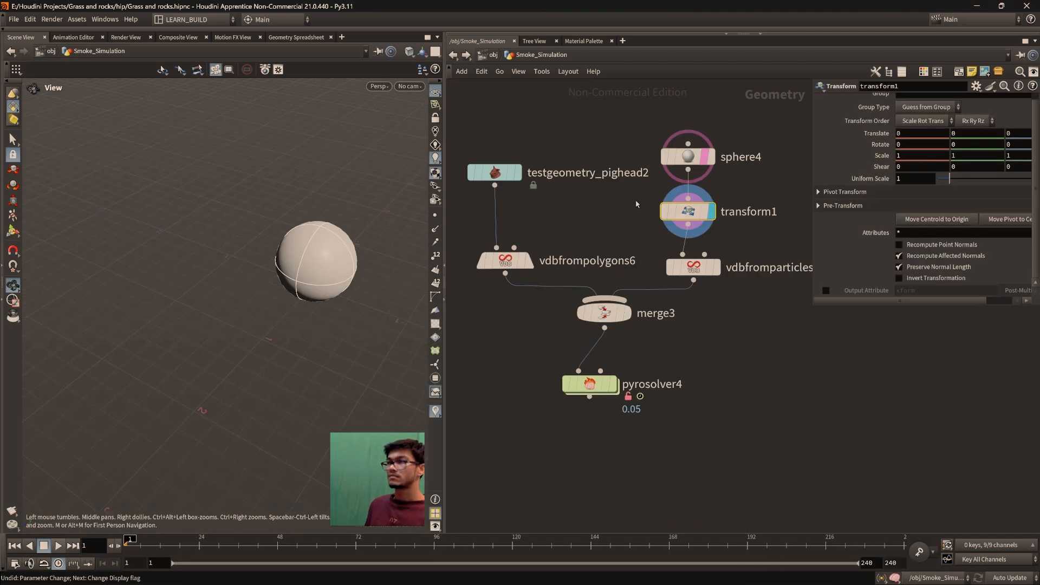
Show transform1 as a template and display pyrosolver4's smoke
left_click(710, 212)
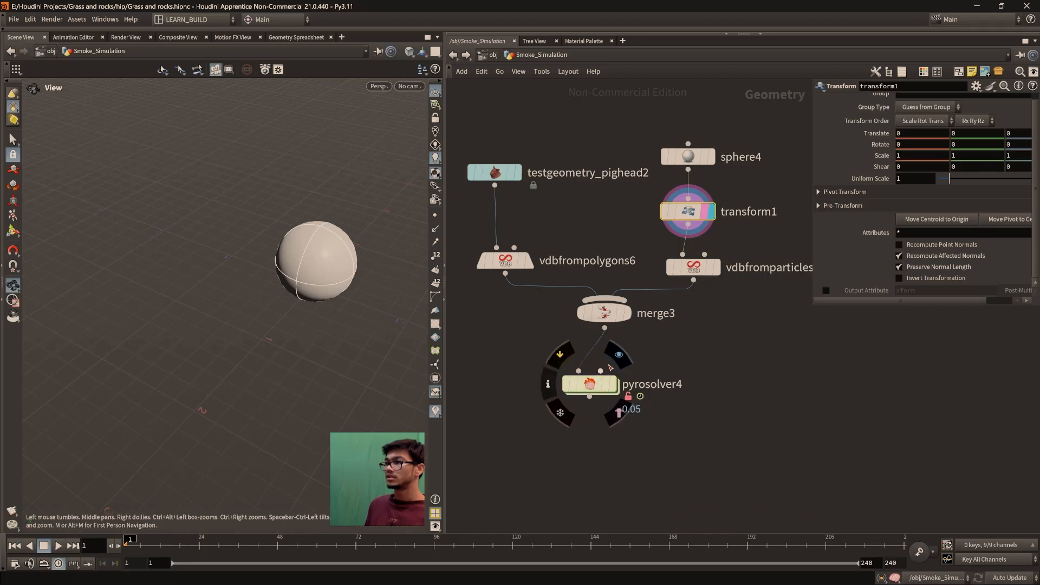
left_click(618, 356)
middle_click_drag(356, 385, 283, 383)
scroll(287, 366, "up", 3)
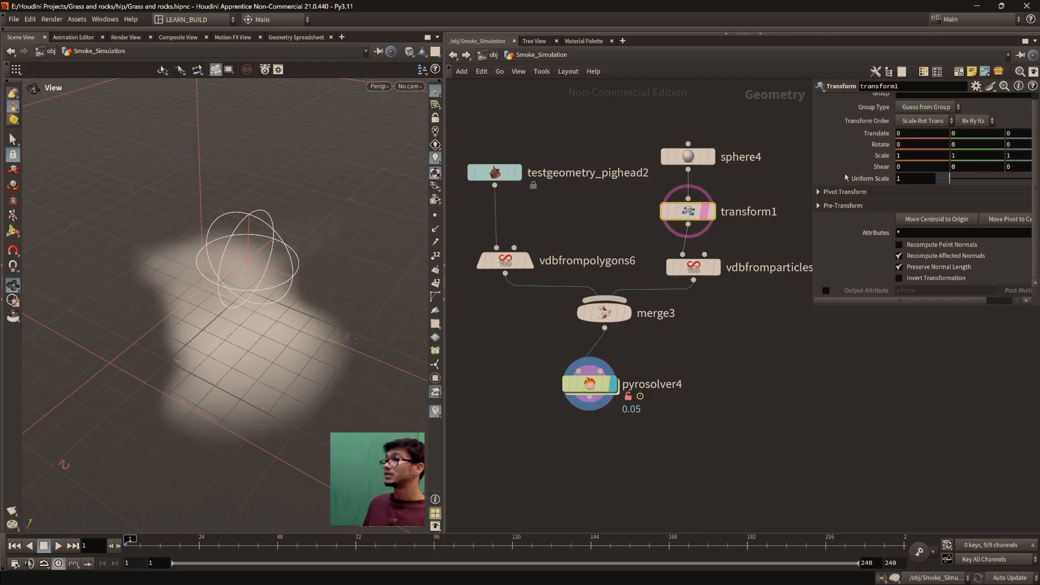
Set transform1's Z translation to -0.4, leaving X and Y at 0, to shift the sphere beside the smoke
mouse_move(876, 134)
middle_mouse_down()
mouse_move(861, 137)
mouse_move(879, 136)
middle_mouse_up()
left_click_drag(293, 342, 347, 304)
middle_click_drag(292, 356, 275, 320)
left_click_drag(275, 319, 189, 219)
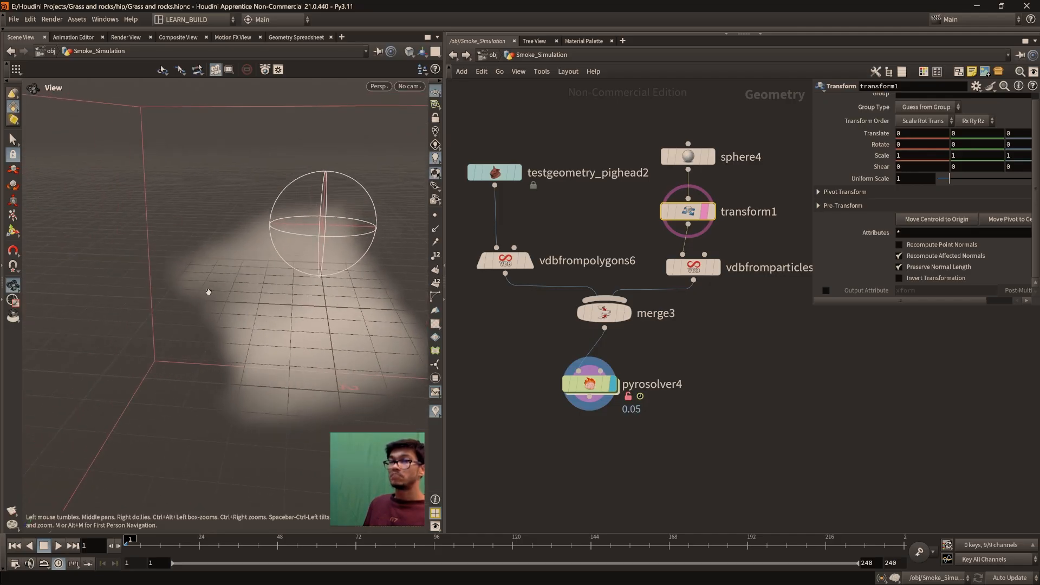
middle_click_drag(915, 134, 883, 135)
key("ctrl+z")
mouse_move(1022, 133)
middle_mouse_down()
mouse_move(990, 135)
mouse_move(1025, 136)
middle_mouse_up()
middle_click_drag(927, 454, 795, 471)
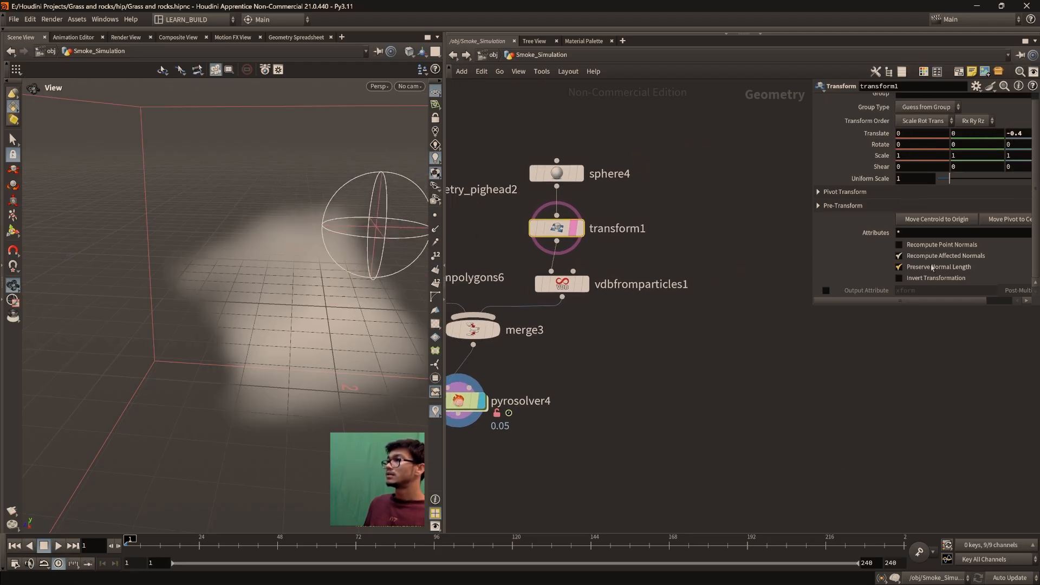
Set transform1's translation to -0.4 in Y and 0.9 in Z to place the sphere on the smoke's other side
left_click_drag(811, 171, 744, 171)
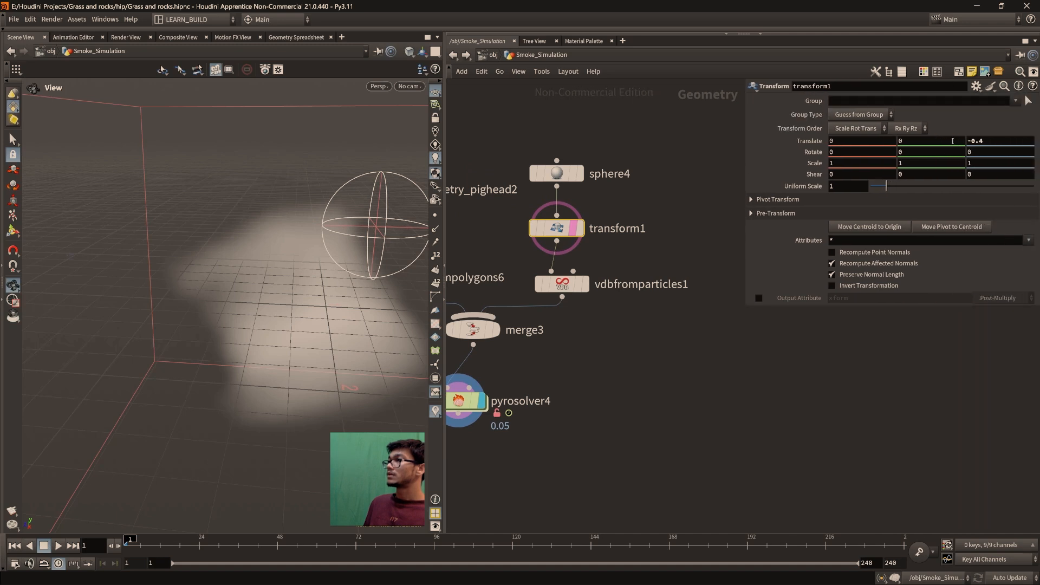
middle_click_drag(985, 141, 915, 140)
left_click_drag(139, 406, 211, 277)
left_click_drag(286, 376, 300, 405)
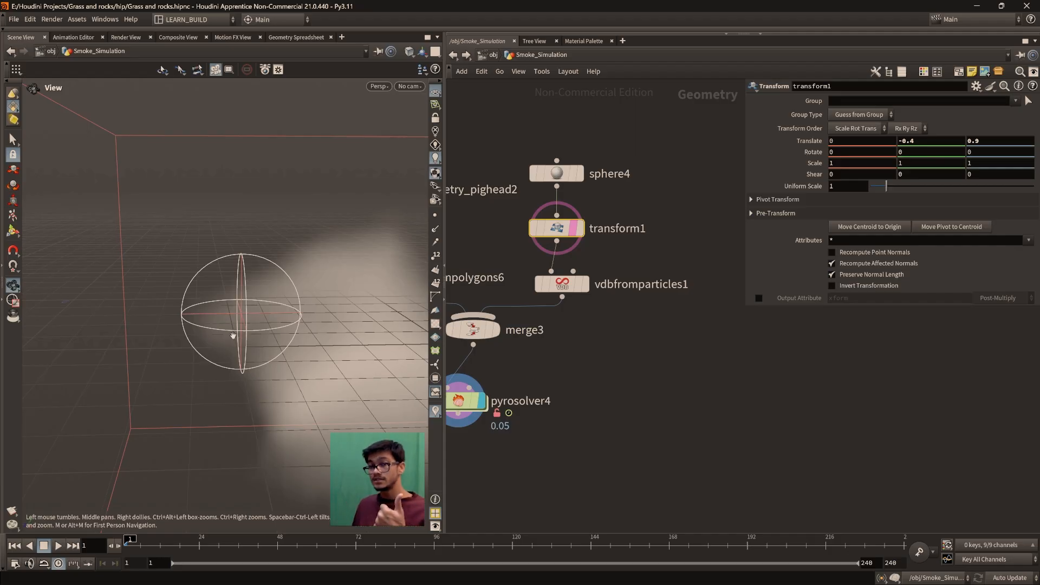
left_click_drag(304, 376, 229, 408)
right_click_drag(229, 408, 271, 379)
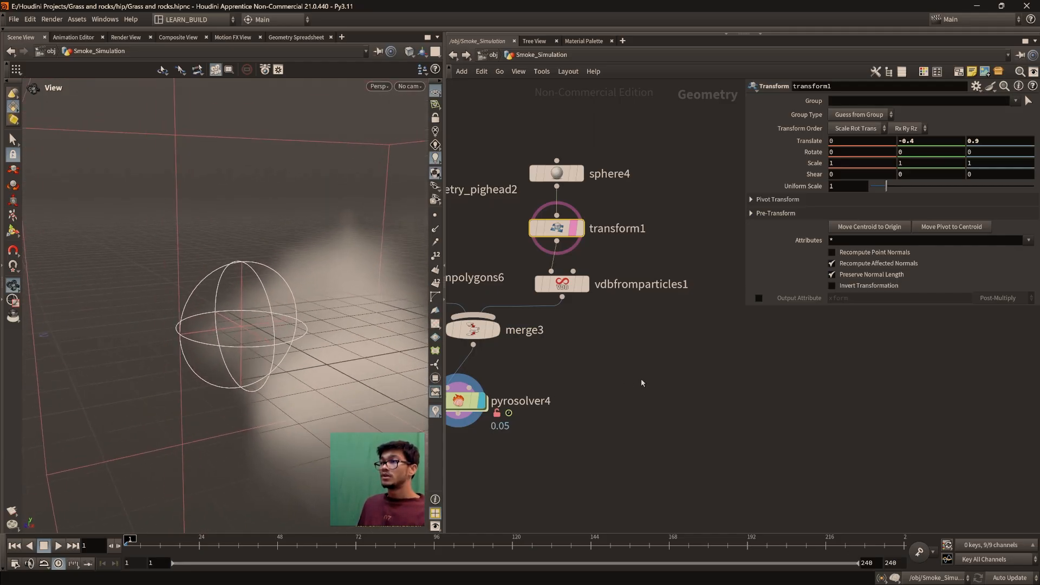
Play the simulation, examine the rising smoke around the offset sphere from several angles, and return to frame 1
middle_click_drag(641, 380, 743, 365)
left_click(58, 546)
left_click_drag(241, 400, 240, 310)
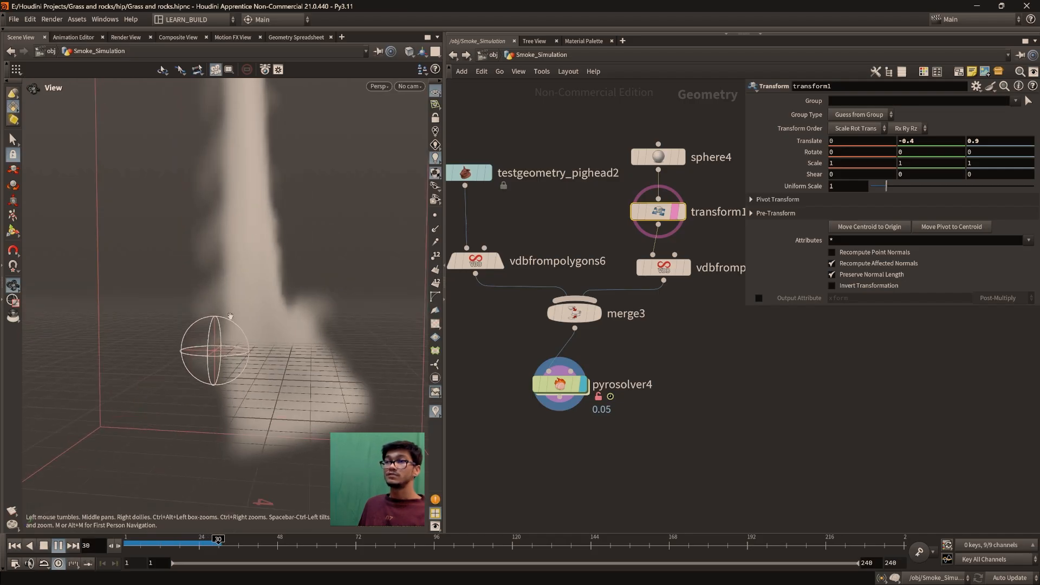
left_click_drag(240, 309, 299, 441)
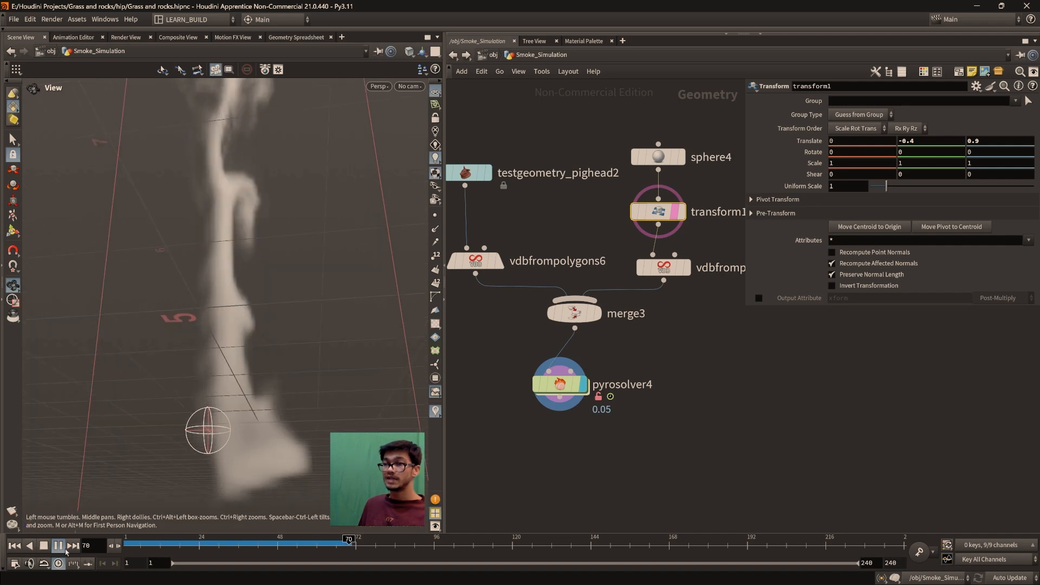
left_click(13, 546)
left_click_drag(197, 422, 215, 457)
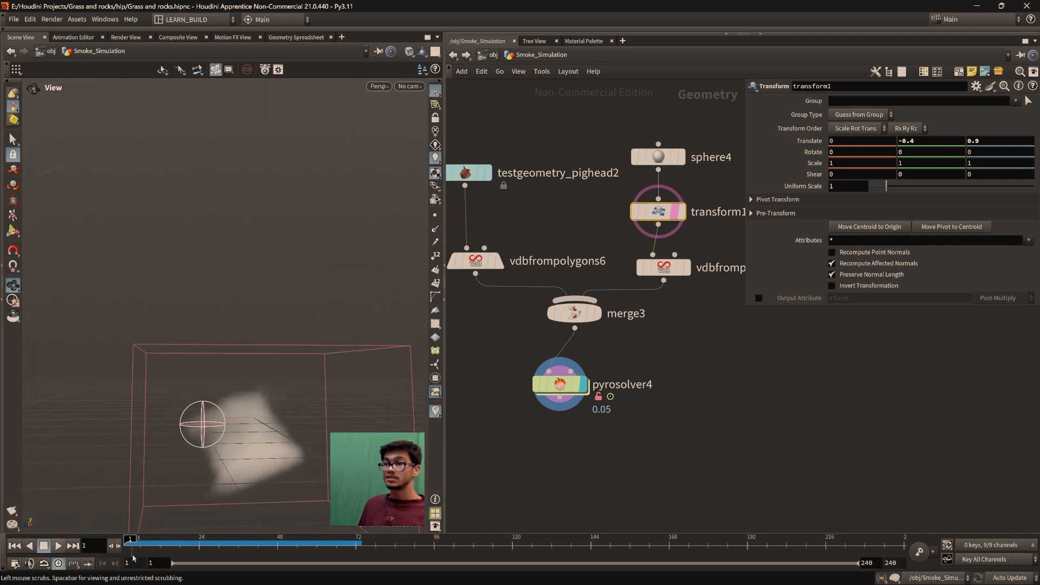
left_click_drag(267, 428, 262, 358)
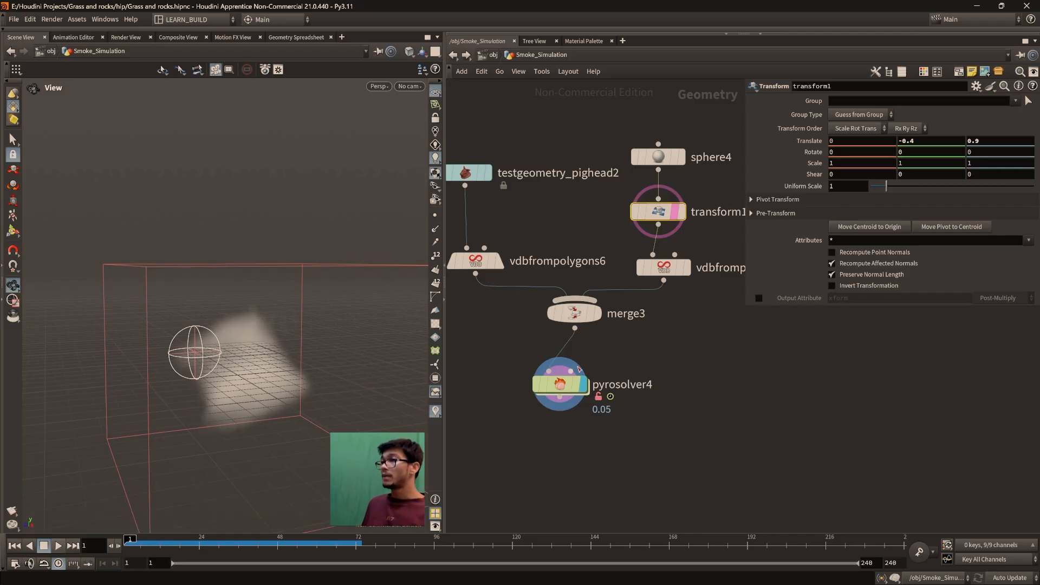
Adjust transform1's translation to bring the sphere back inside the pig head's smoke
left_click(561, 384)
scroll(234, 405, "up", 2)
middle_click_drag(660, 329, 623, 401)
middle_click_drag(580, 449, 645, 433)
left_click_drag(300, 357, 277, 367)
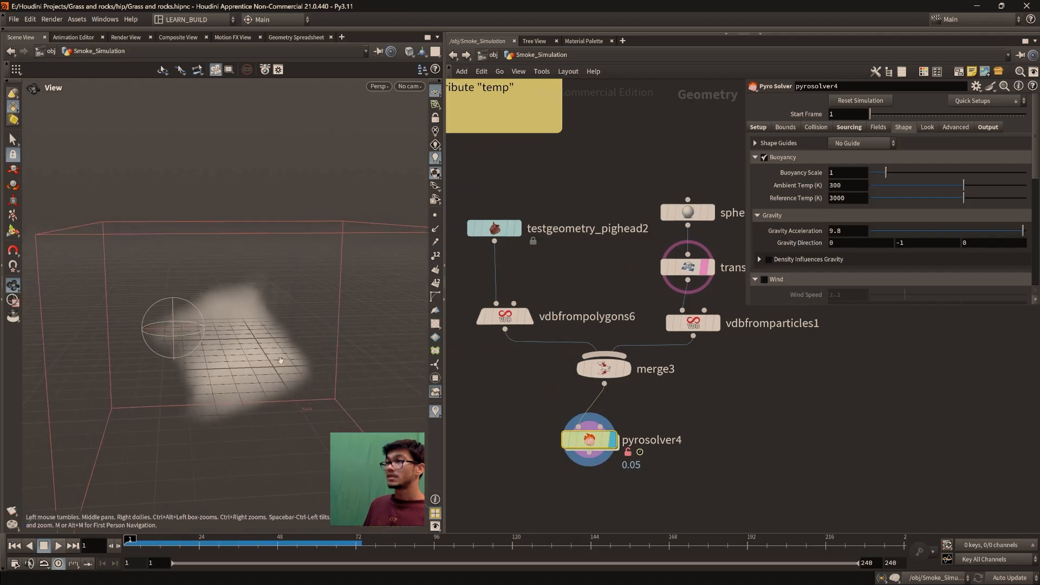
left_click(693, 268)
middle_click_drag(910, 141, 548, 165)
key("ctrl+z")
left_click_drag(325, 260, 640, 450)
Enable Turbulence and Wind in pyrosolver4's shape settings
left_click(589, 439)
scroll(934, 304, "down", 5)
scroll(934, 306, "up", 5)
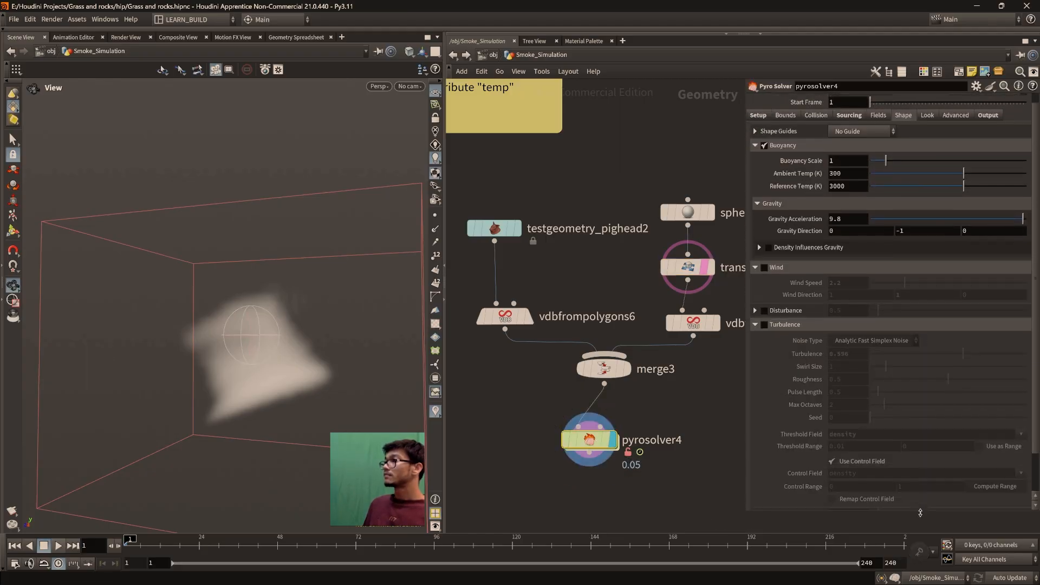
left_click(764, 336)
left_click(764, 279)
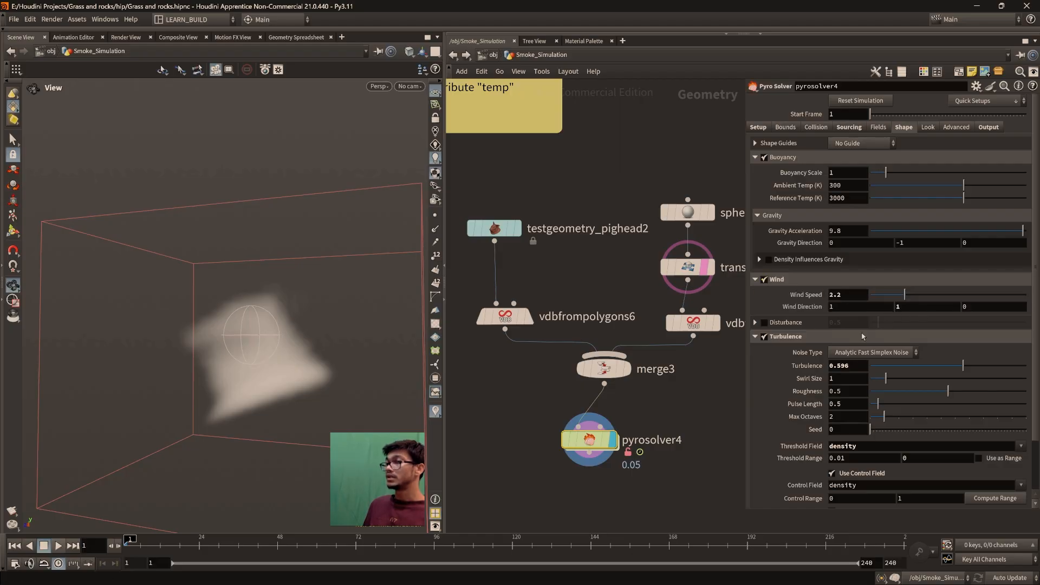
Set pyrosolver4's turbulence Threshold Field to temperature
middle_click_drag(314, 407, 306, 353)
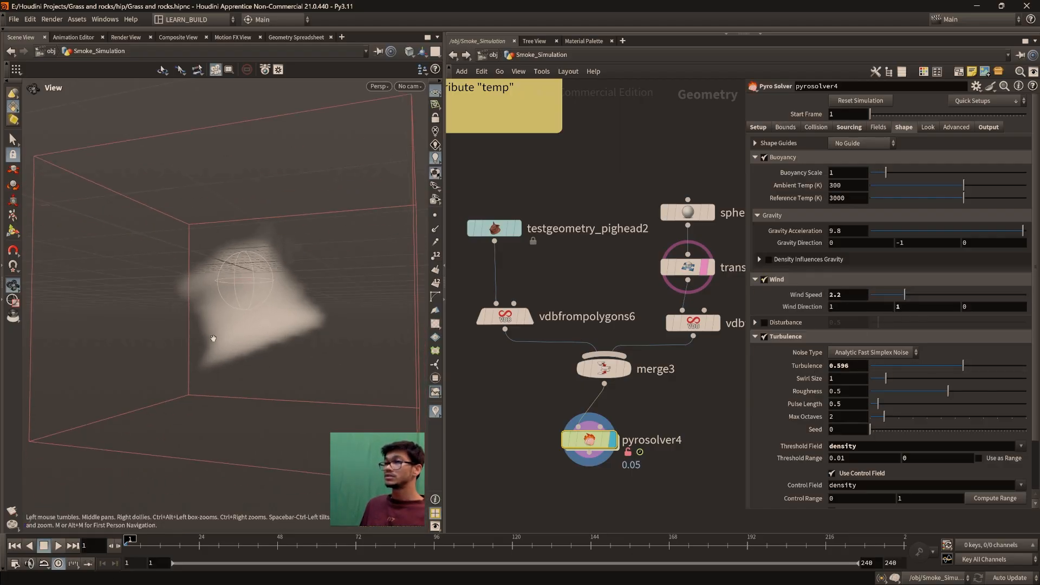
left_click_drag(213, 339, 248, 347)
scroll(277, 291, "up", 2)
scroll(851, 448, "down", 3)
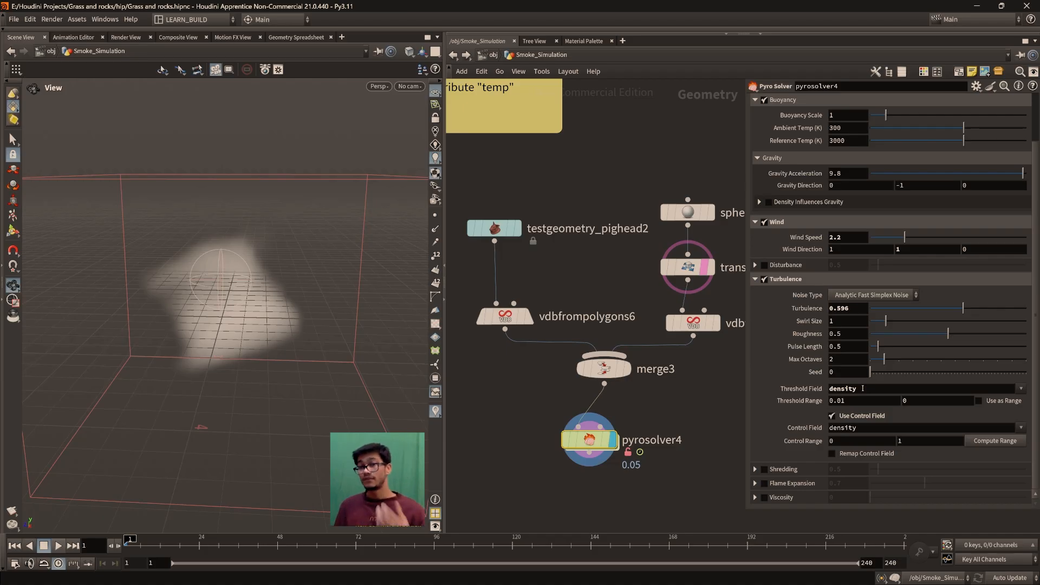
double_click(862, 388)
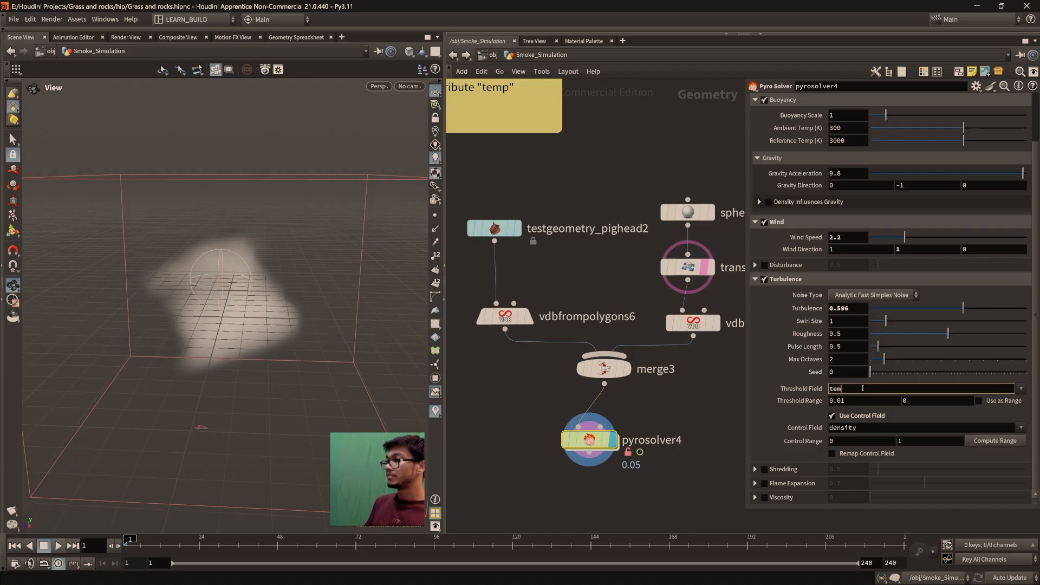
type("temperature")
key("Return")
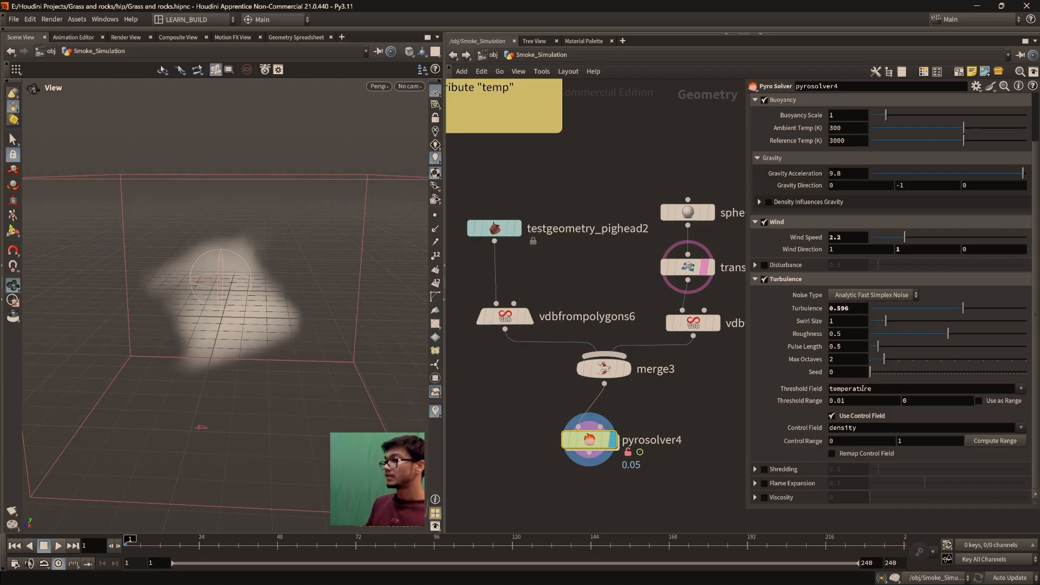
Play the simulation to check the smoke with wind and temperature-thresholded turbulence, then rewind to frame 1
left_click_drag(265, 344, 227, 346)
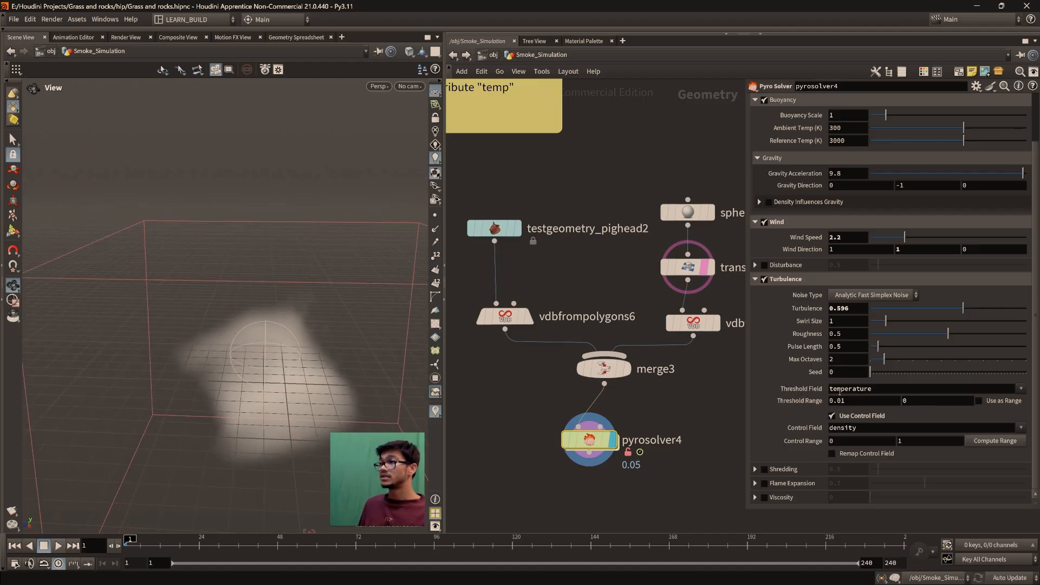
left_click(58, 546)
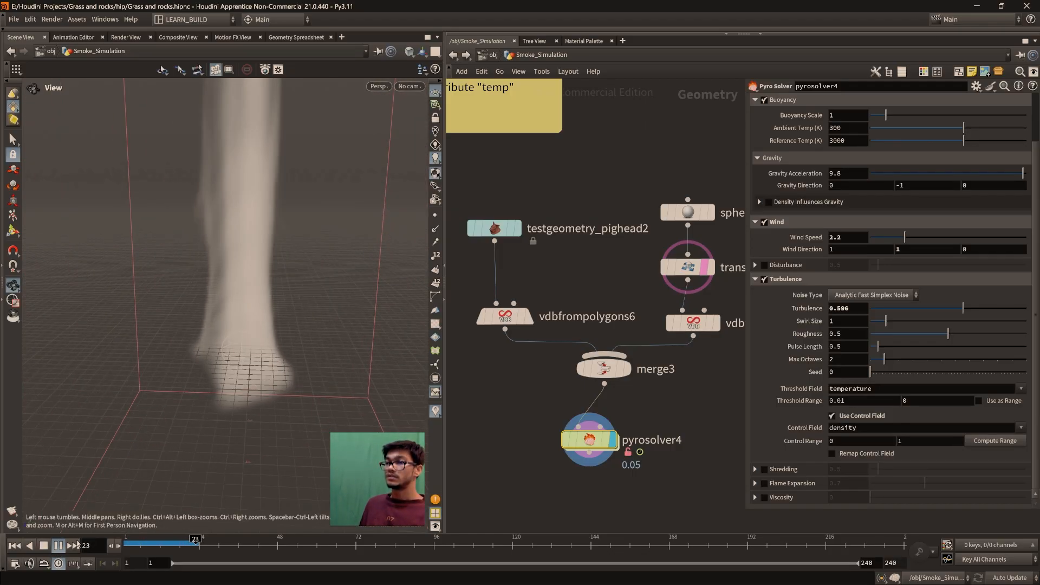
left_click(14, 545)
Set pyrosolver4's Buoyancy Scale to 0.1 and play the simulation
scroll(887, 318, "up", 3)
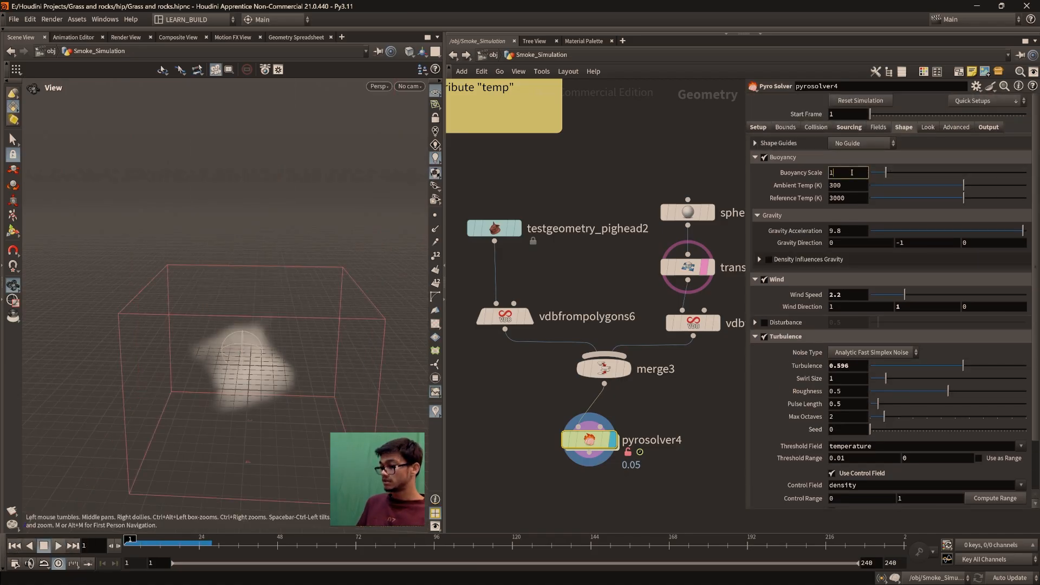
key("Return")
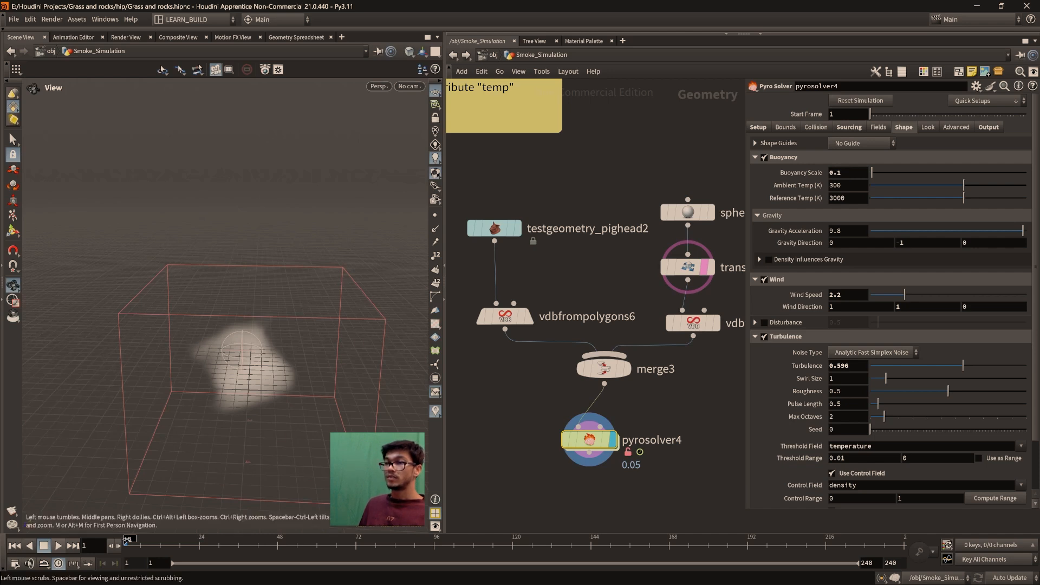
left_click(58, 545)
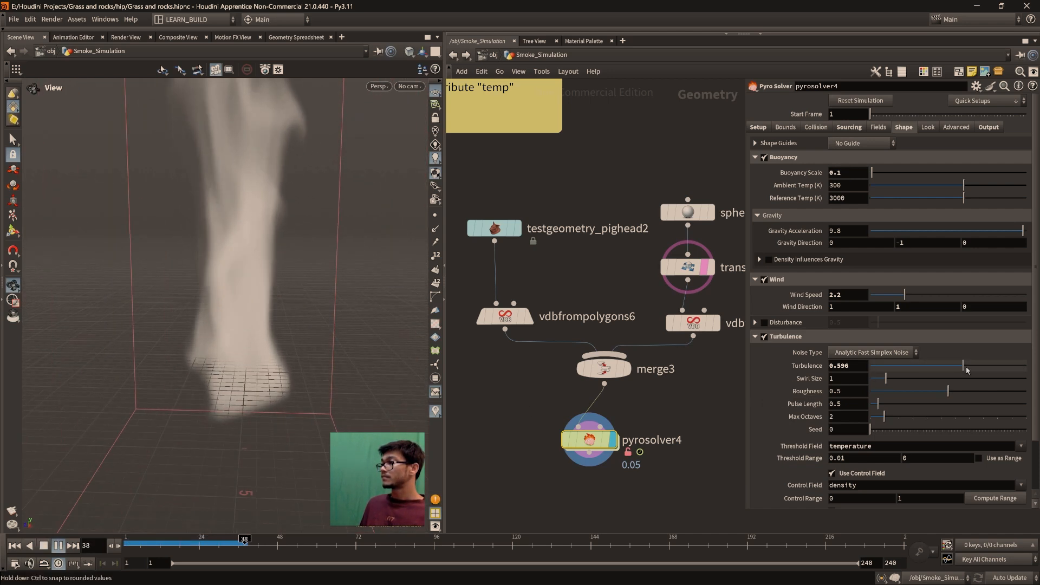
Raise pyrosolver4's Turbulence to 0.821, replay the simulation from frame 1, and rewind it
left_click_drag(963, 366, 1001, 368)
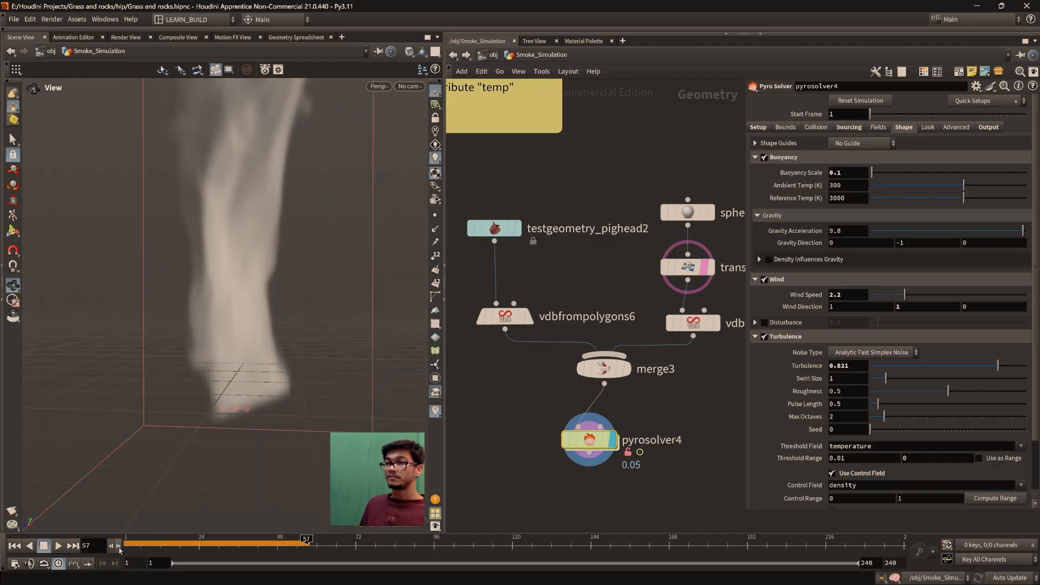
left_click(15, 546)
left_click(58, 546)
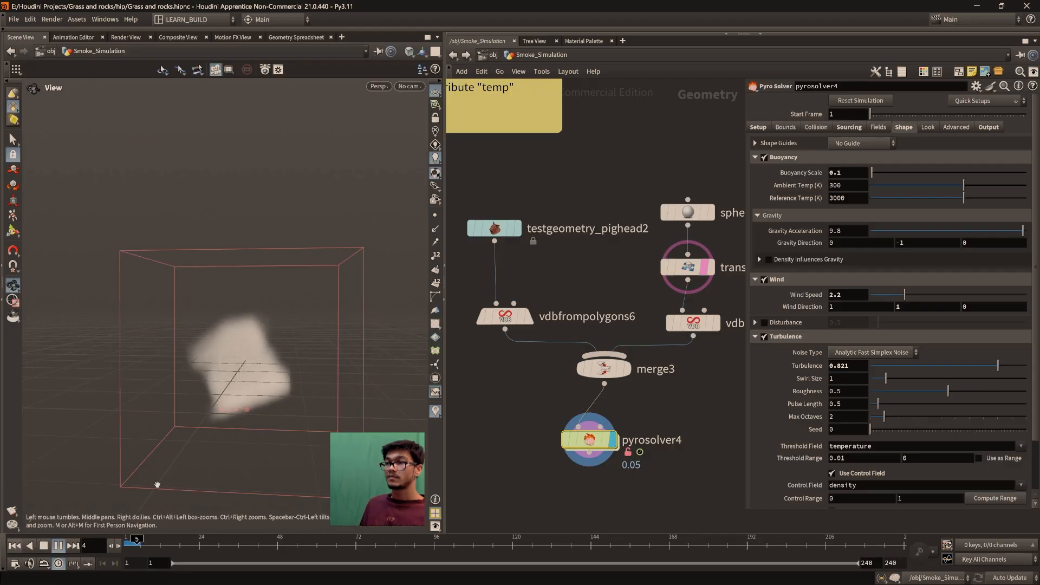
left_click_drag(230, 417, 241, 412)
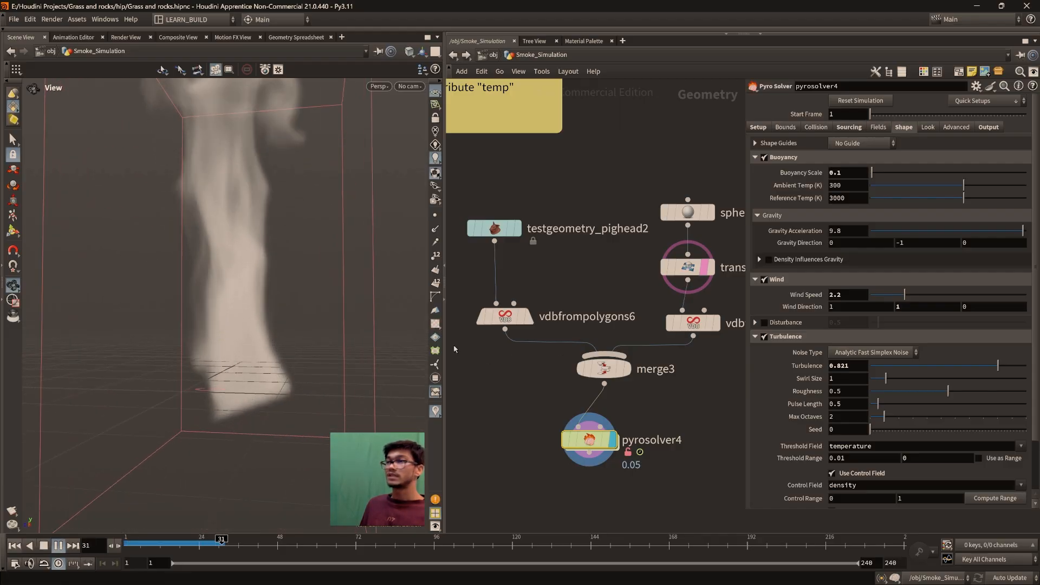
left_click(15, 546)
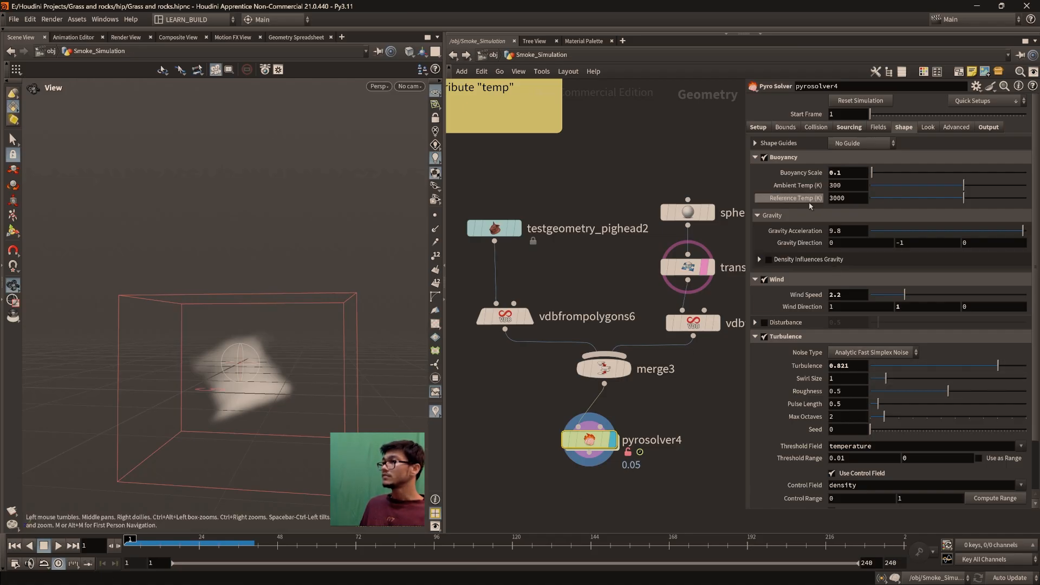
Disable pyrosolver4's Buoyancy, play the smoke simulation to compare its motion, and reset playback
left_click(765, 158)
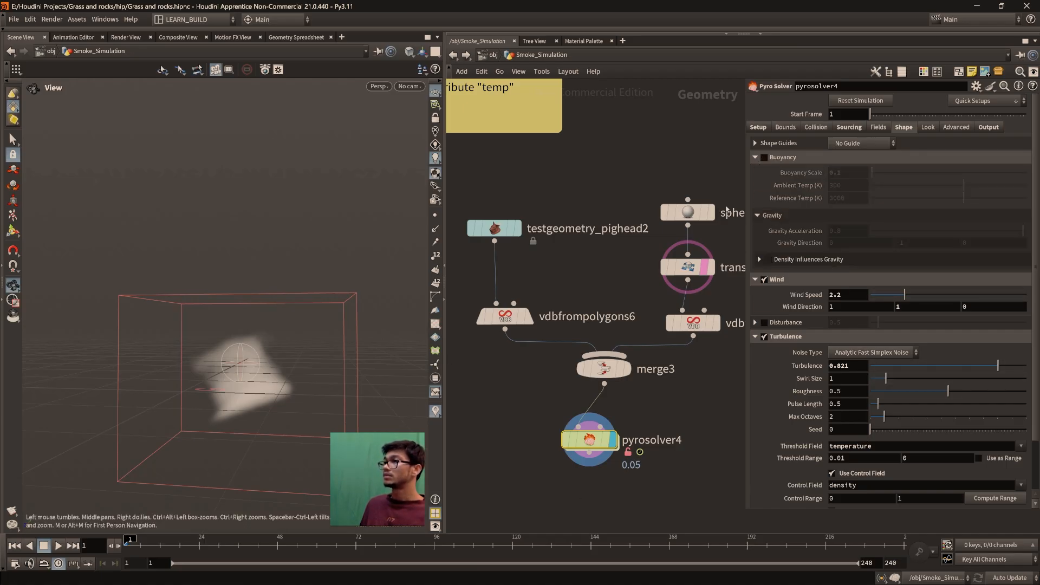
left_click(58, 545)
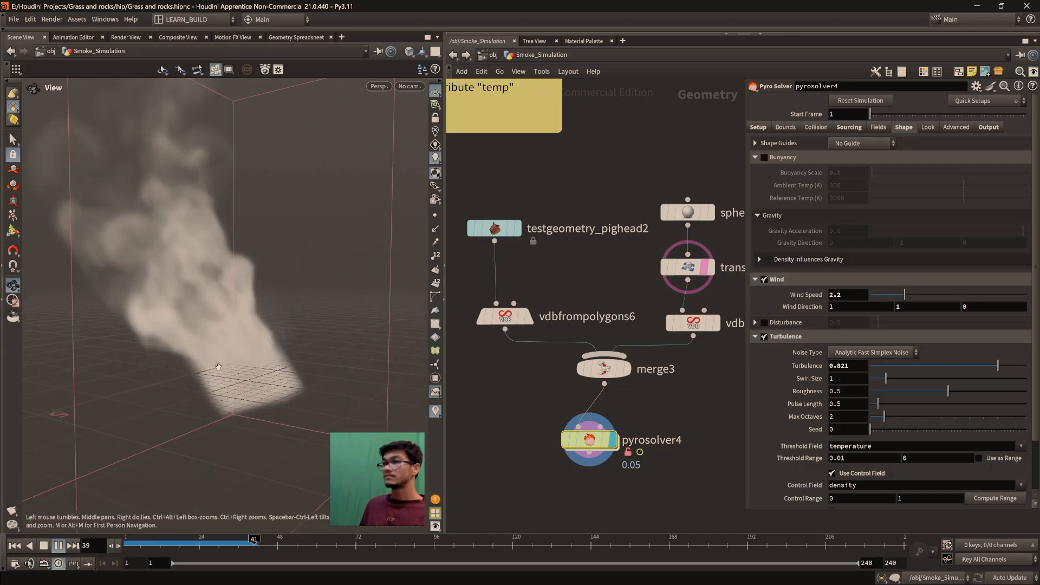
left_click_drag(267, 378, 288, 381)
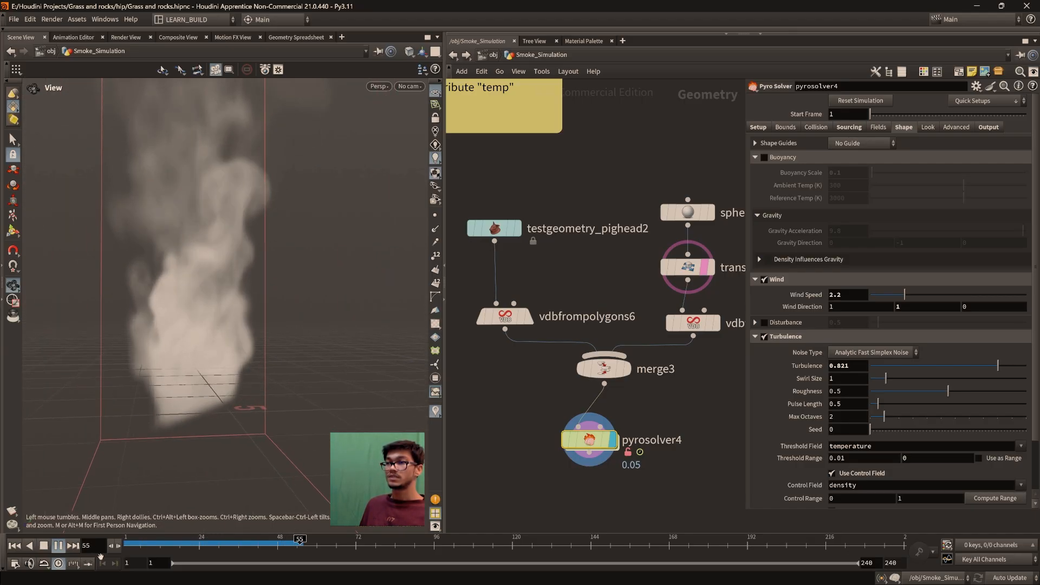
left_click(44, 546)
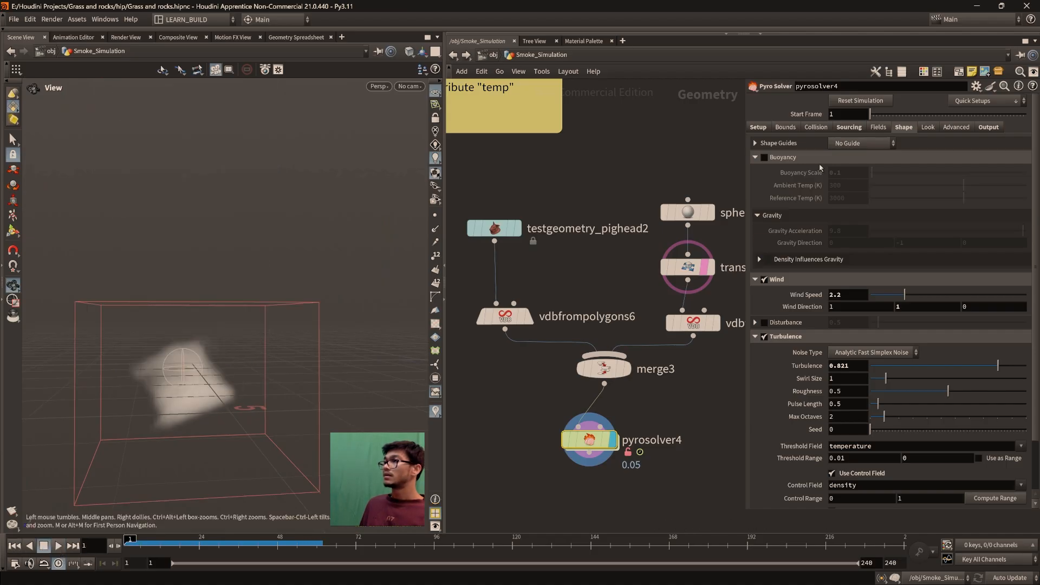
Re-enable pyrosolver4's Buoyancy and replay the smoke simulation
left_click(765, 158)
left_click(59, 545)
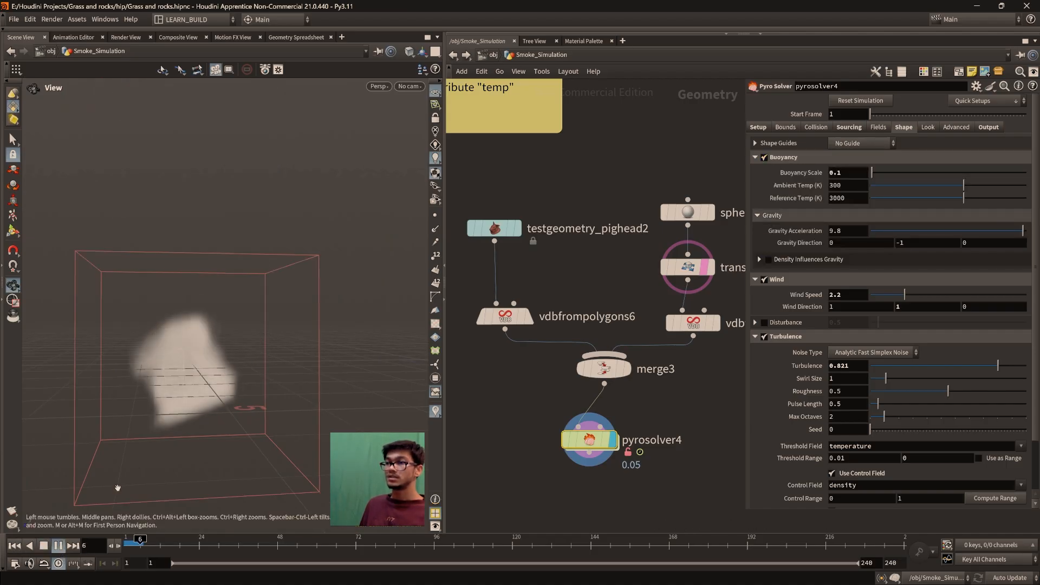
left_click_drag(216, 439, 193, 439)
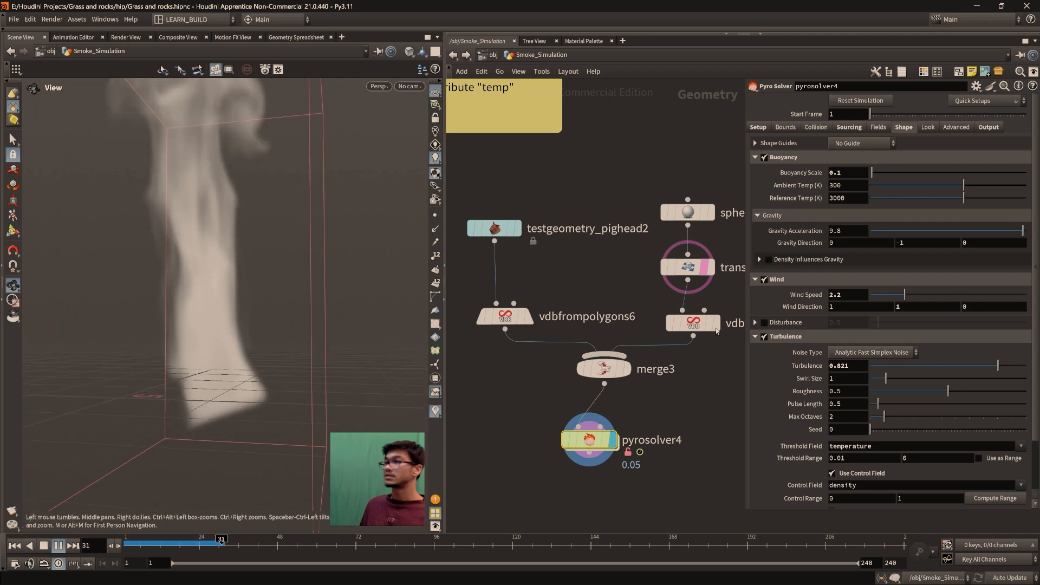
Set pyrosolver4's Buoyancy Scale to 0.01
left_click(855, 174)
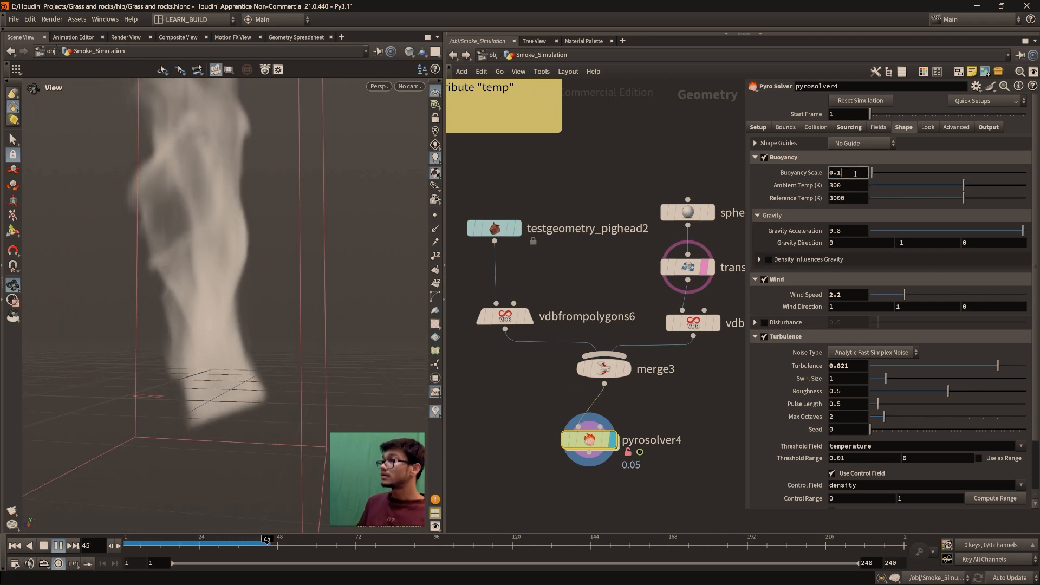
key("BackSpace")
type("01")
key("Return")
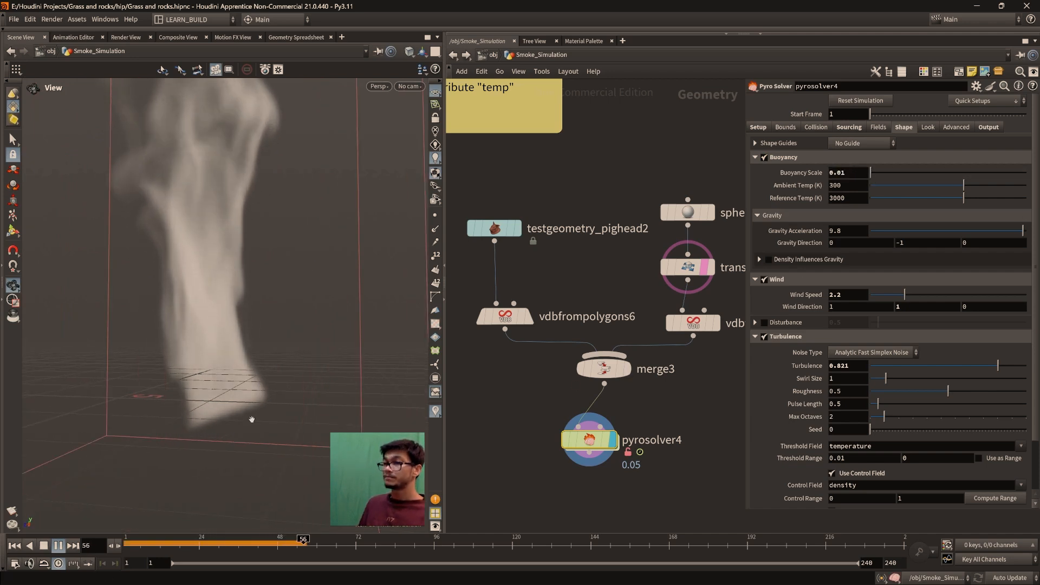
Replay the simulation from frame 1 and examine the low-buoyancy smoke from different angles and distances
left_click(58, 546)
left_click(15, 545)
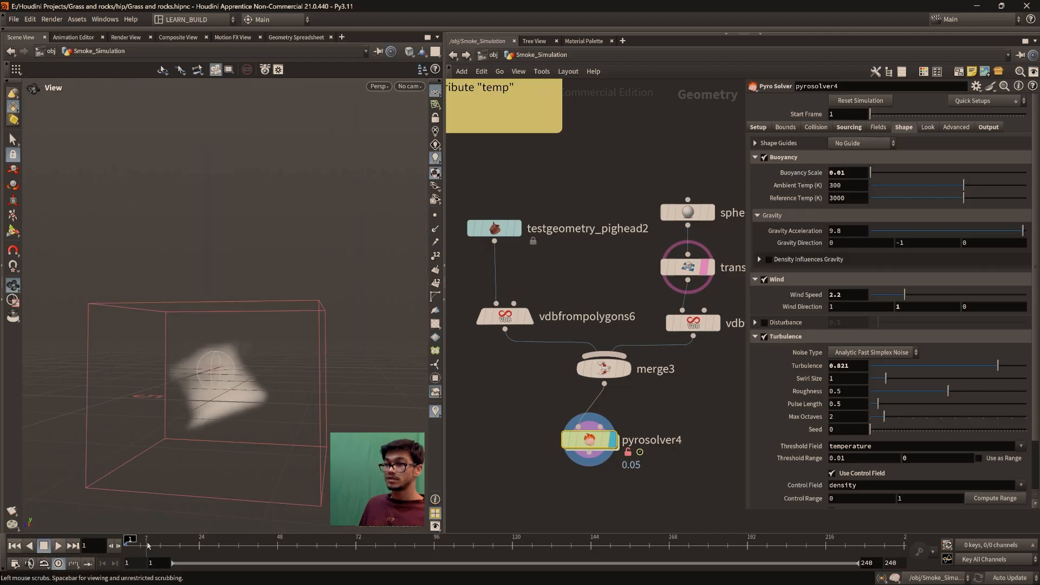
left_click(58, 545)
scroll(250, 432, "down", 1)
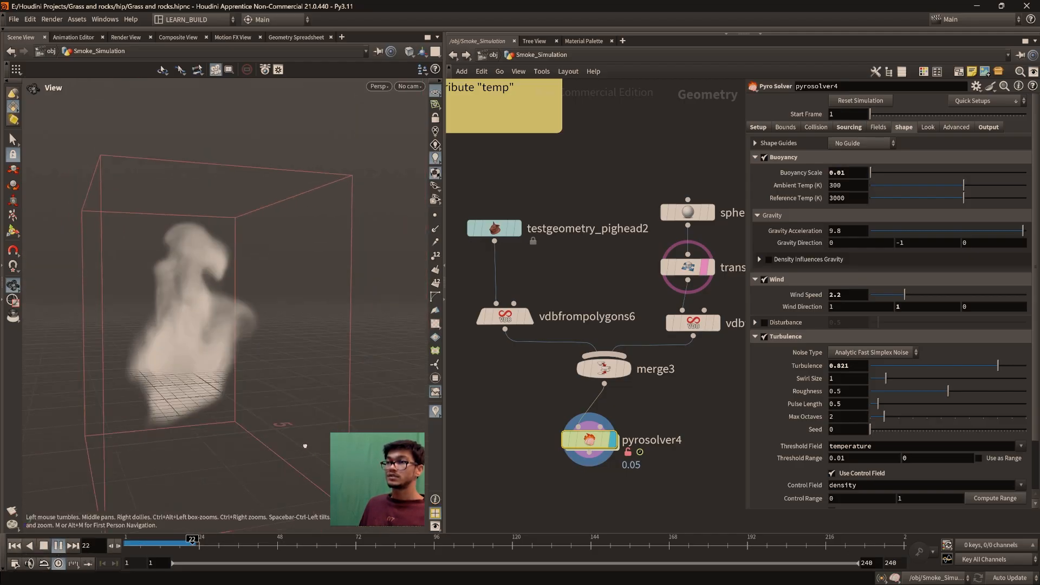
scroll(186, 437, "up", 4)
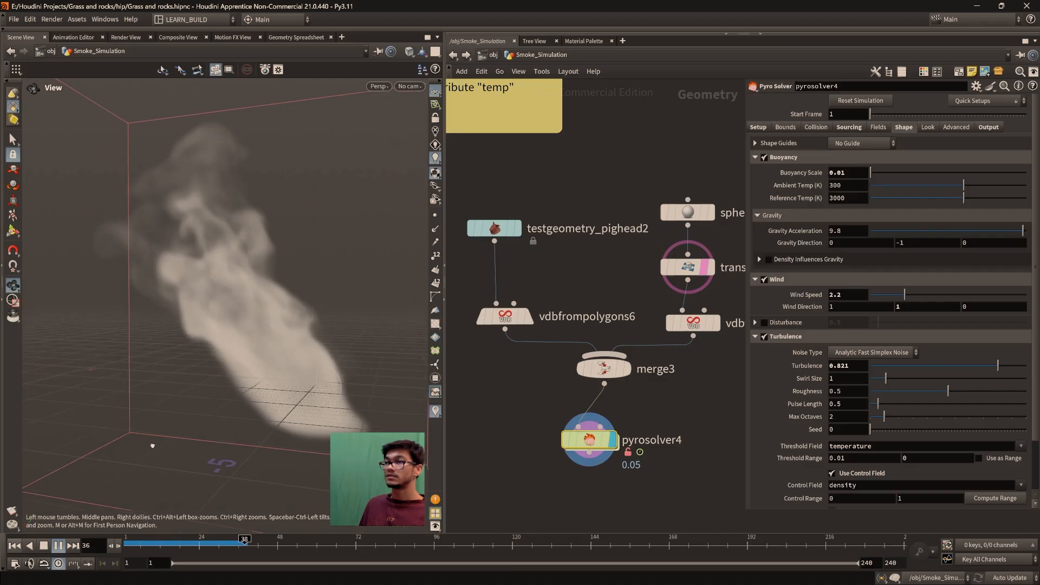
left_click_drag(153, 446, 179, 446)
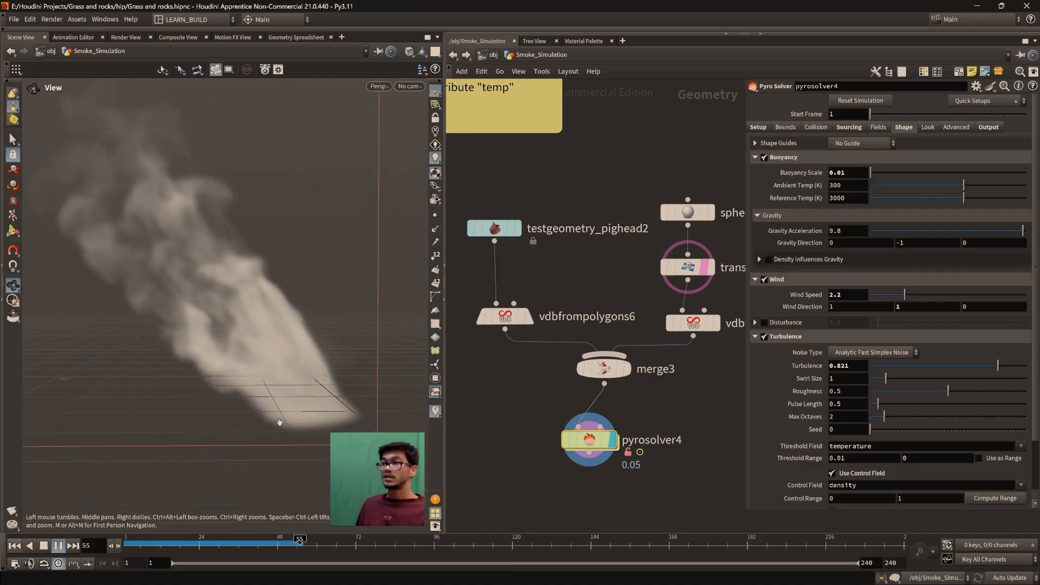
Set transform1's Z translation to -1.52 to move the hot sphere, view the running smoke, and reset playback to frame 1
left_click_drag(280, 422, 325, 446)
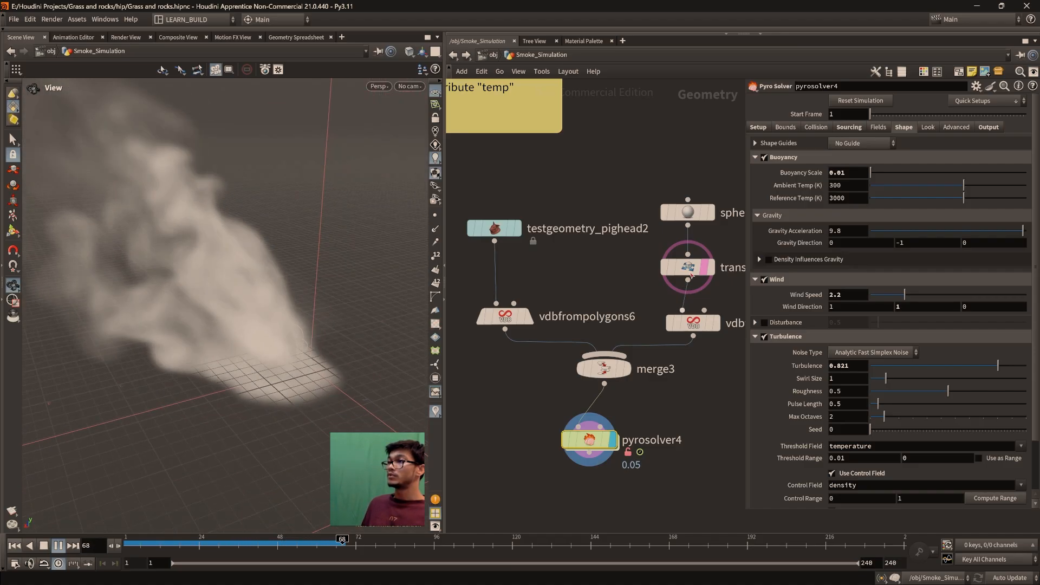
left_click(688, 267)
mouse_move(912, 142)
middle_mouse_down()
mouse_move(726, 142)
mouse_move(913, 142)
middle_mouse_up()
left_click_drag(351, 349, 325, 347)
middle_click_drag(977, 139, 927, 148)
left_click_drag(314, 382, 267, 388)
right_click_drag(267, 388, 260, 429)
left_click(59, 548)
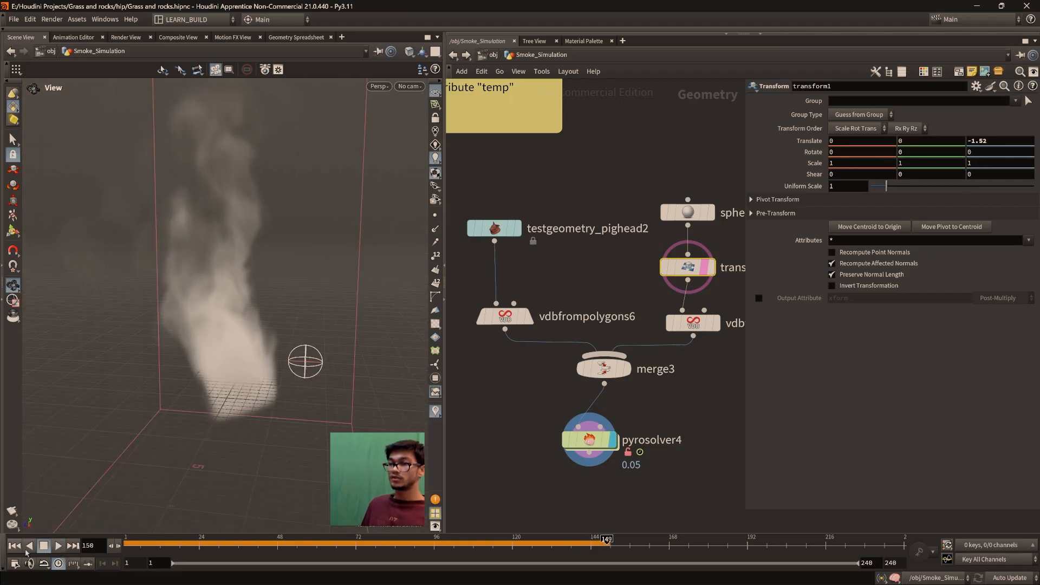
left_click(15, 546)
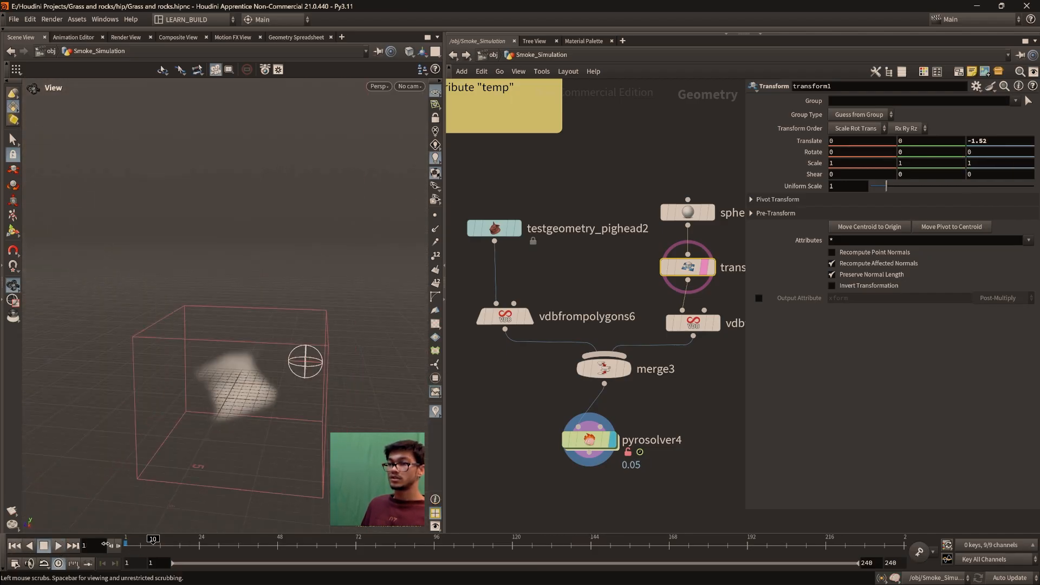
Play the simulation with the relocated hot sphere, examine the smoke, and return to frame 1
left_click(59, 546)
left_click_drag(252, 391, 248, 451)
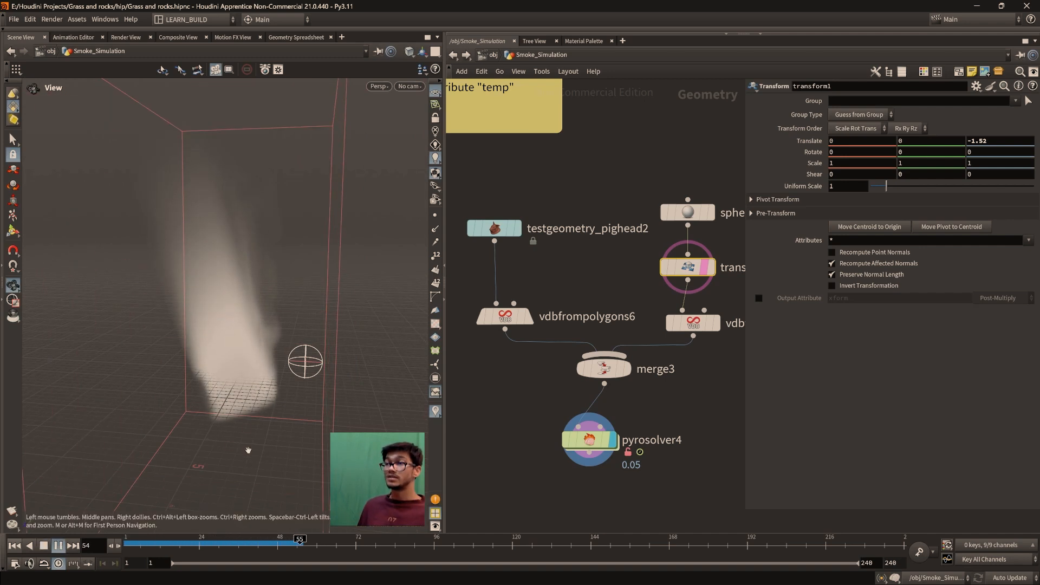
left_click(58, 545)
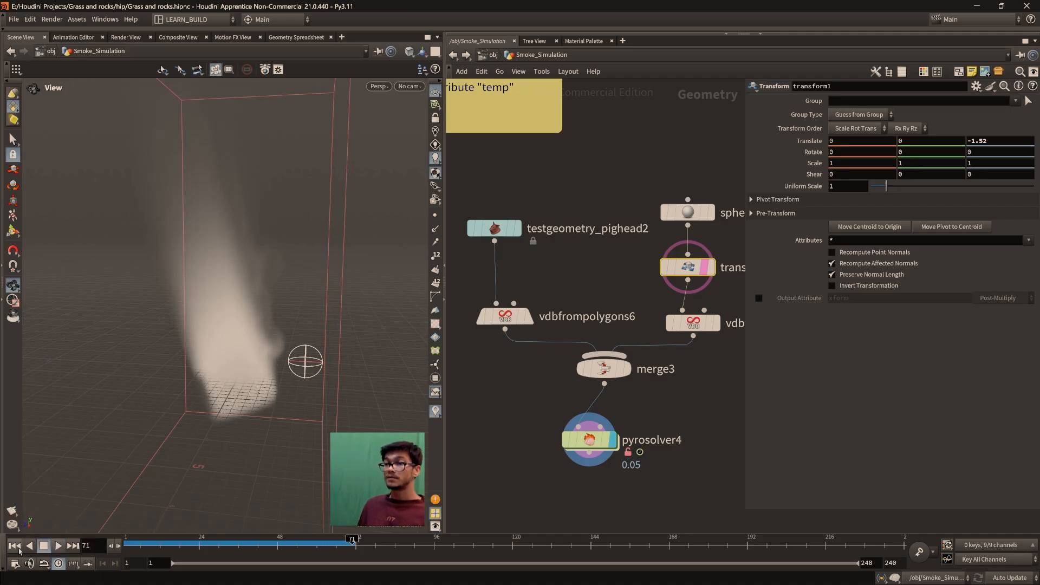
left_click(15, 546)
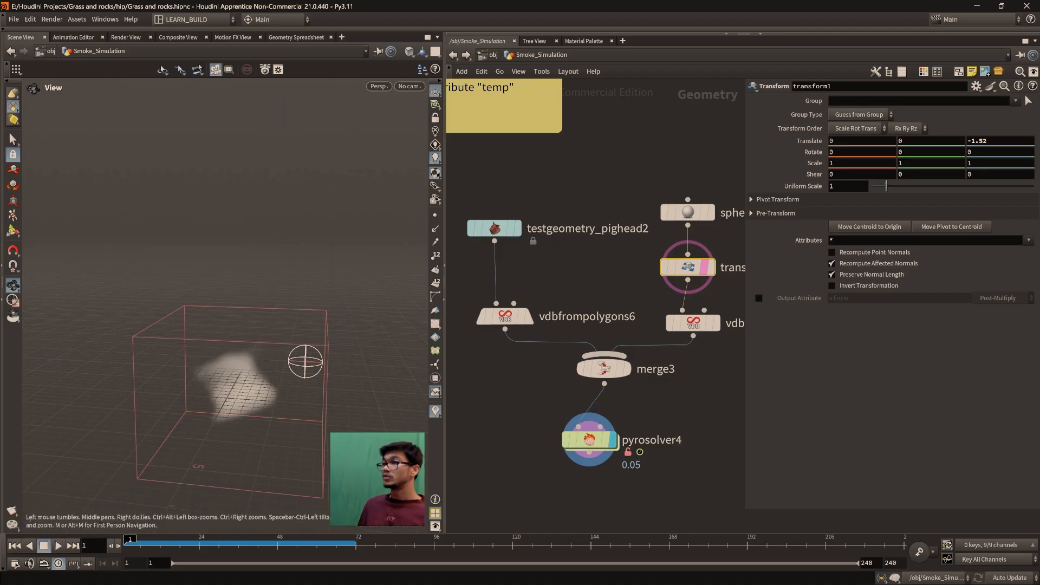
Set pyrosolver4's Turbulence to 1 and replay the simulation to inspect the smoke from another angle
left_click(589, 439)
left_click(1029, 368)
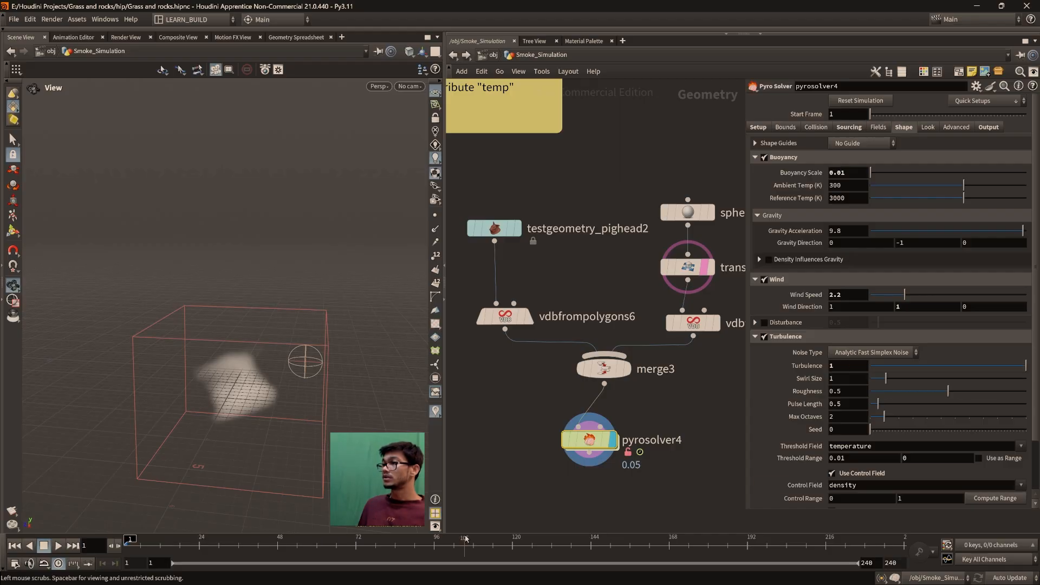
left_click(58, 546)
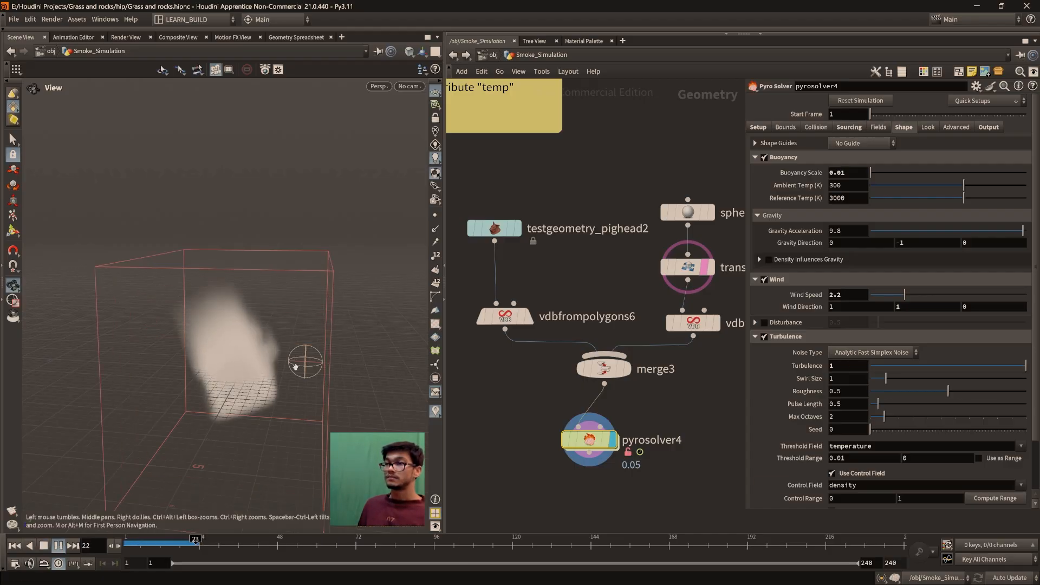
left_click_drag(309, 405, 250, 376)
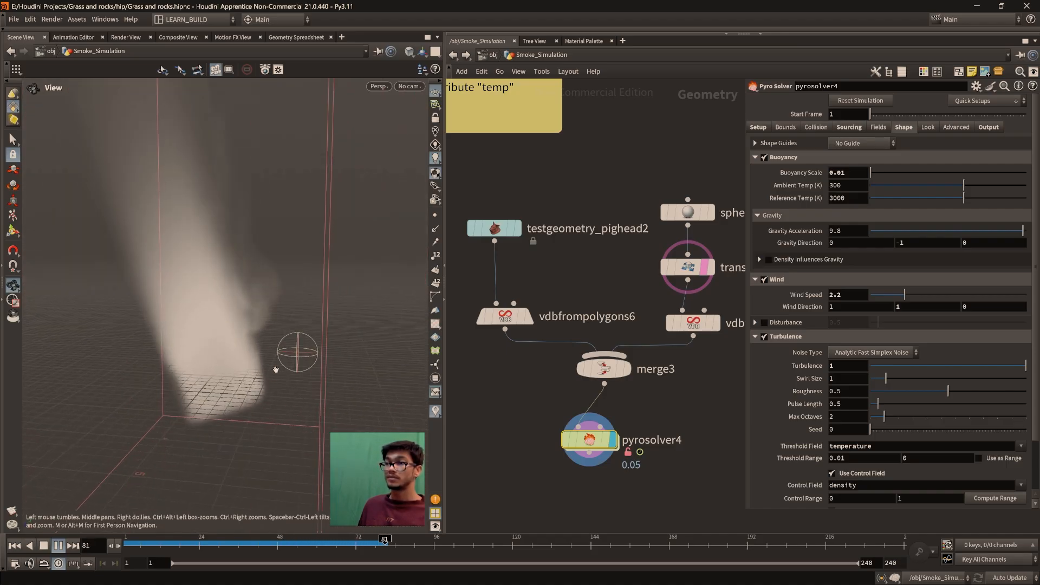
Display the hot sphere's VDB on its own, then return the display to pyrosolver4
mouse_move(686, 220)
left_click(720, 294)
key("ctrl+Up")
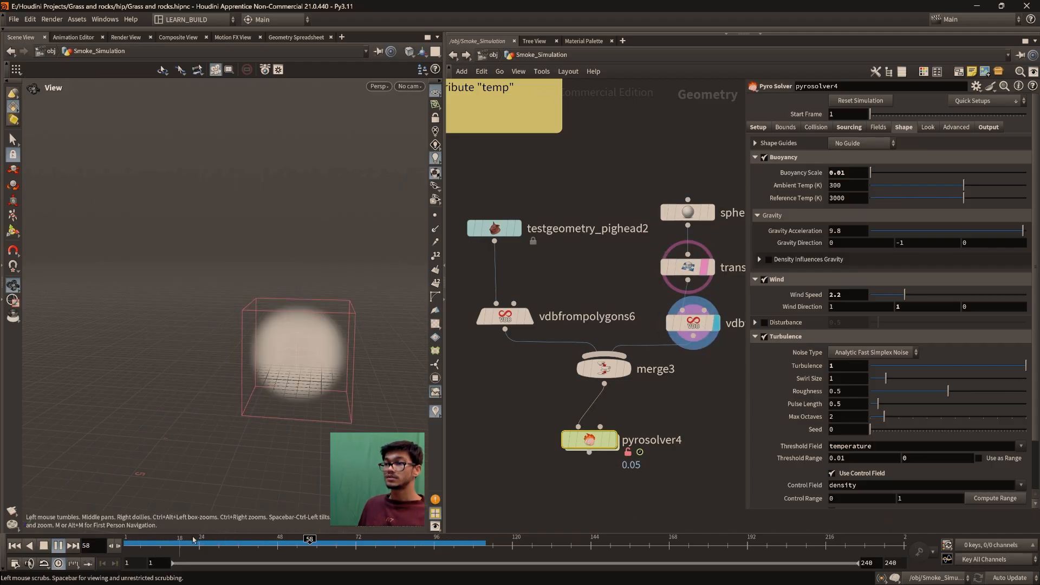
left_click(613, 440)
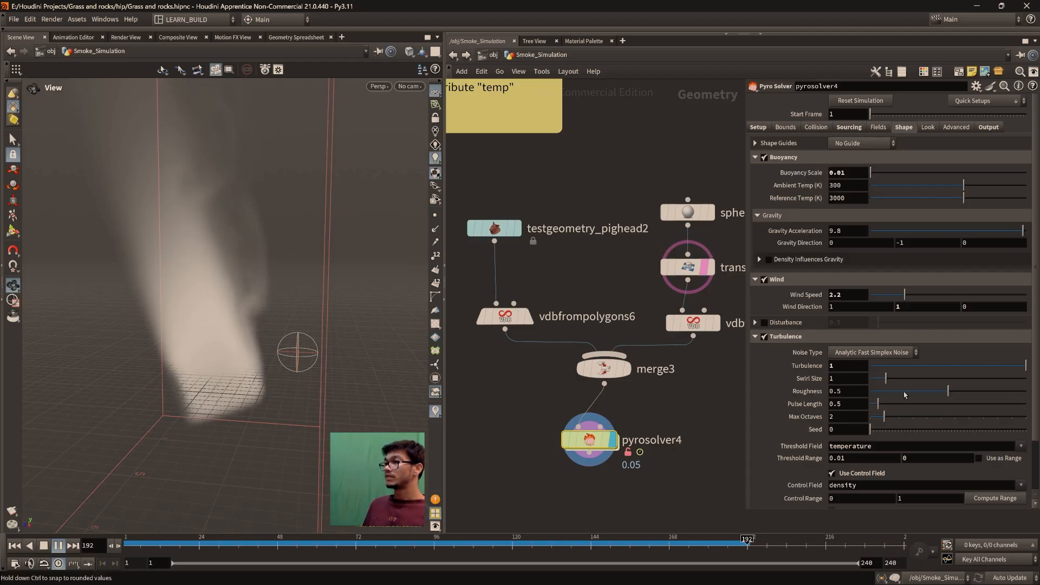
Set pyrosolver4's turbulence Threshold Field to density and scrub through the resulting smoke up to frame 51
double_click(894, 446)
type("density")
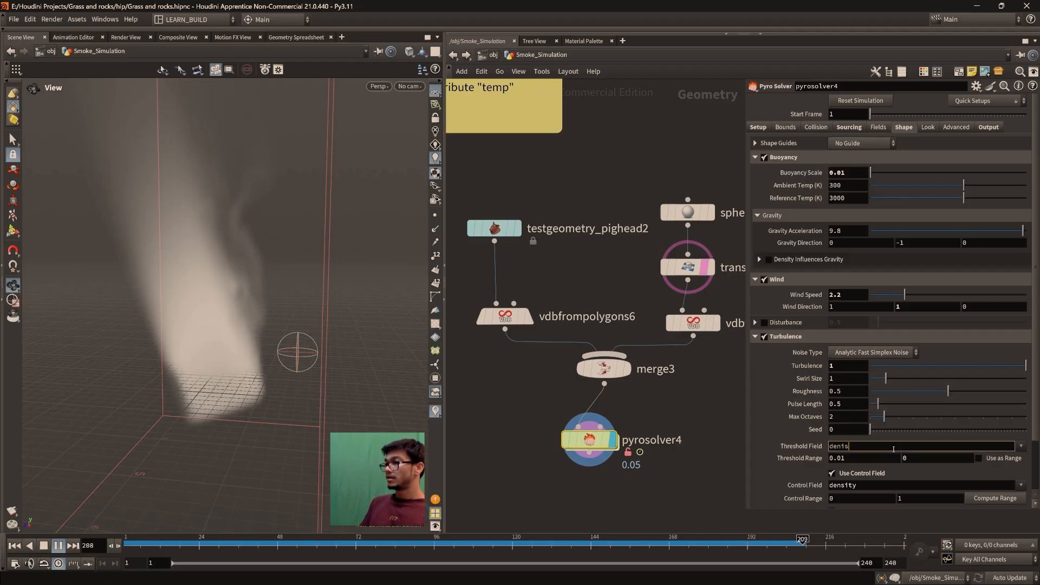
key("Return")
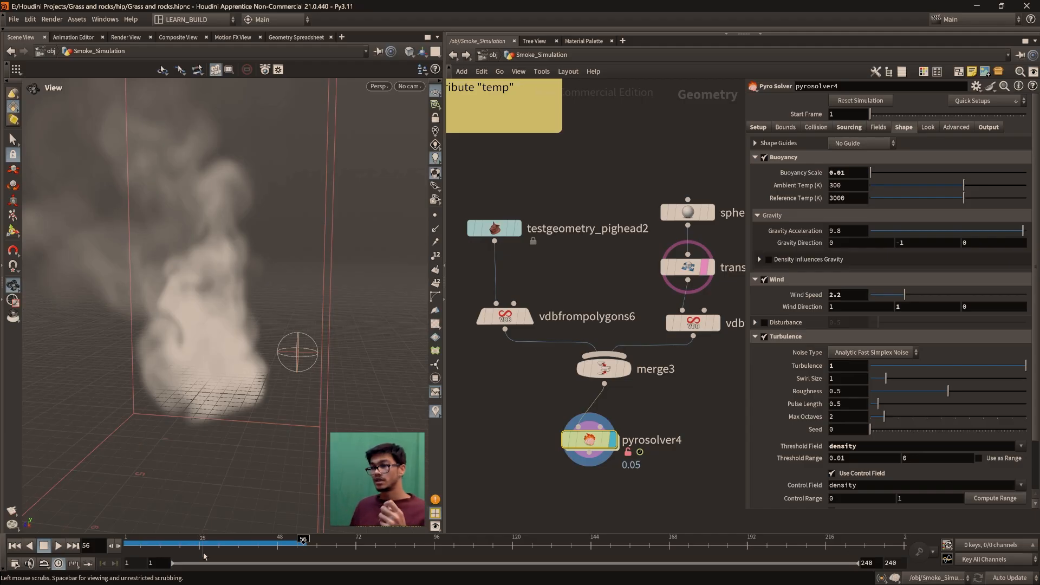
left_click(197, 544)
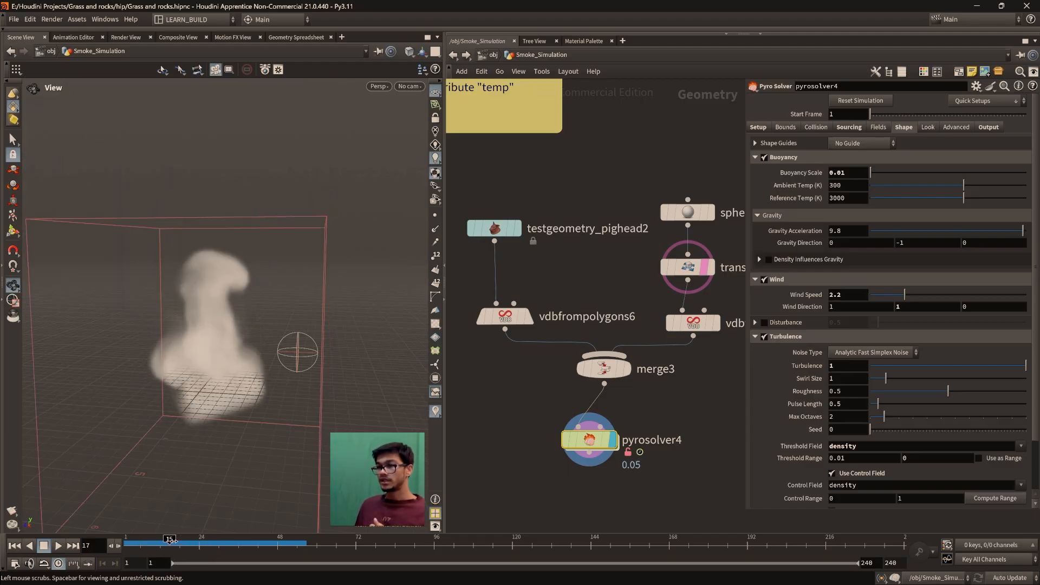
mouse_move(268, 541)
left_mouse_down()
mouse_move(184, 545)
mouse_move(261, 549)
left_mouse_up()
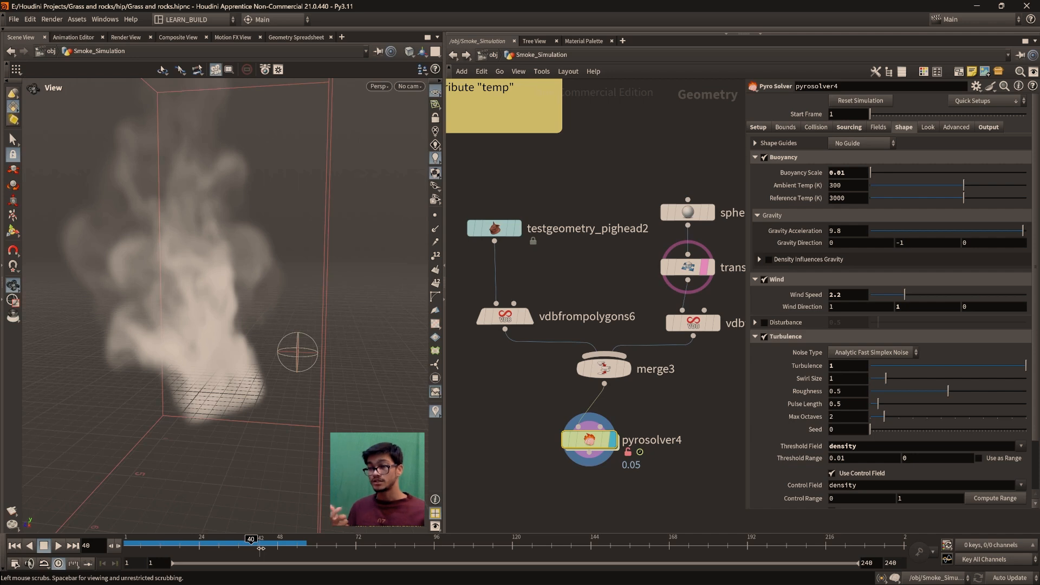
left_click_drag(261, 548, 286, 544)
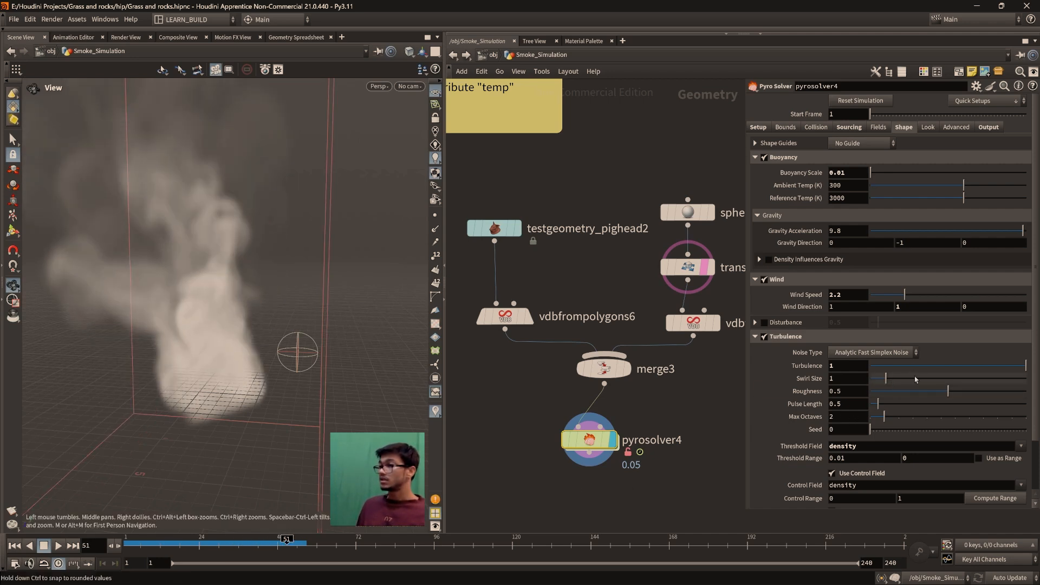
Lower pyrosolver4's Turbulence to 0.802, scrub through the smoke, and replay it from the start
left_click_drag(1025, 366, 994, 365)
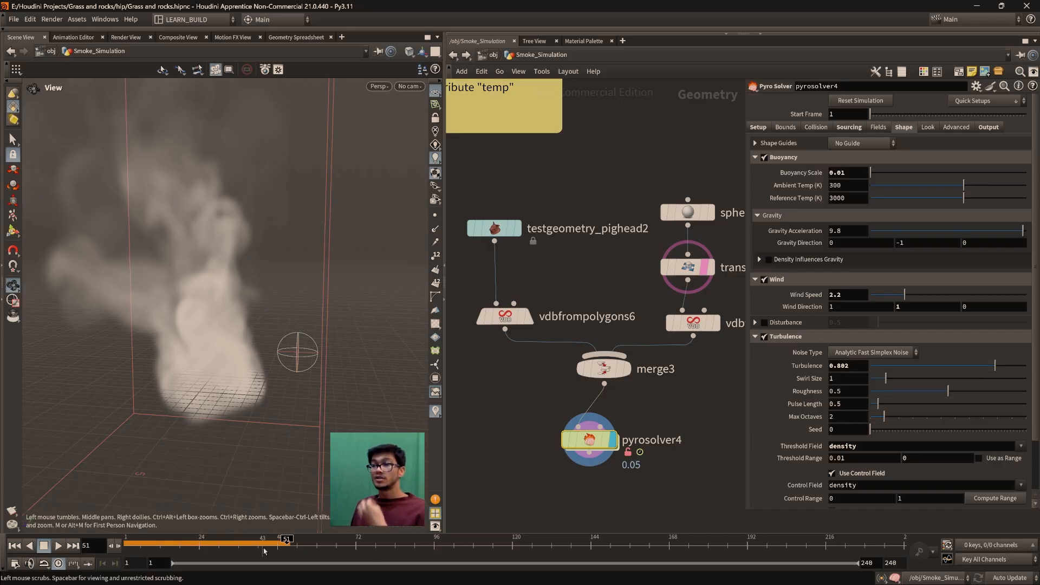
left_click_drag(265, 545, 231, 543)
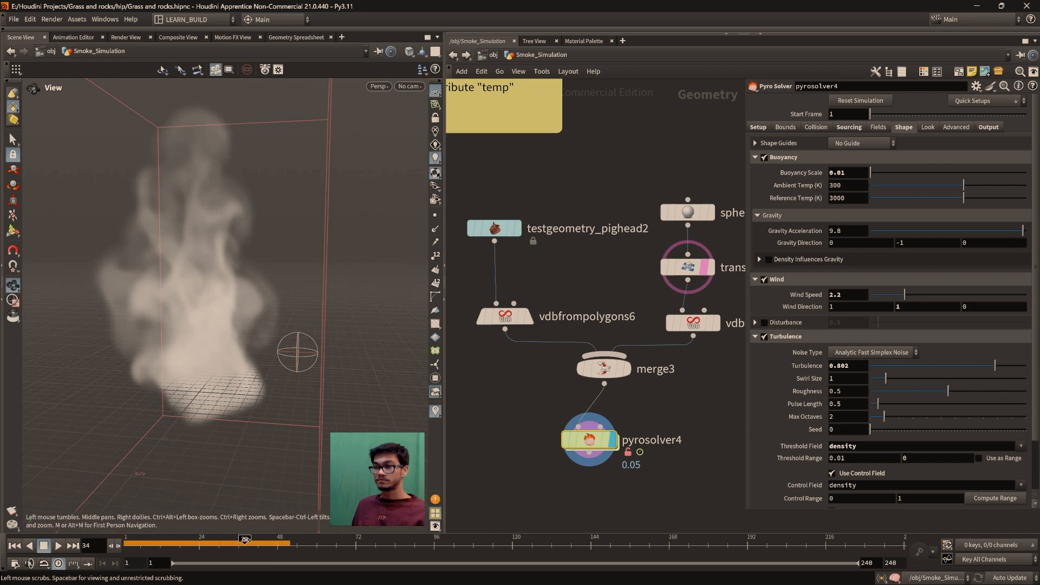
left_click(255, 543)
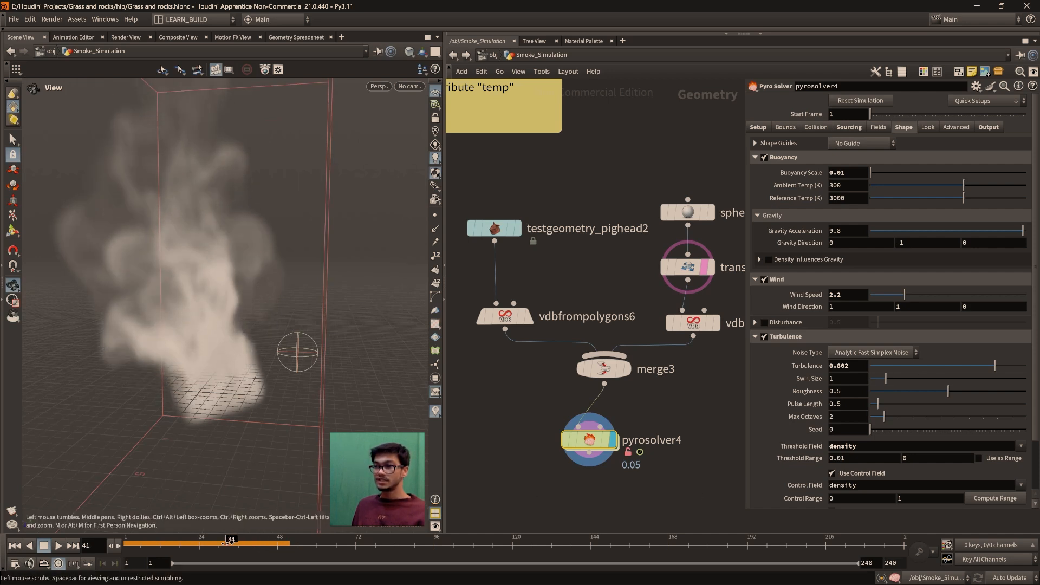
left_click_drag(234, 544, 124, 544)
left_click(59, 546)
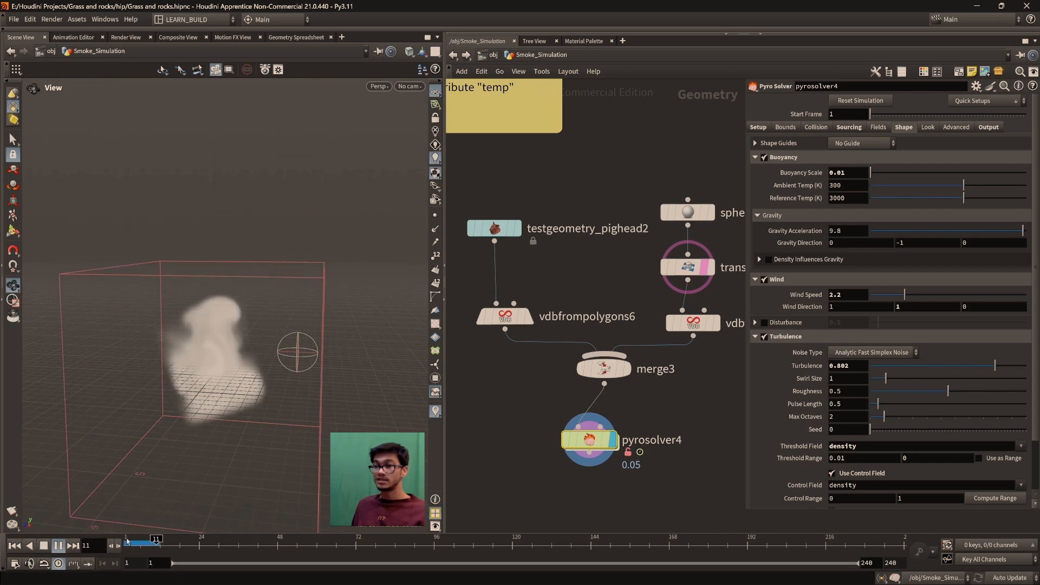
Reduce pyrosolver4's Turbulence to 0.704 and run the smoke simulation to compare the motion
left_click_drag(150, 544, 129, 545)
left_click_drag(995, 366, 980, 370)
left_click_drag(153, 540, 390, 544)
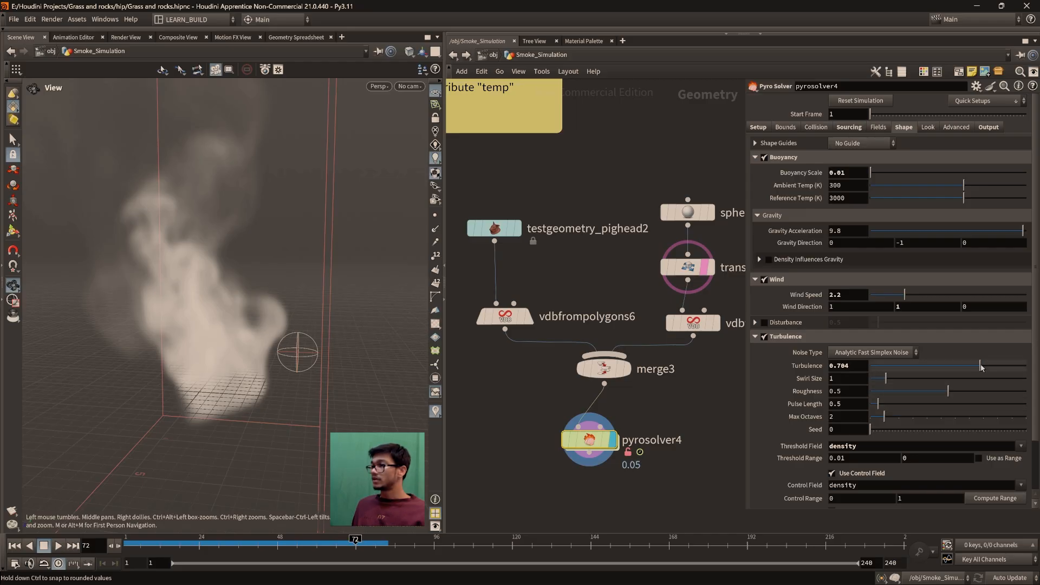
Set pyrosolver4's Turbulence to 0.795 and return the simulation to frame 1
left_click_drag(979, 365, 962, 367)
left_click_drag(255, 540, 126, 541)
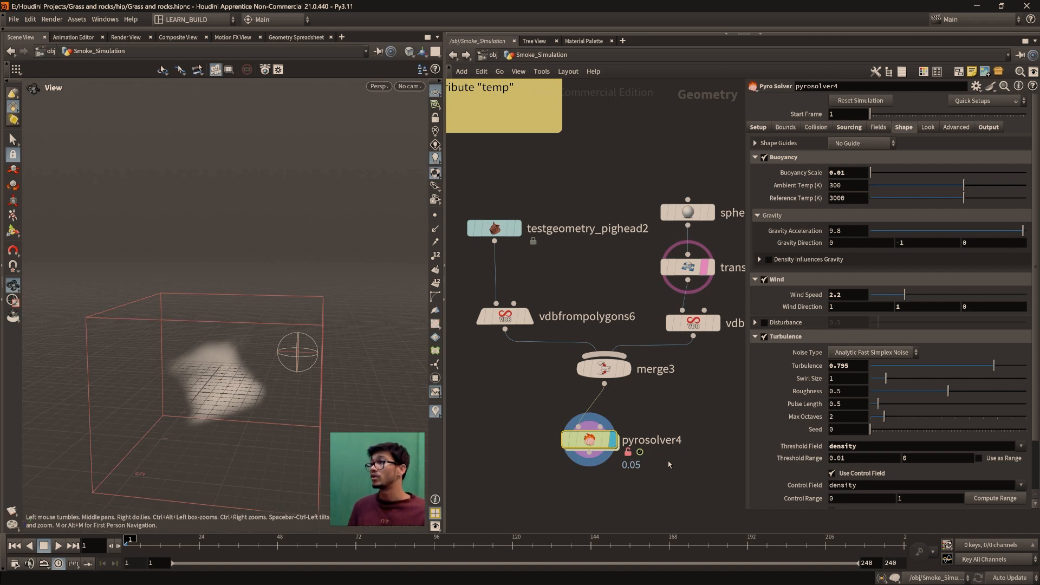
Open pyrosolver4's Look settings for smoke and fire
left_click(927, 127)
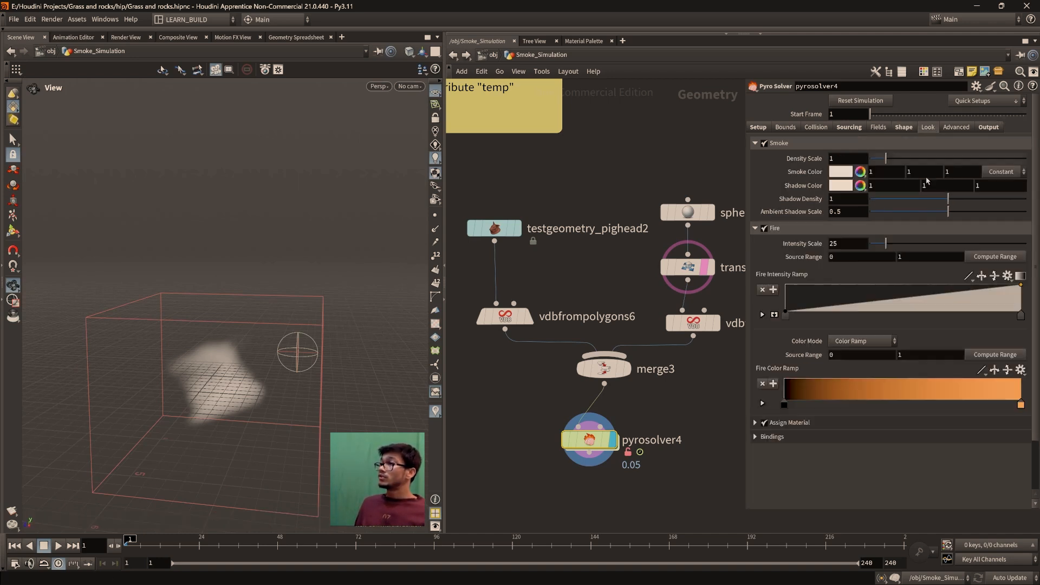